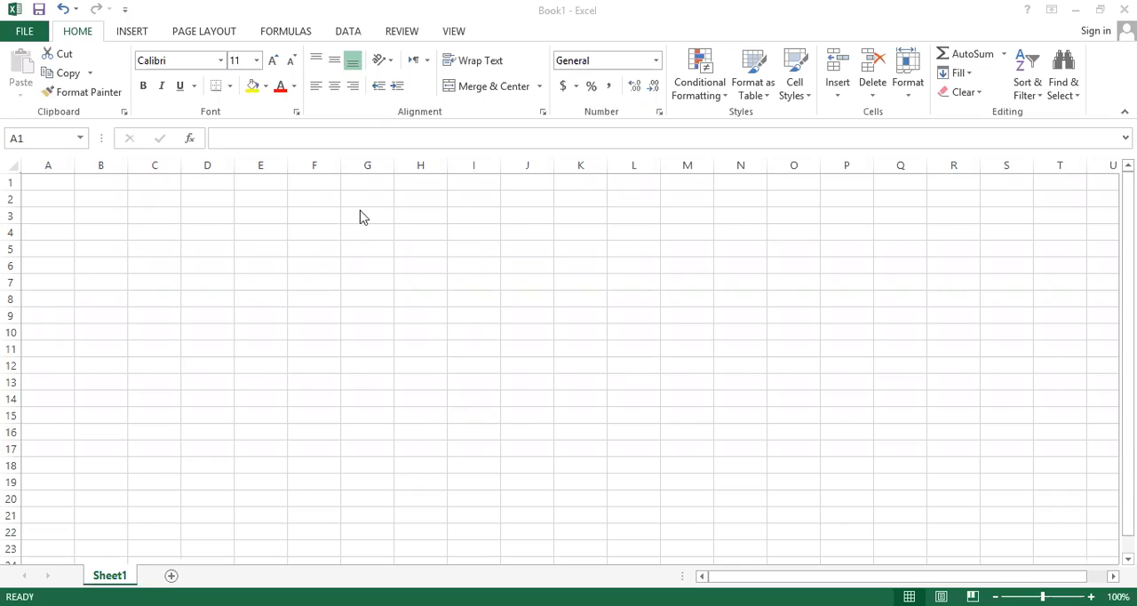
Enter the heading "S.no" in cell A5.
click(367, 250)
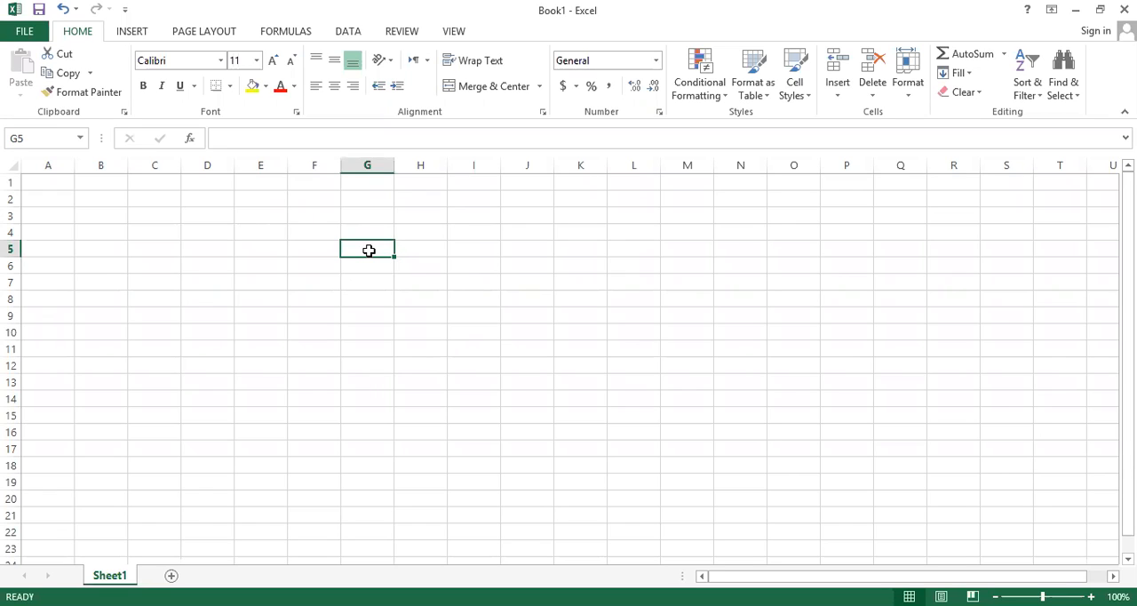
click(271, 247)
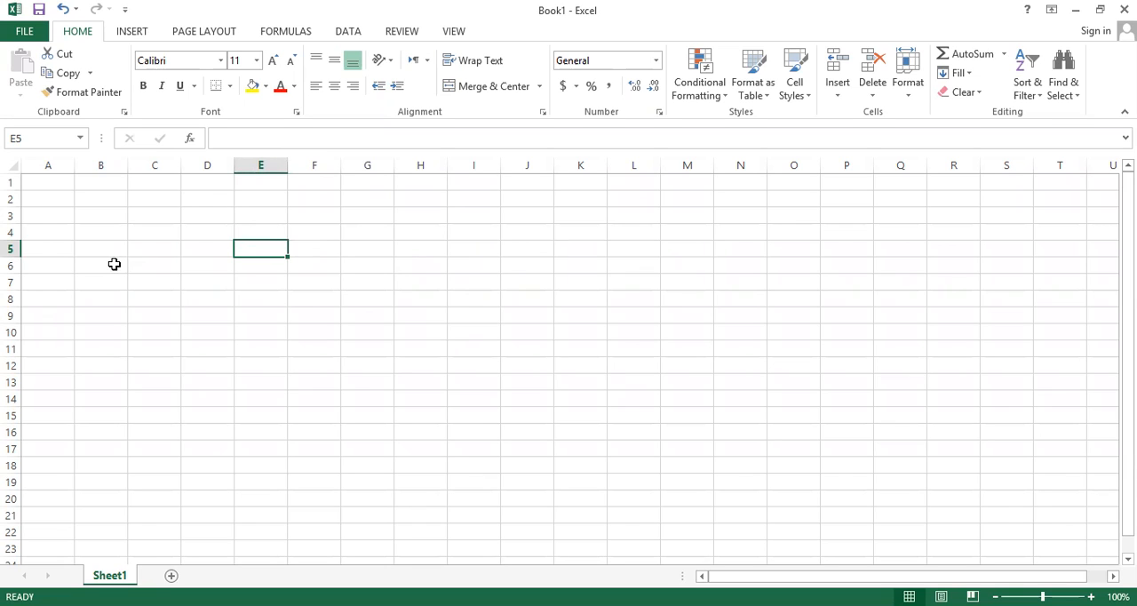
click(57, 243)
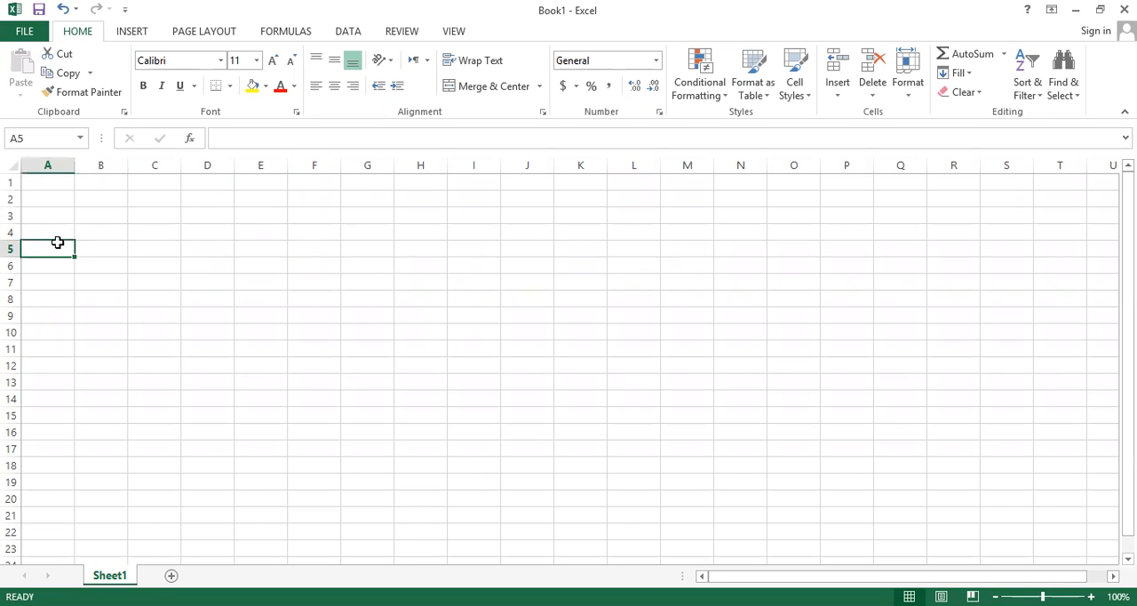
text(S.no)
key(Tab)
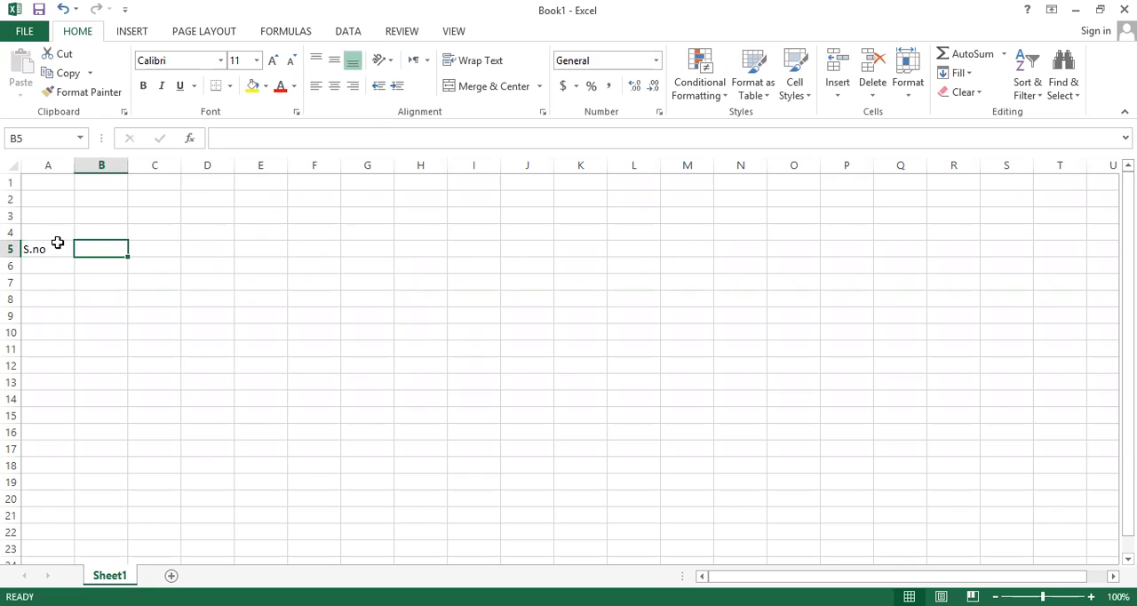
Enter the heading "Name of Students" in cell B5.
text(Na)
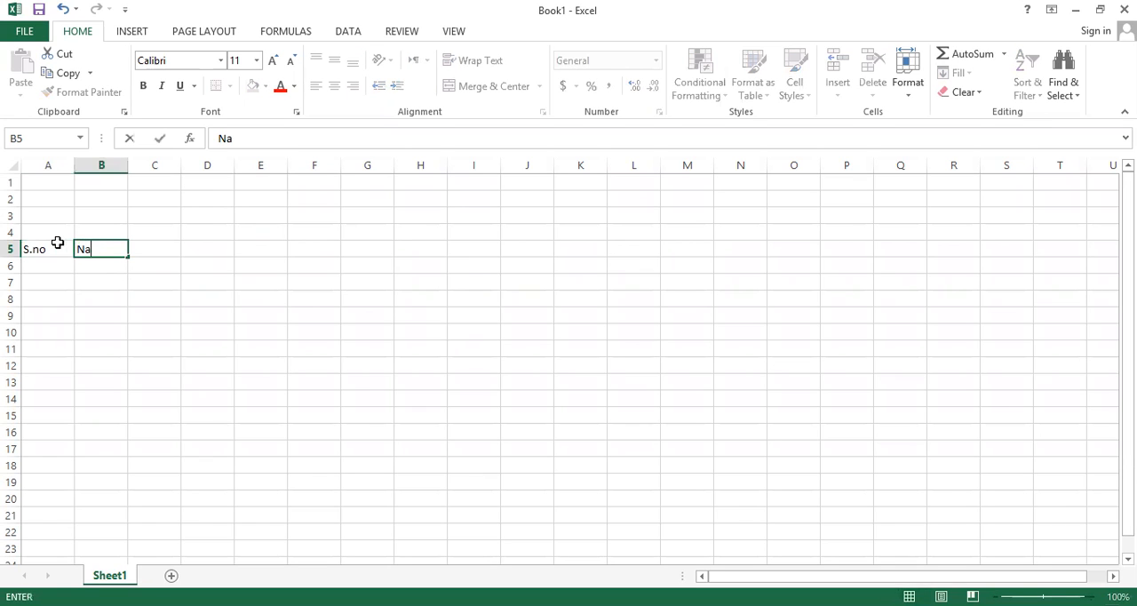
text(me of Studeny)
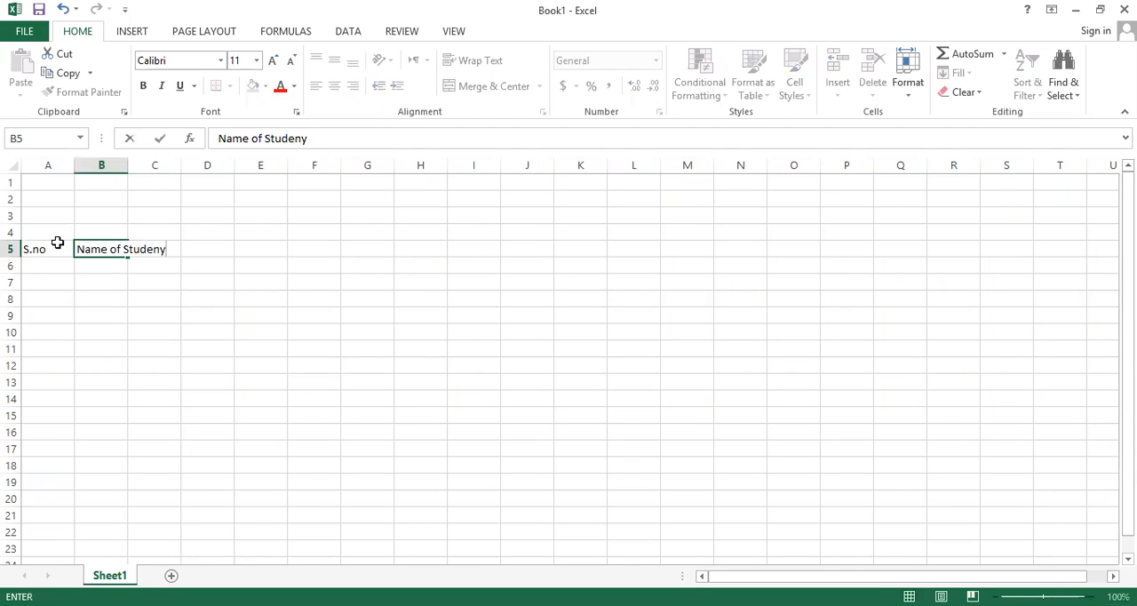
key(BackSpace)
text(ts)
key(Return)
Add the subject headings "Islamiat" in cell C5 and "English" in cell D5.
key(Right)
key(Up)
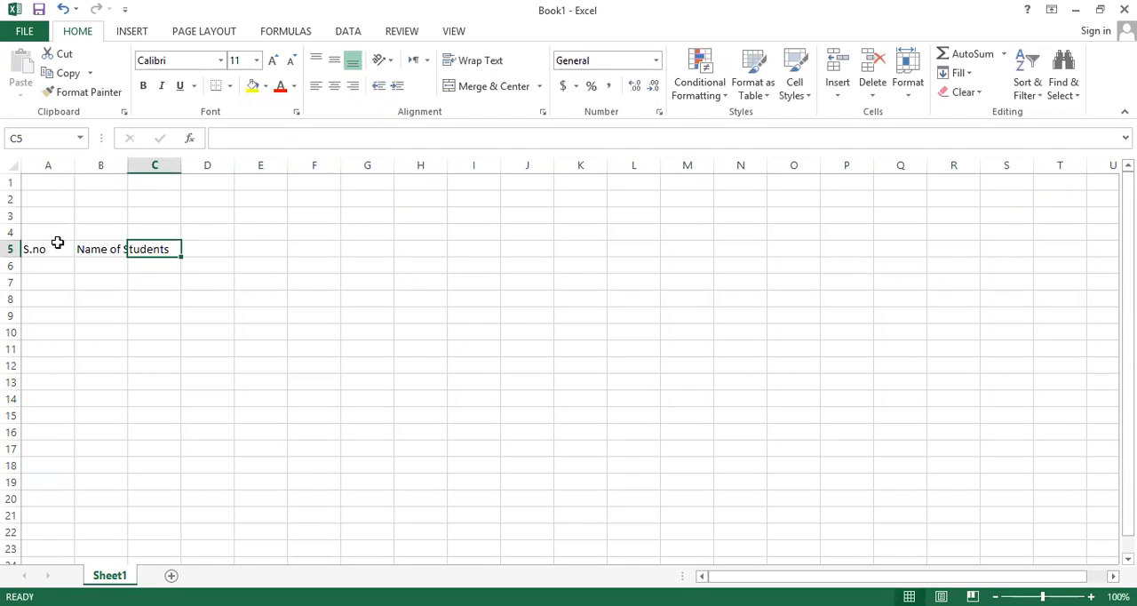
text(Islamiat)
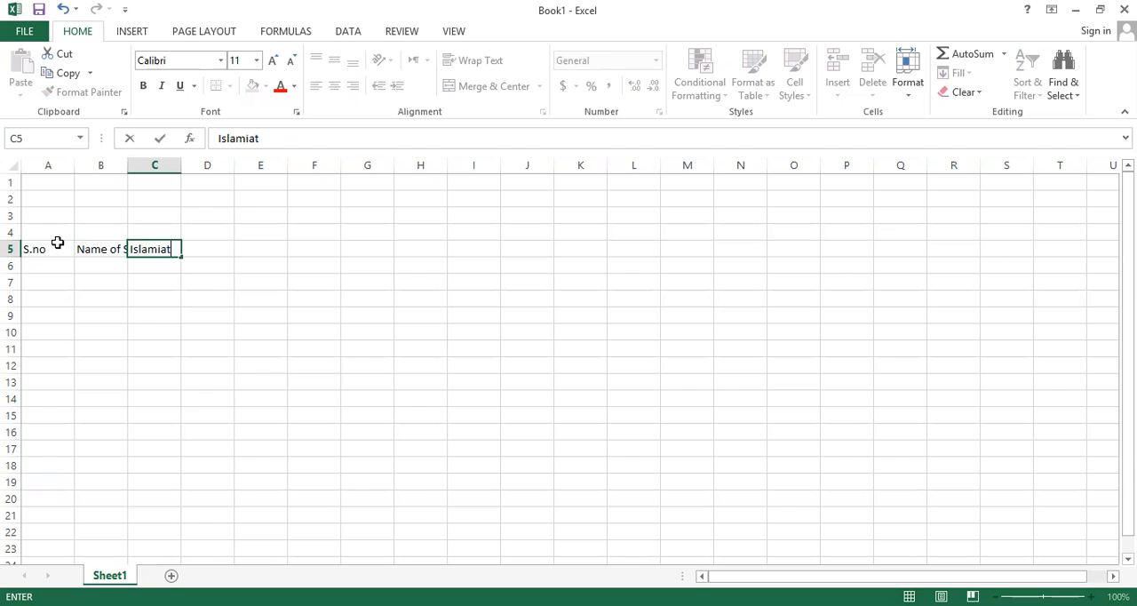
key(Tab)
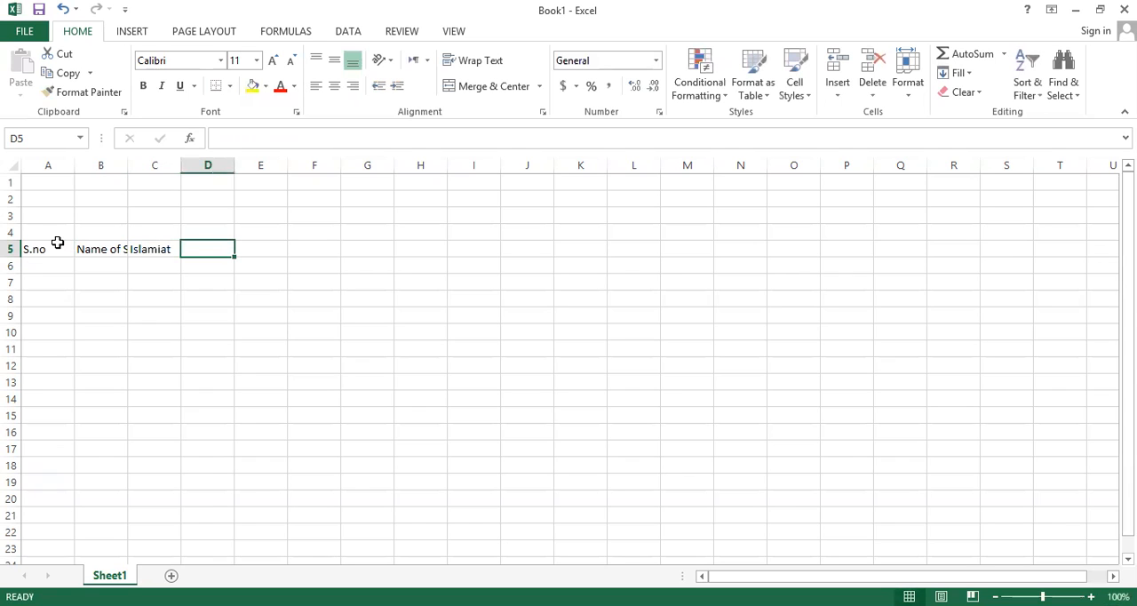
text(English)
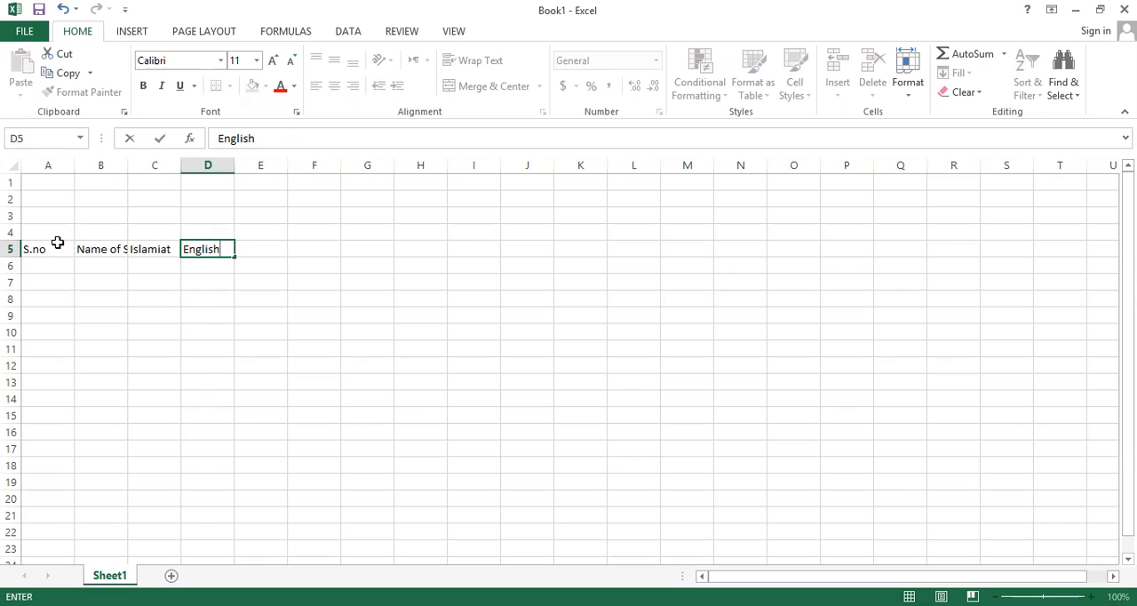
key(Tab)
Enter the heading "Mathematics" in cell E5 and leave the cell below it empty.
text(Matha)
key(BackSpace)
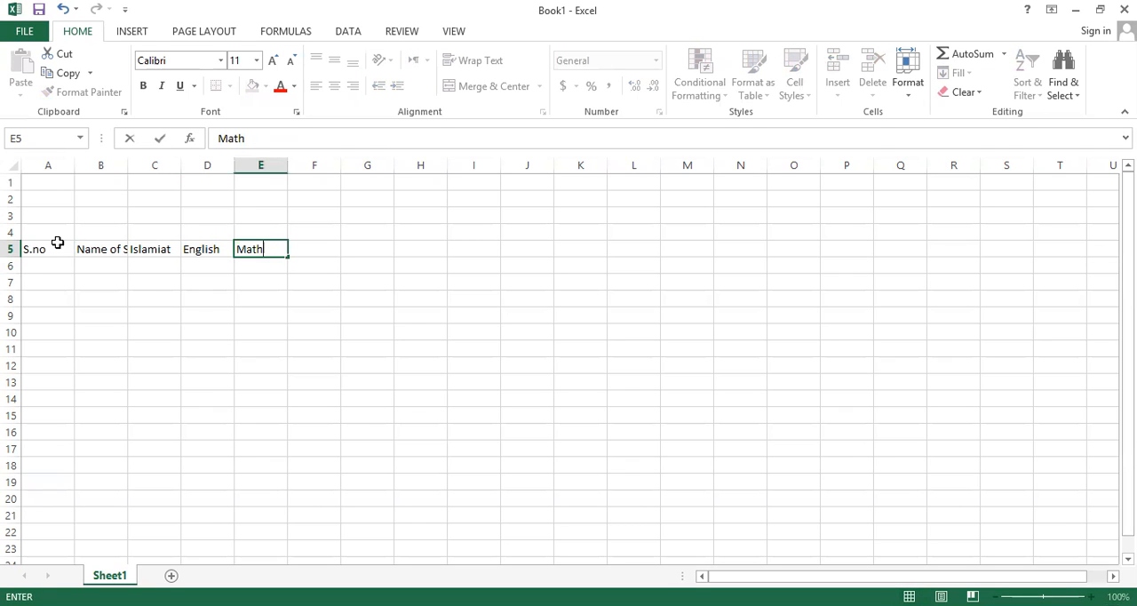
text(ematics)
key(Return)
text(0)
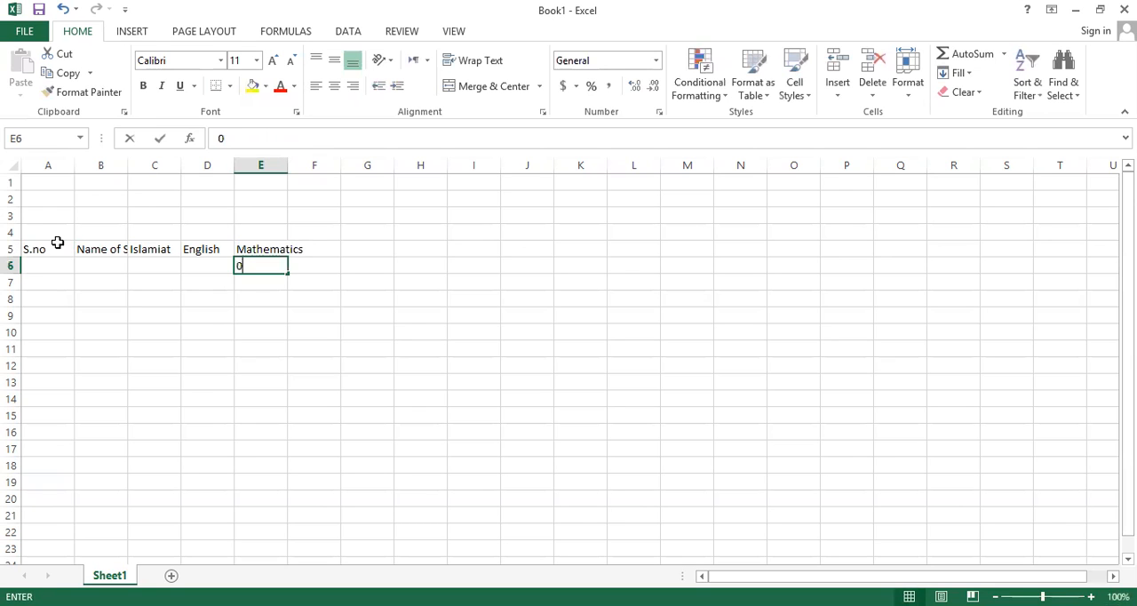
key(Tab)
key(Left)
key(BackSpace)
Add the subject headings "Physics" in cell F5 and "Urdu" in cell G5.
key(Right)
key(Up)
text(Phyis)
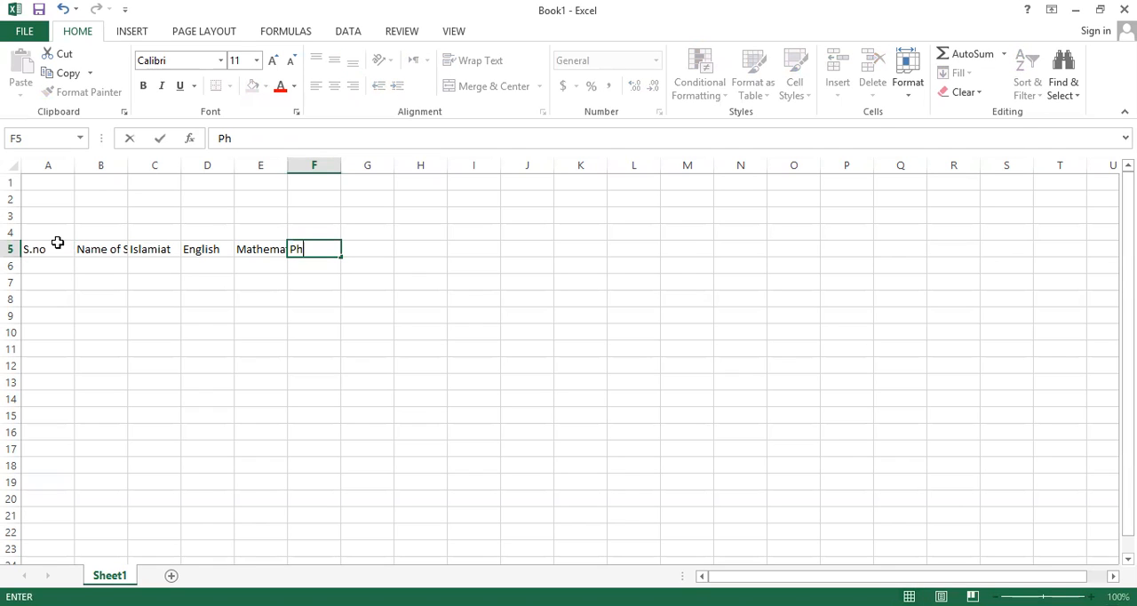
key(BackSpace)
key(BackSpace)
text(sics)
key(Tab)
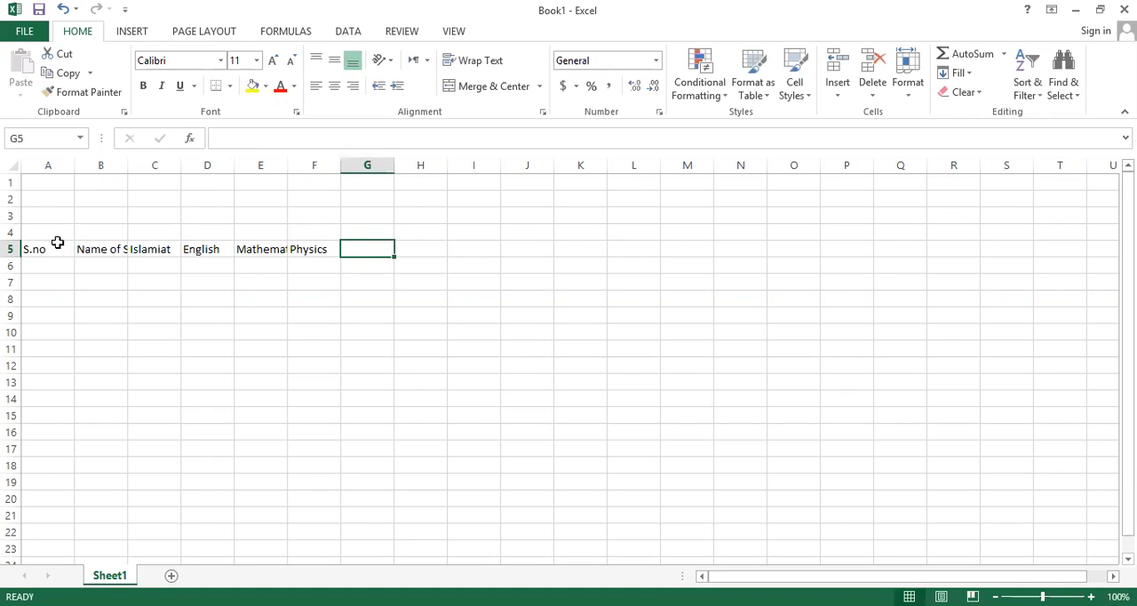
text(Urdu)
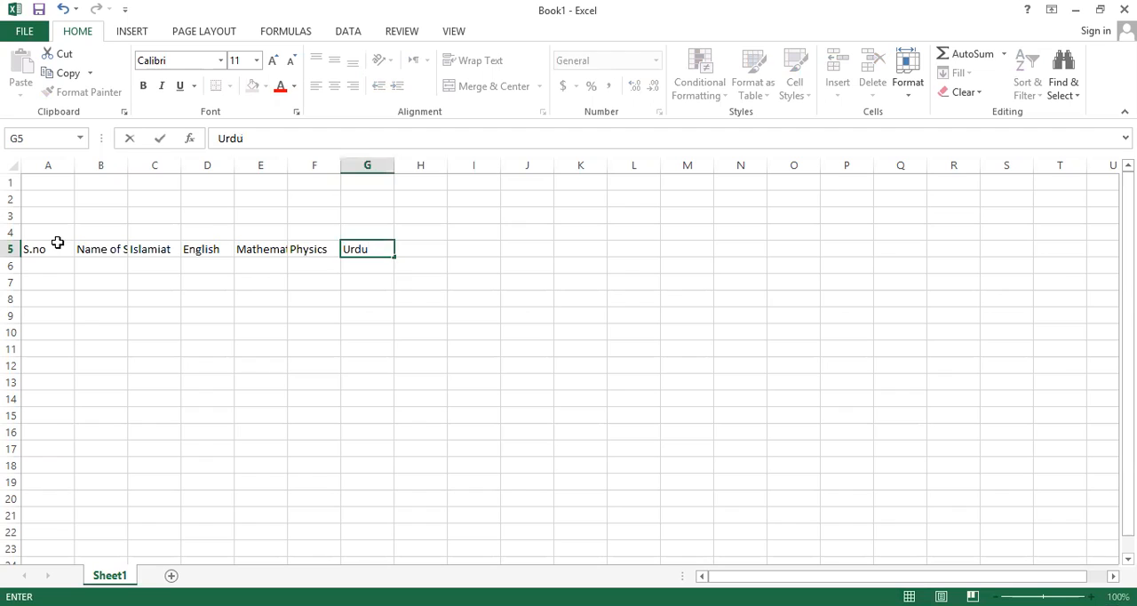
key(Tab)
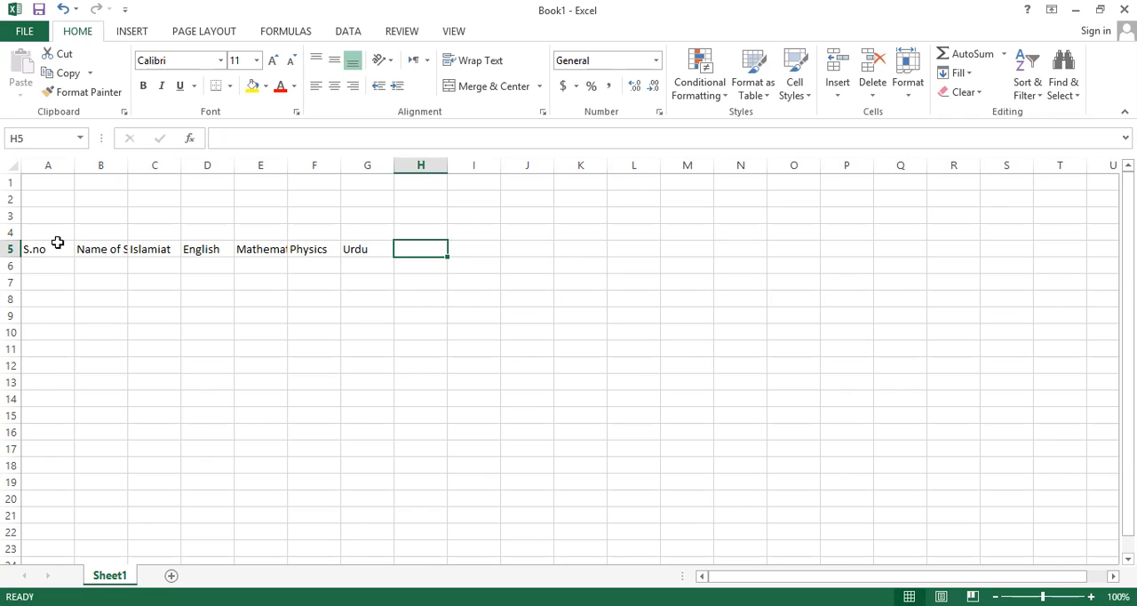
Enter the heading "Obt. Marks" in cell H5 for the obtained marks.
text(Obt)
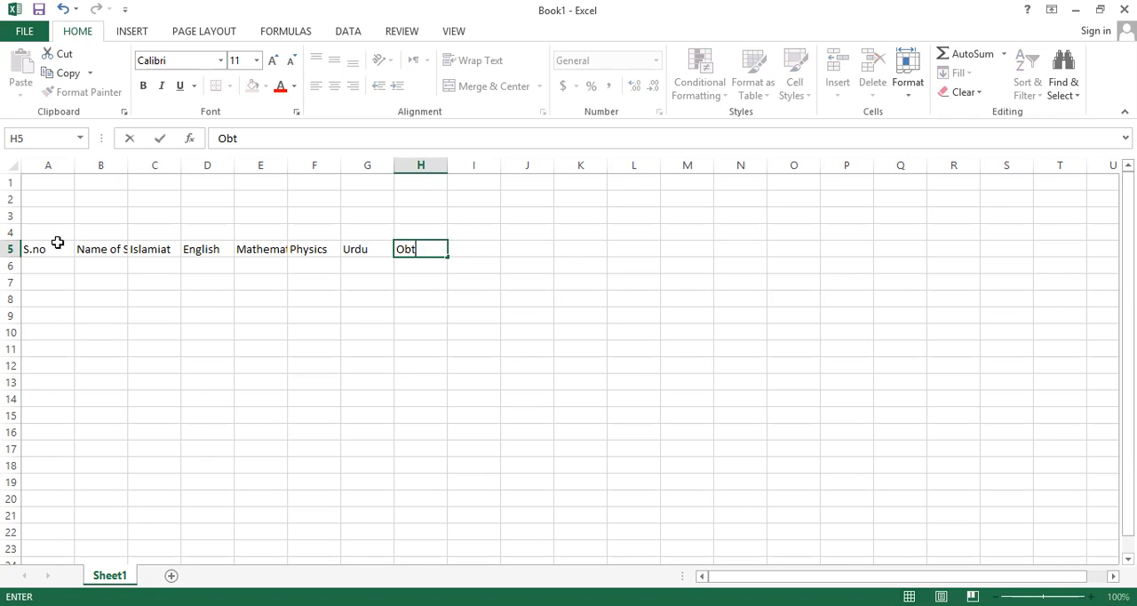
text(. Markks)
key(Tab)
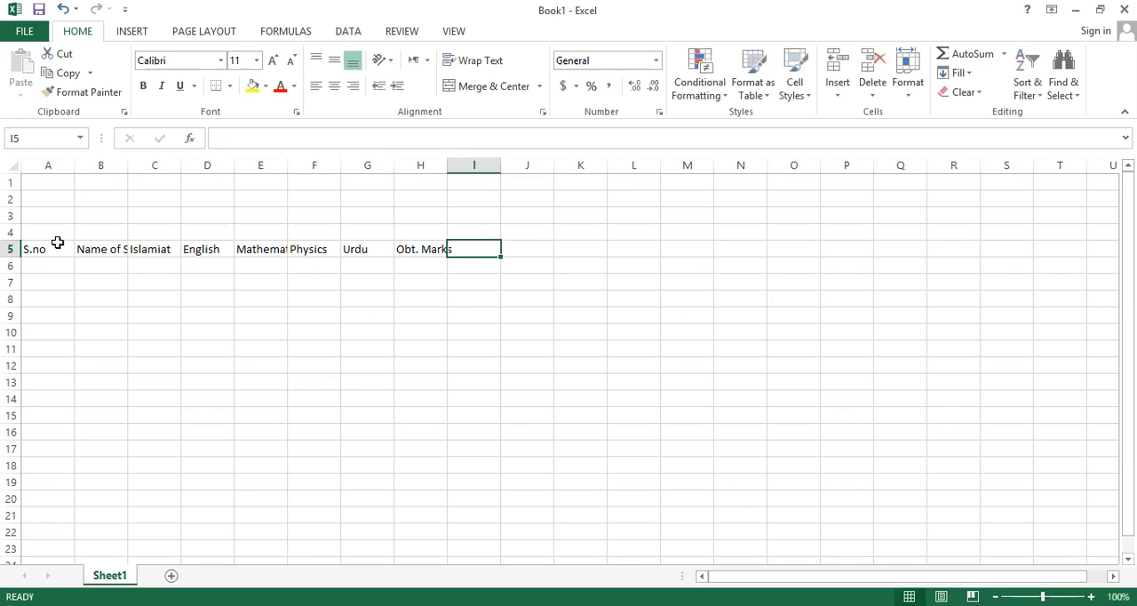
Enter the heading "Tot. Marks" in cell I5 for the total marks.
text(Total)
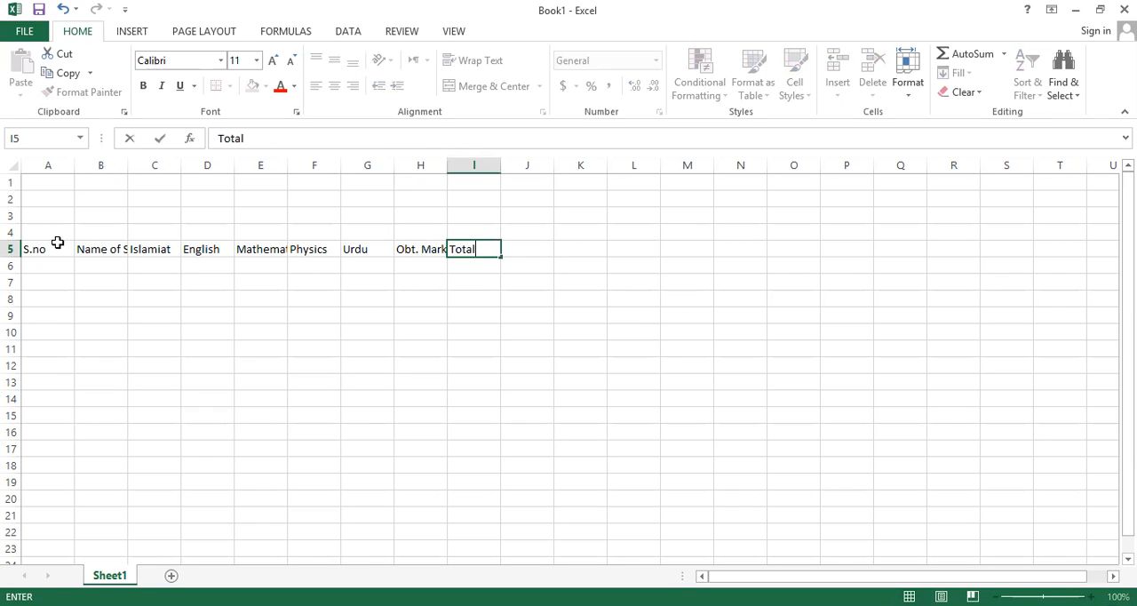
key(BackSpace)
key(BackSpace)
text(. Marks)
key(Return)
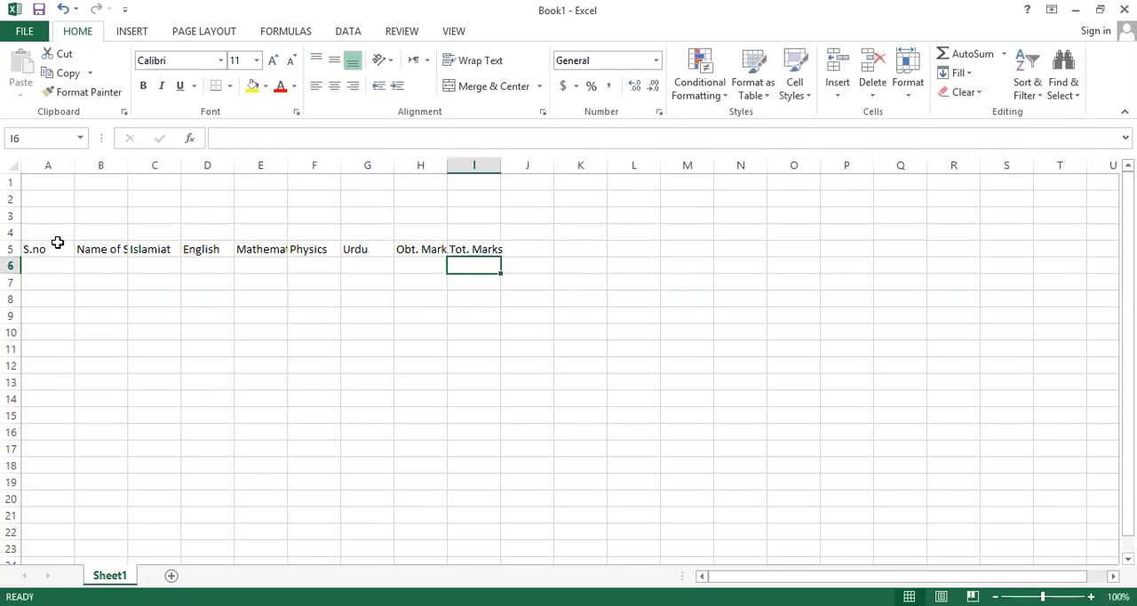
Add the headings "Perc." in cell J5 and "Grade" in cell K5.
key(Right)
key(Up)
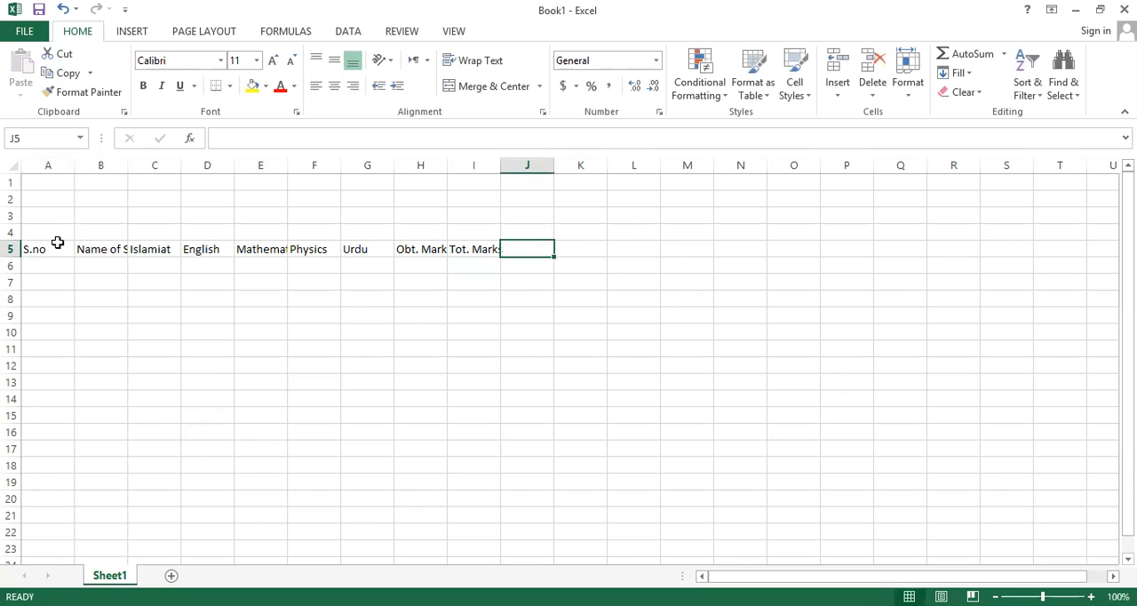
text(Pe)
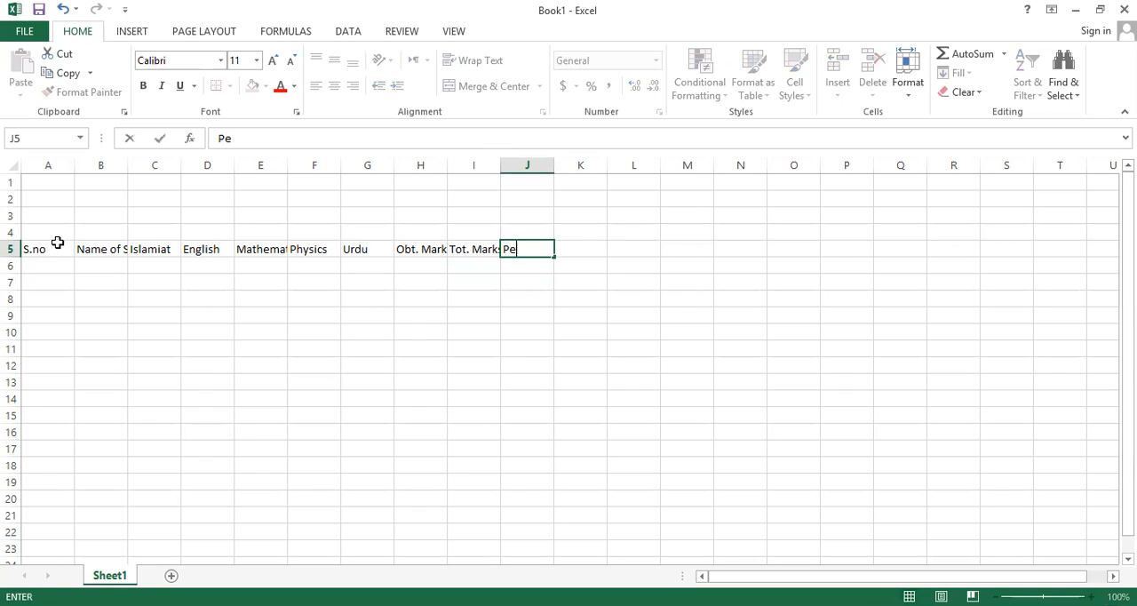
text(rc.)
key(Right)
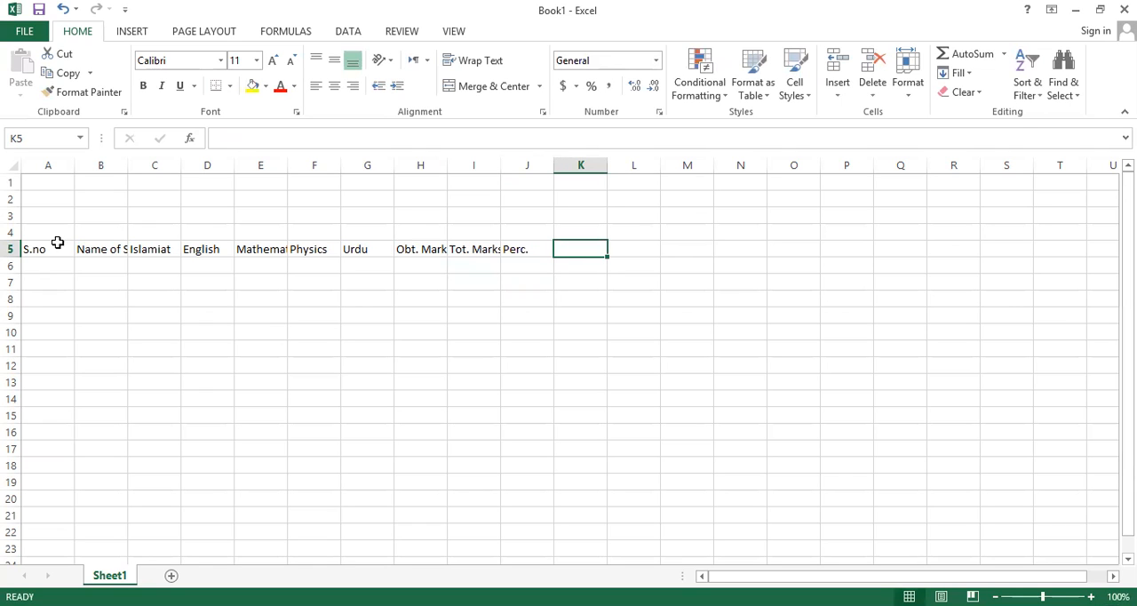
text(G)
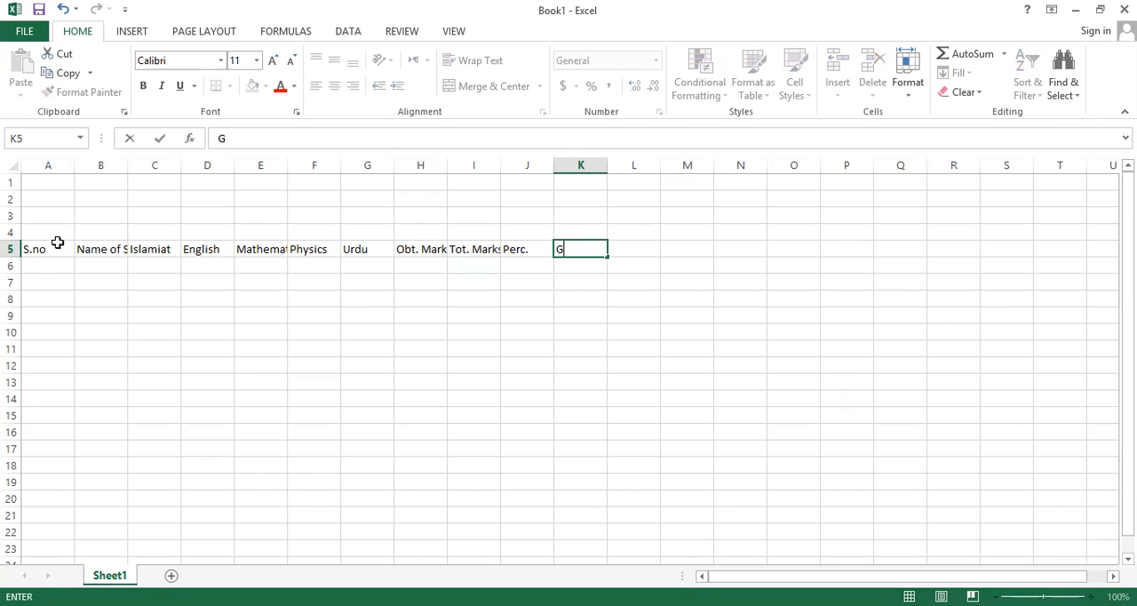
text(rade)
key(Right)
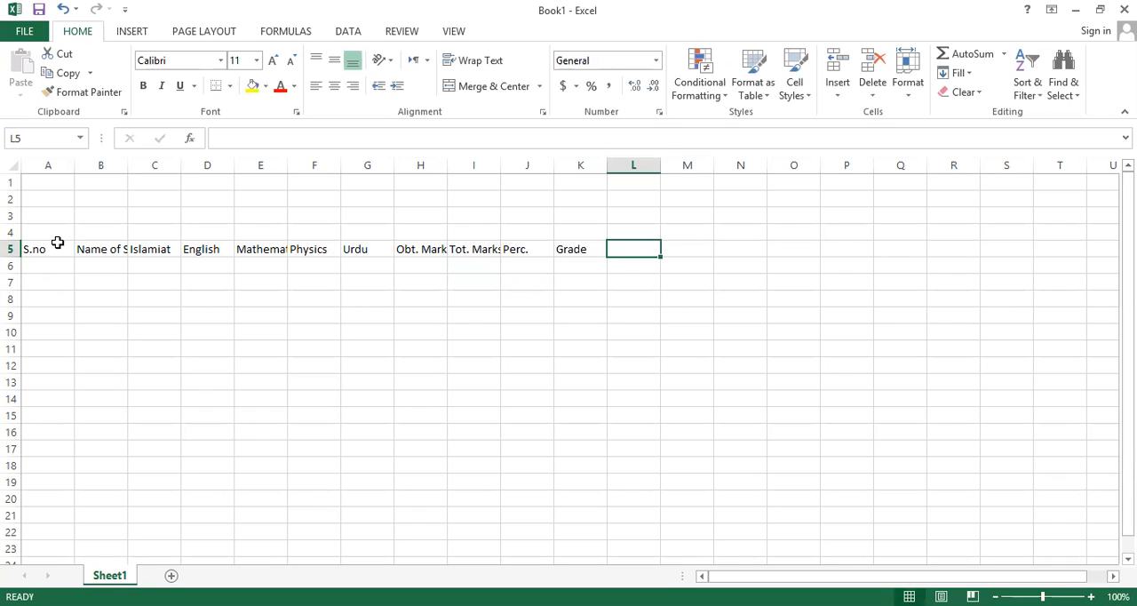
Complete the heading row with "Result" in cell L5 and "Rank" in cell M5.
text(Result)
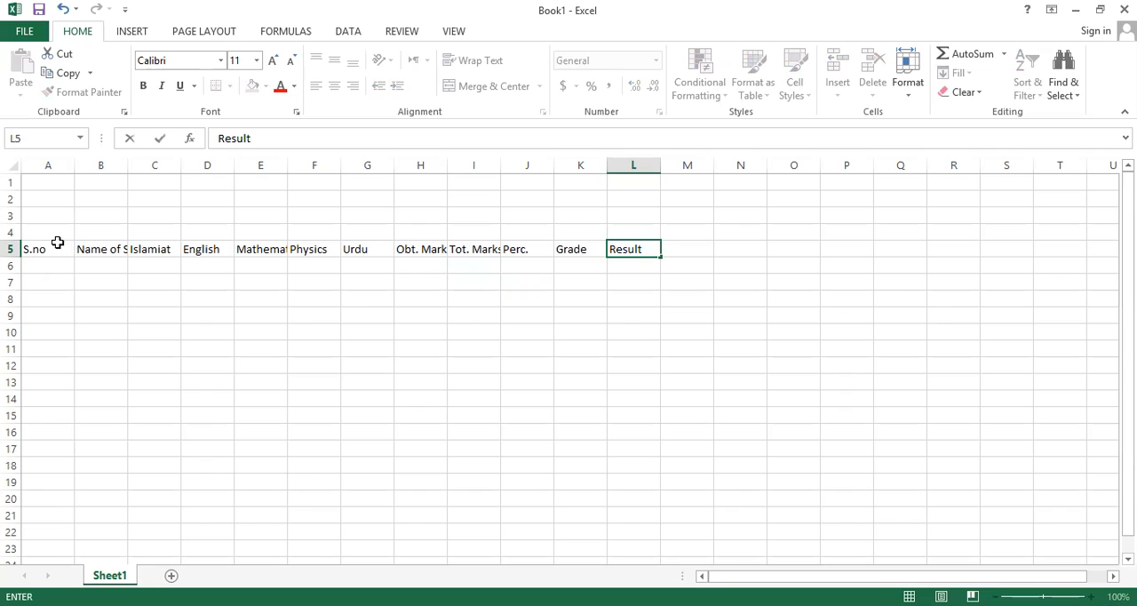
key(Right)
text(Rank)
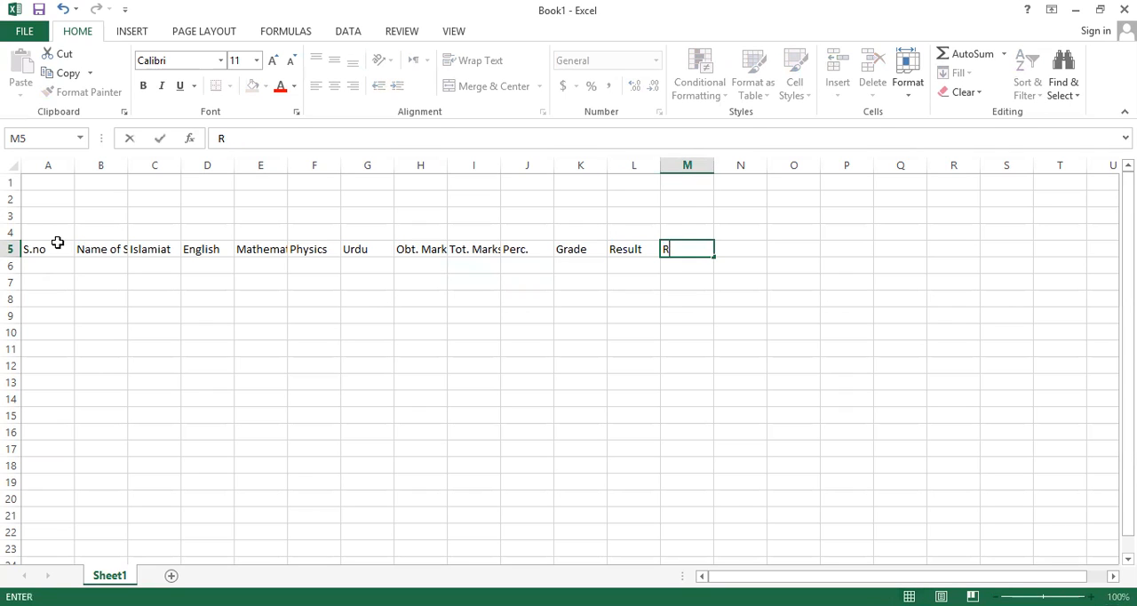
key(Return)
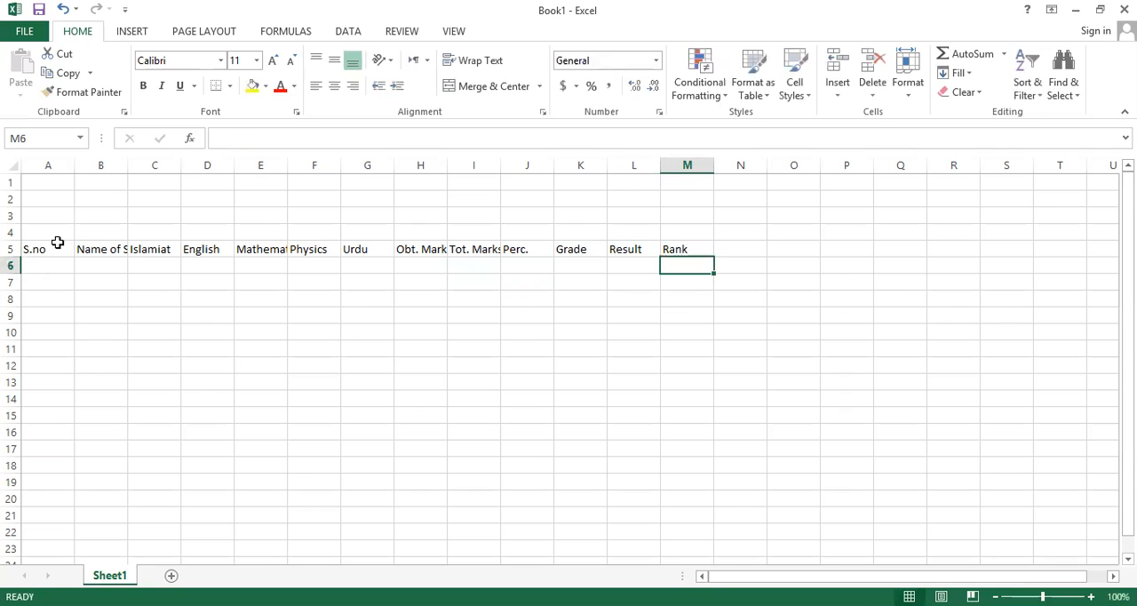
Auto-fit the widths of column B and columns E through M to their headings.
key(Left)
key(Left)
key(Left)
key(Left)
key(Left)
key(Left)
key(Left)
key(Left)
key(Left)
key(Left)
key(Left)
key(Left)
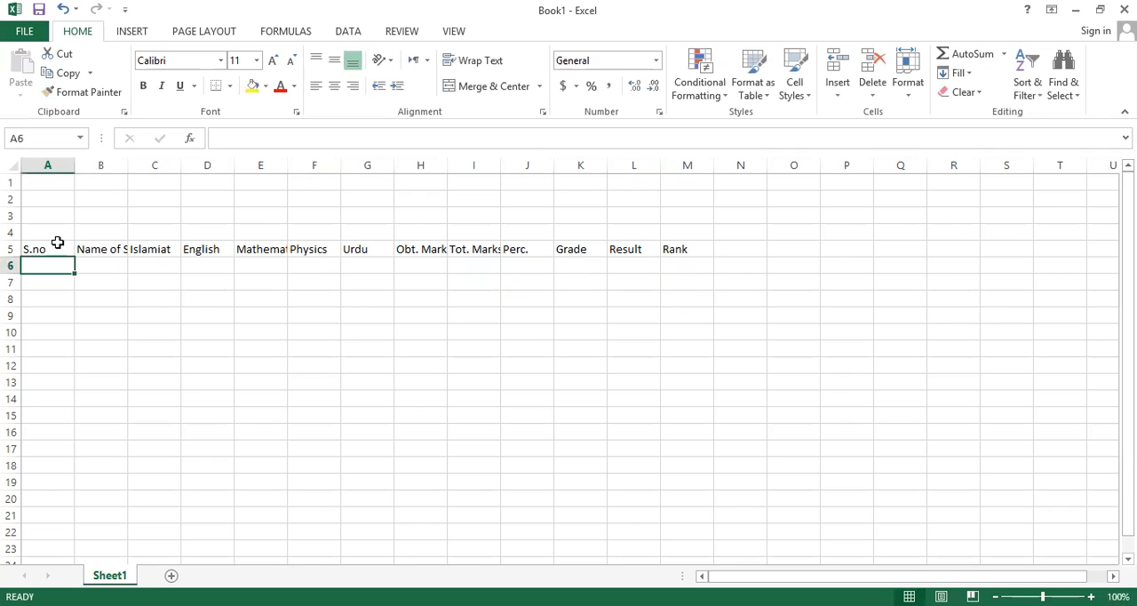
double_click(127, 166)
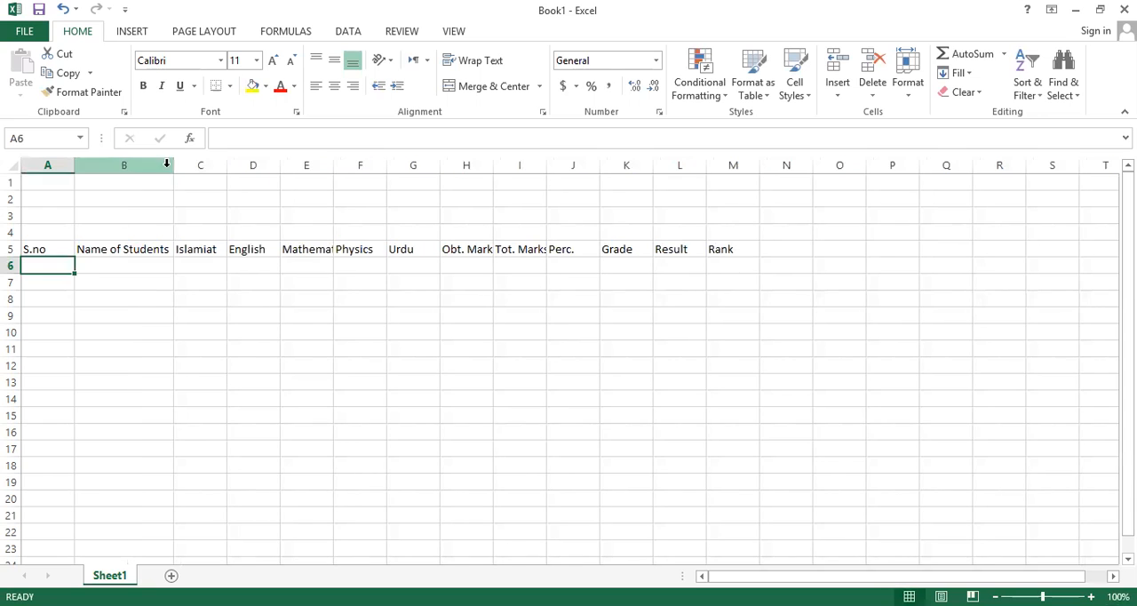
double_click(333, 166)
double_click(402, 166)
double_click(451, 166)
double_click(480, 166)
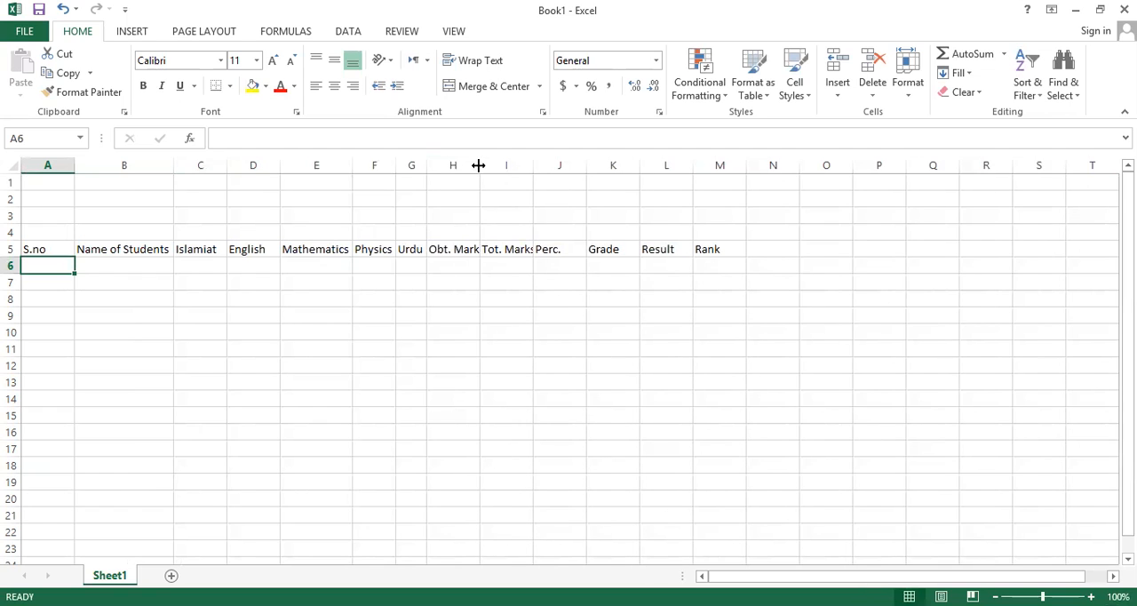
double_click(540, 166)
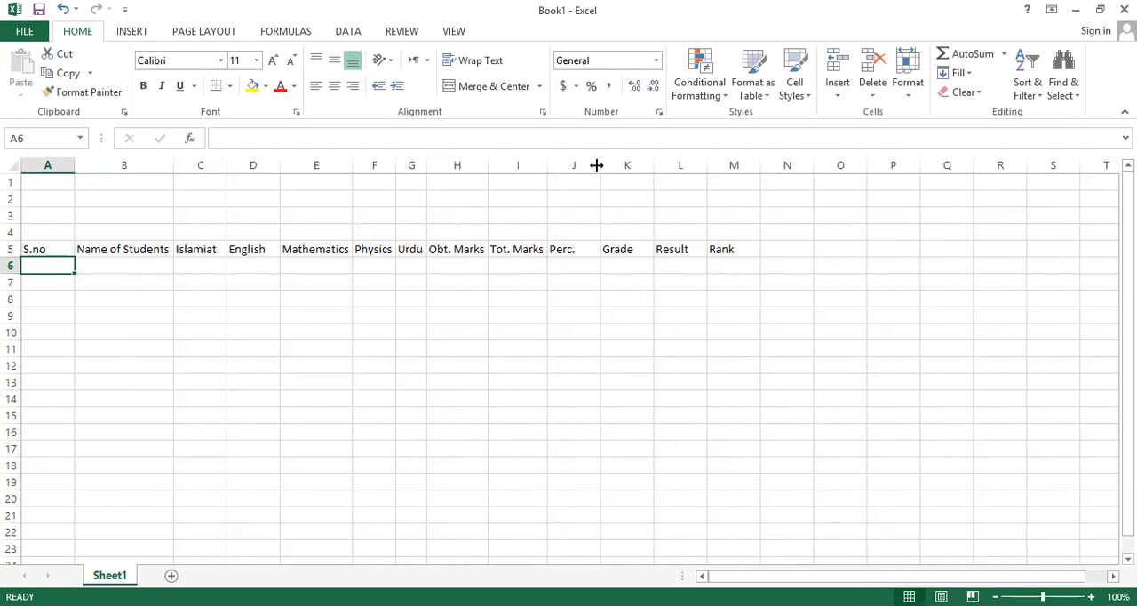
double_click(597, 166)
double_click(632, 165)
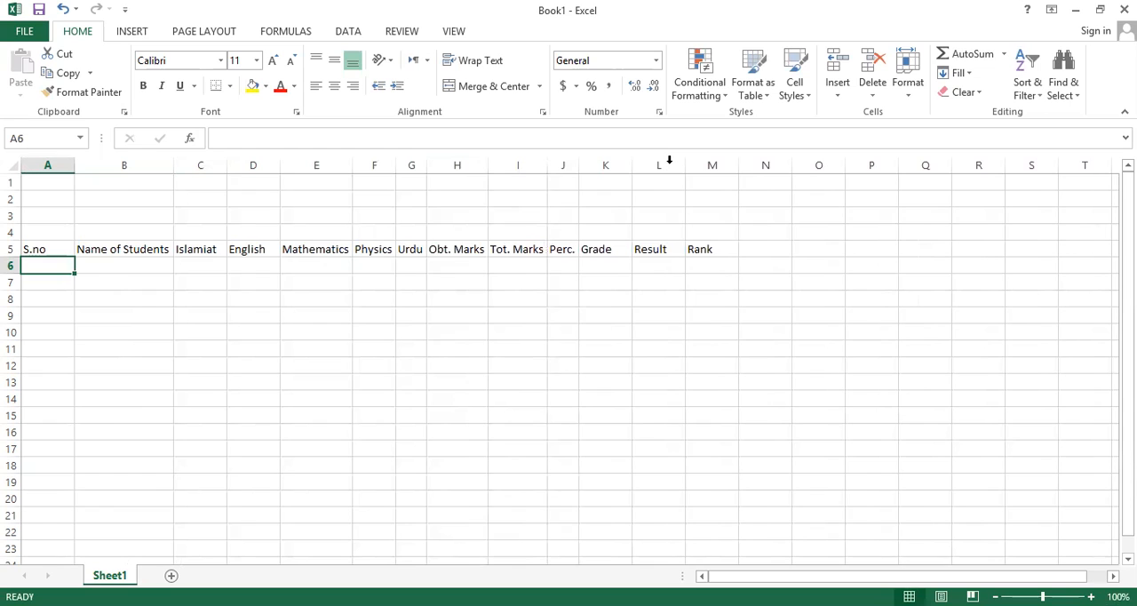
double_click(668, 165)
double_click(701, 165)
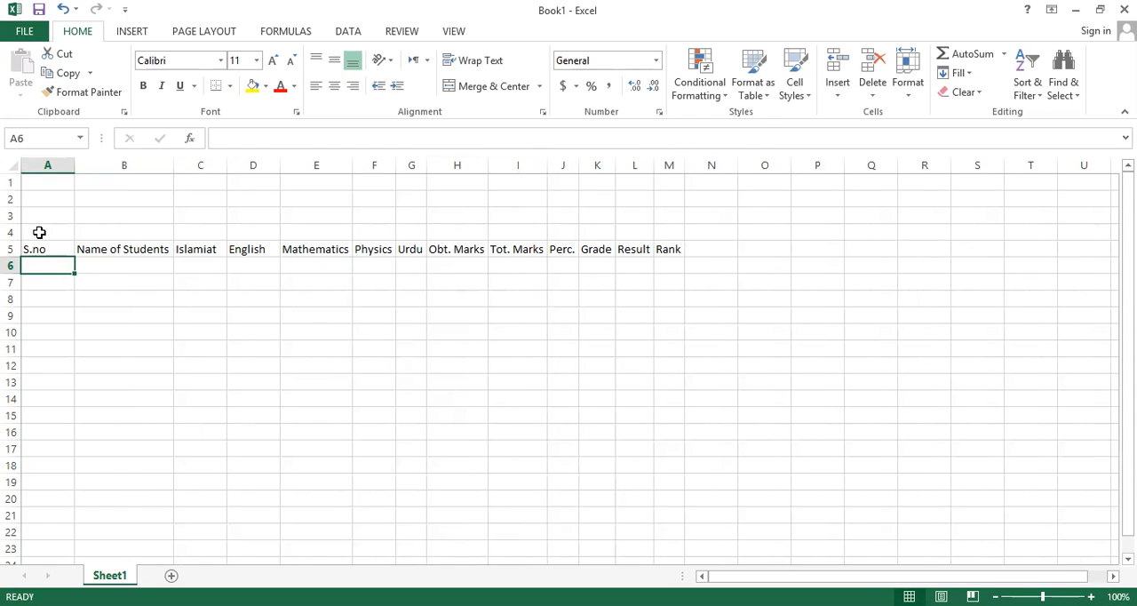
Merge and center cells A2 through M2 to hold the school title.
drag(39, 232, 665, 218)
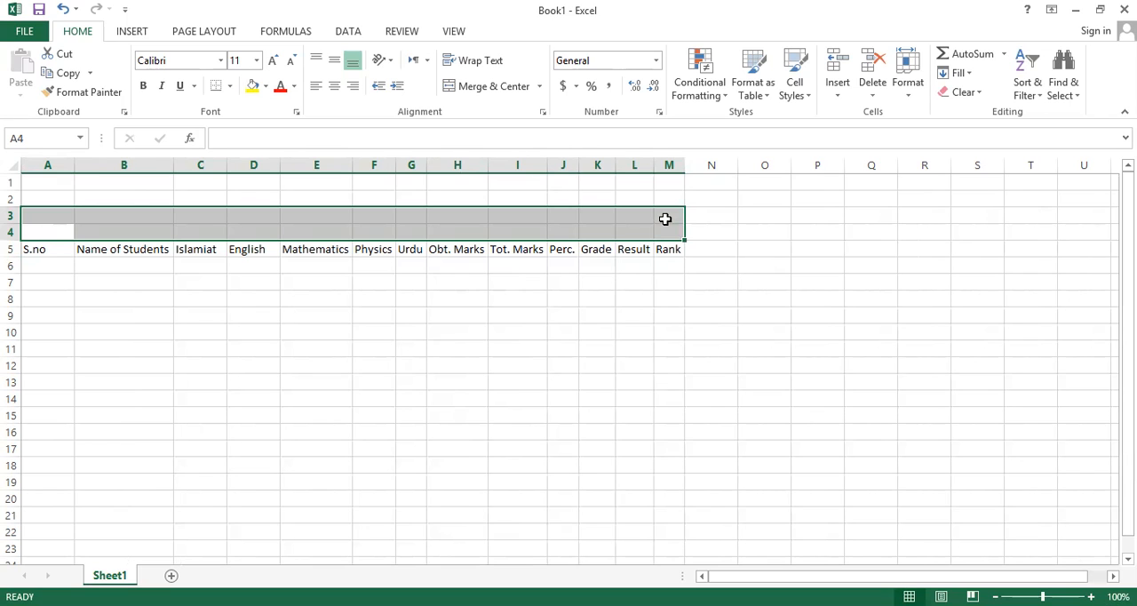
click(45, 197)
drag(176, 199, 666, 201)
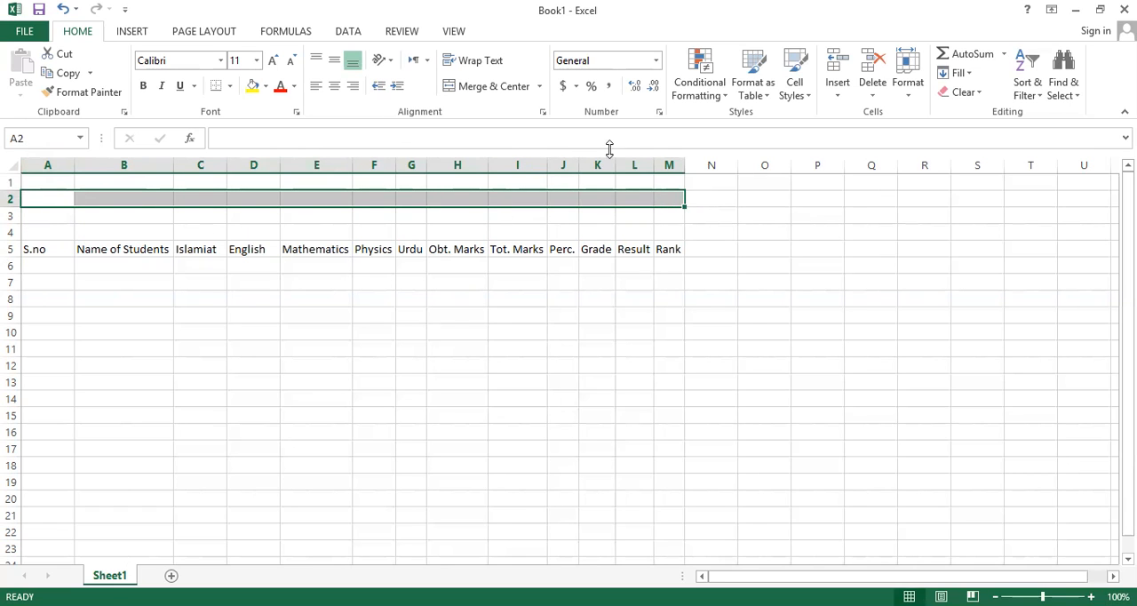
click(486, 88)
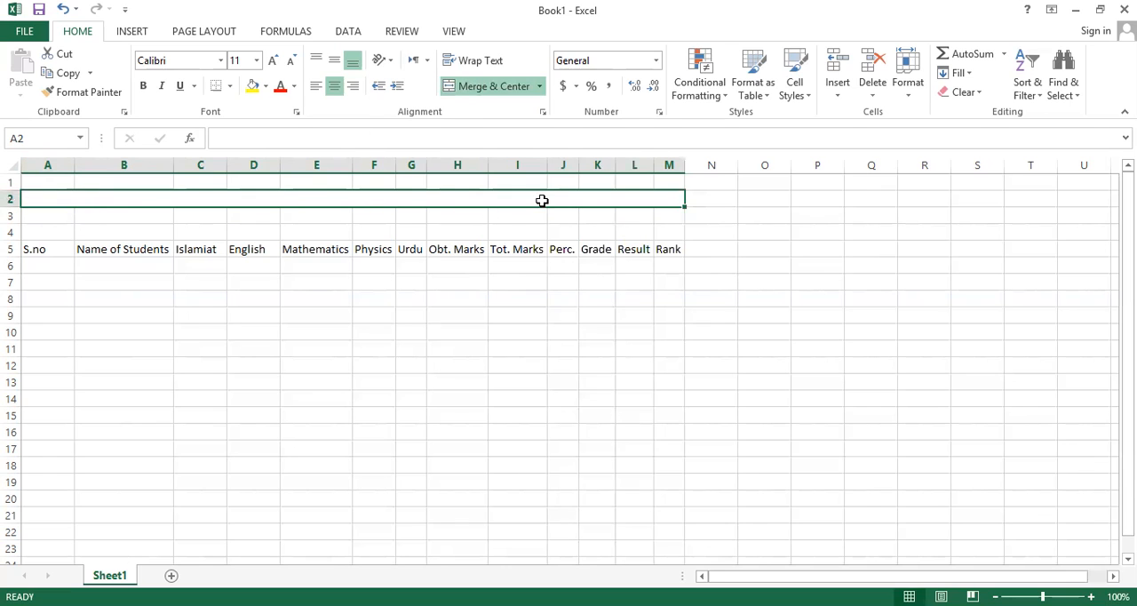
Enter the title "ABC CHILDREN SCHOOL" in the merged cell of row 2.
click(75, 217)
click(55, 200)
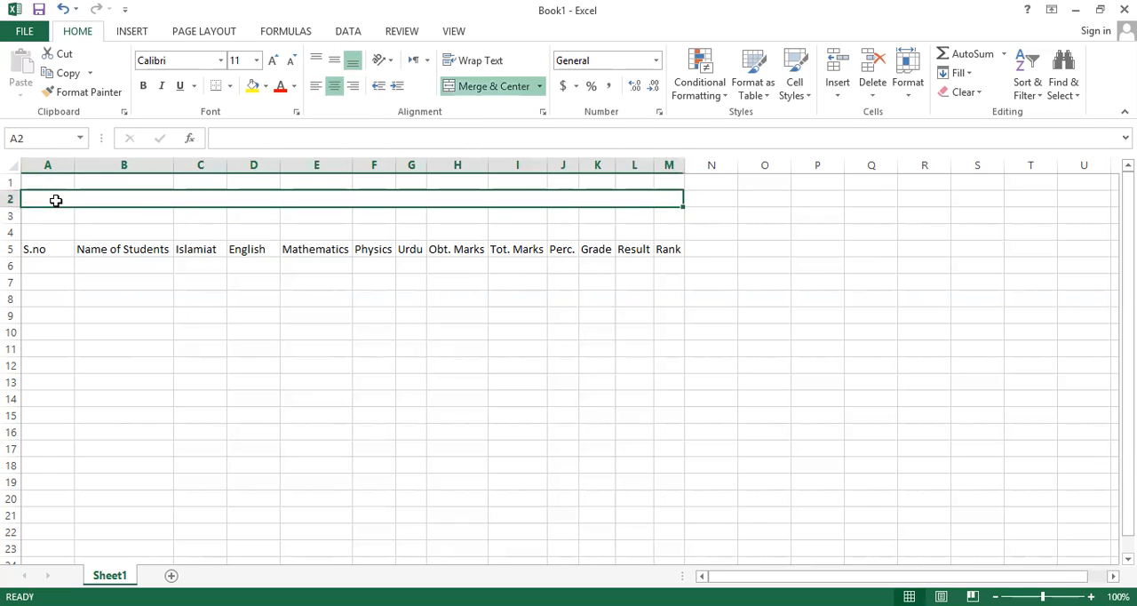
double_click(309, 199)
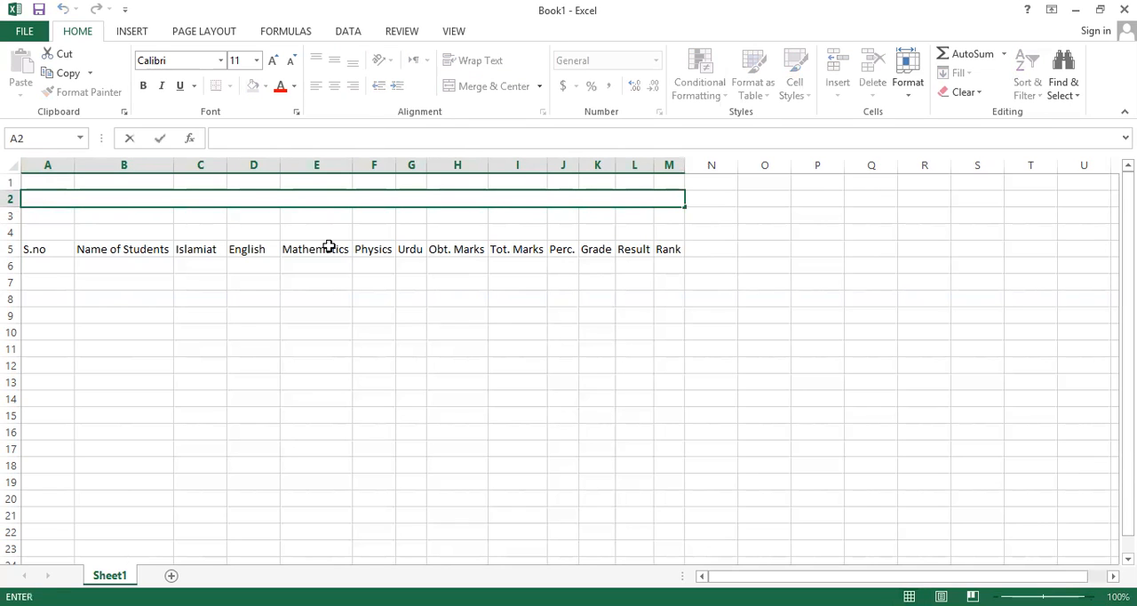
text(ABC CHILDREN SCHOOL)
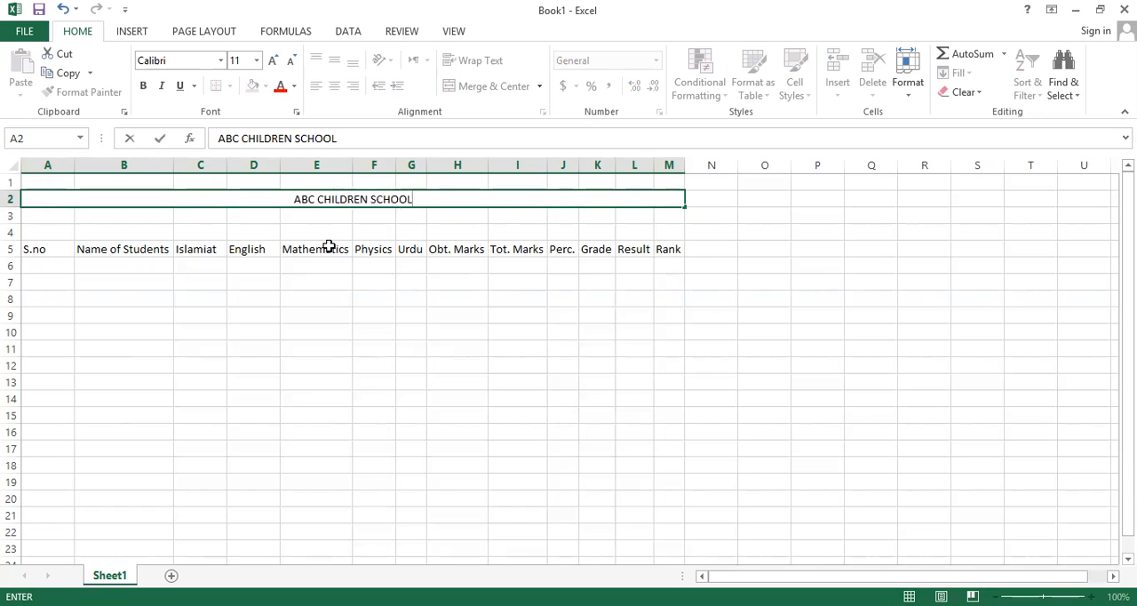
Format the school title as bold Algerian text at size 26.
drag(429, 200, 267, 192)
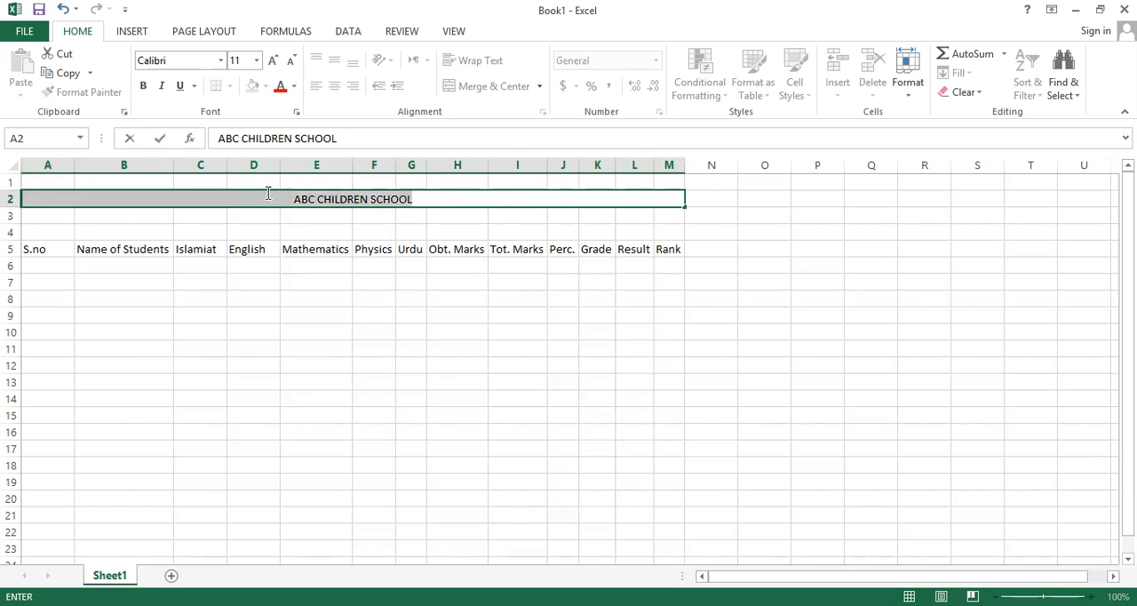
click(143, 85)
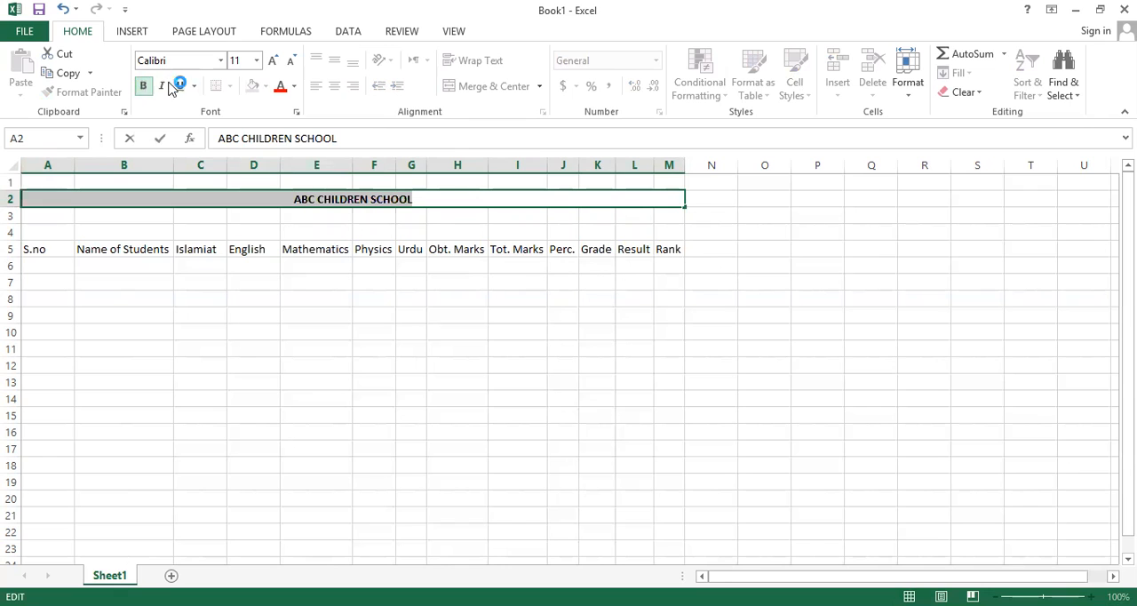
click(220, 60)
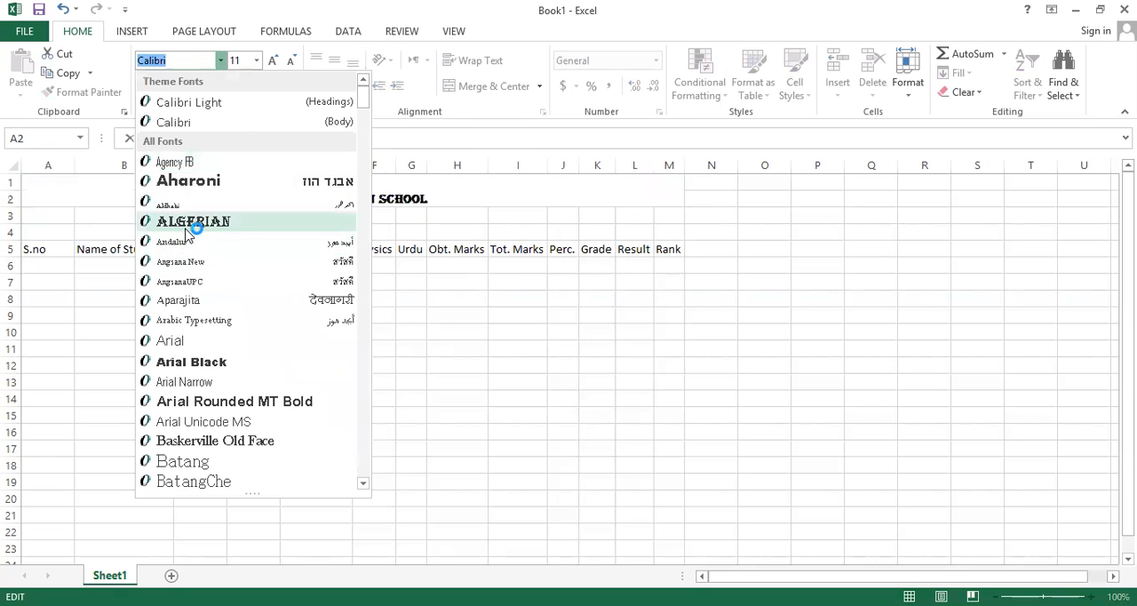
click(162, 222)
click(256, 60)
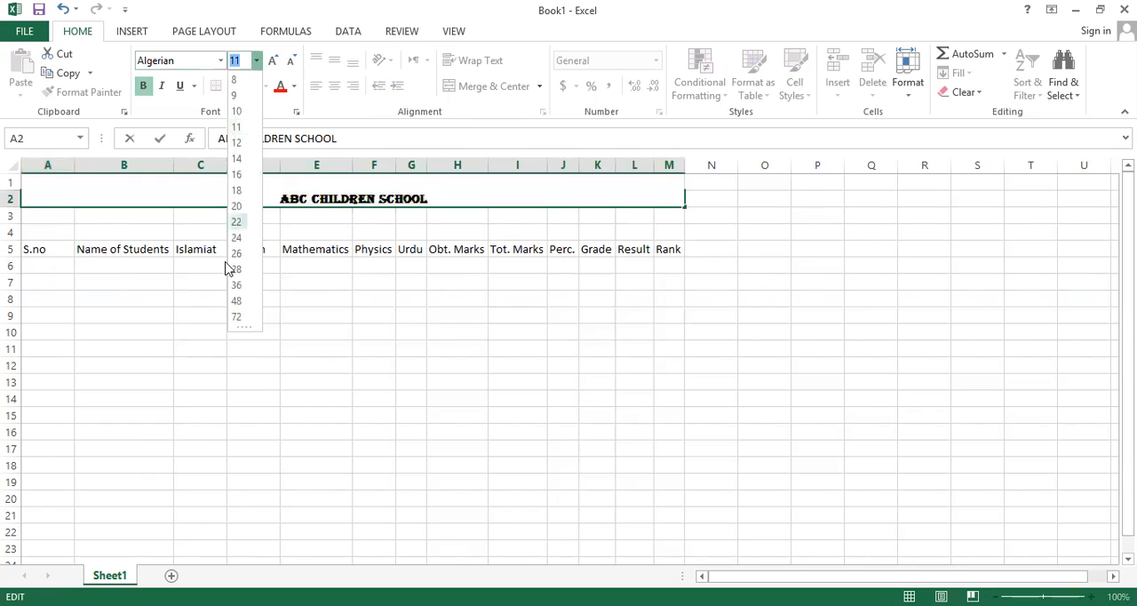
click(237, 256)
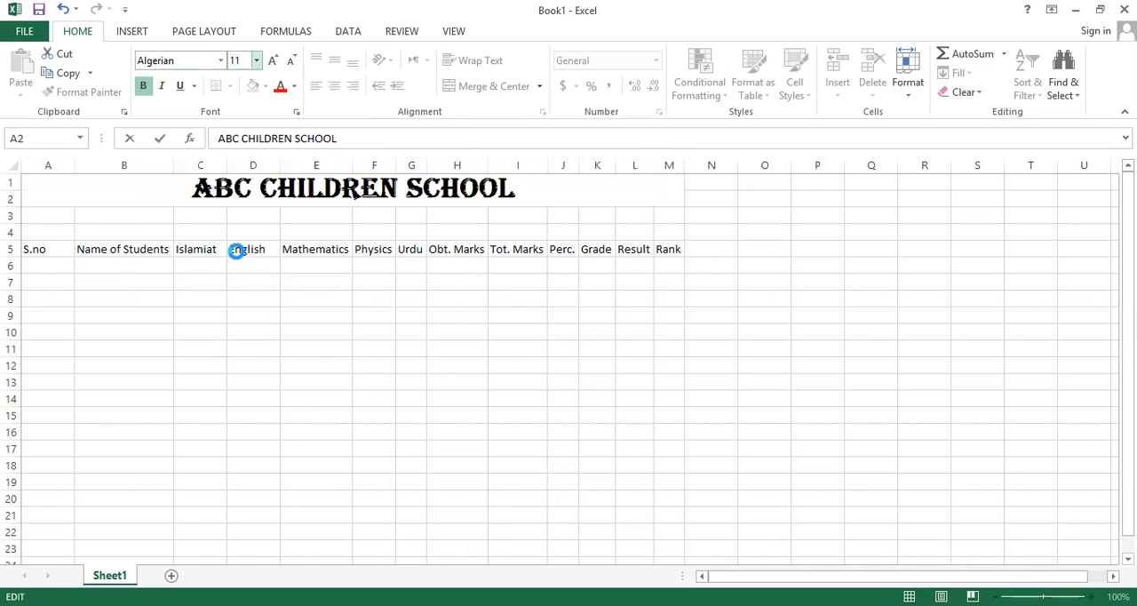
Color the school title text red and fill its merged cell with yellow.
click(279, 86)
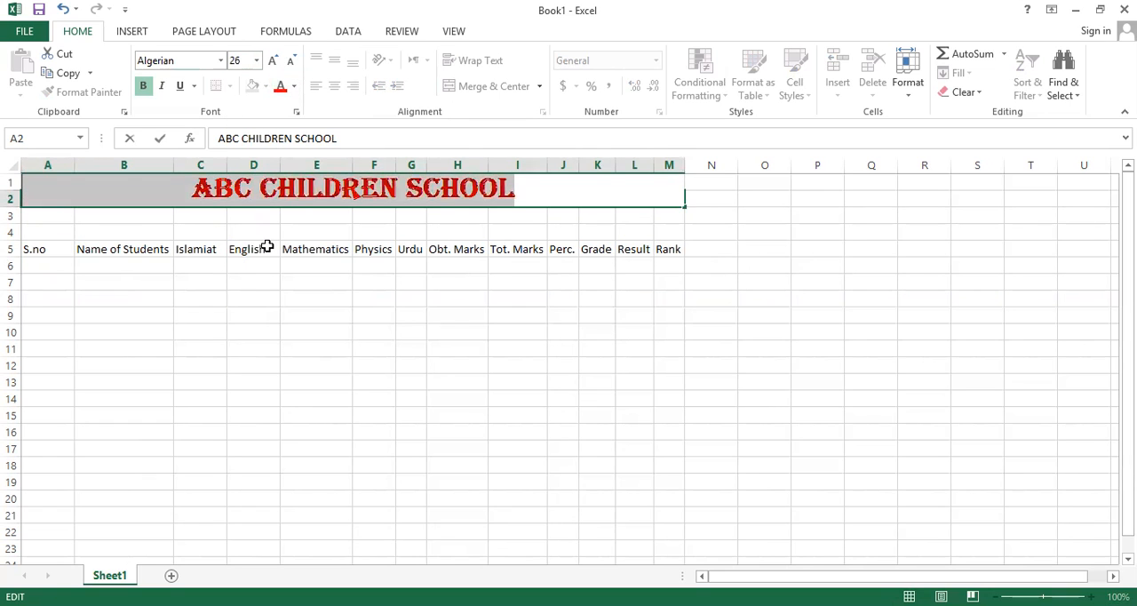
drag(277, 217, 273, 210)
click(273, 210)
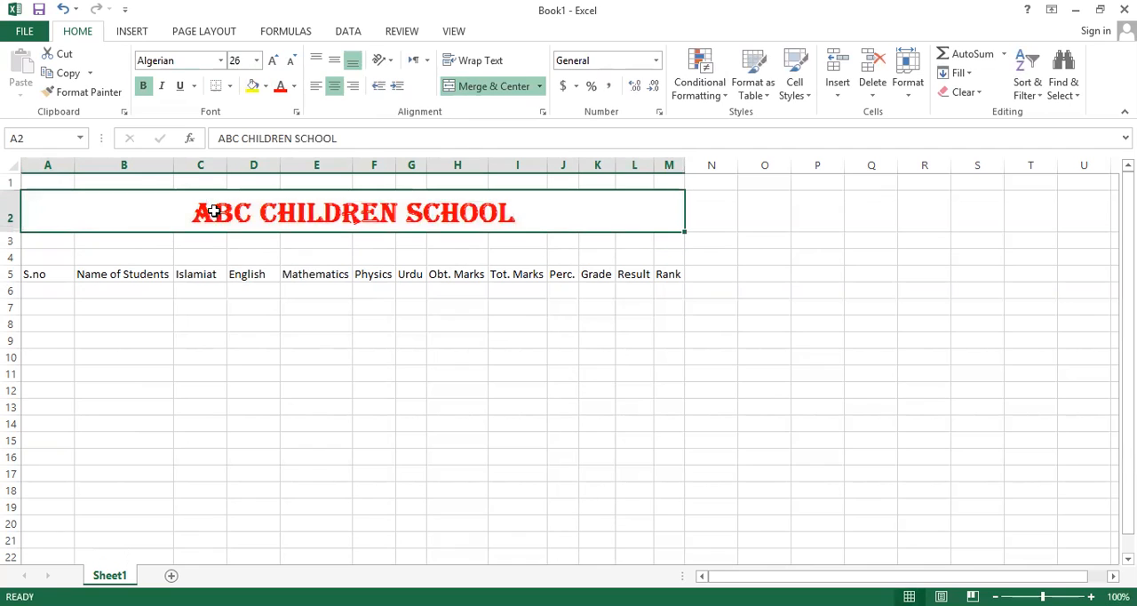
click(253, 86)
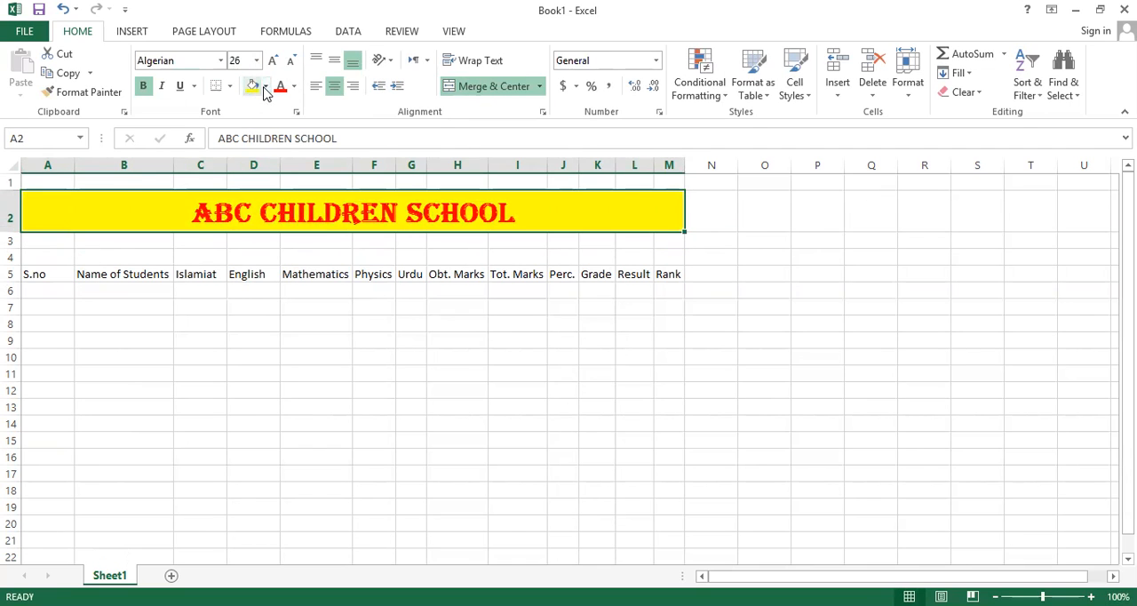
Merge and center cells A3 through M4 and enter the subtitle "HALF YEARLY EXAM 2020-21".
drag(30, 245, 677, 259)
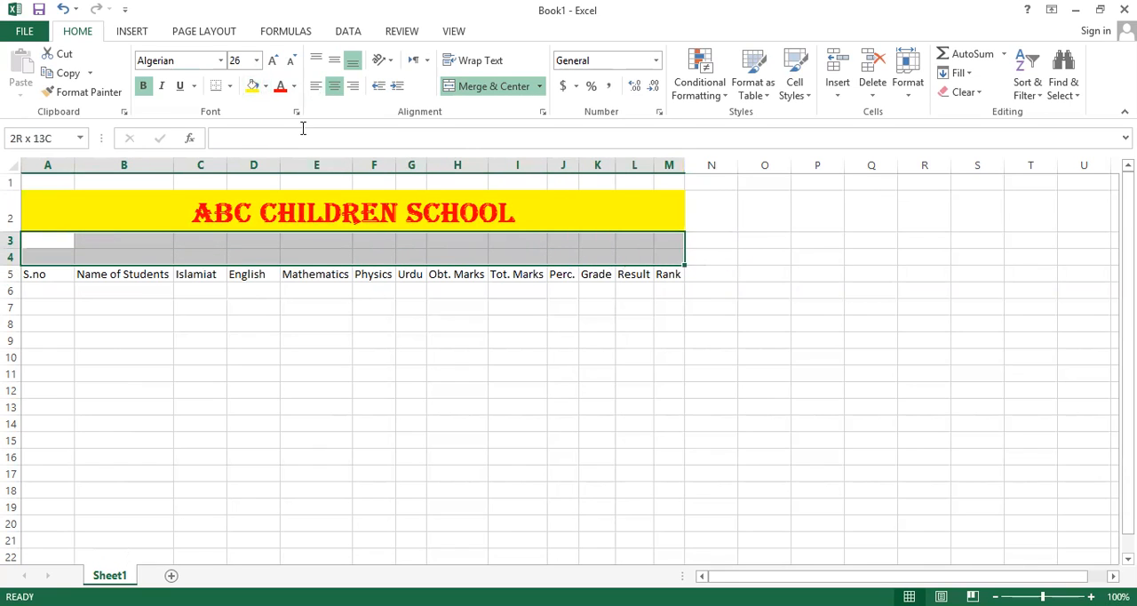
click(488, 86)
double_click(325, 244)
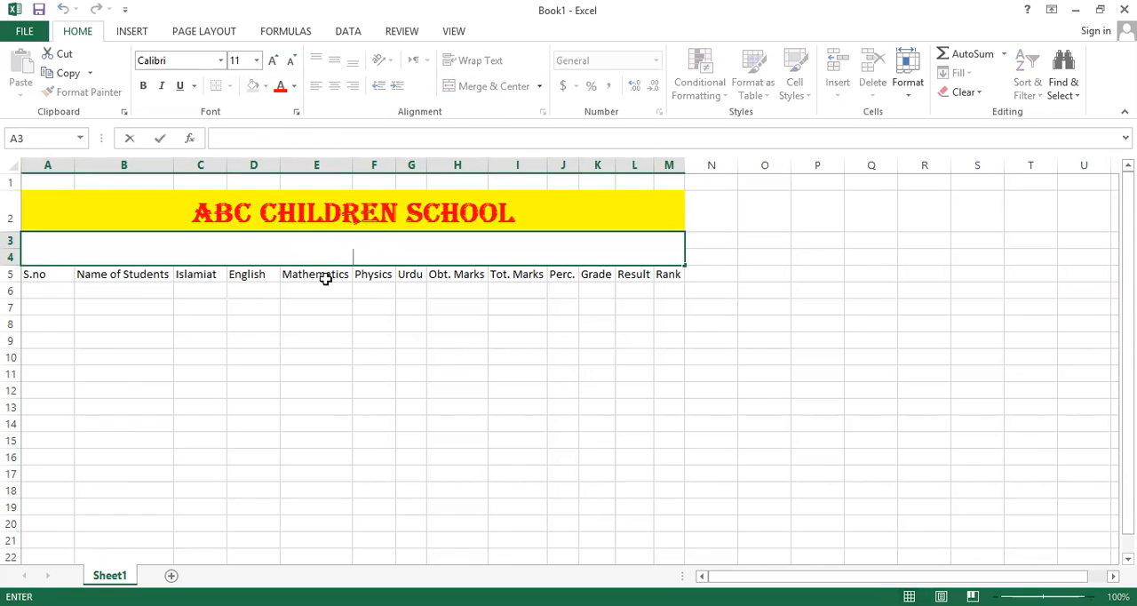
text(HALF YEARL)
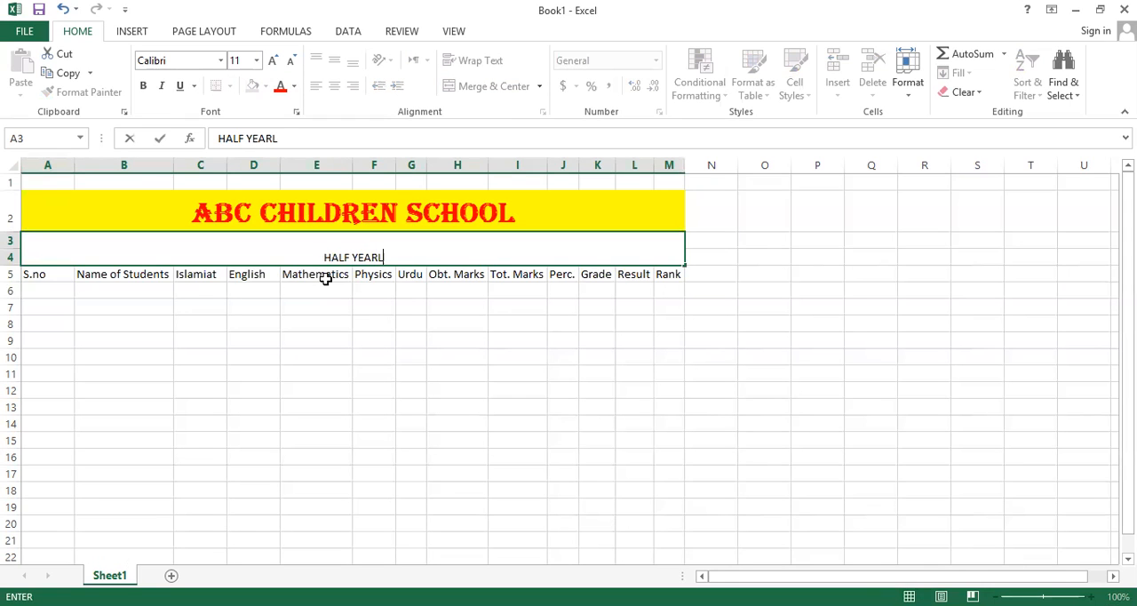
text(Y EXAM)
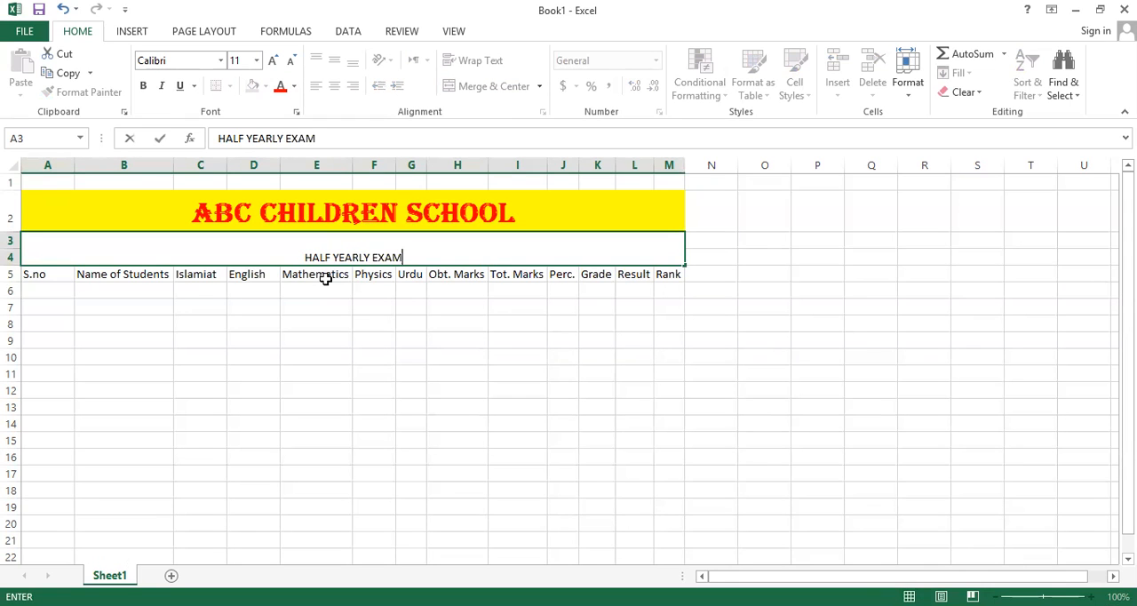
text( @)
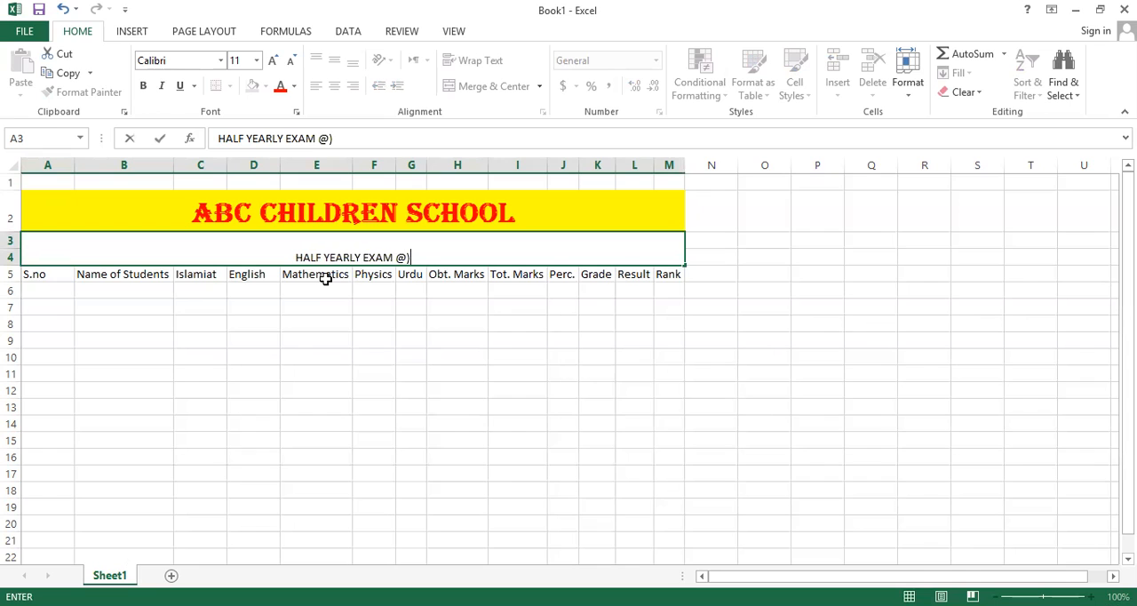
key(BackSpace)
text(29)
key(BackSpace)
text(029)
key(BackSpace)
text(0-21)
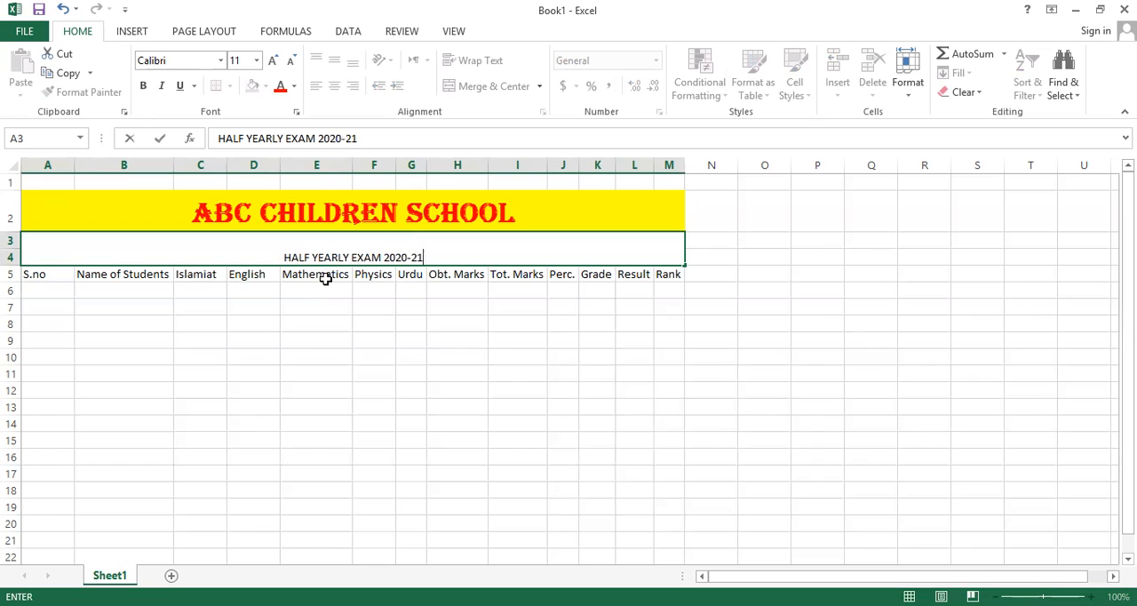
key(Return)
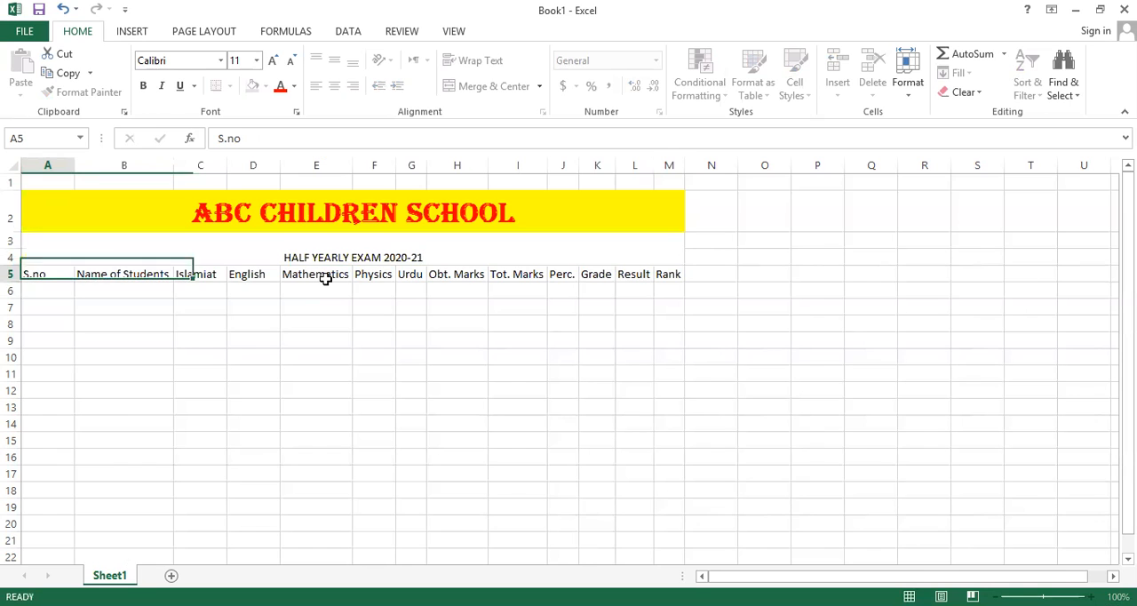
Set the font size of the "HALF YEARLY EXAM 2020-21" subtitle to 18.
click(266, 250)
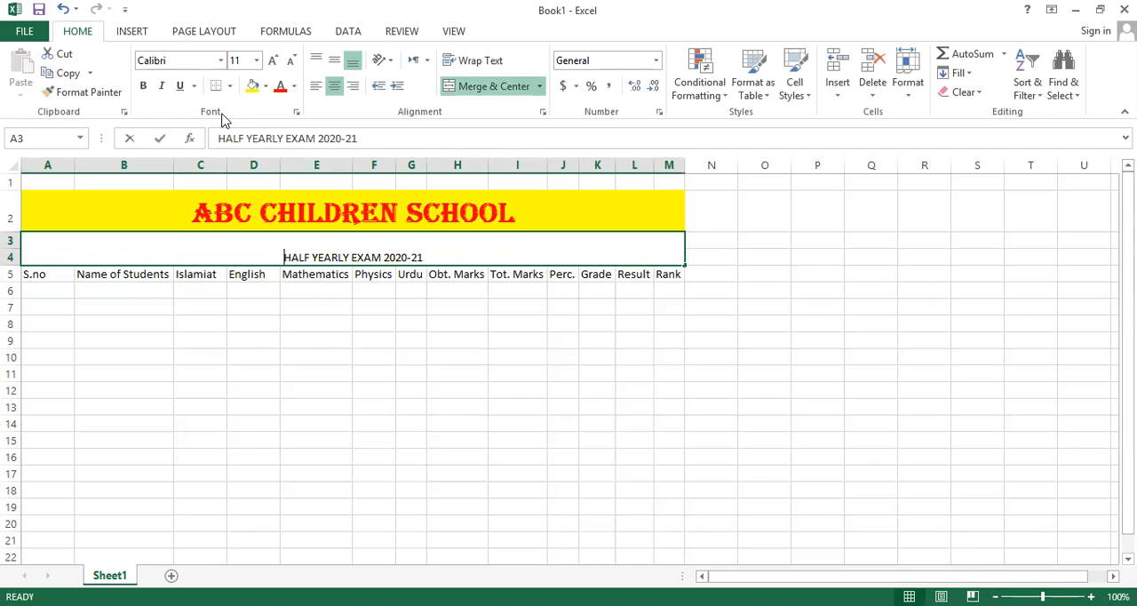
text([[)
key(Escape)
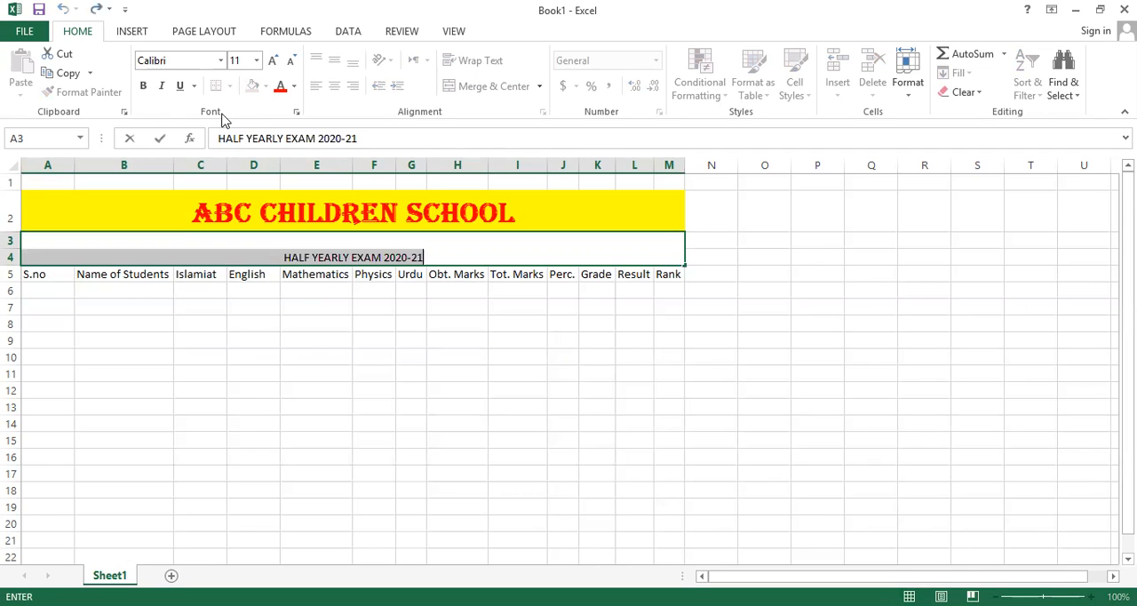
click(256, 294)
click(289, 255)
double_click(437, 256)
drag(437, 256, 358, 267)
drag(237, 244, 249, 238)
click(257, 61)
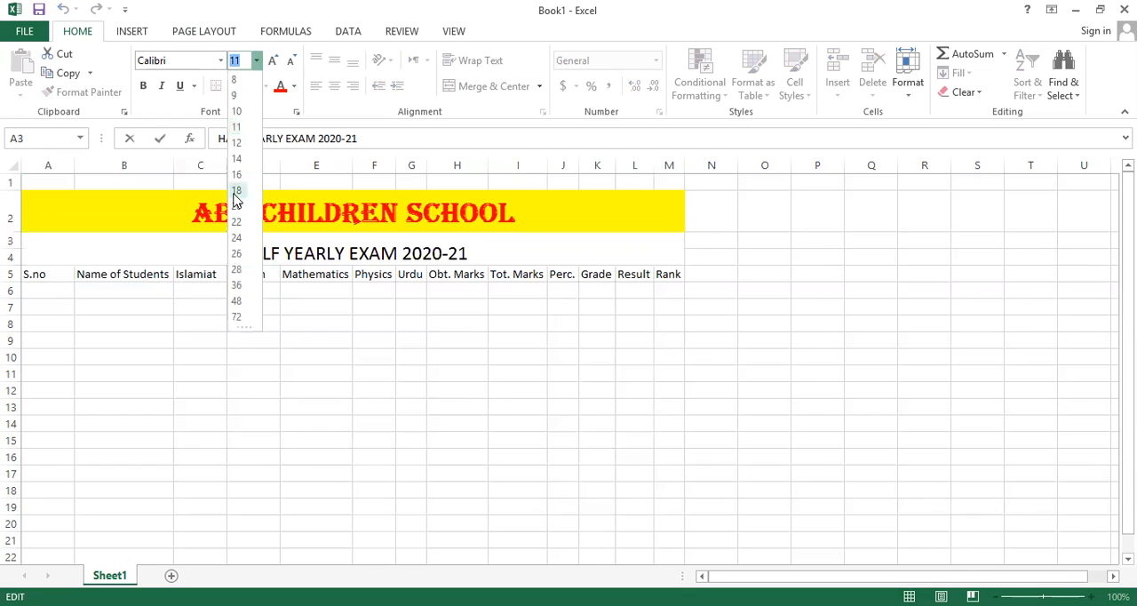
click(237, 192)
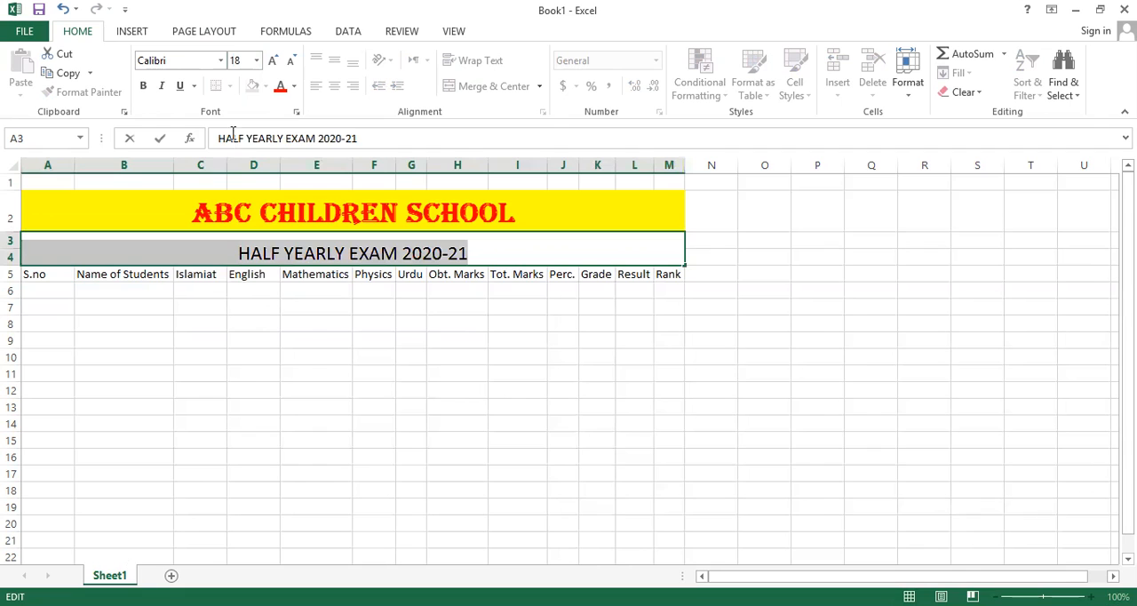
click(158, 294)
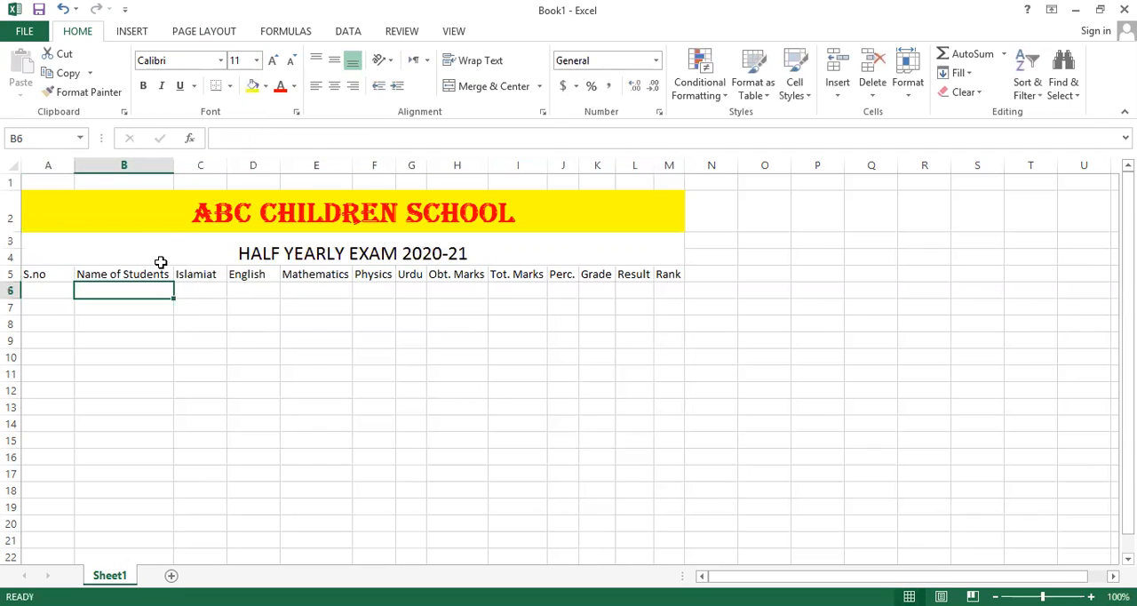
Fill the merged exam subtitle cell with a light blue-gray theme color.
click(159, 259)
click(264, 87)
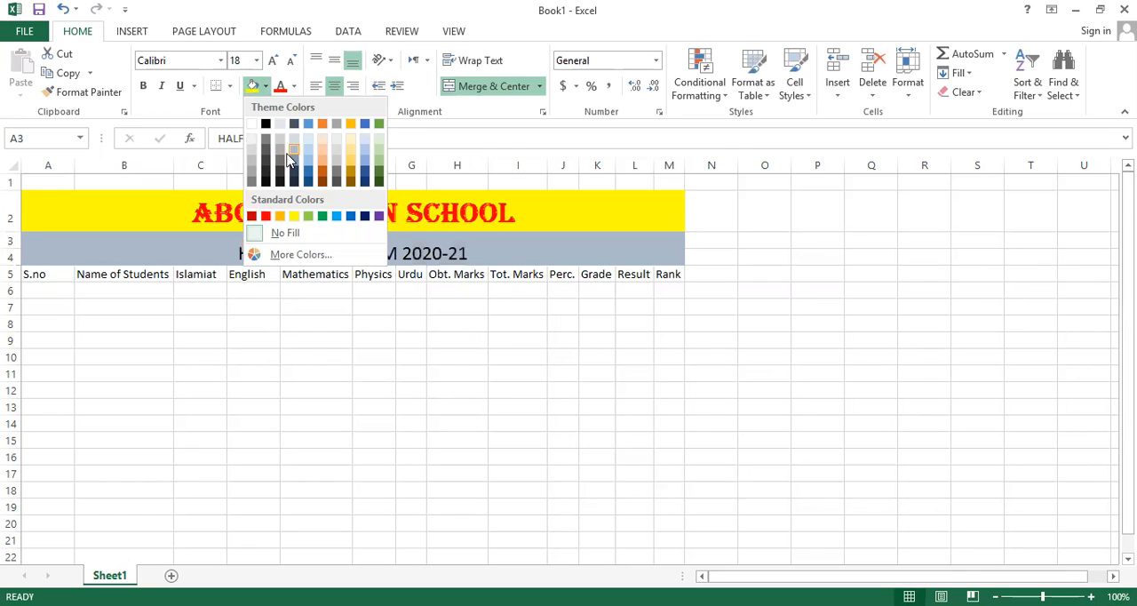
click(290, 152)
Make the headings in A5 through M5 bold and auto-fit the width of column A.
drag(26, 276, 675, 274)
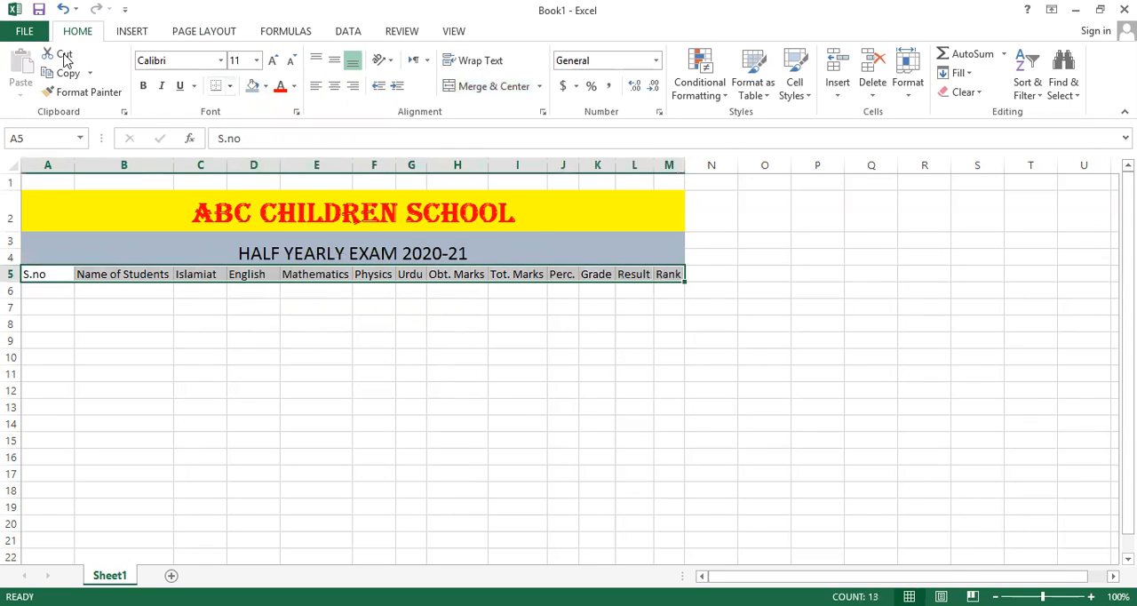
click(142, 86)
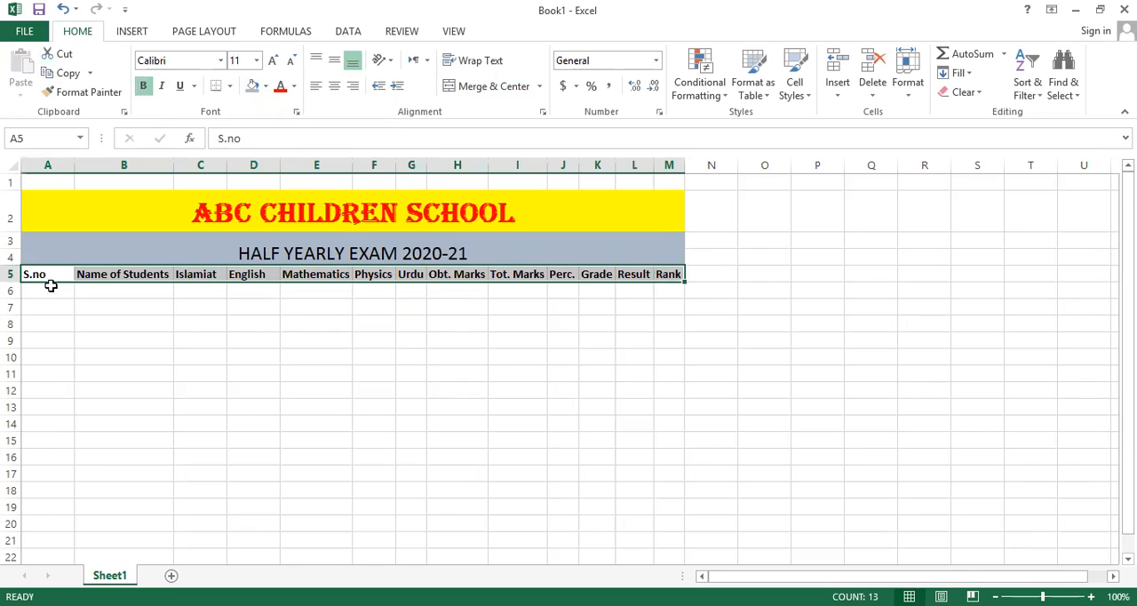
double_click(70, 166)
Enter the serial numbers 1, 2 and 3 in cells A6 through A8.
click(36, 290)
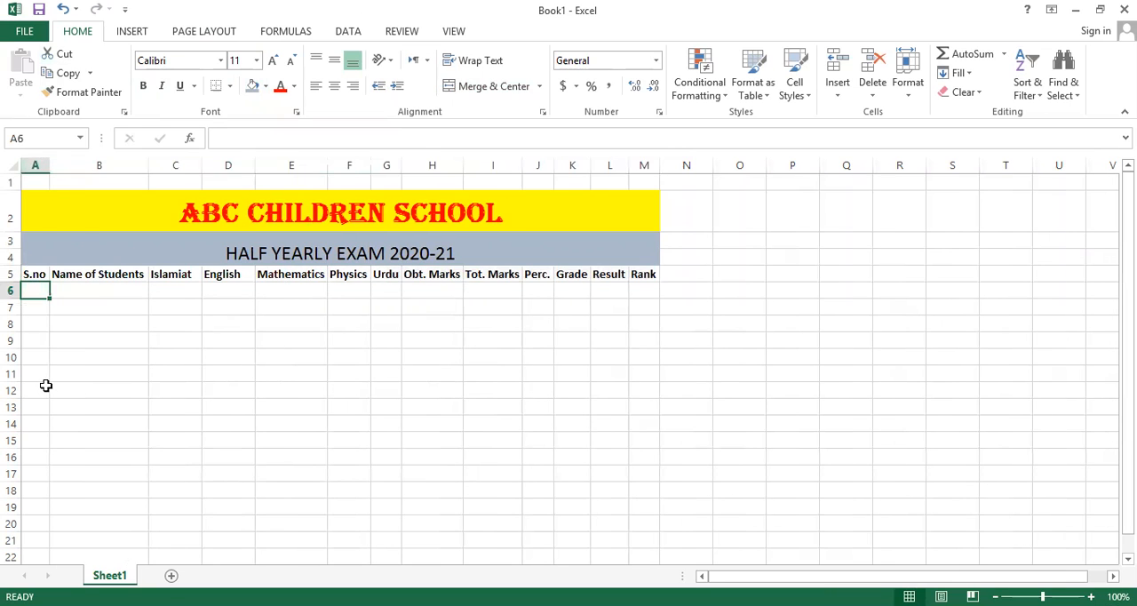
text(1)
key(Return)
text(2)
key(Return)
text(3)
key(ctrl+Return)
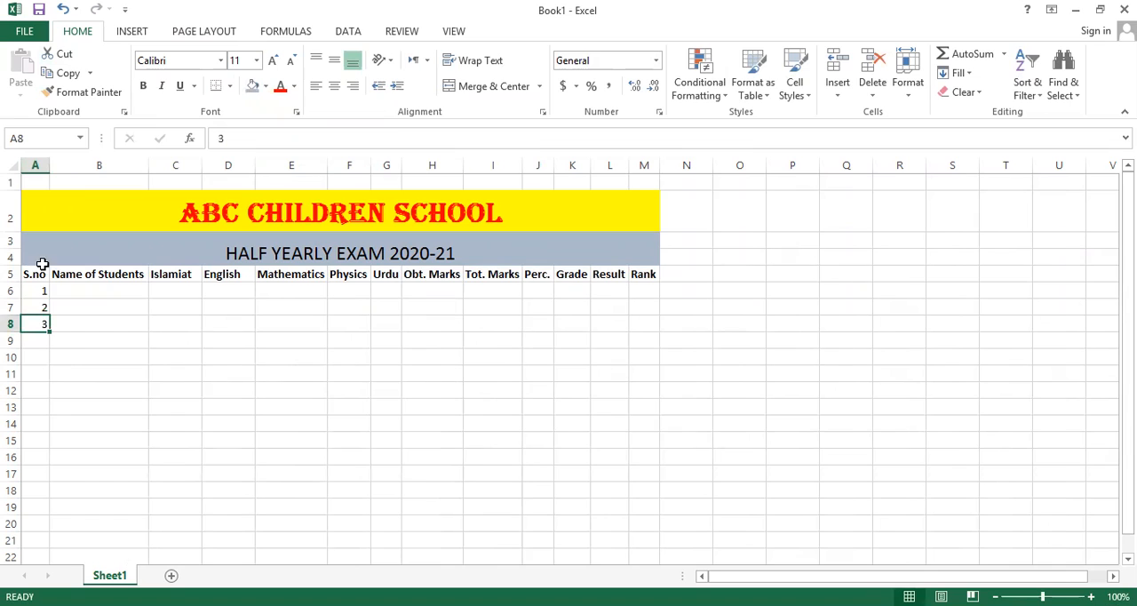
Extend the serial number series from A6:A8 down to 20 in cell A25.
drag(41, 290, 41, 330)
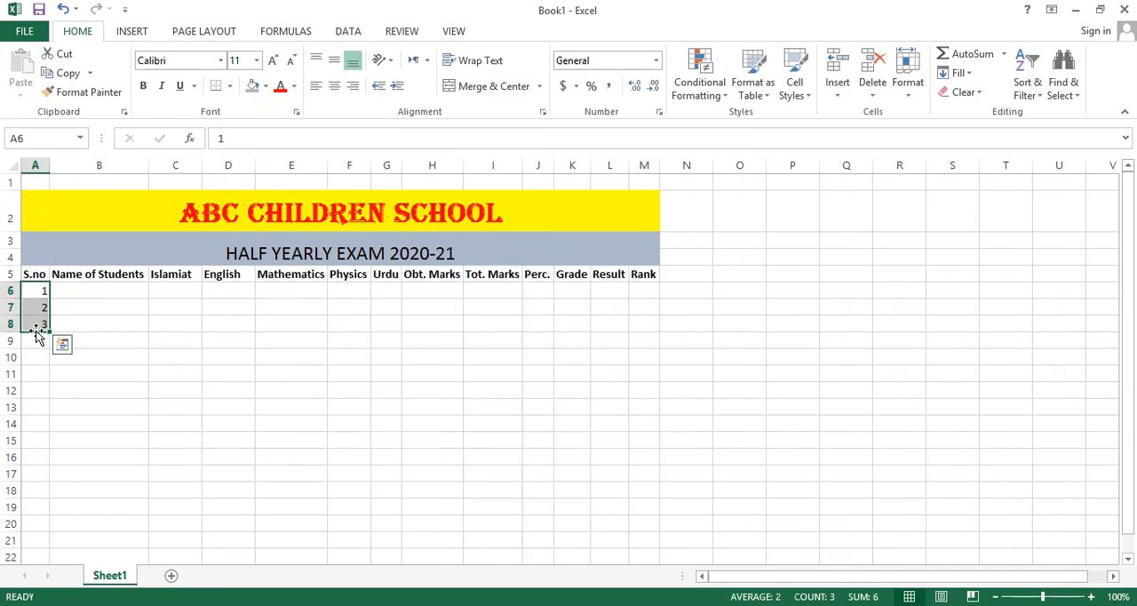
click(29, 287)
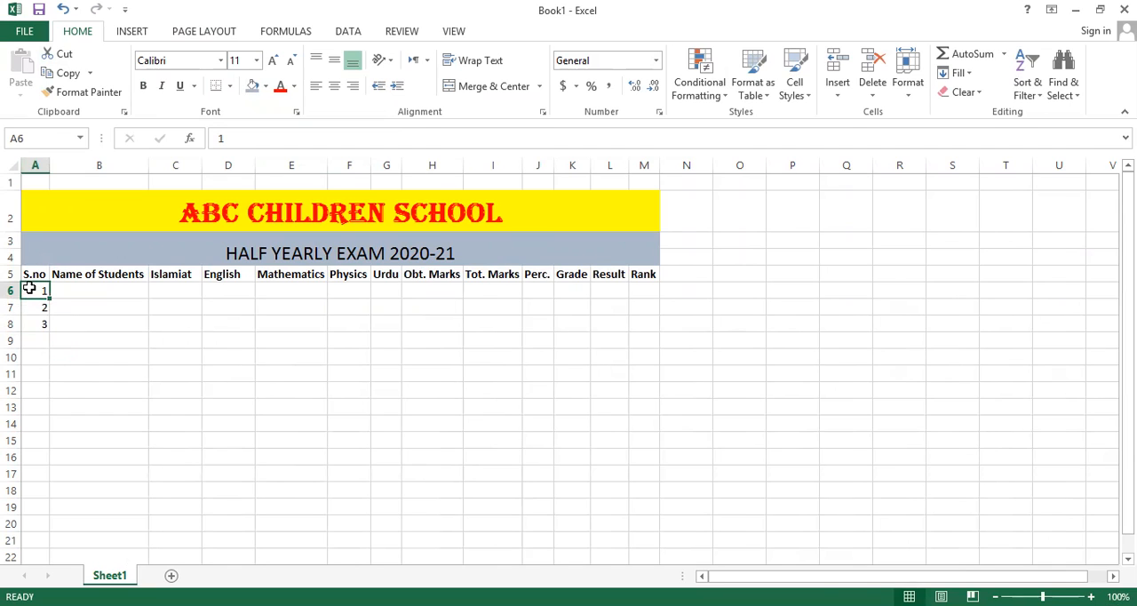
drag(30, 287, 35, 320)
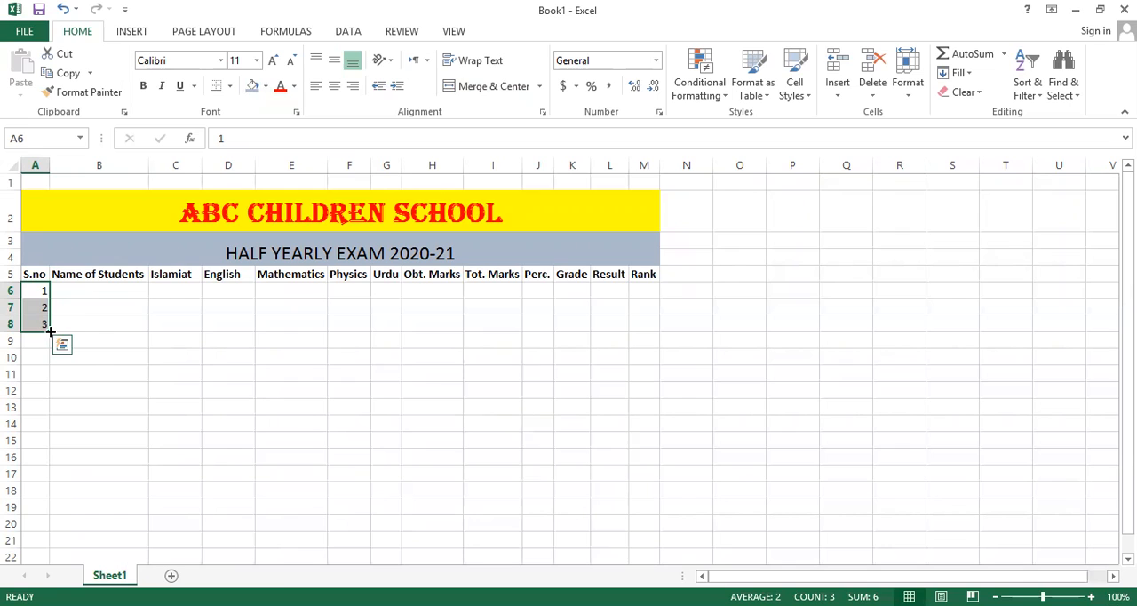
drag(50, 331, 51, 353)
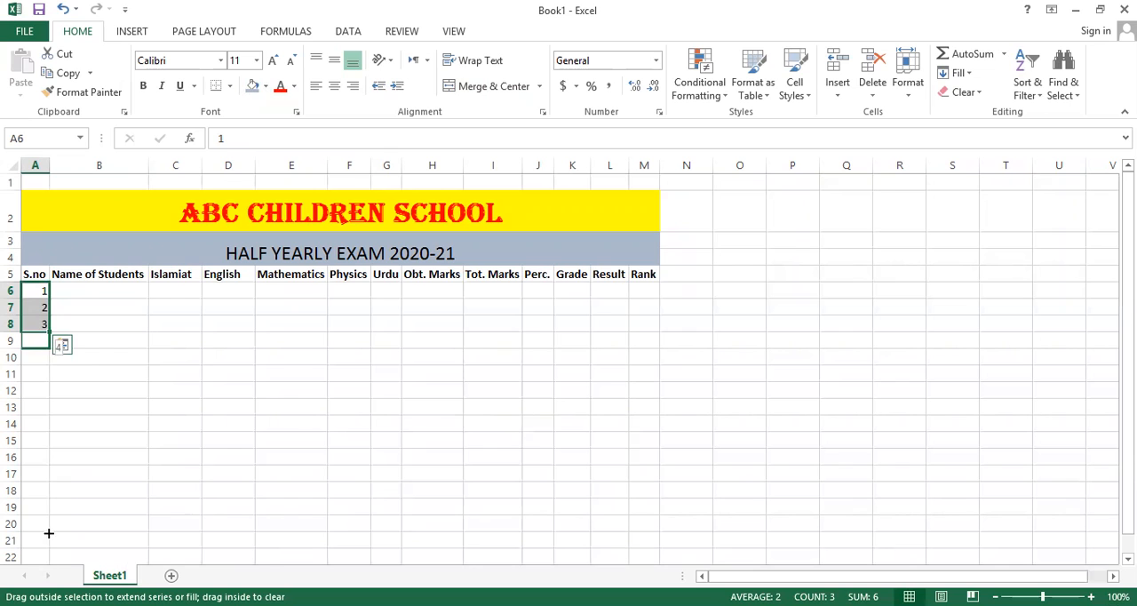
drag(47, 503, 48, 508)
scroll(39, 247, up, 2)
scroll(41, 254, down, 2)
scroll(41, 192, up, 1)
scroll(35, 314, down, 1)
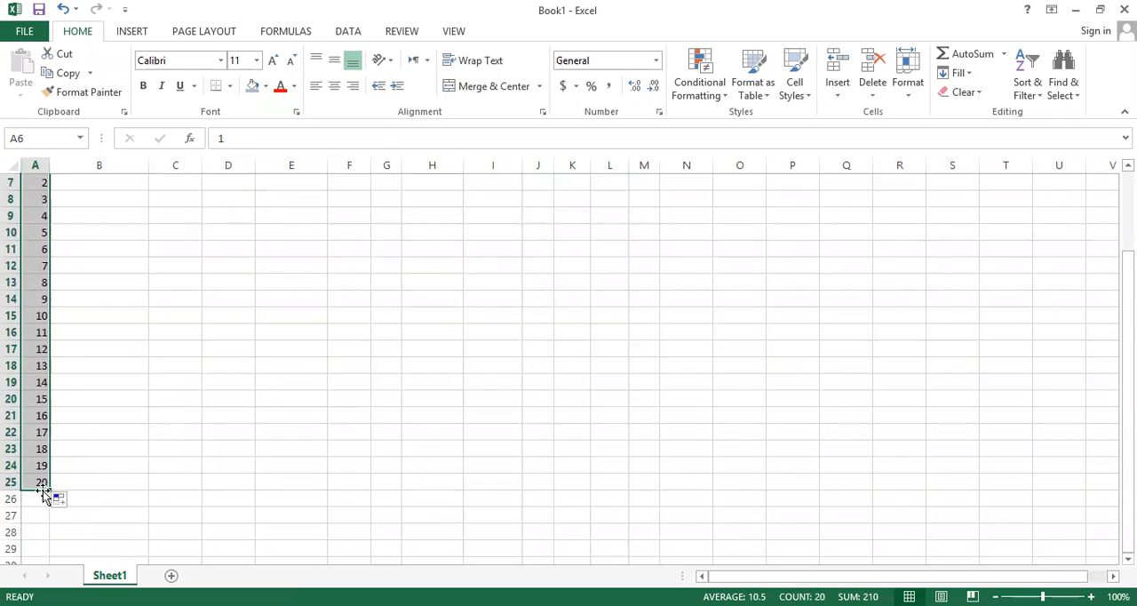
scroll(42, 493, up, 2)
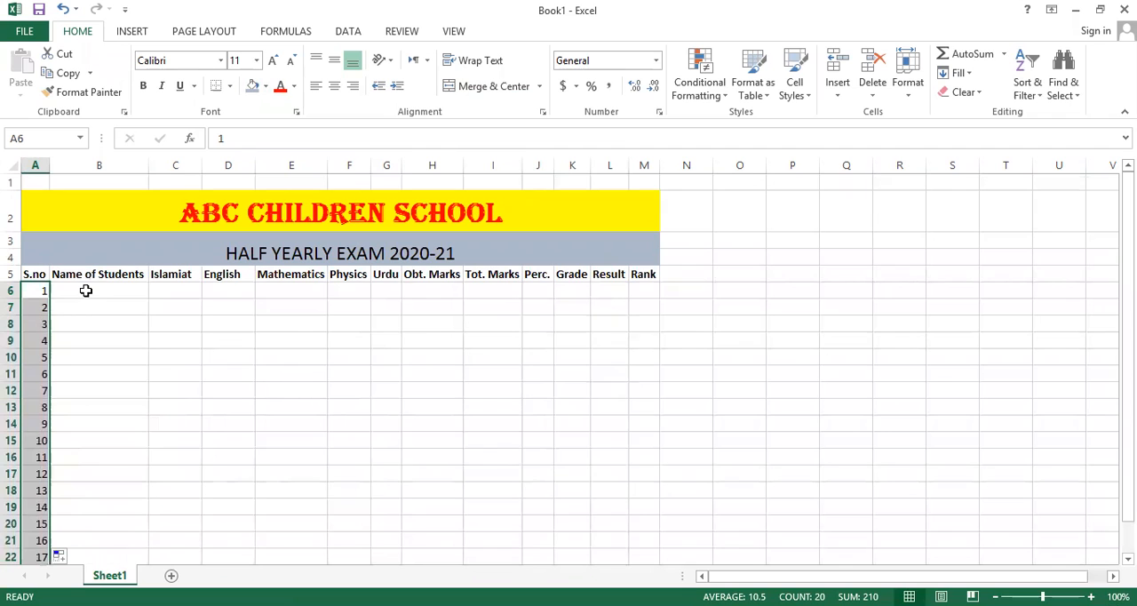
click(87, 288)
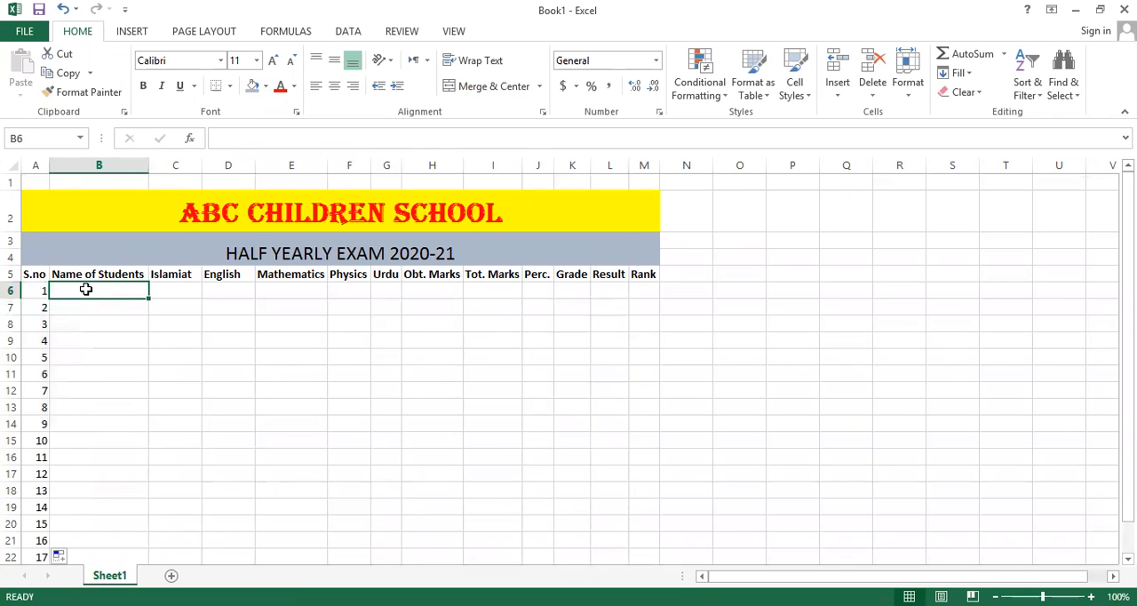
scroll(89, 513, down, 3)
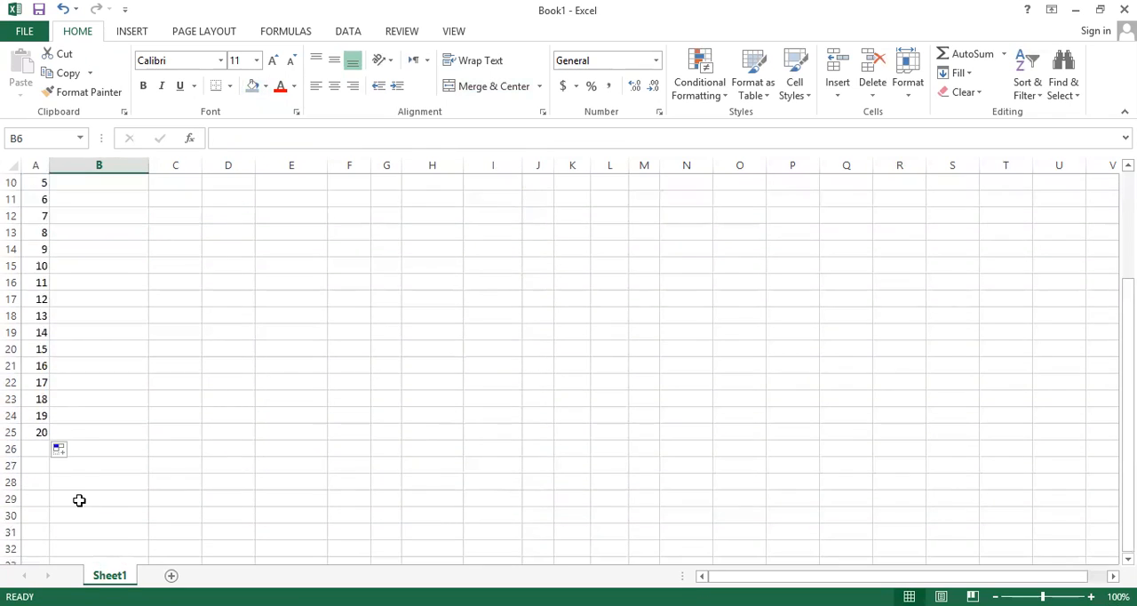
scroll(71, 470, up, 3)
scroll(78, 447, down, 2)
scroll(84, 319, up, 2)
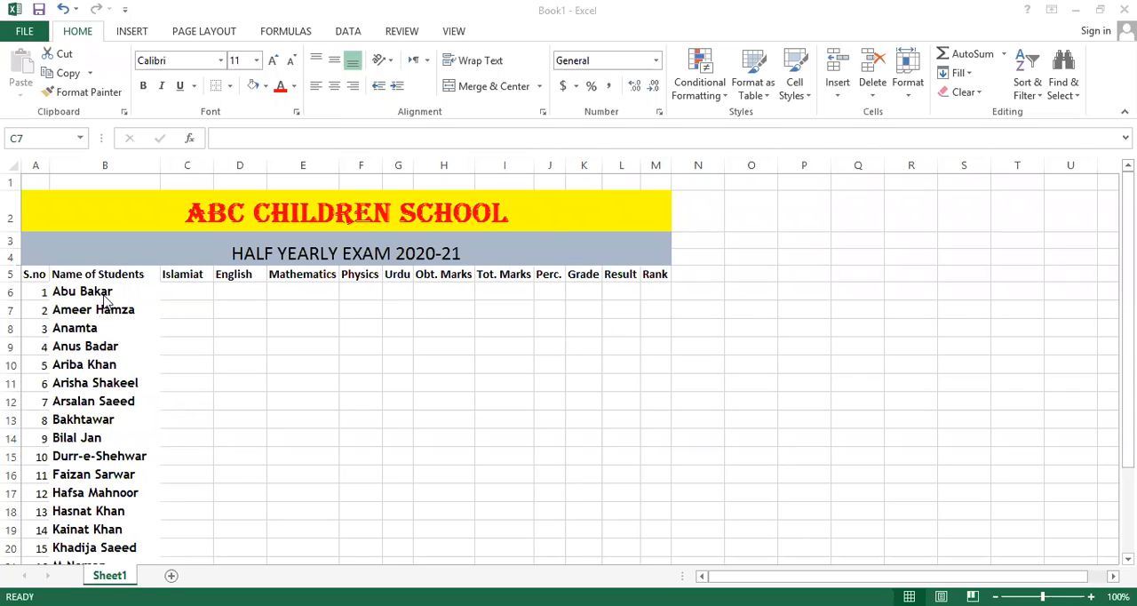
Look through the student names in B6:B25 alongside their serial numbers.
click(112, 345)
click(96, 291)
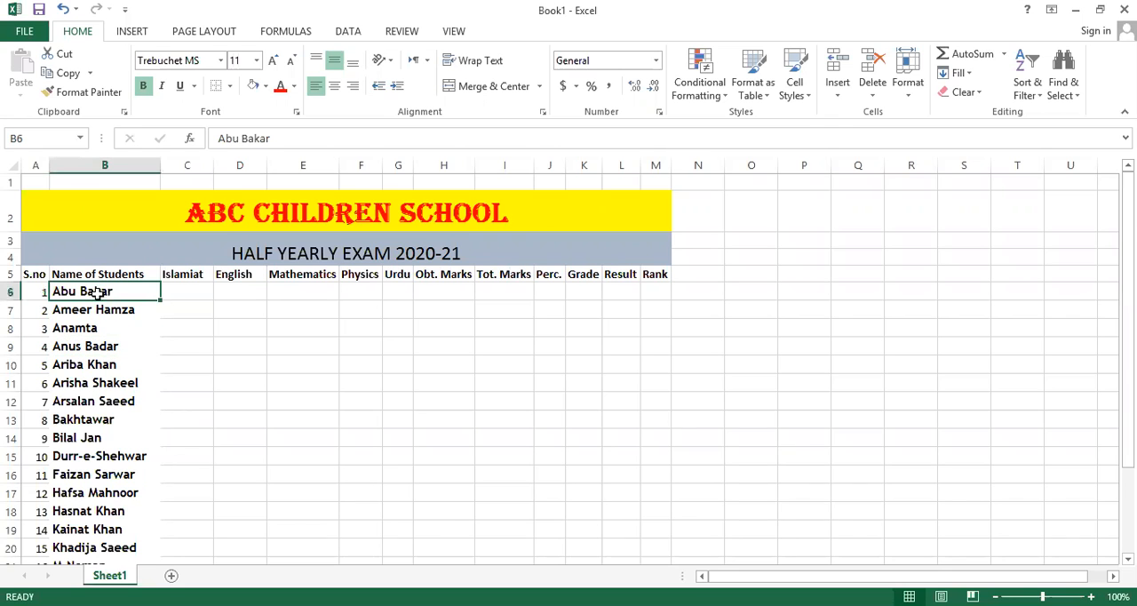
scroll(96, 293, down, 3)
scroll(96, 293, up, 3)
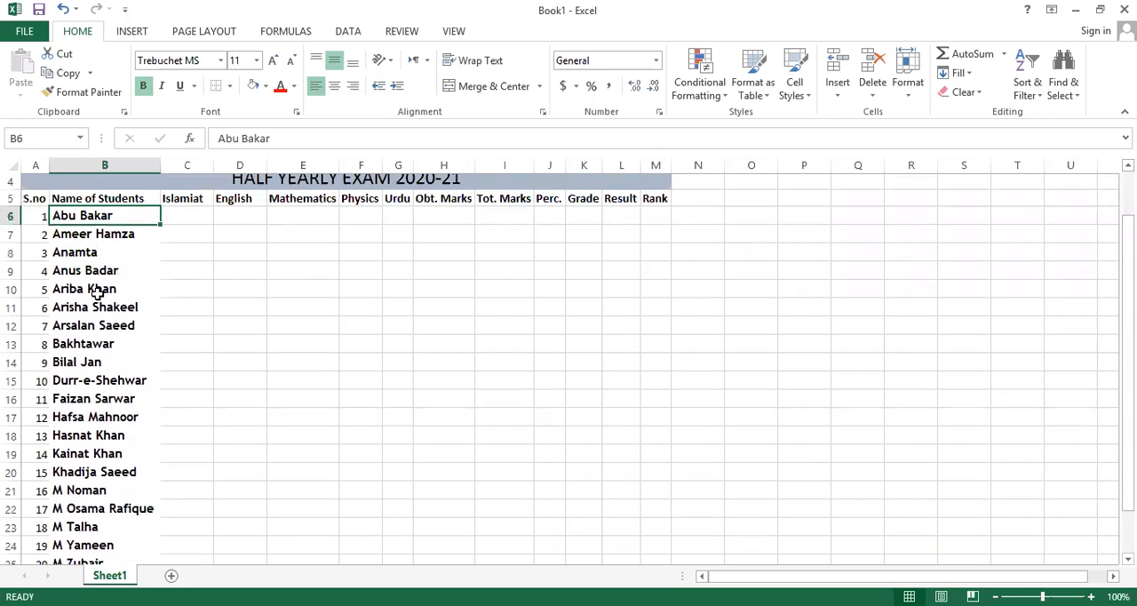
scroll(96, 293, down, 1)
scroll(96, 293, up, 1)
scroll(96, 293, down, 3)
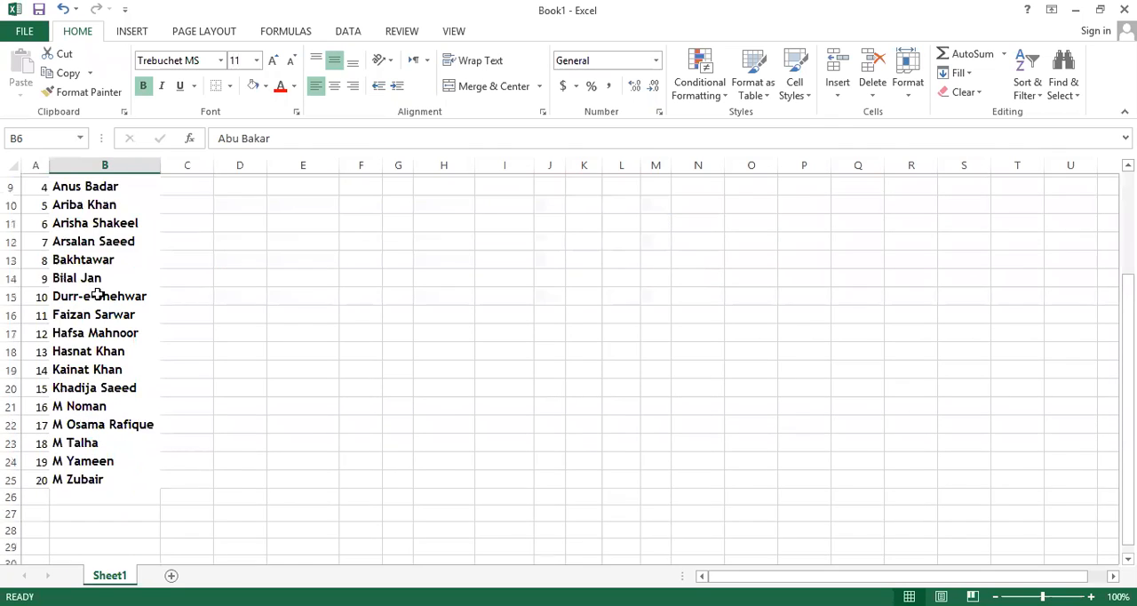
scroll(96, 294, up, 3)
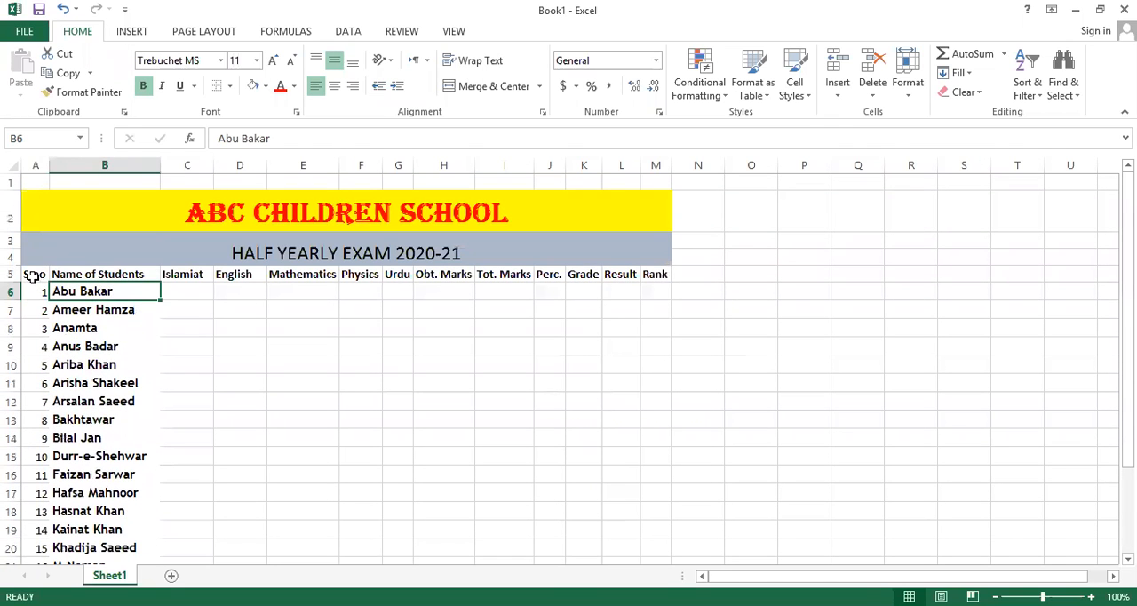
Apply All Borders to the marksheet table from A5 through M25.
drag(31, 275, 643, 558)
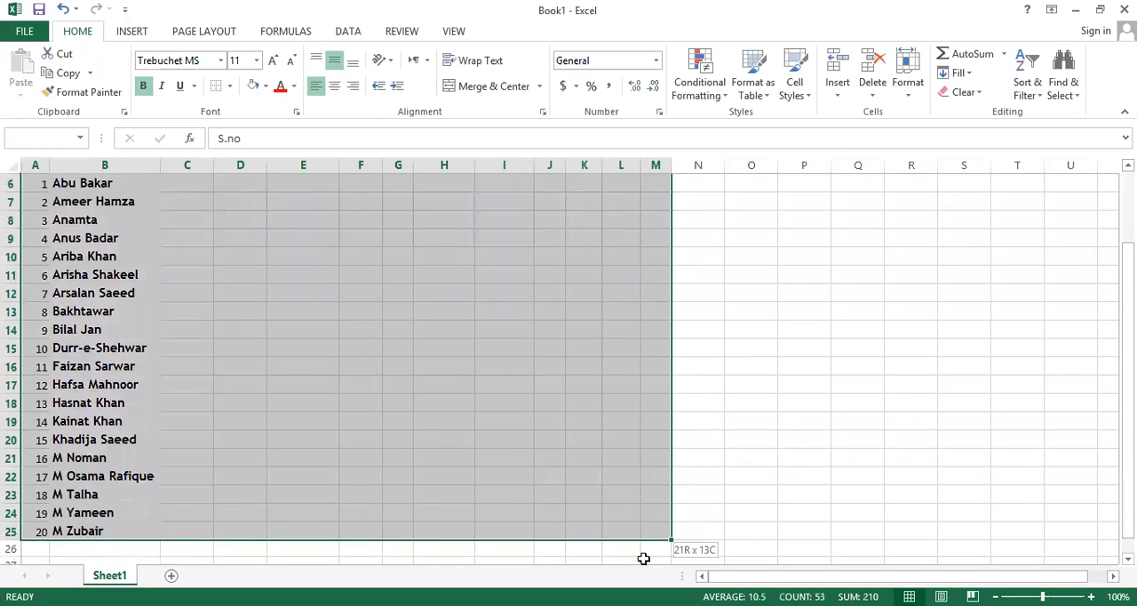
drag(630, 516, 630, 519)
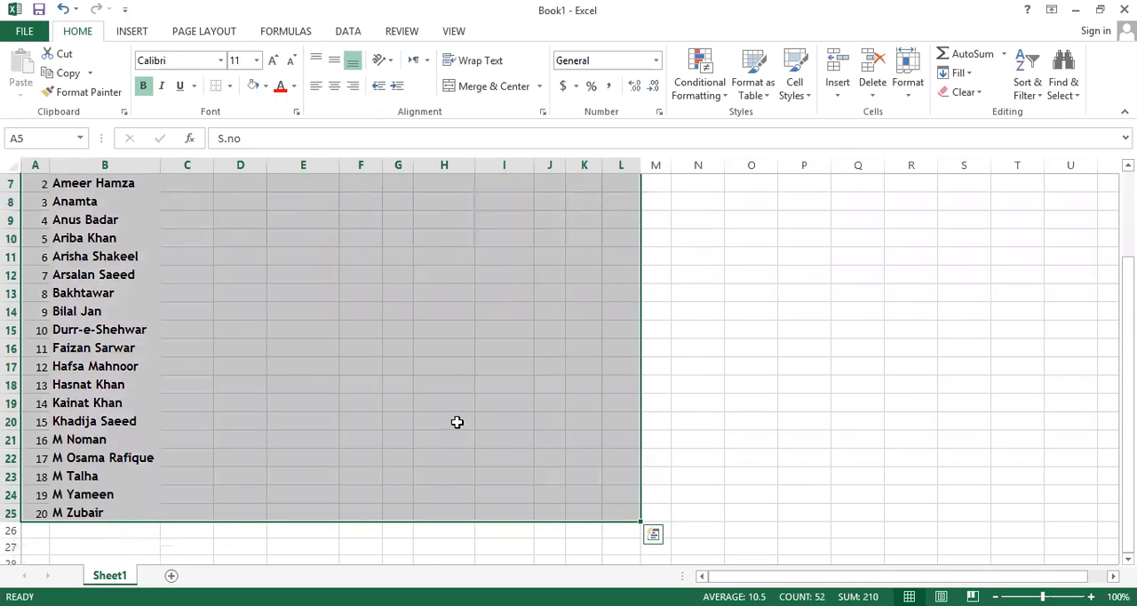
scroll(231, 303, up, 2)
scroll(231, 304, down, 2)
scroll(232, 304, up, 2)
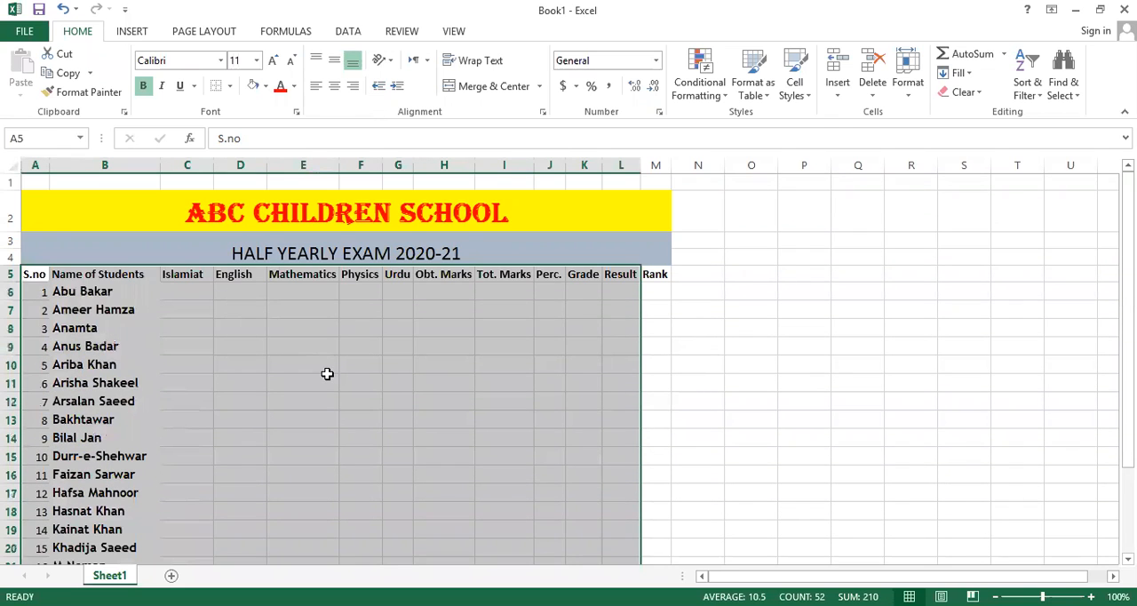
key(shift+Right)
scroll(310, 355, up, 2)
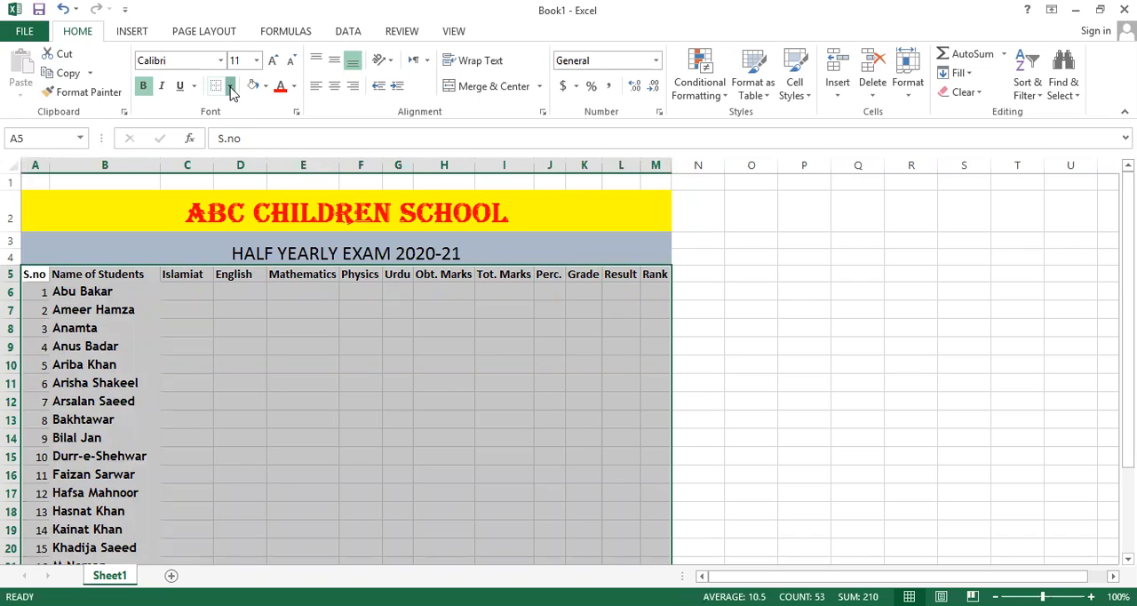
click(230, 89)
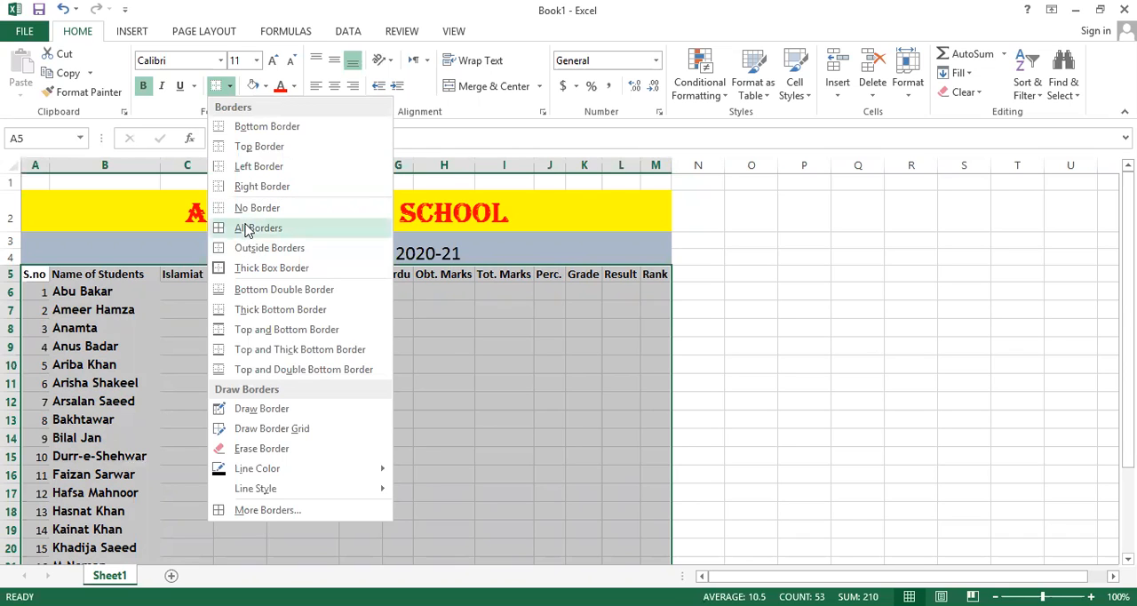
click(243, 228)
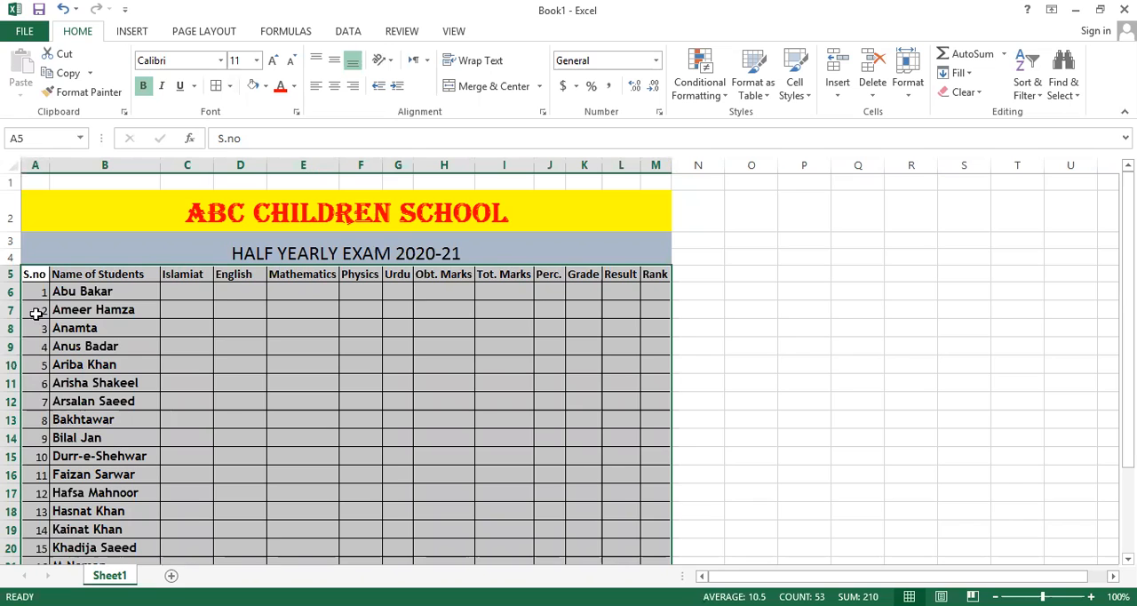
Apply the same borders to the merged school title and exam subtitle cells above the headings.
scroll(36, 382, down, 2)
scroll(80, 351, up, 2)
drag(106, 206, 101, 254)
click(215, 86)
click(229, 395)
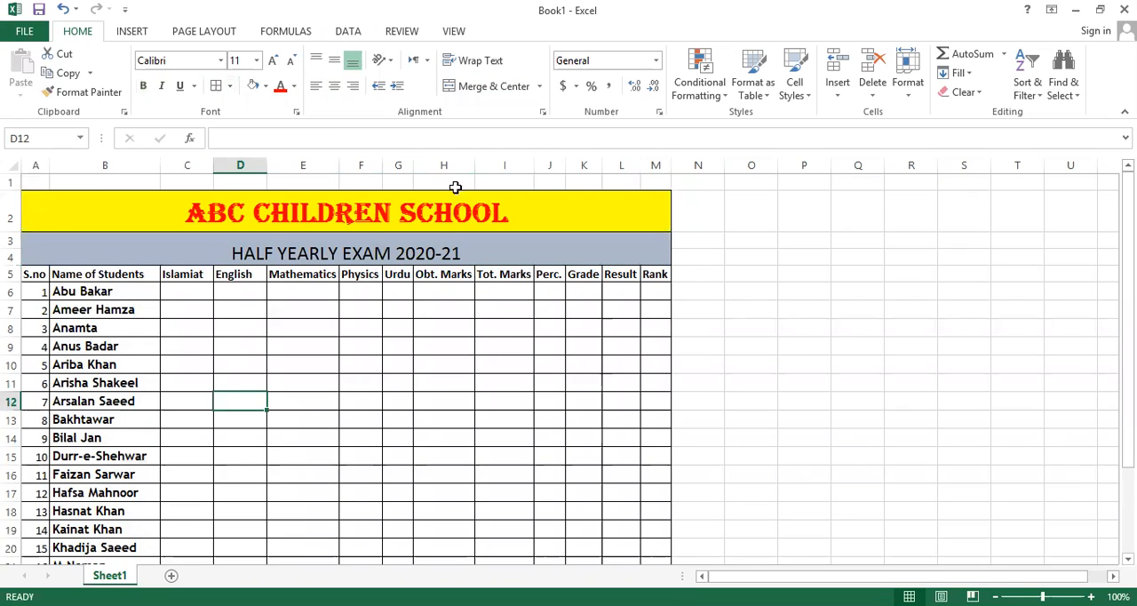
click(178, 291)
scroll(177, 292, down, 3)
scroll(177, 291, up, 3)
scroll(178, 291, down, 3)
scroll(168, 291, up, 3)
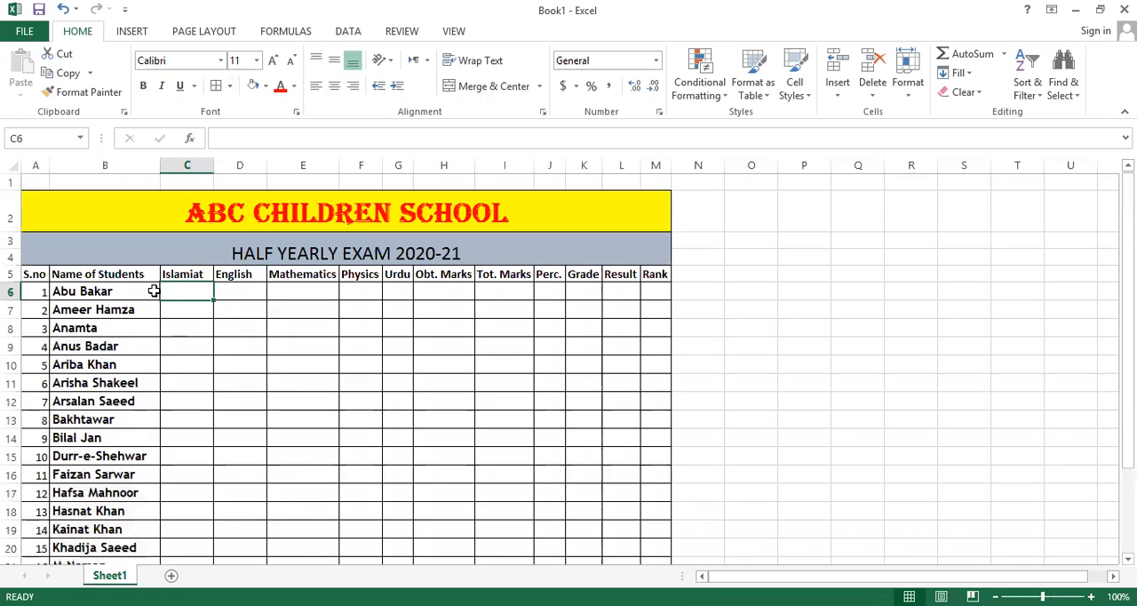
scroll(119, 359, down, 2)
scroll(64, 293, up, 2)
Sort the student names in B6:B25 from A to Z, continuing with the current selection only.
drag(64, 293, 79, 514)
scroll(152, 211, up, 2)
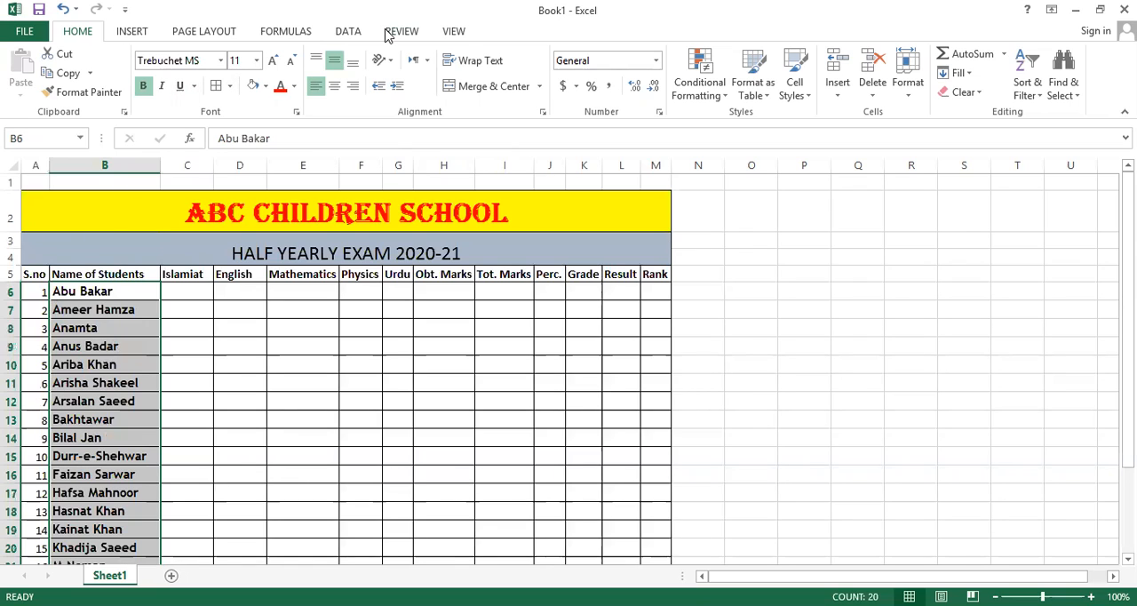
click(1037, 84)
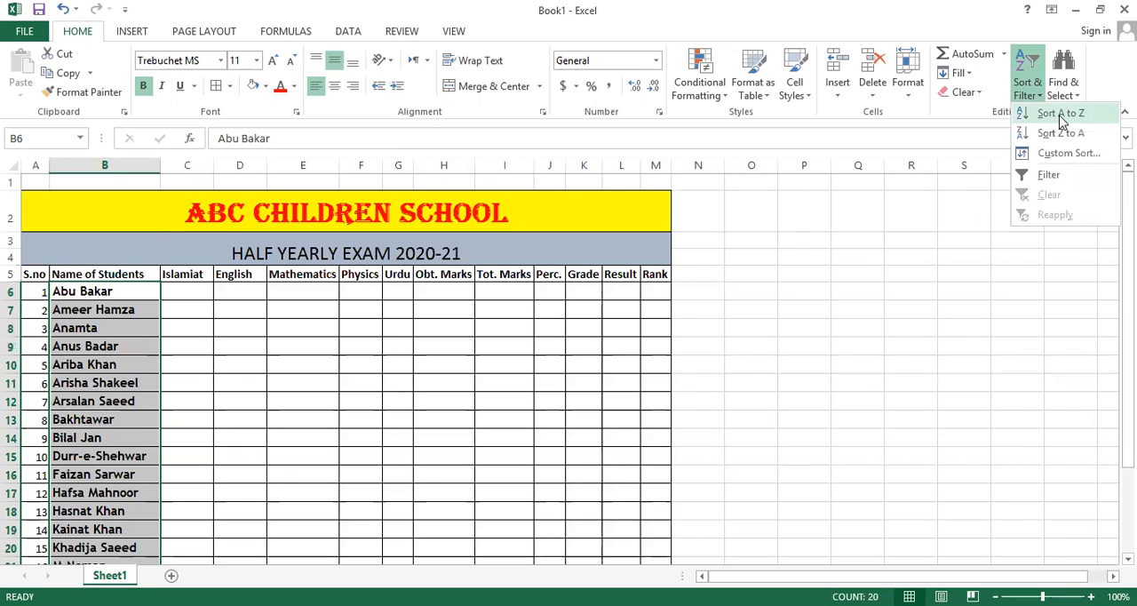
click(1060, 114)
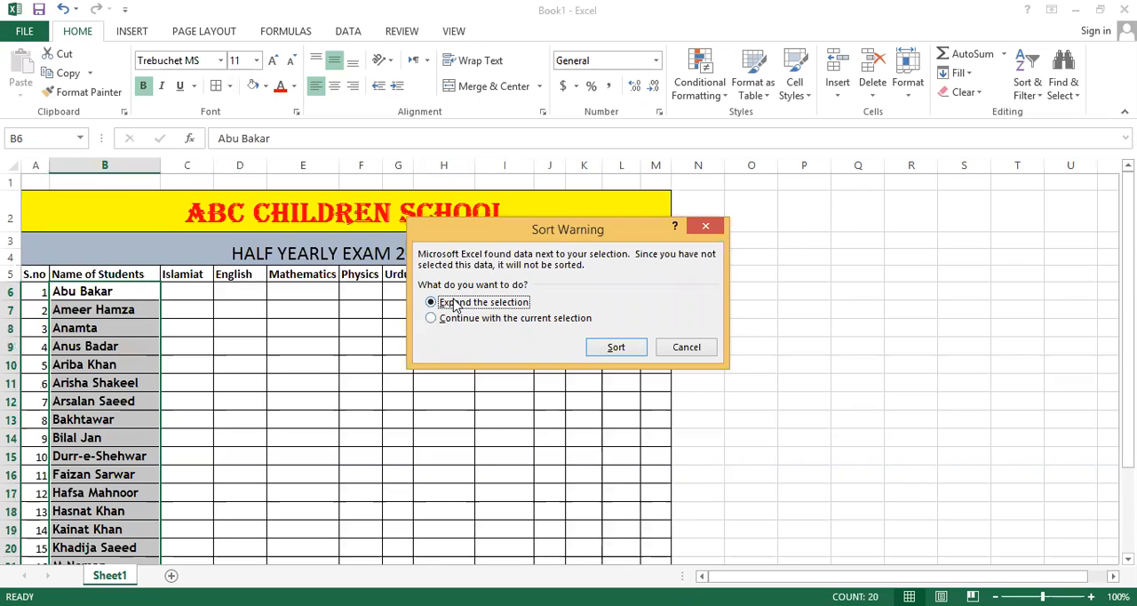
click(520, 324)
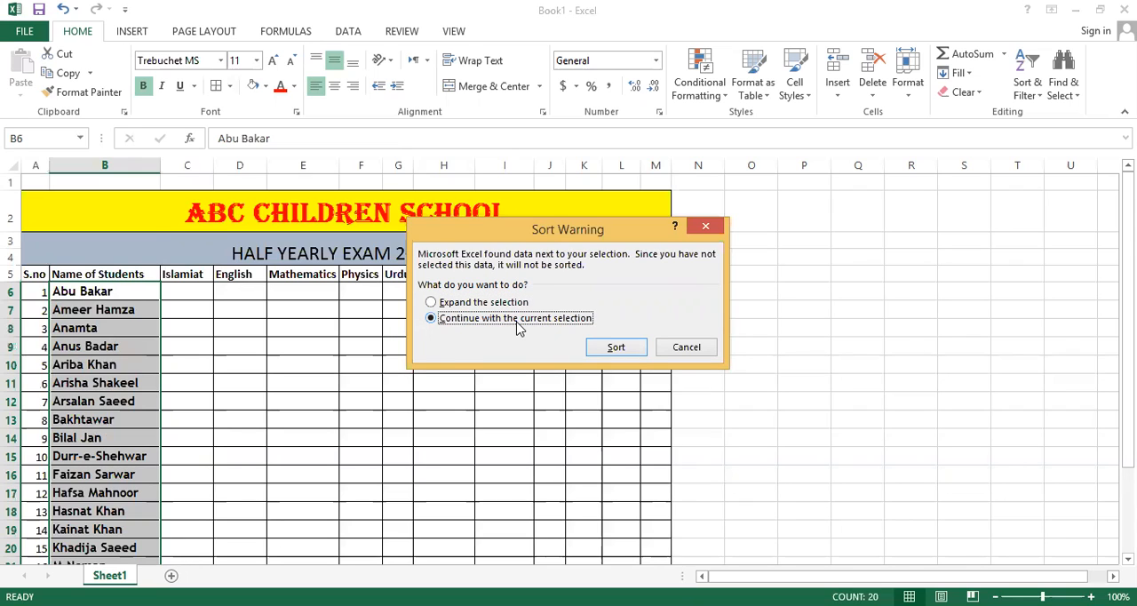
click(612, 348)
Check the alphabetical order of the student names and the empty marks columns down to row 25.
scroll(95, 321, down, 4)
scroll(95, 317, up, 4)
scroll(91, 300, down, 3)
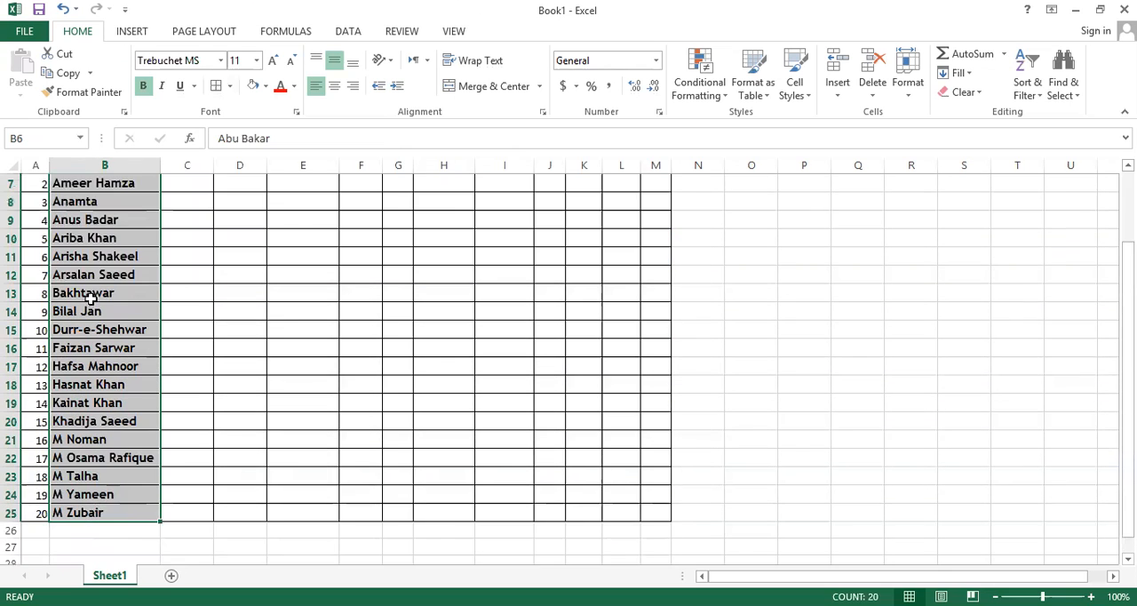
scroll(91, 289, up, 3)
scroll(92, 289, down, 3)
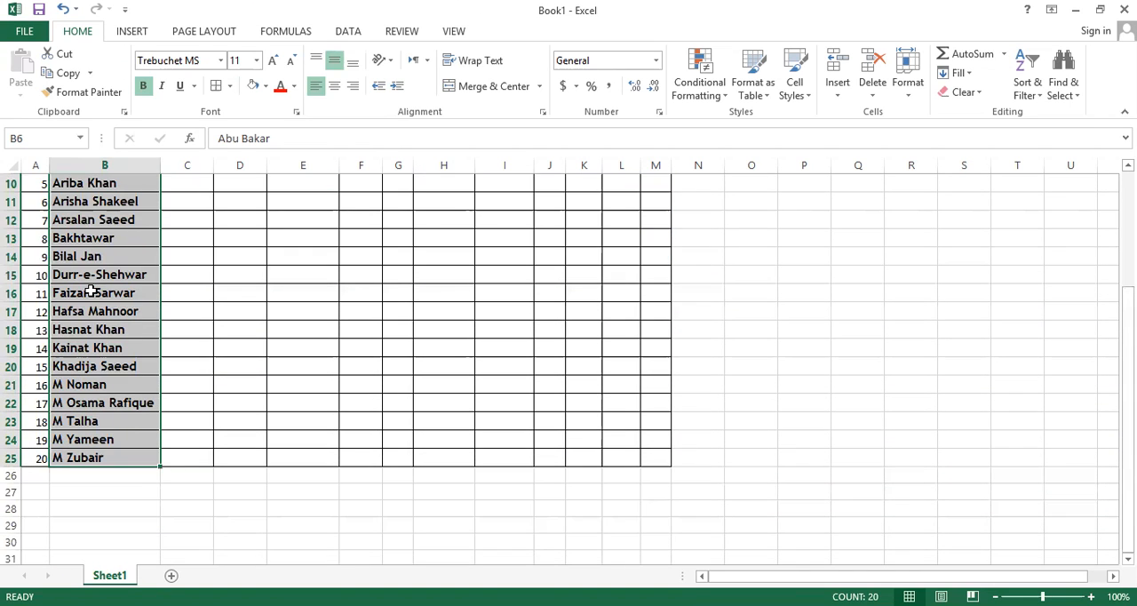
scroll(91, 290, up, 3)
scroll(91, 290, up, 1)
click(177, 290)
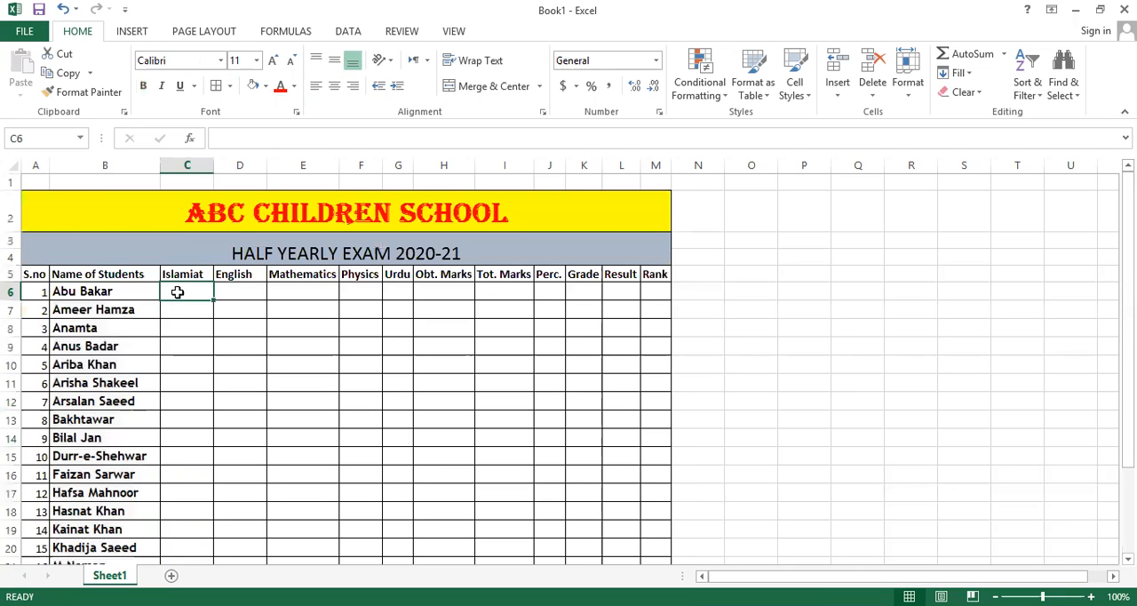
scroll(183, 292, down, 3)
scroll(254, 266, up, 2)
scroll(254, 266, up, 1)
scroll(267, 258, down, 2)
scroll(353, 284, up, 2)
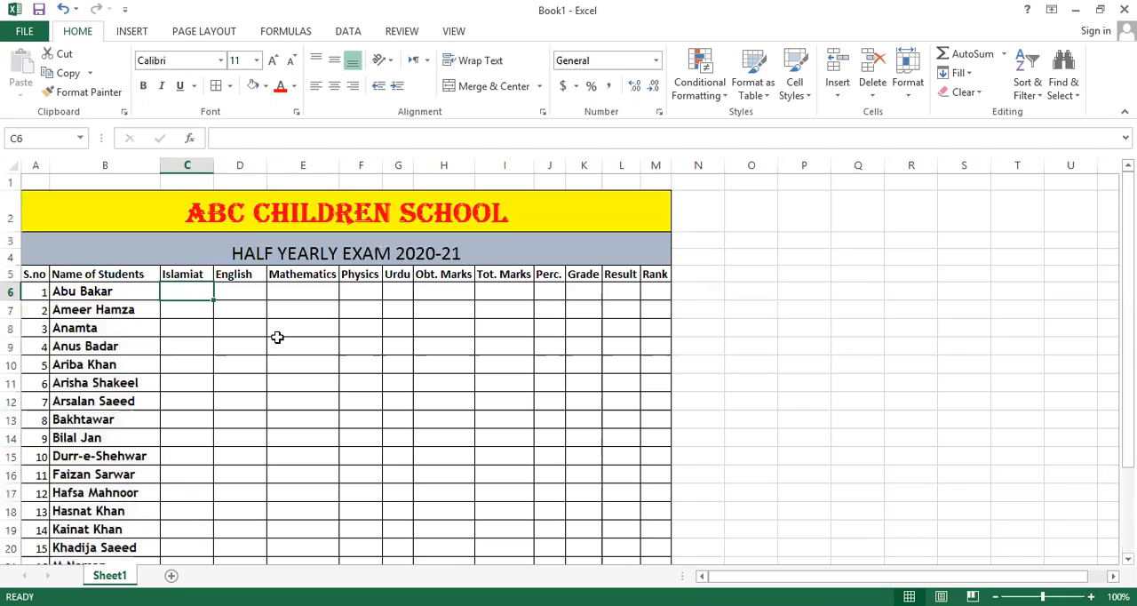
scroll(13, 324, down, 1)
scroll(28, 310, up, 1)
Move the serial numbers and student names in A6:B25 down one row to start at A7.
drag(28, 297, 121, 525)
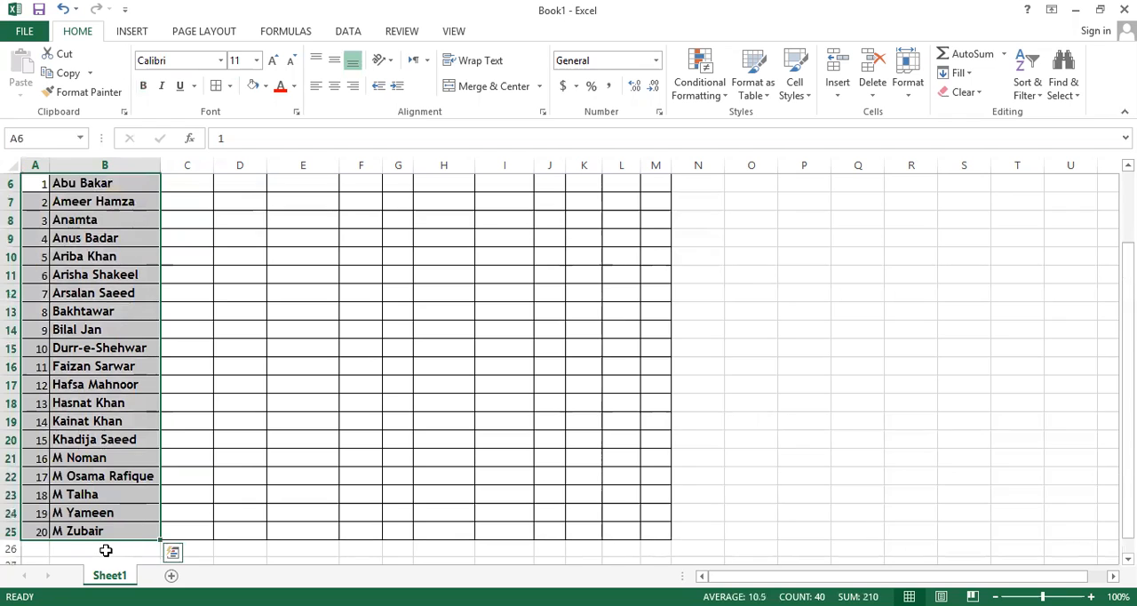
scroll(105, 550, down, 2)
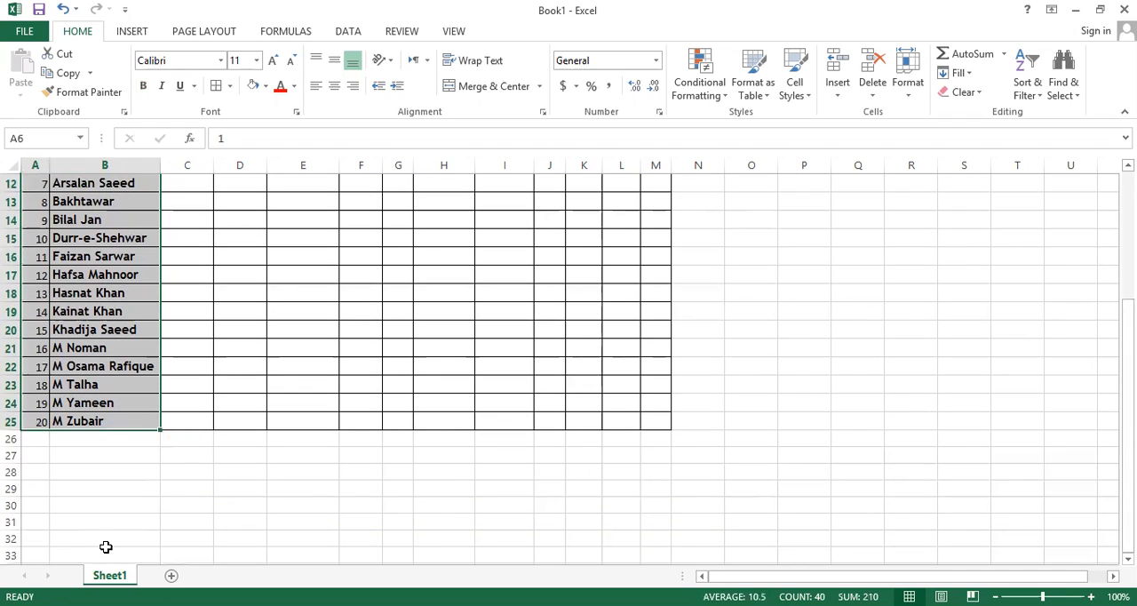
key(ctrl+c)
scroll(105, 546, up, 4)
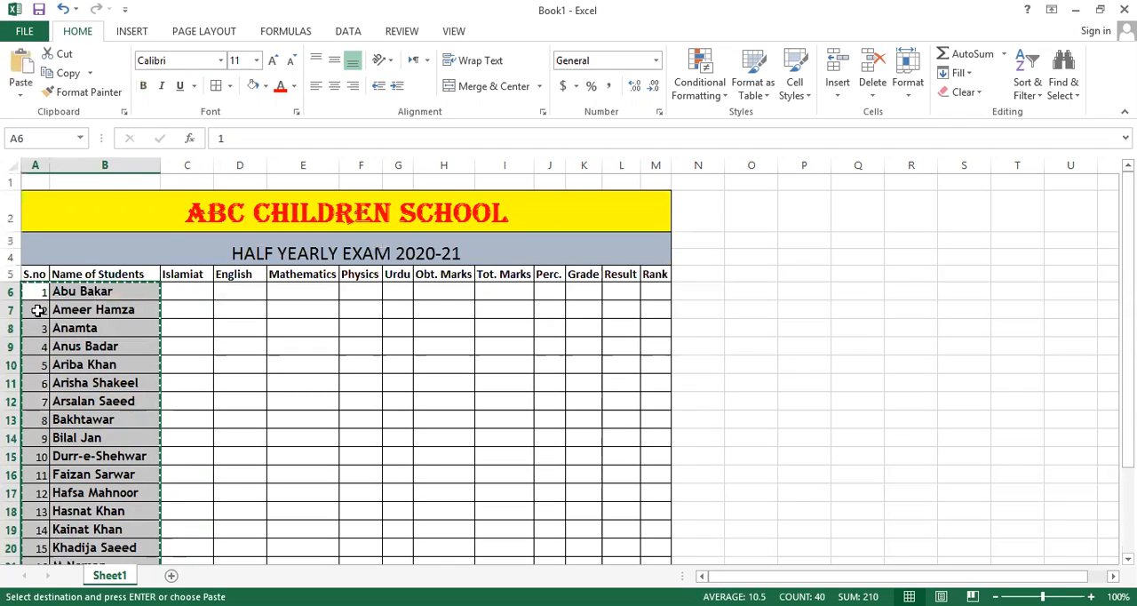
click(36, 309)
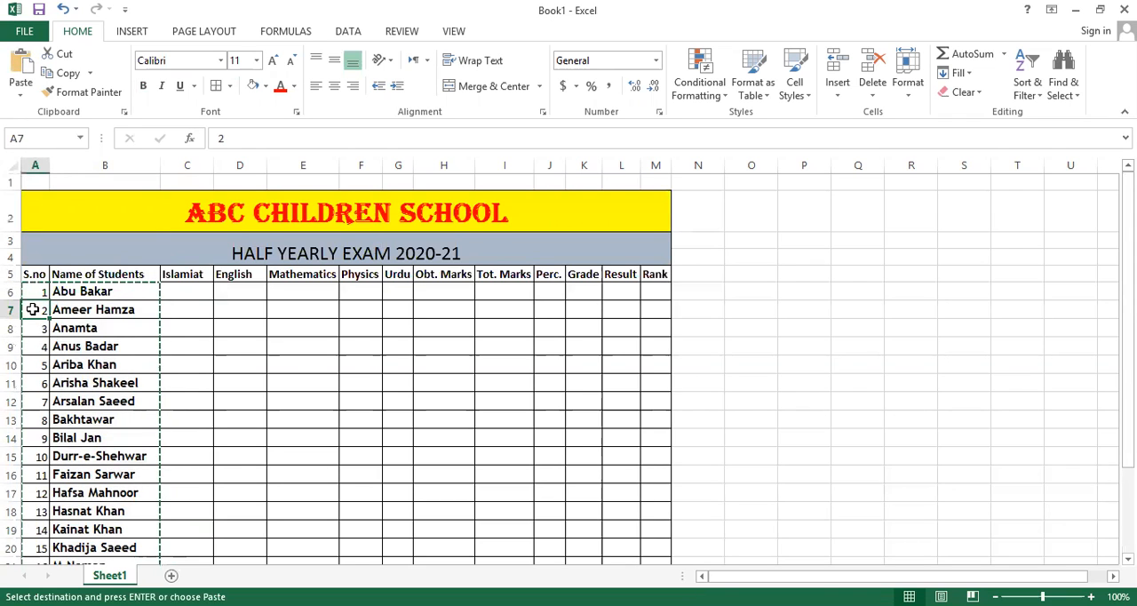
key(ctrl+v)
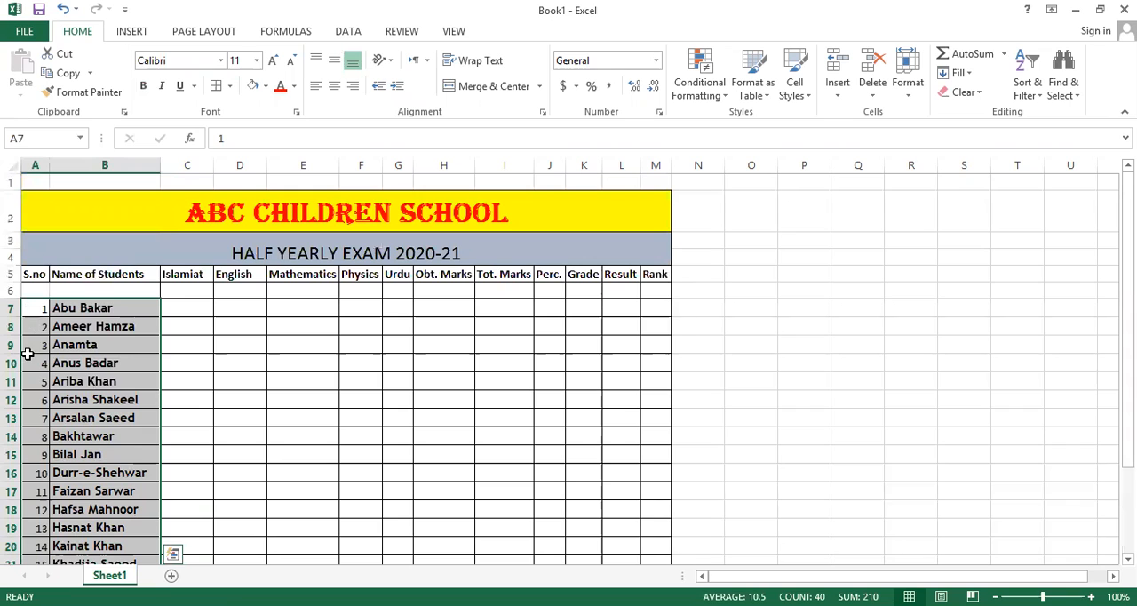
Select the whole marksheet from A2 to M26 and apply all borders to it.
scroll(36, 311, down, 4)
scroll(35, 311, up, 2)
scroll(35, 311, down, 2)
drag(165, 415, 6, 191)
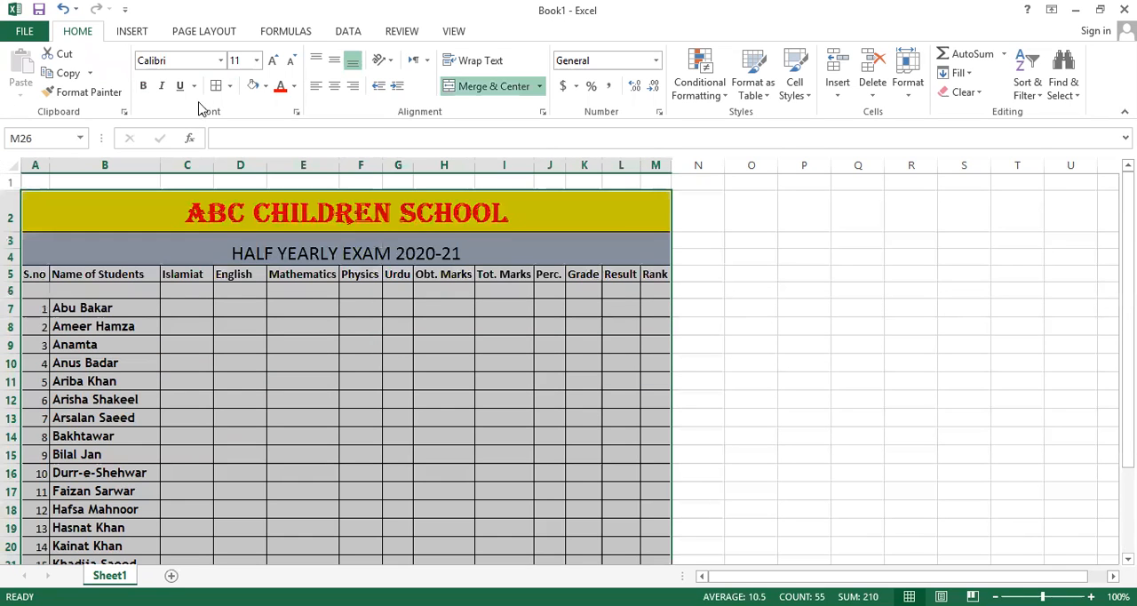
scroll(201, 332, down, 5)
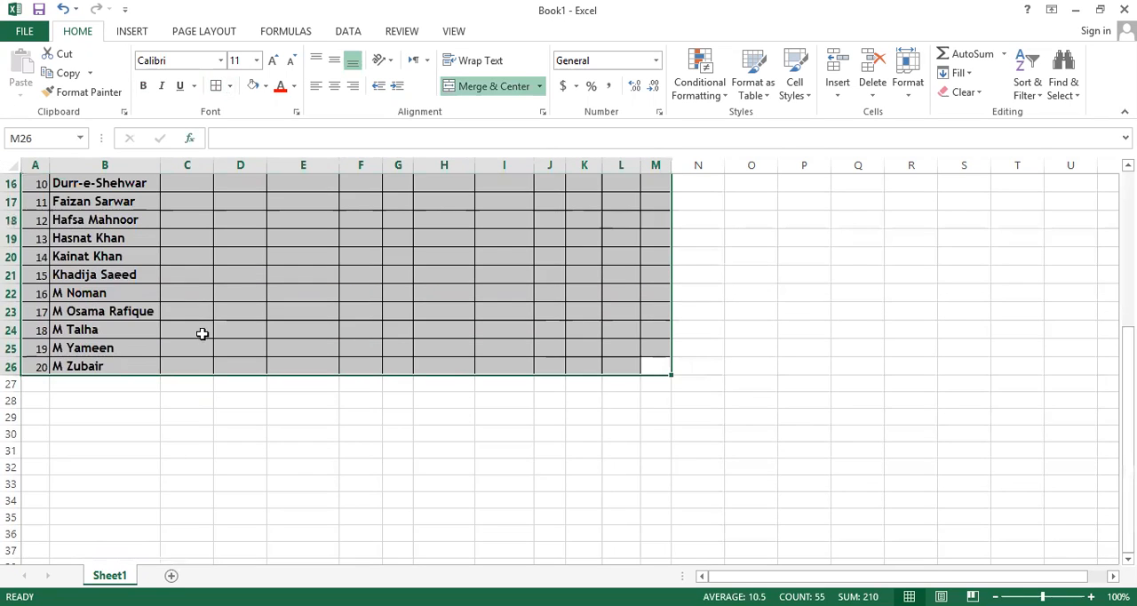
click(349, 308)
scroll(132, 347, up, 5)
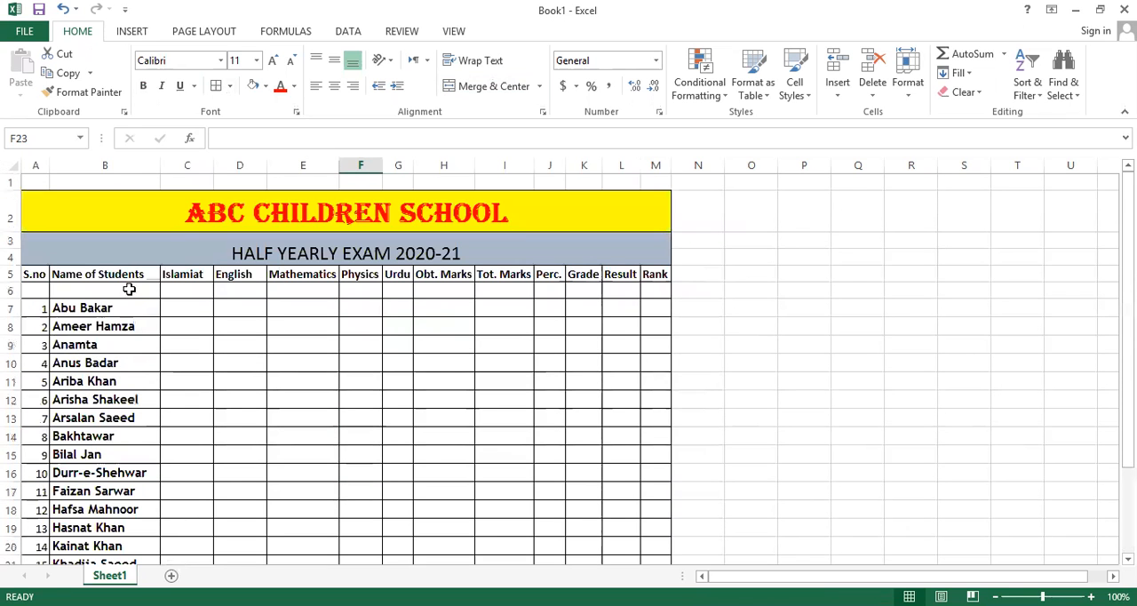
click(33, 289)
drag(115, 289, 29, 293)
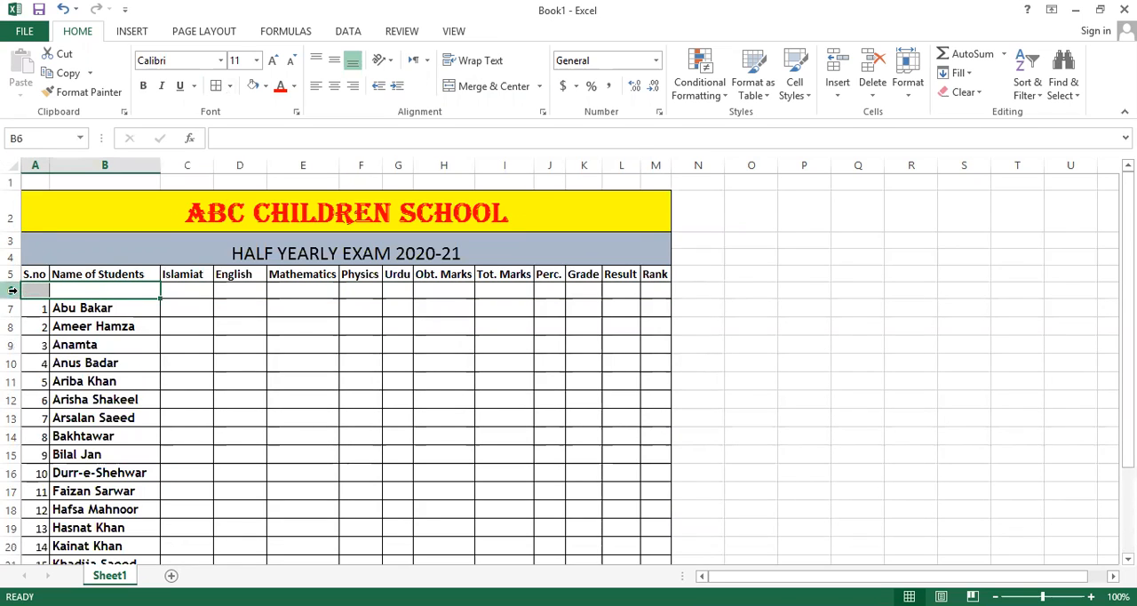
click(12, 289)
right_click(15, 292)
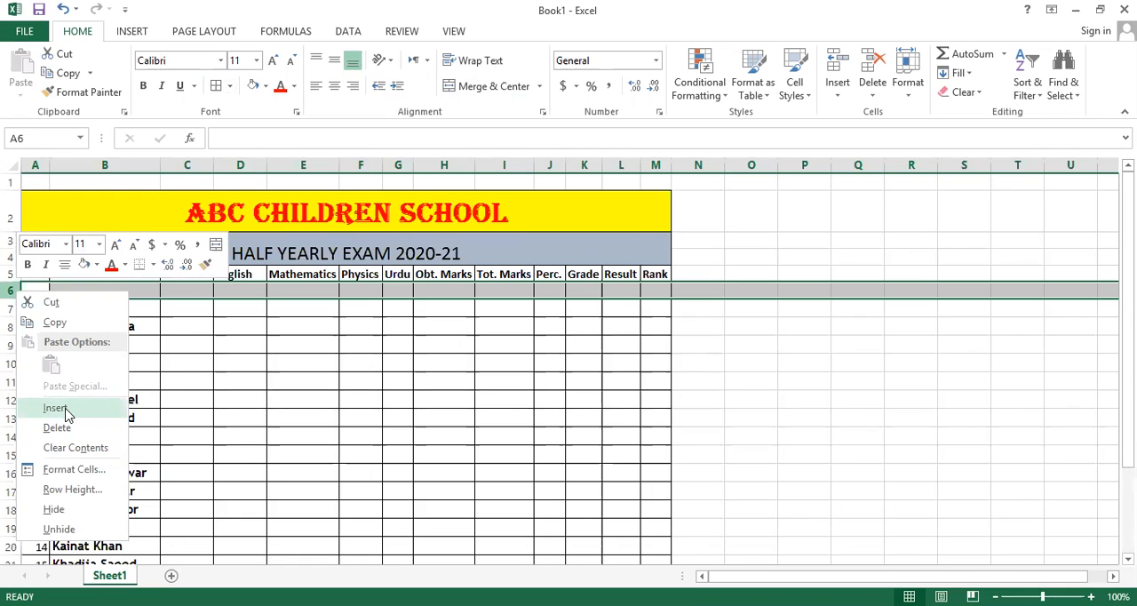
click(52, 291)
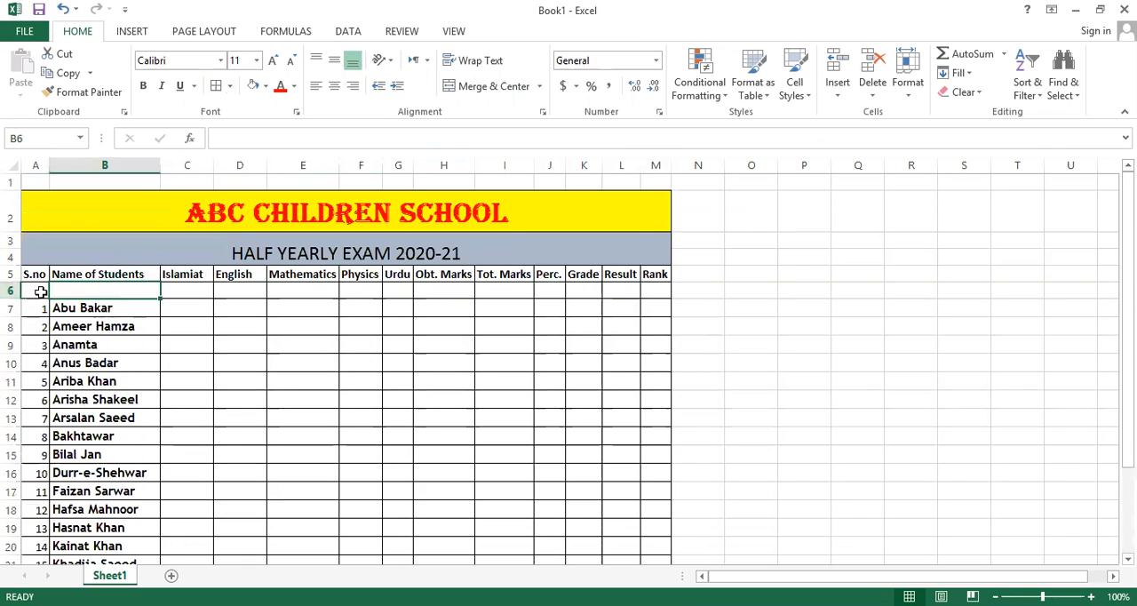
Enter the maximum marks in row 6: Islamiat 75, English 75, Mathematics 100, Physics 100 and Urdu 75.
click(175, 289)
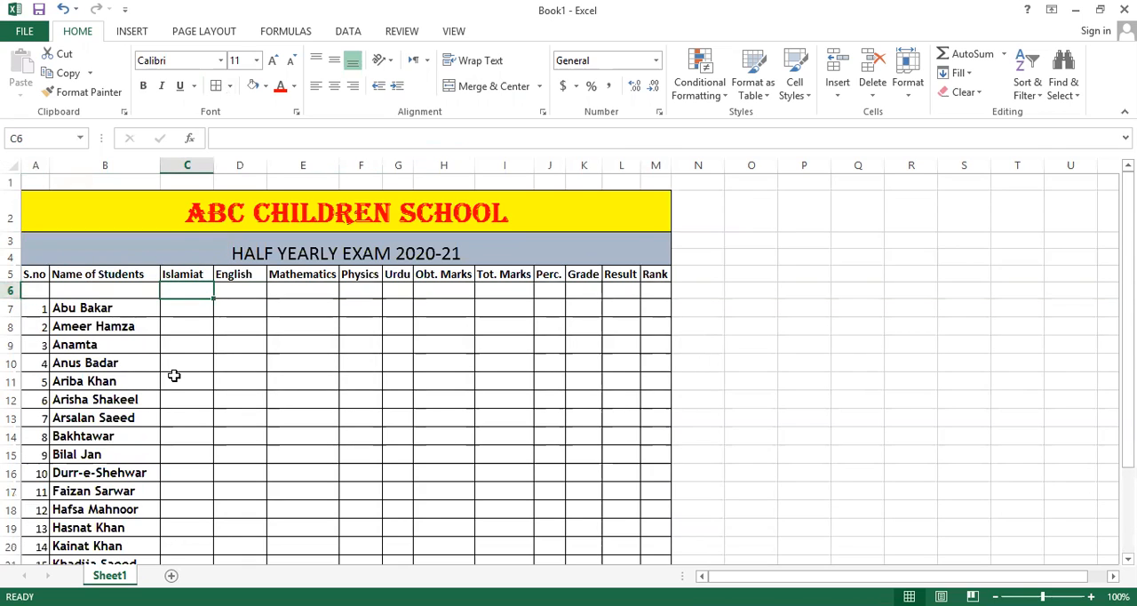
text(75)
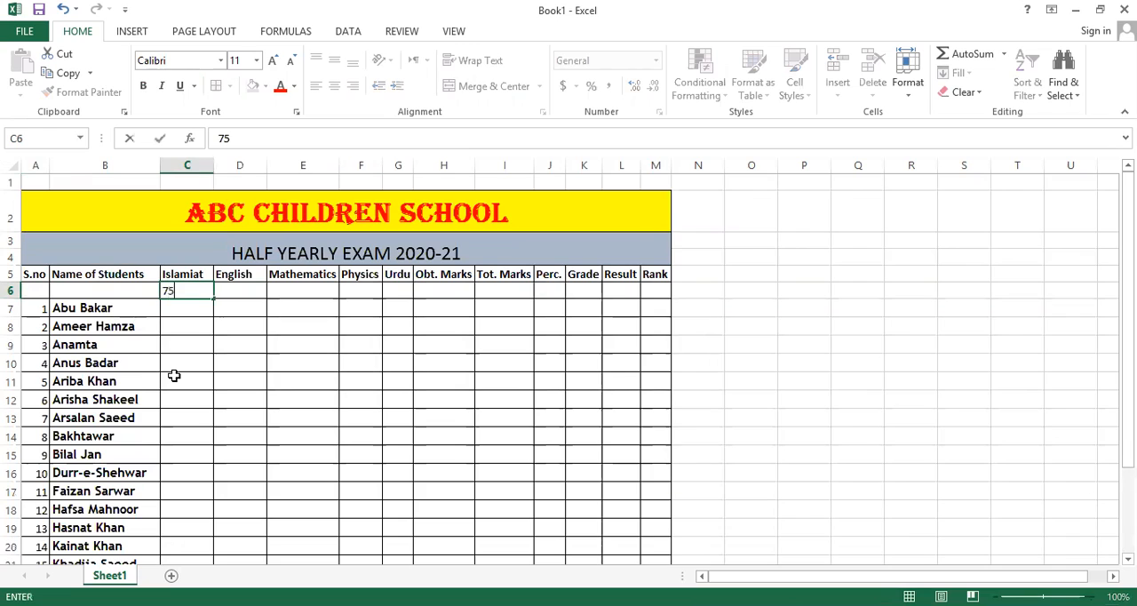
key(Tab)
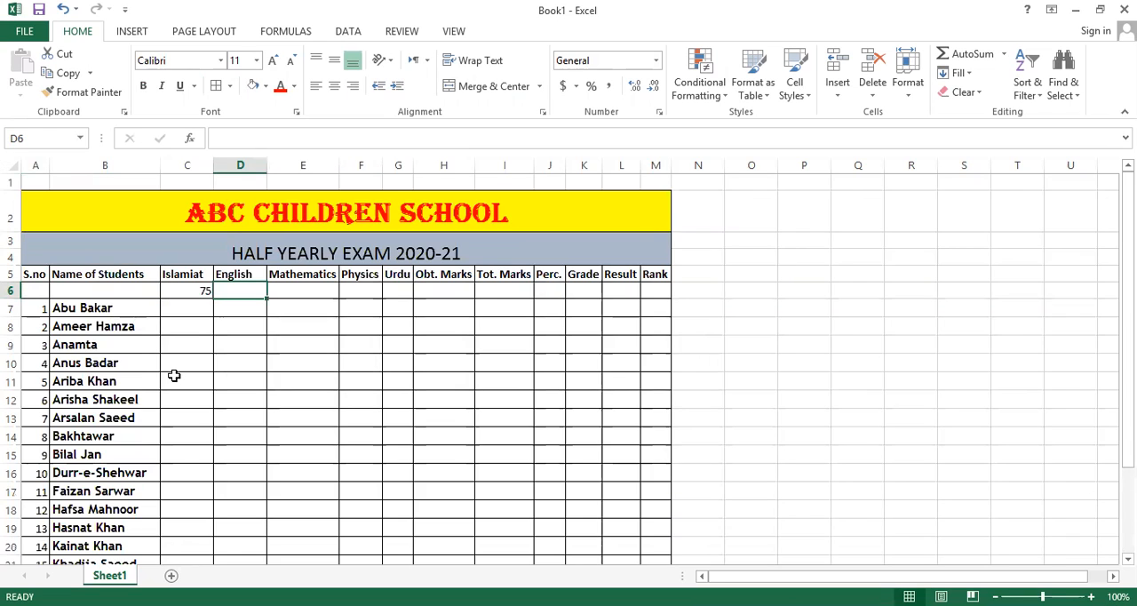
text(75)
key(Tab)
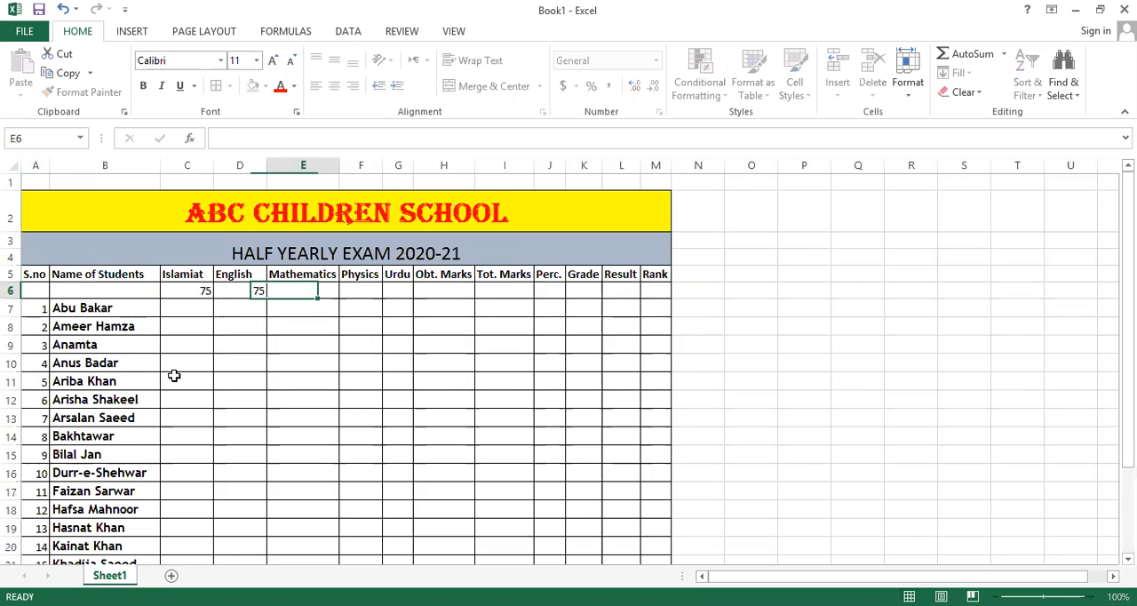
text(100)
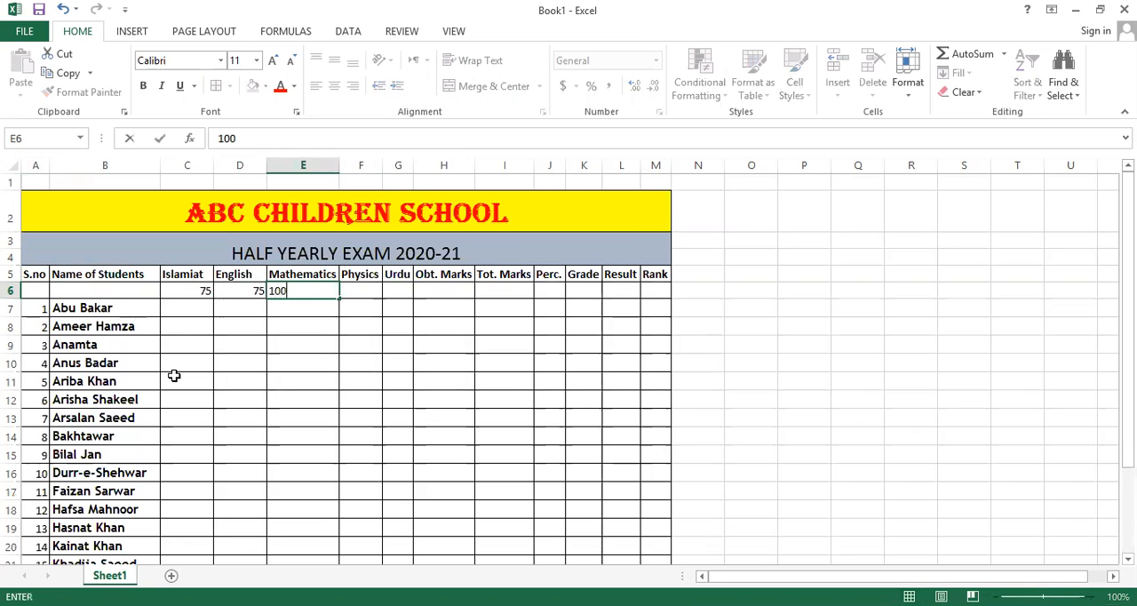
key(Tab)
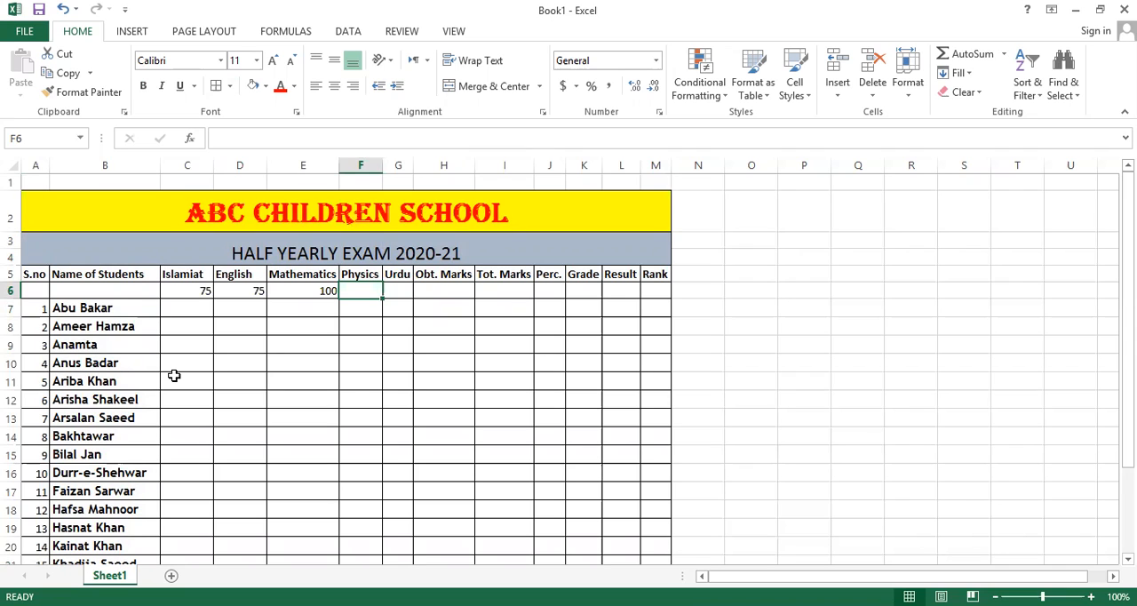
text(100)
key(Tab)
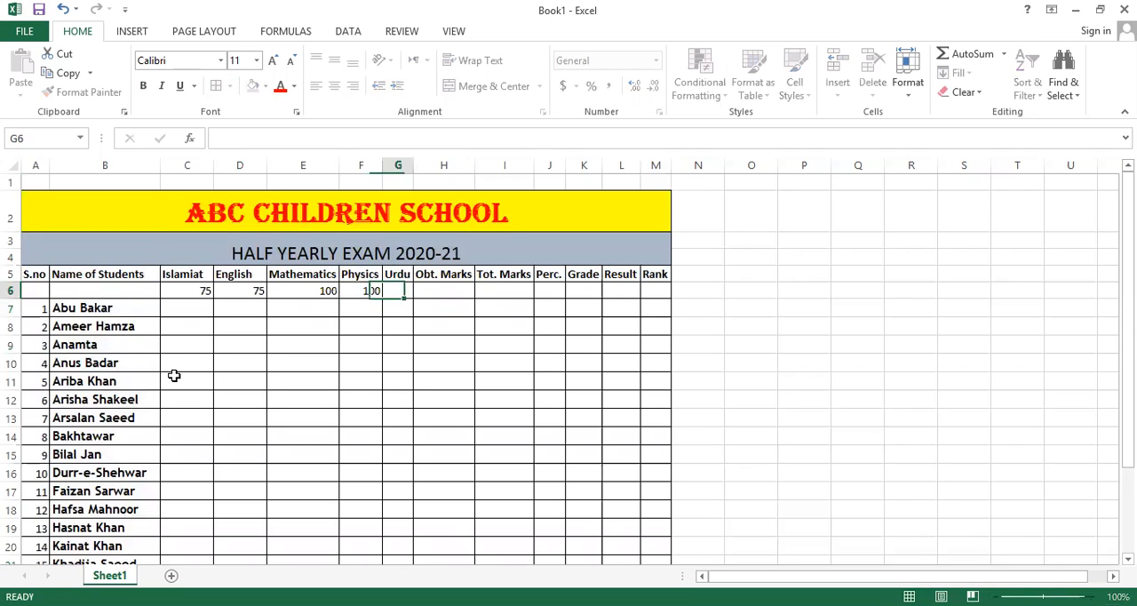
text(75)
key(Return)
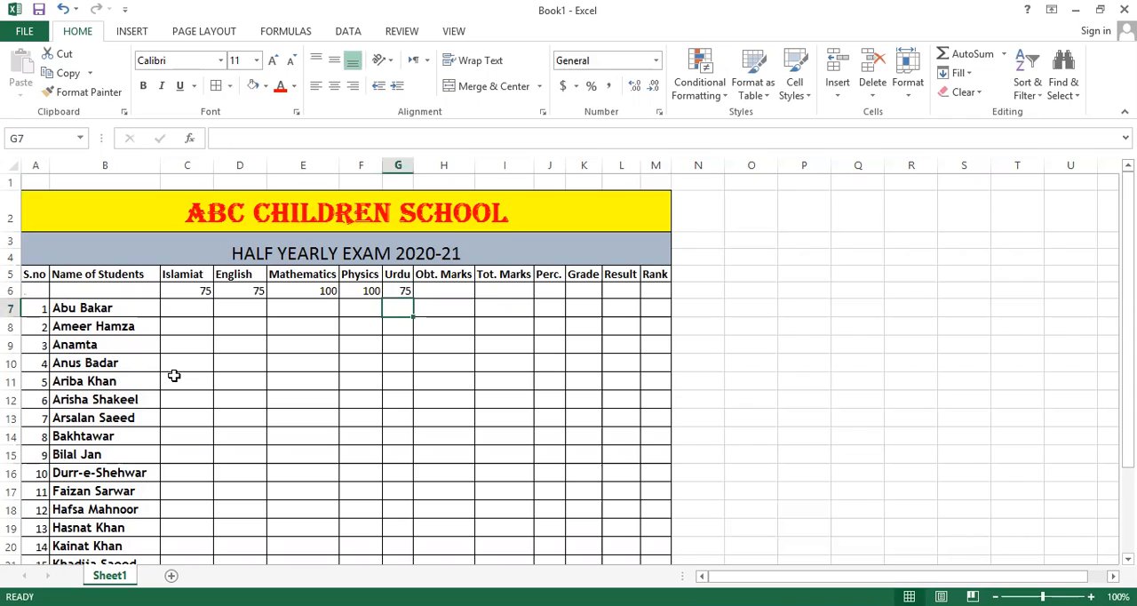
key(Left)
key(Left)
key(Left)
key(Left)
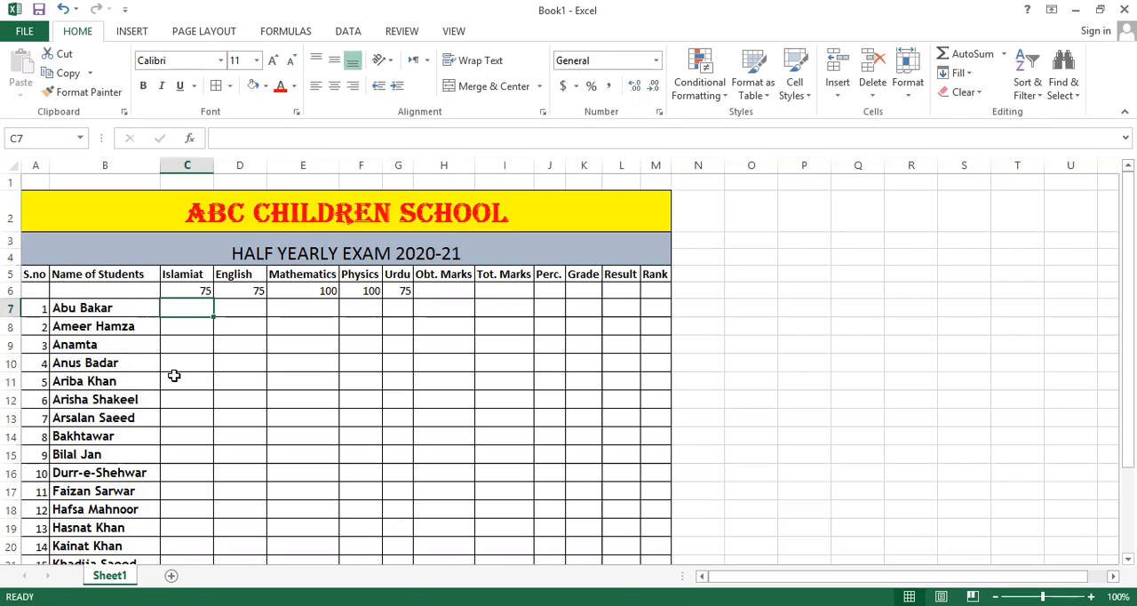
Center the contents of the marksheet range A6:M26 horizontally.
drag(33, 291, 652, 538)
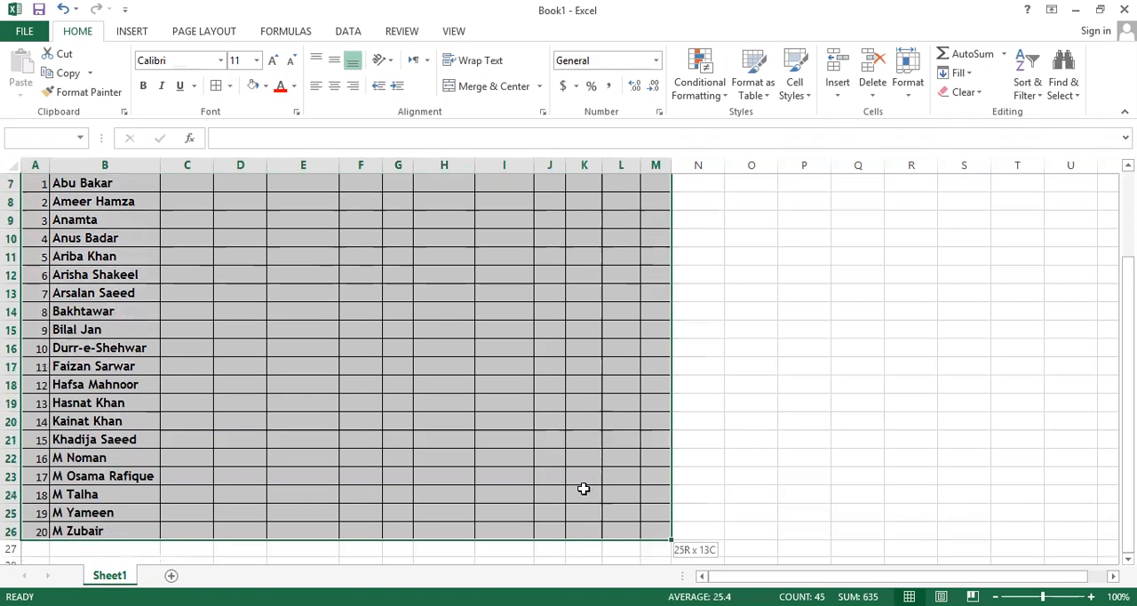
click(334, 86)
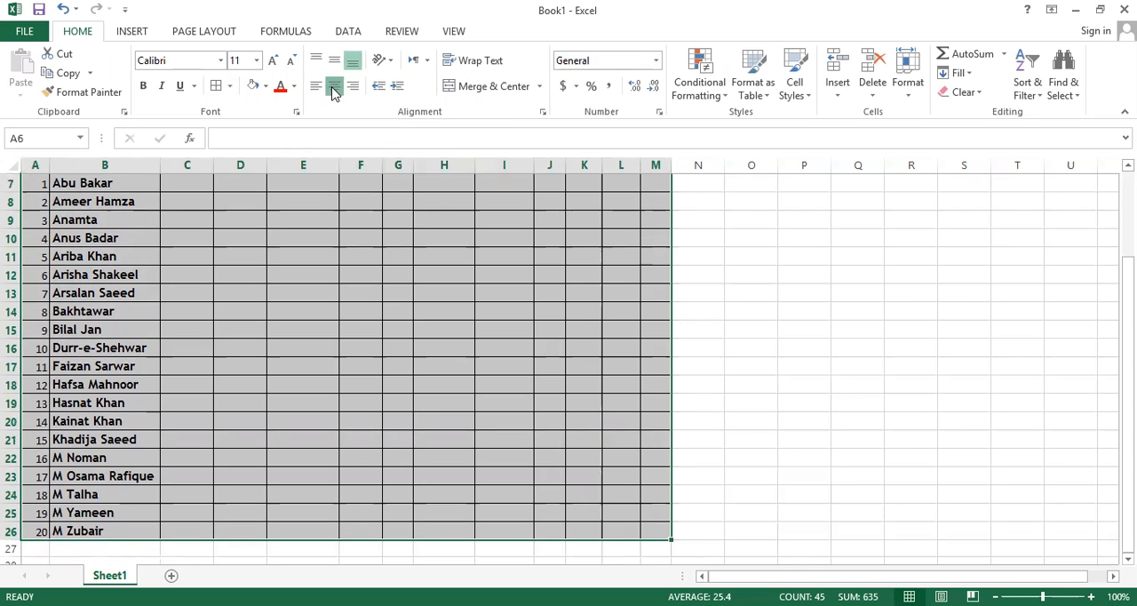
scroll(254, 305, up, 2)
Total the maximum marks of the five subjects in I6 under Tot. Marks with the formula =SUM(C6:G6).
click(168, 289)
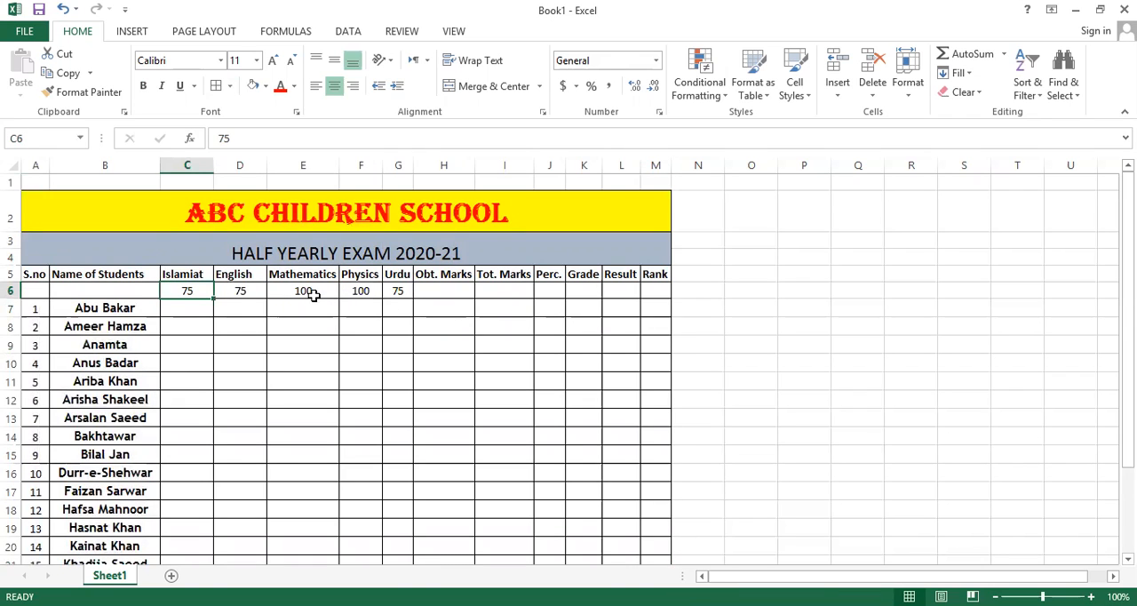
drag(170, 291, 396, 293)
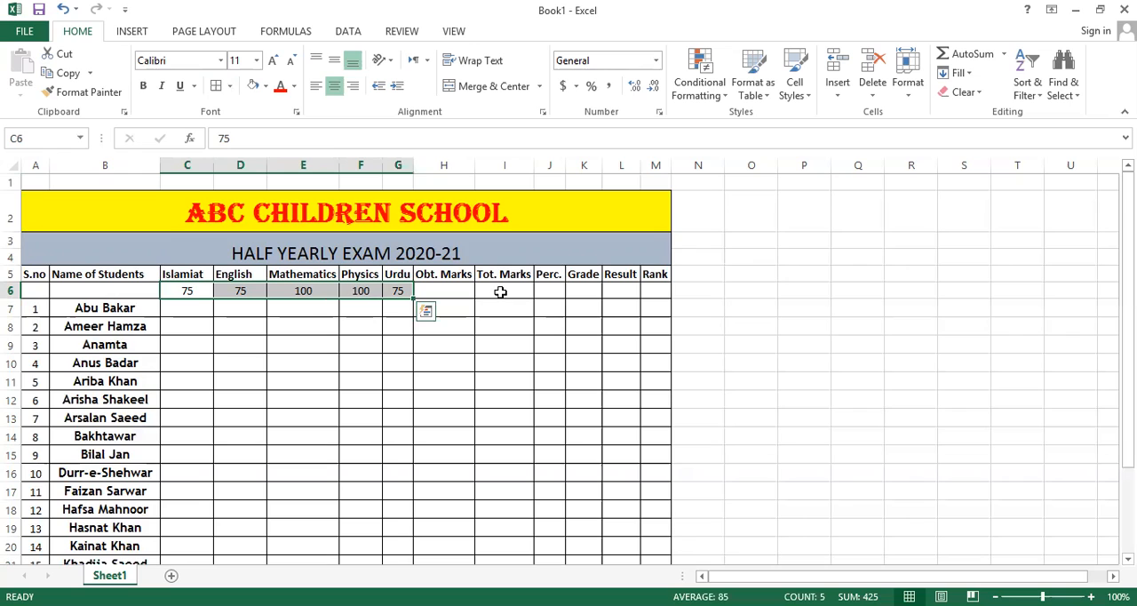
click(501, 292)
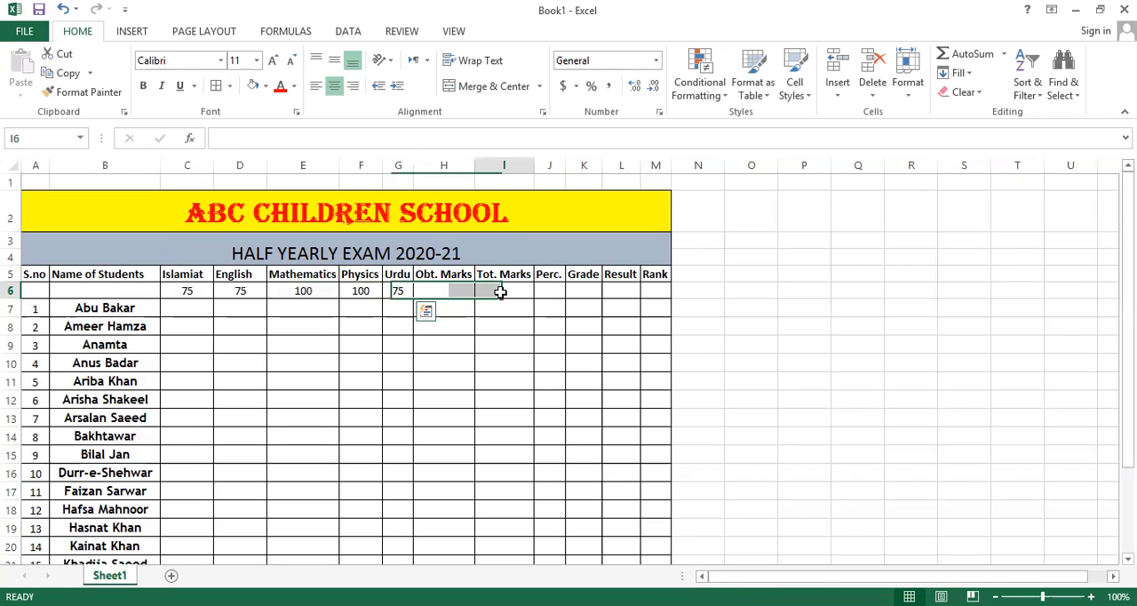
click(425, 298)
click(503, 292)
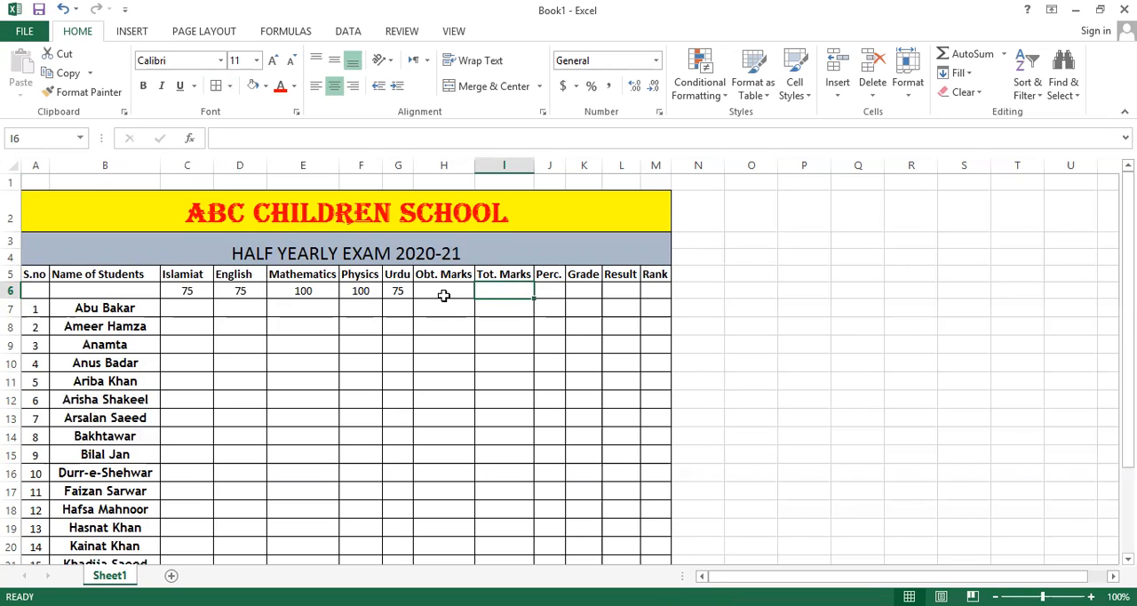
text(=)
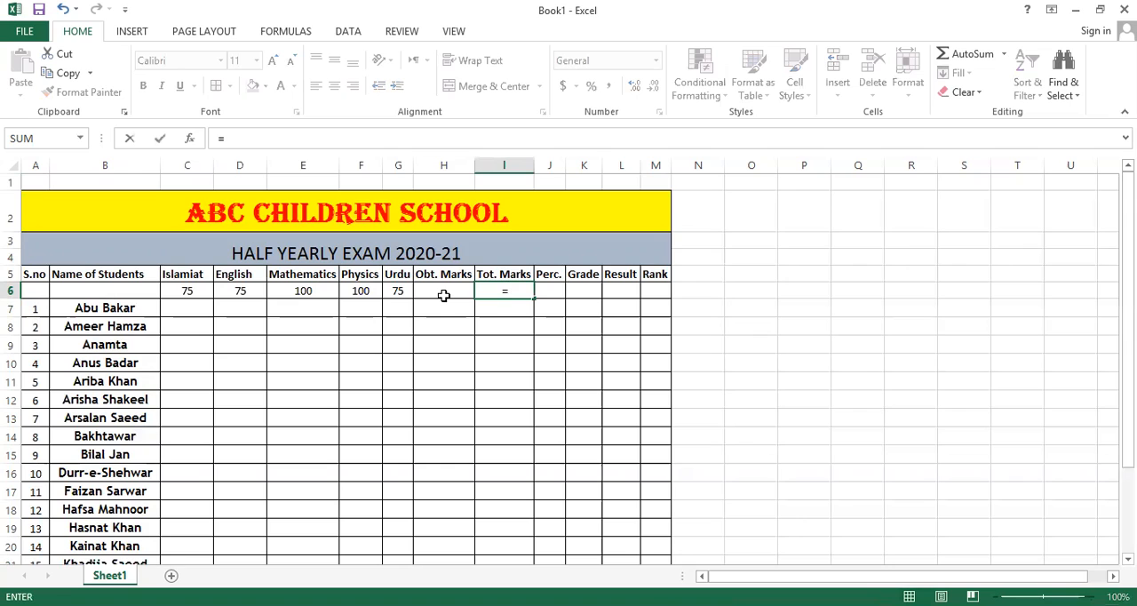
text(sum)
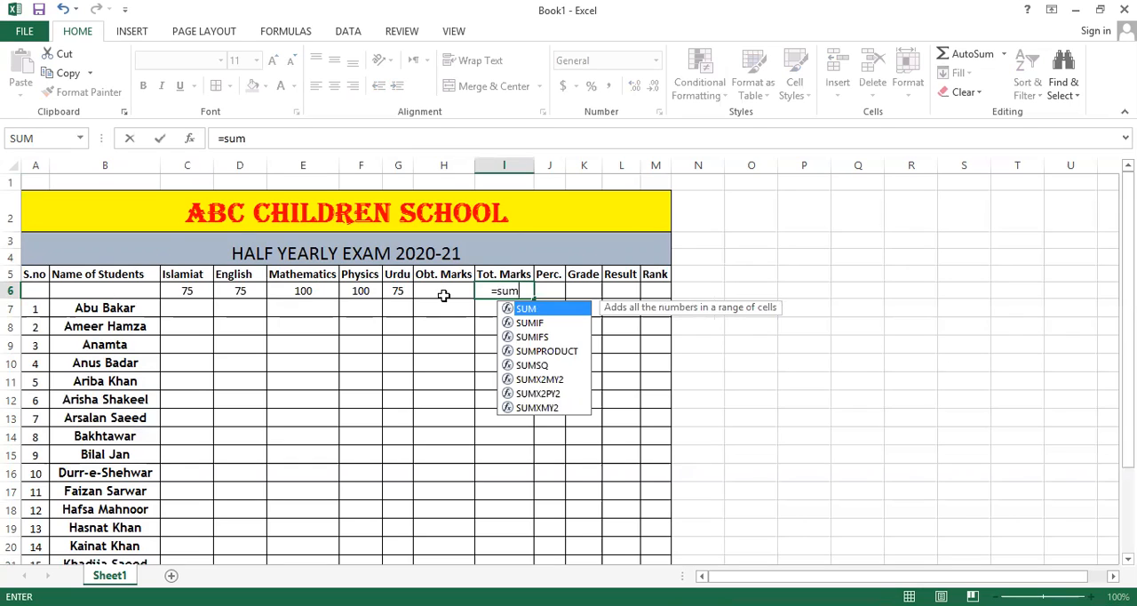
text(()
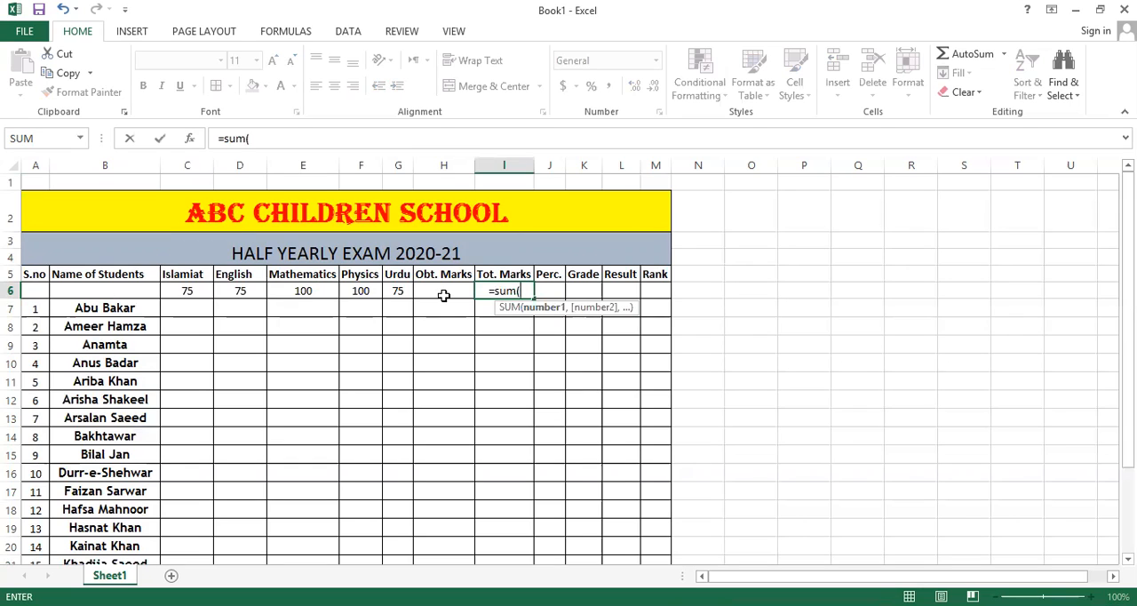
click(177, 290)
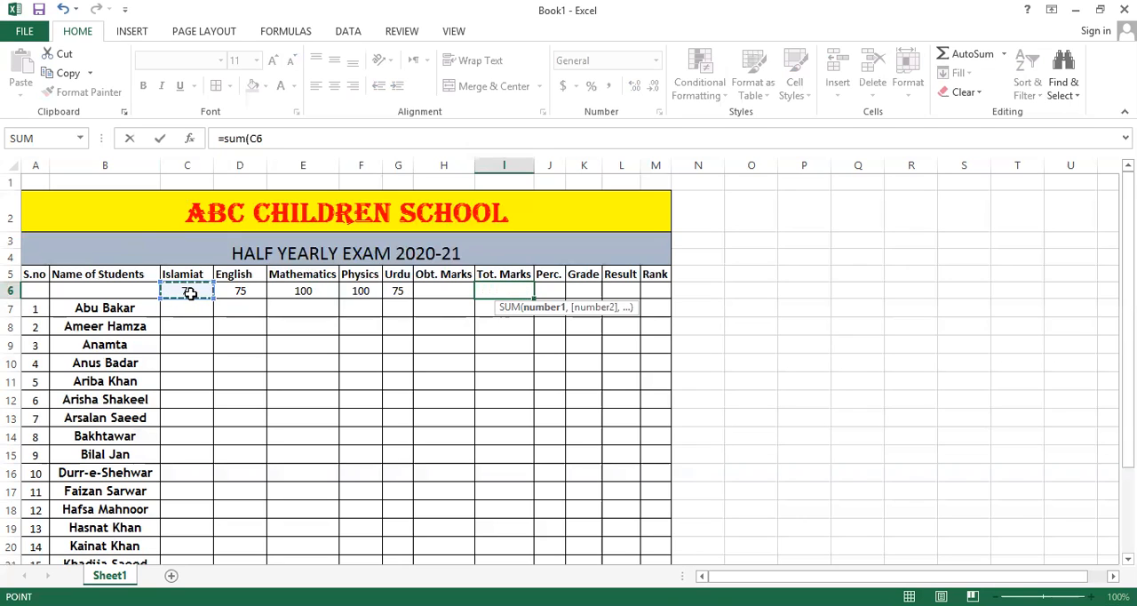
key(F8)
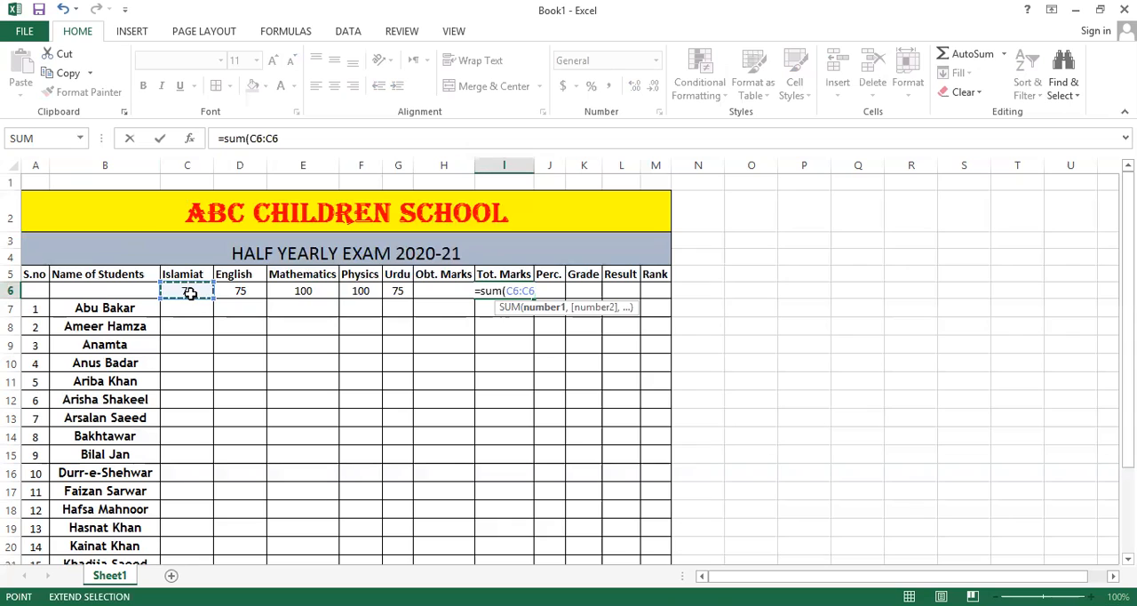
click(400, 291)
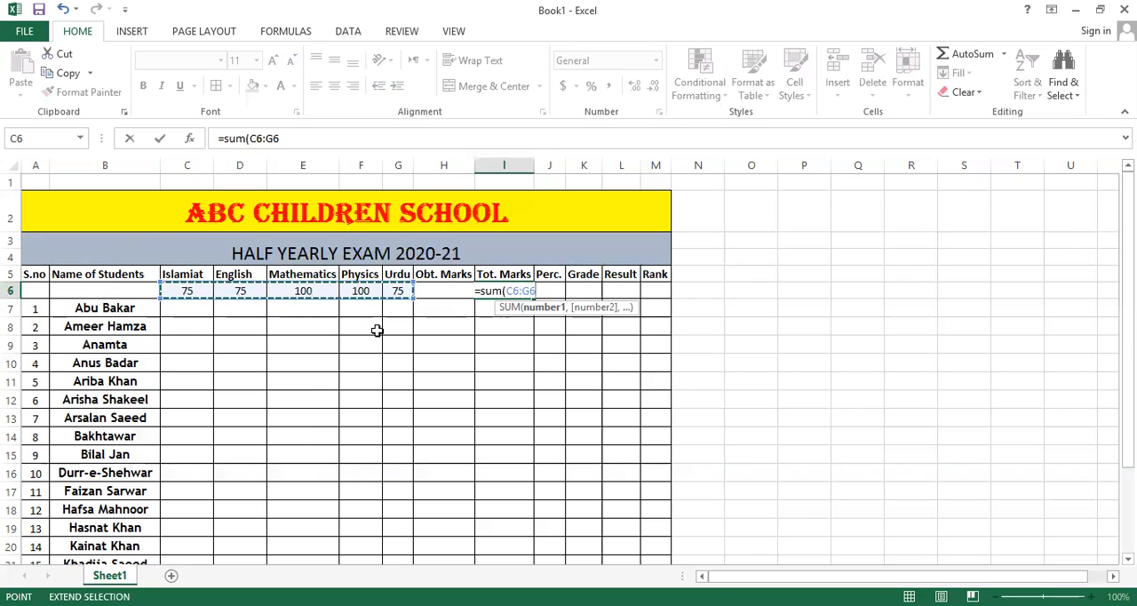
text())
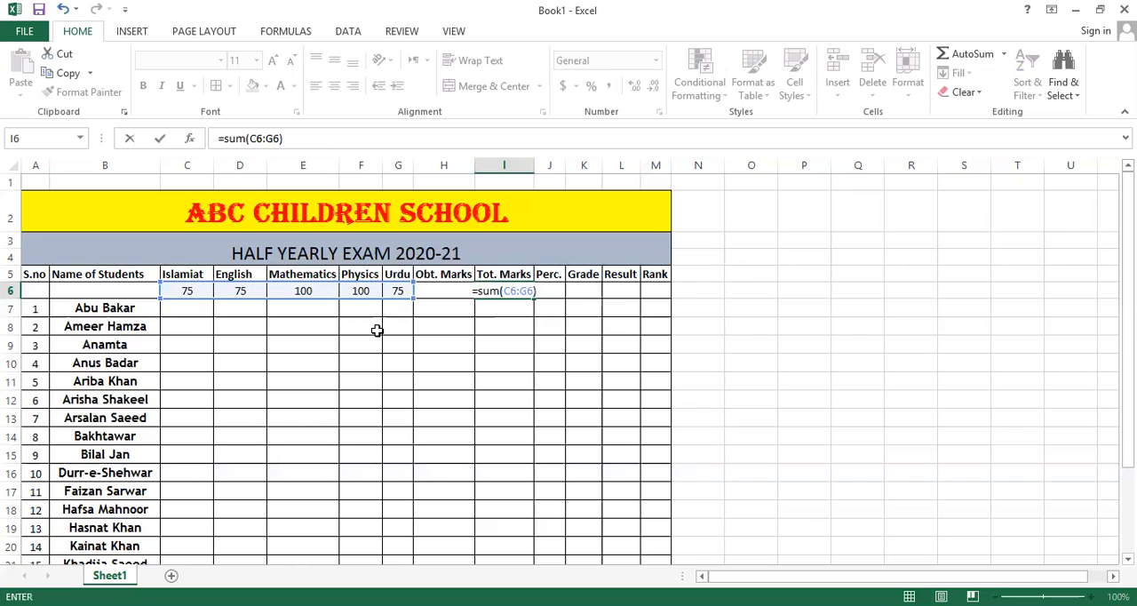
key(Return)
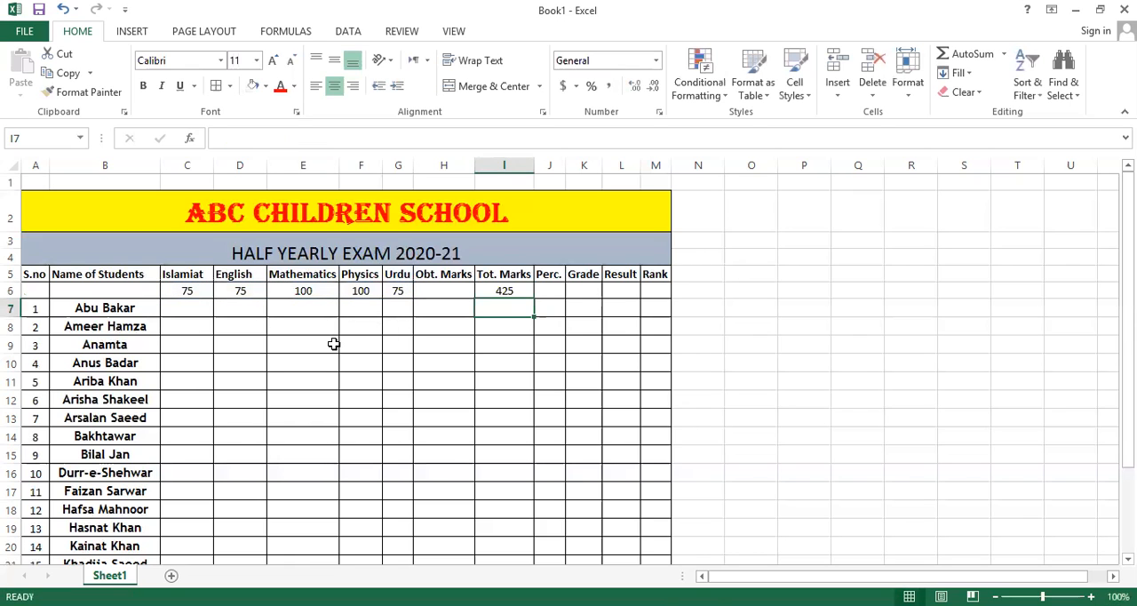
click(491, 292)
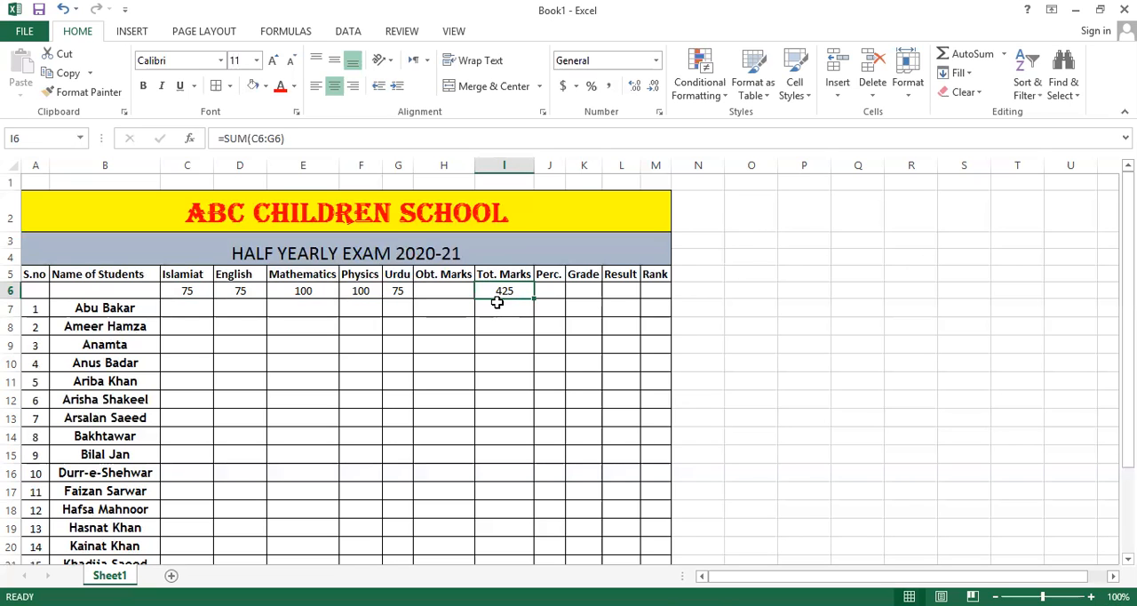
Align the student names in B7:B26 to the left of their cells.
click(199, 313)
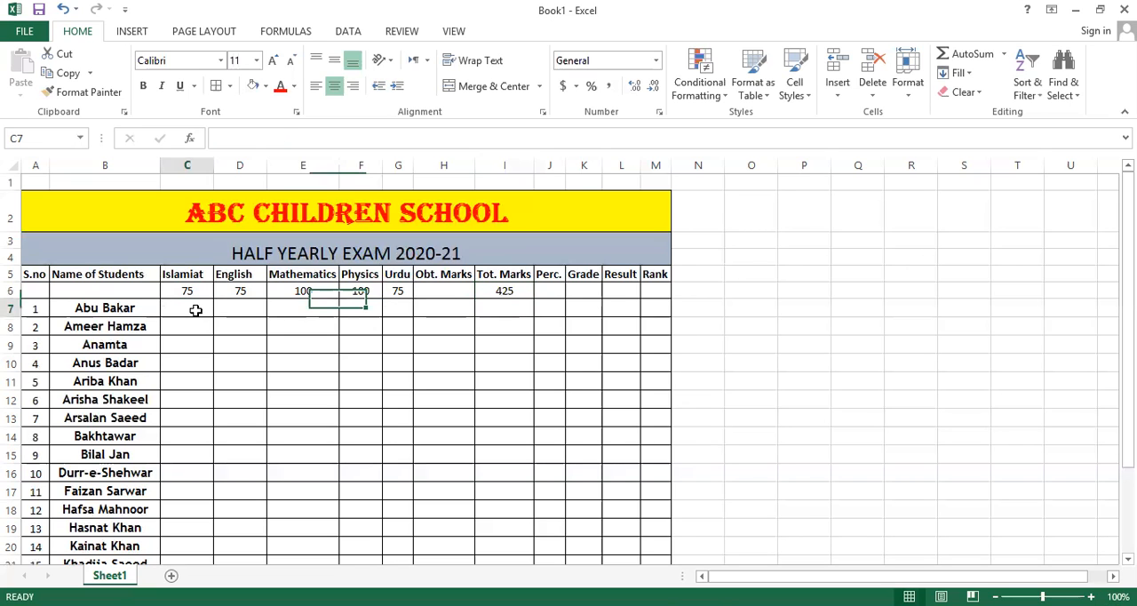
scroll(144, 339, down, 2)
scroll(144, 338, up, 2)
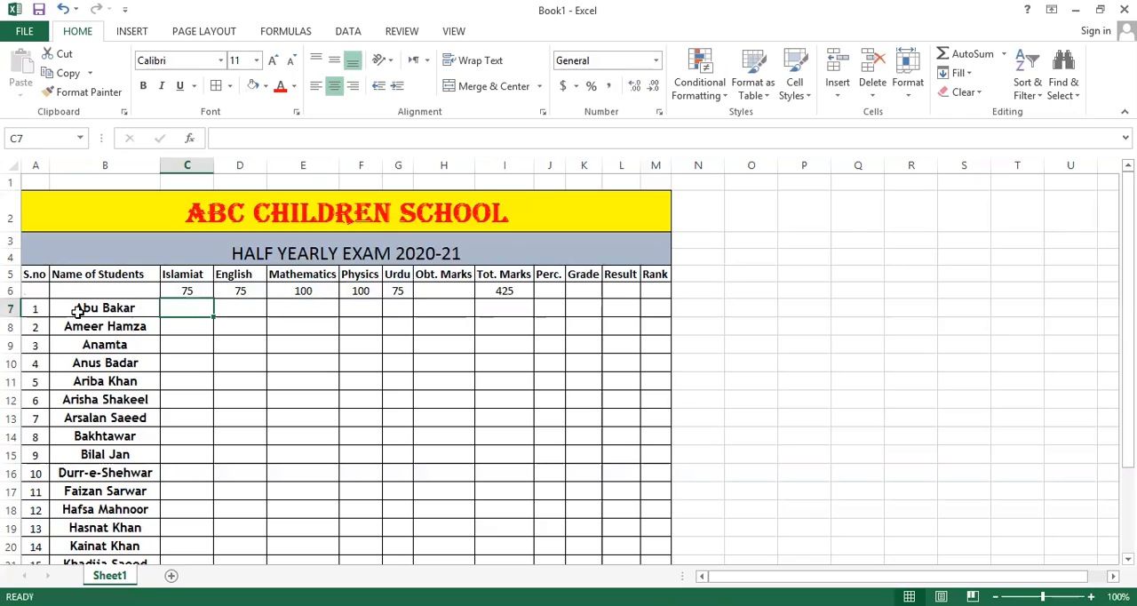
drag(92, 310, 88, 545)
click(315, 86)
scroll(176, 333, up, 2)
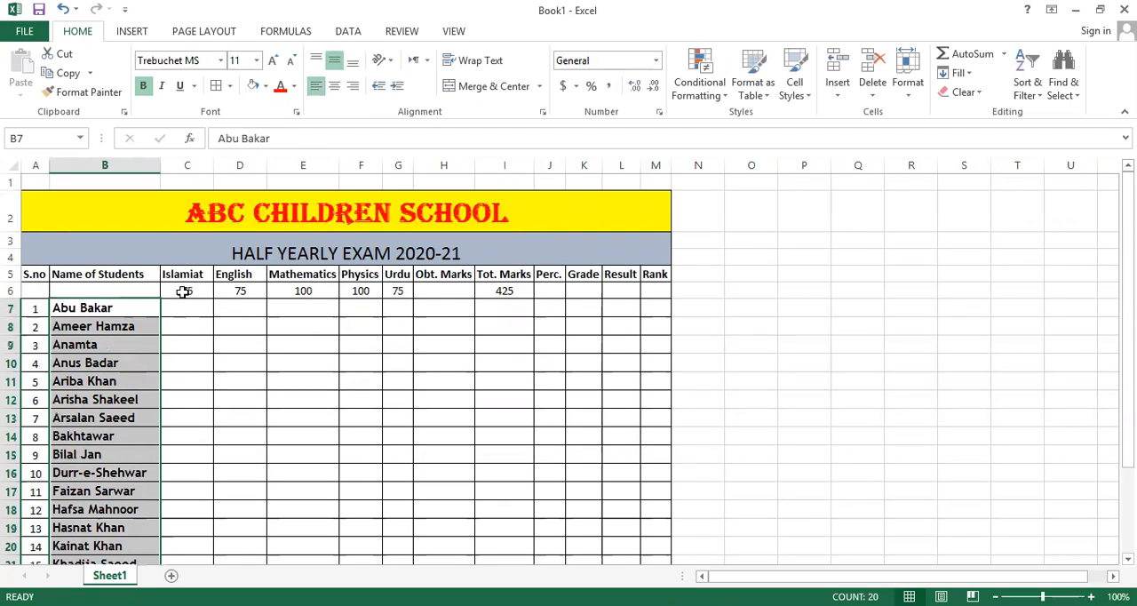
click(184, 307)
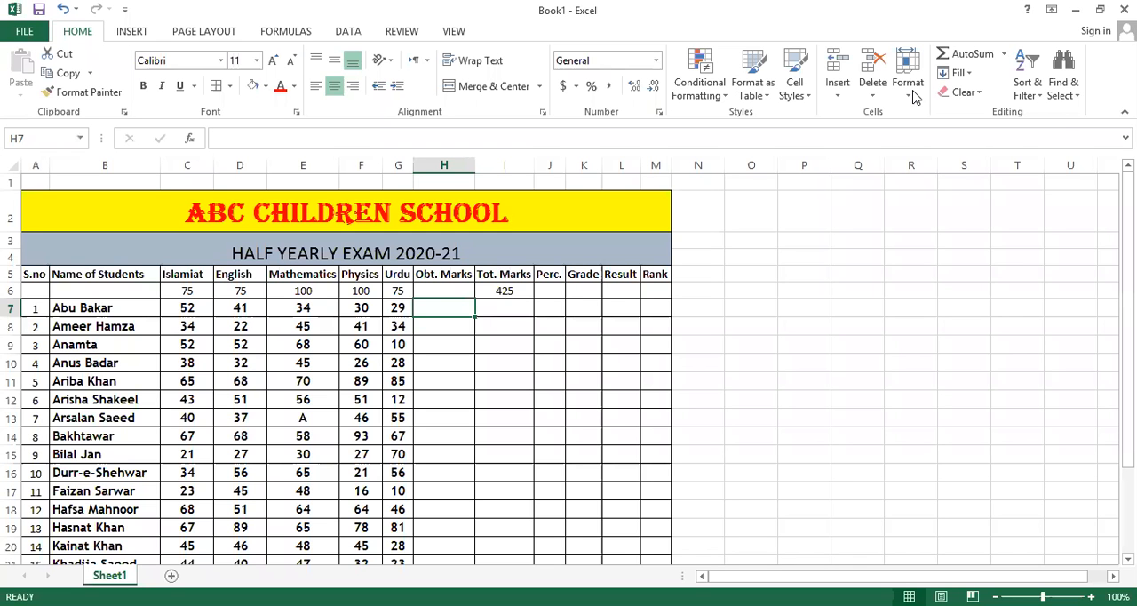
Review the marks of all 20 students in the five subject columns, from row 7 down to row 26.
scroll(645, 213, down, 2)
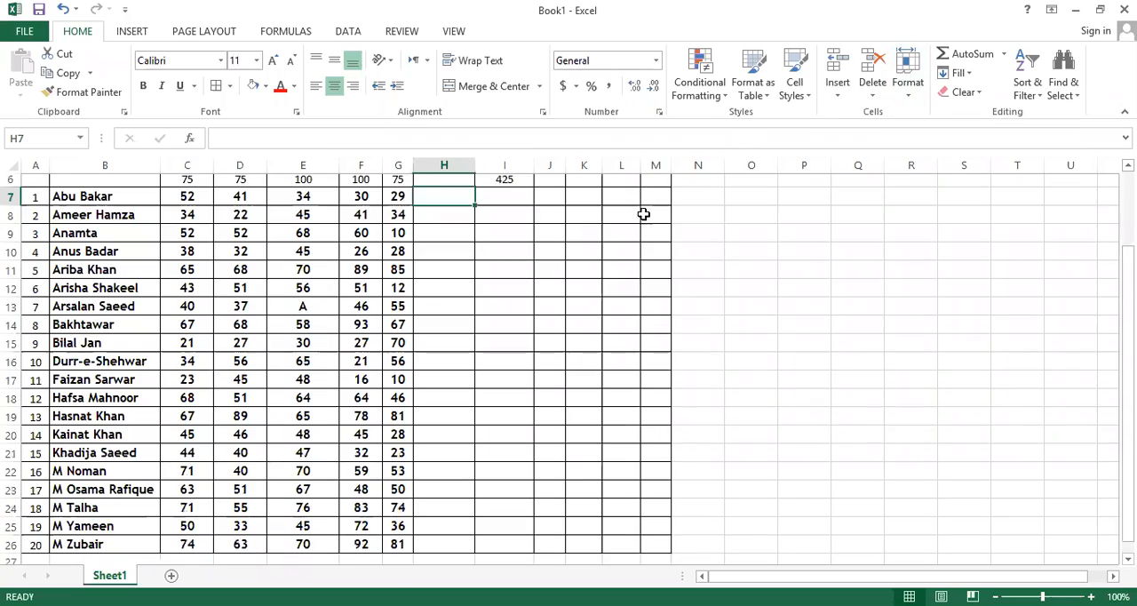
scroll(272, 352, up, 1)
scroll(272, 353, up, 1)
scroll(272, 354, down, 3)
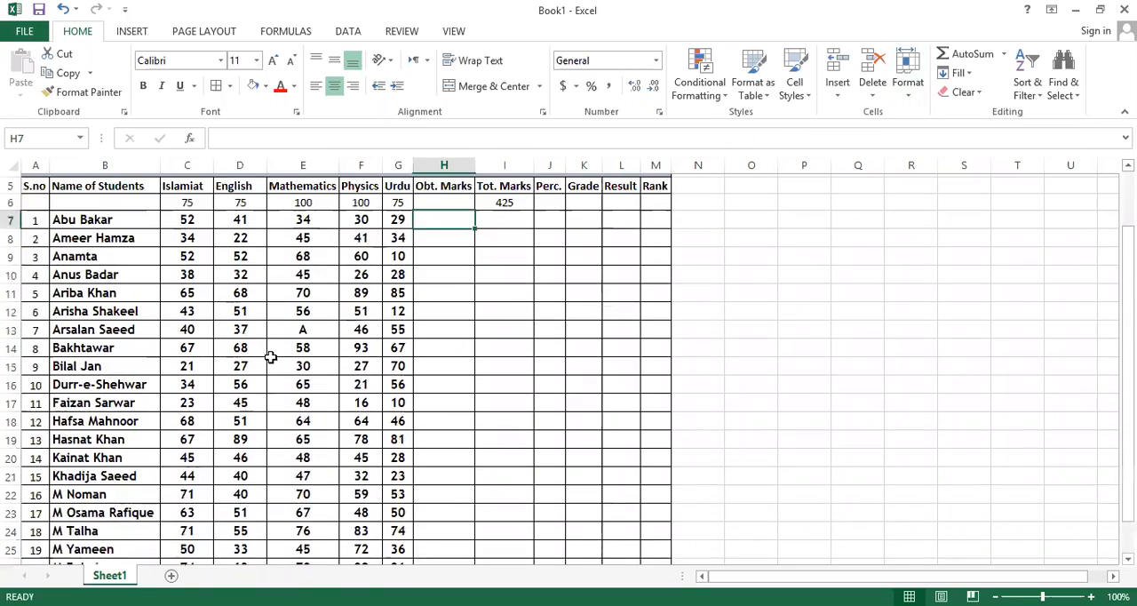
scroll(272, 354, up, 2)
scroll(271, 356, up, 2)
scroll(272, 356, down, 2)
scroll(272, 356, down, 1)
scroll(272, 356, up, 3)
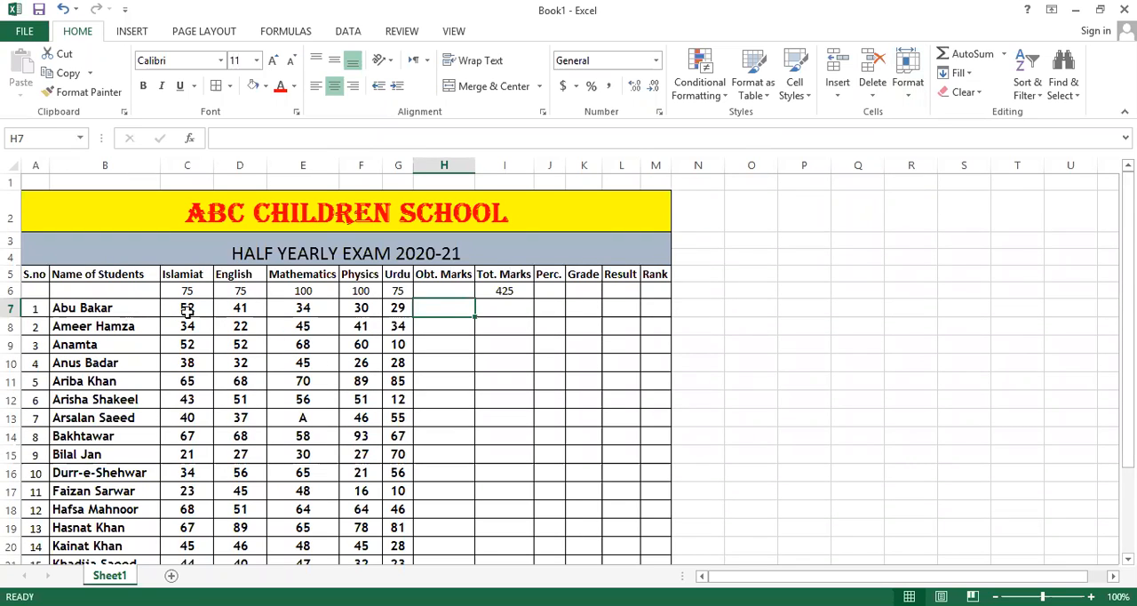
scroll(178, 426, down, 3)
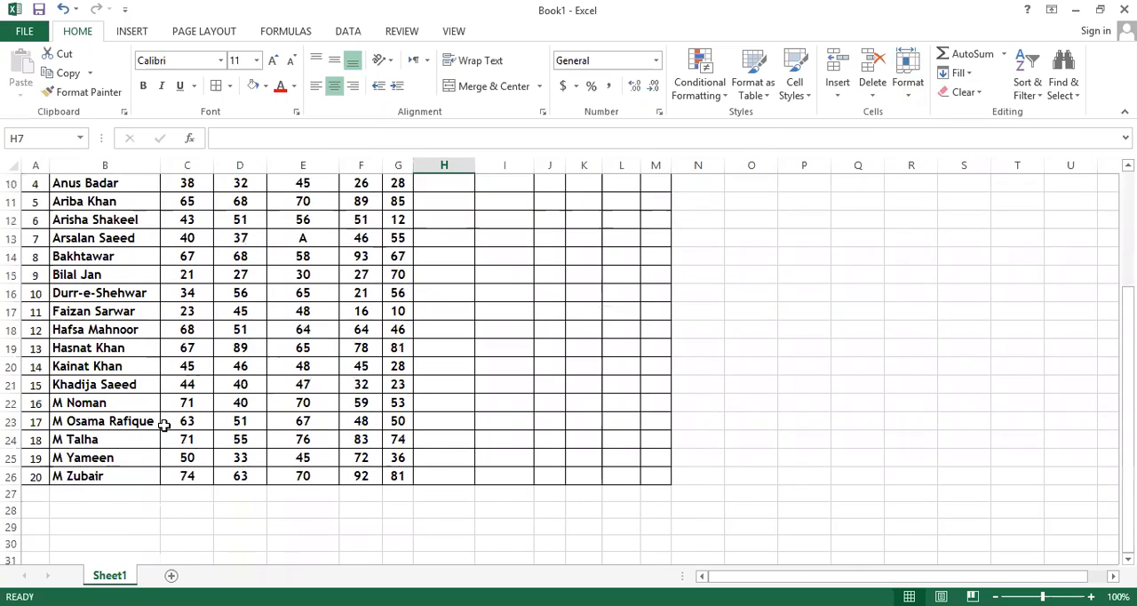
scroll(162, 424, up, 3)
scroll(320, 499, down, 2)
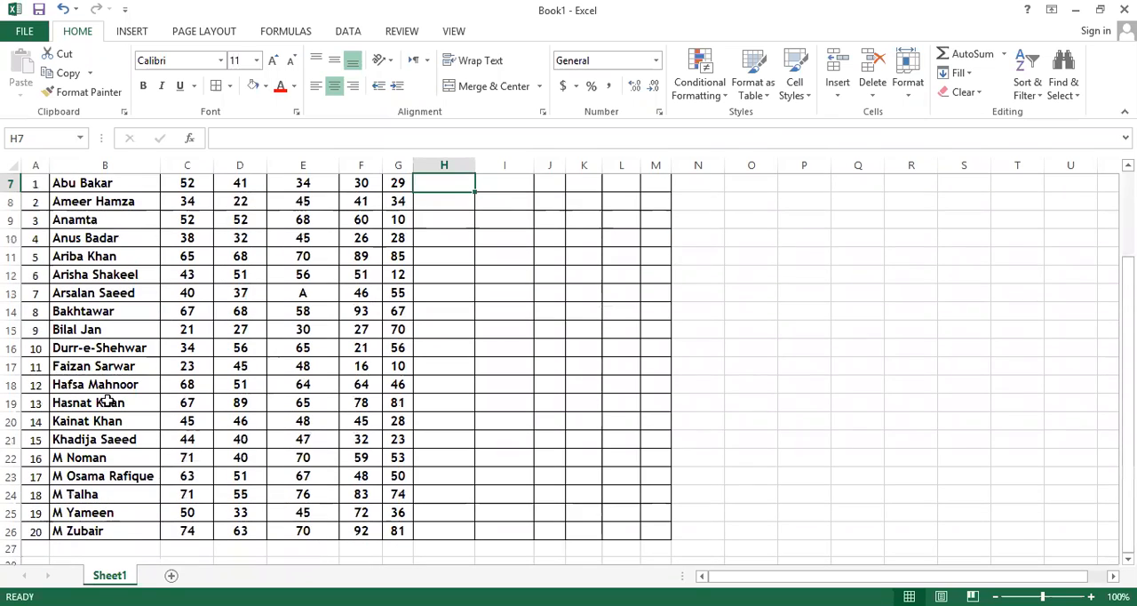
scroll(194, 467, up, 2)
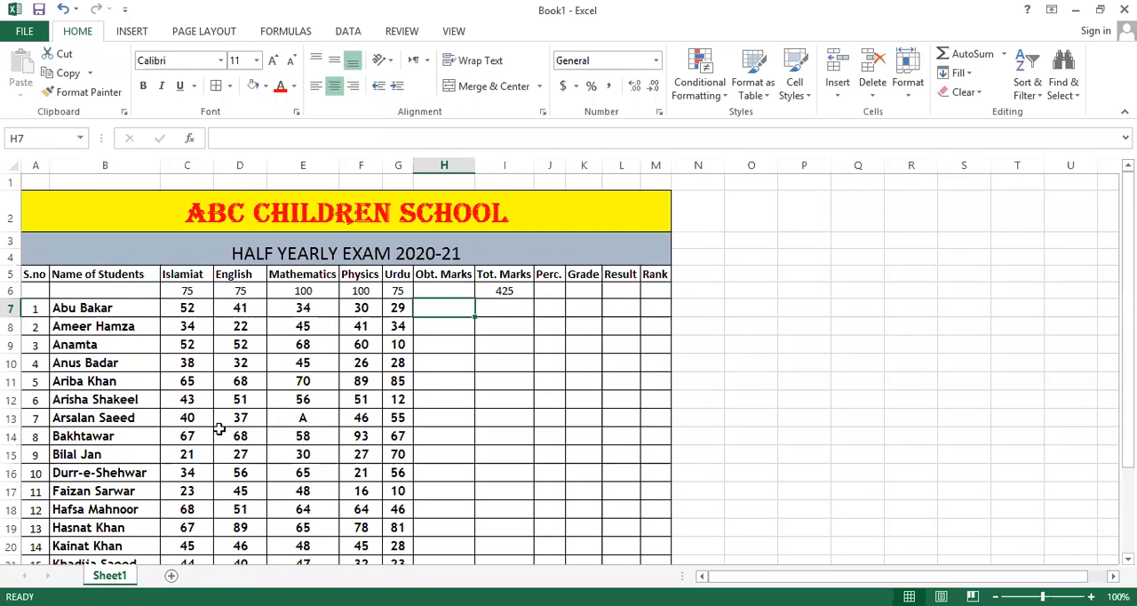
Examine the Tot. Marks column for the student rows down to row 26, and the total formula in I6.
click(514, 313)
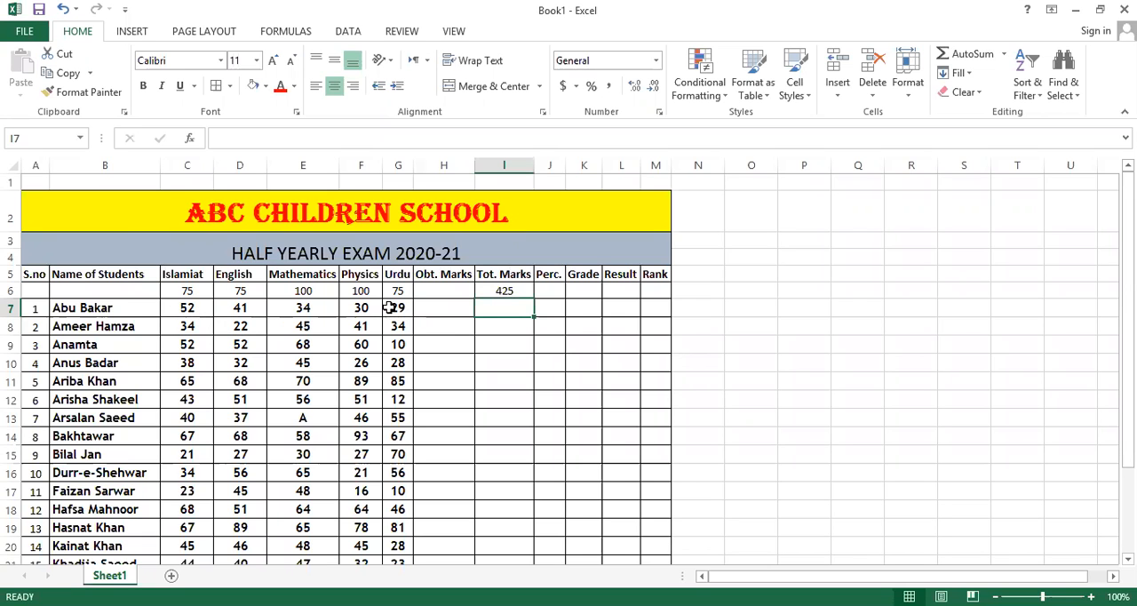
scroll(239, 373, down, 3)
scroll(240, 373, down, 1)
scroll(240, 373, up, 4)
scroll(239, 373, down, 3)
scroll(240, 373, up, 3)
scroll(215, 520, down, 3)
scroll(215, 518, up, 3)
click(503, 288)
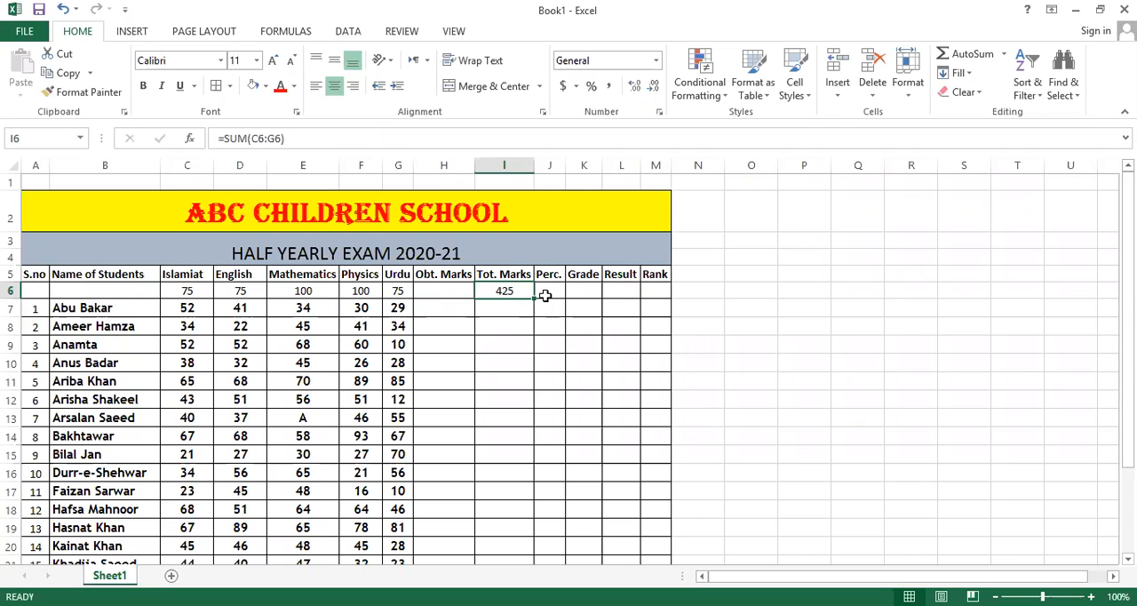
Fill the total formula from I6 down through I26 for all student rows under Tot. Marks.
scroll(502, 533, down, 2)
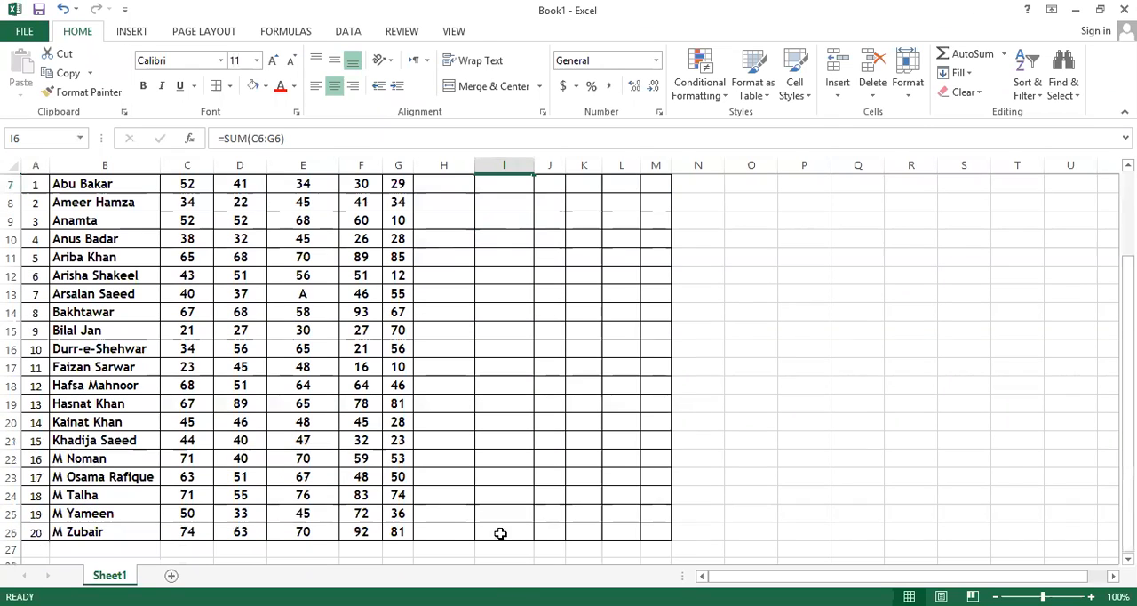
scroll(506, 531, up, 2)
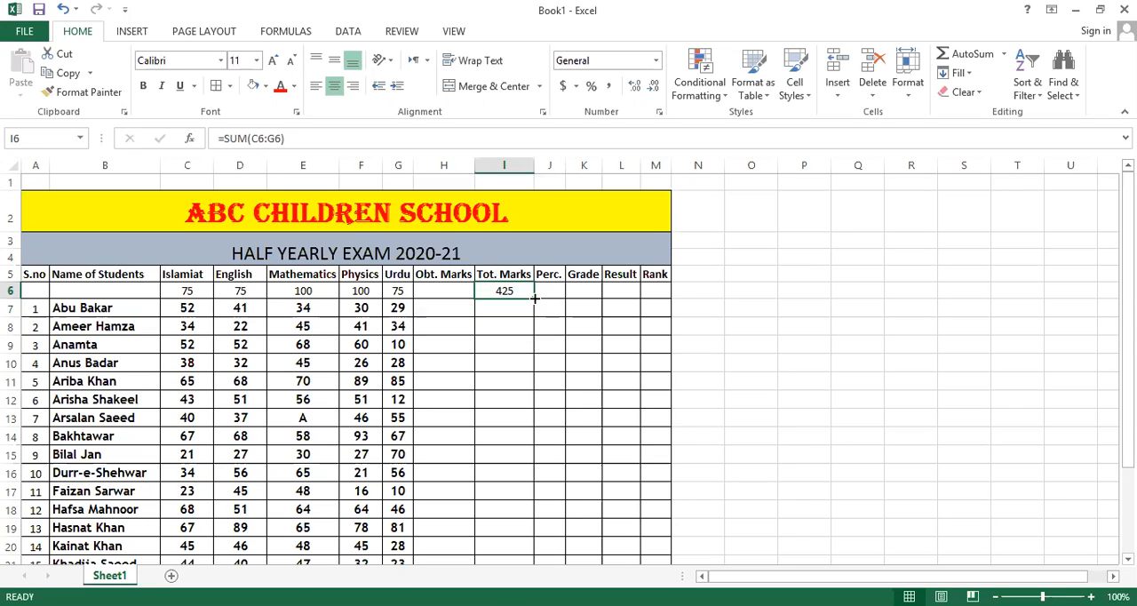
drag(533, 298, 533, 543)
scroll(499, 436, up, 2)
Check the filled totals in I7:I26, comparing the subject marks in rows 16 and 15 with their totals.
drag(493, 308, 504, 417)
scroll(502, 420, down, 4)
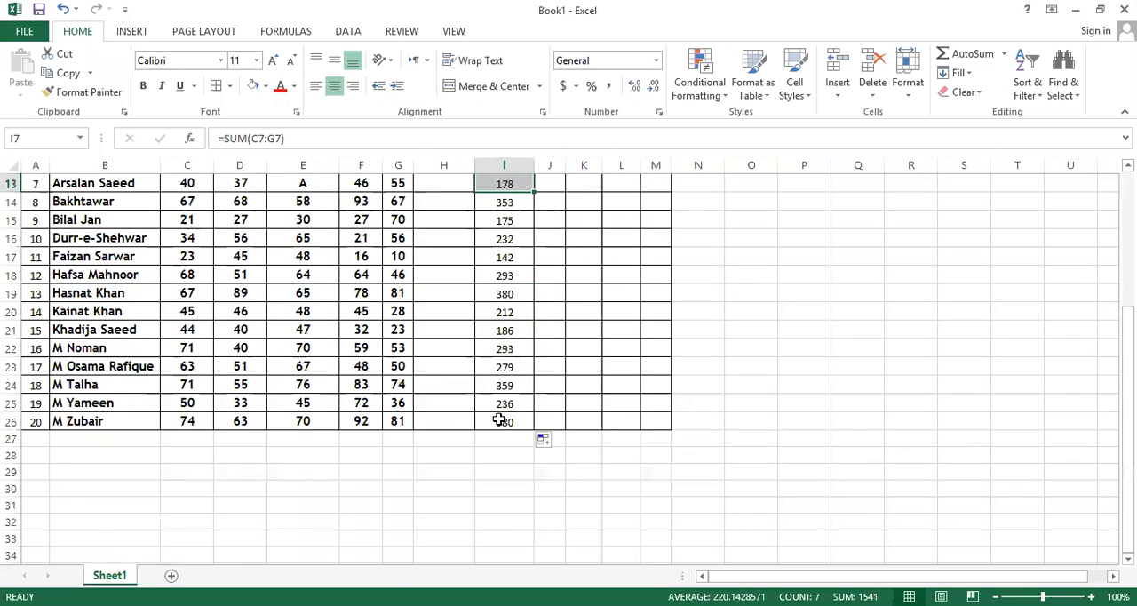
scroll(501, 417, up, 3)
click(505, 401)
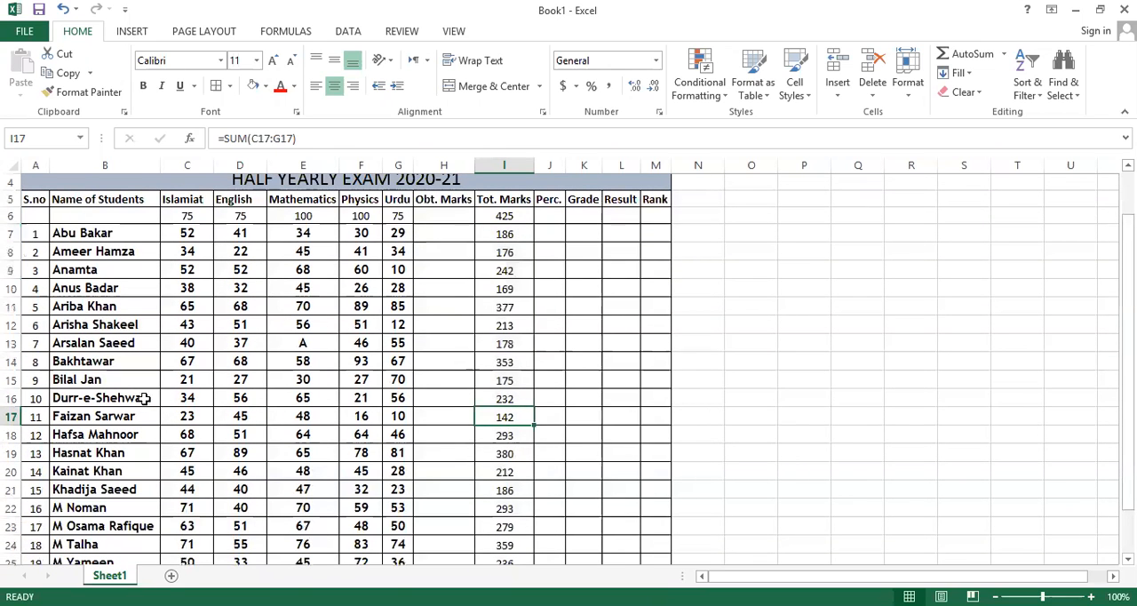
drag(188, 399, 398, 399)
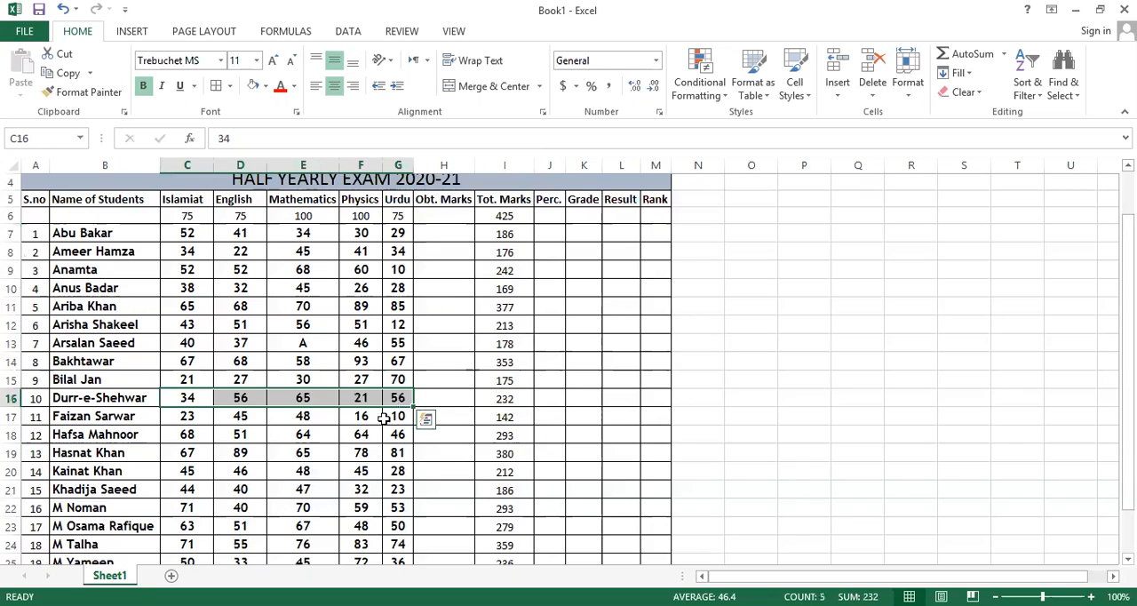
click(502, 400)
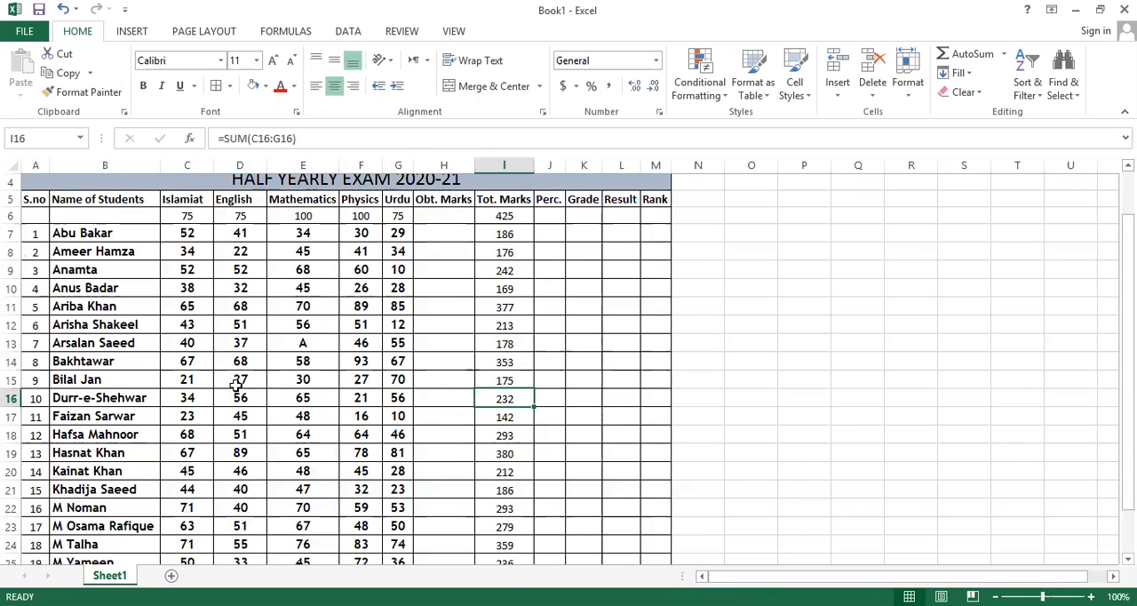
drag(186, 379, 466, 382)
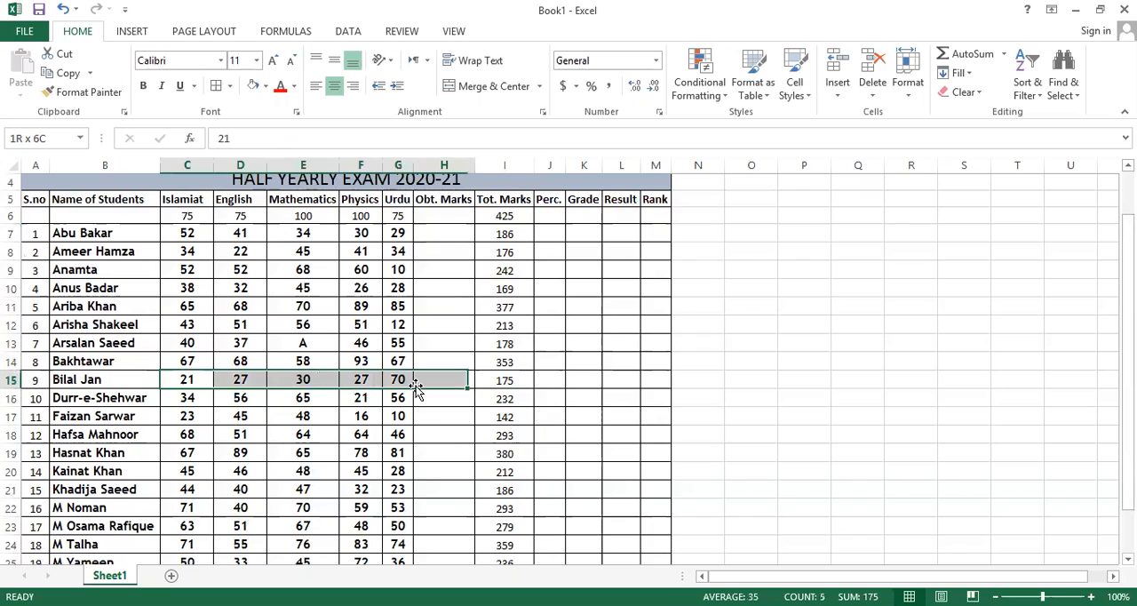
click(504, 379)
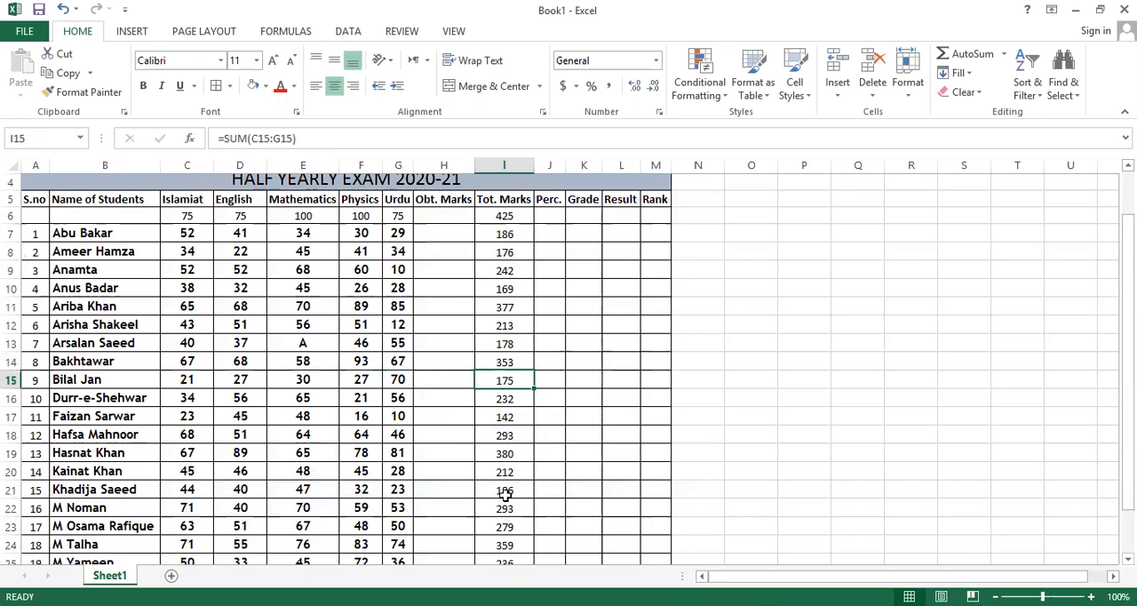
scroll(453, 410, down, 3)
scroll(453, 410, up, 4)
scroll(449, 400, down, 2)
scroll(503, 287, up, 2)
drag(503, 308, 512, 542)
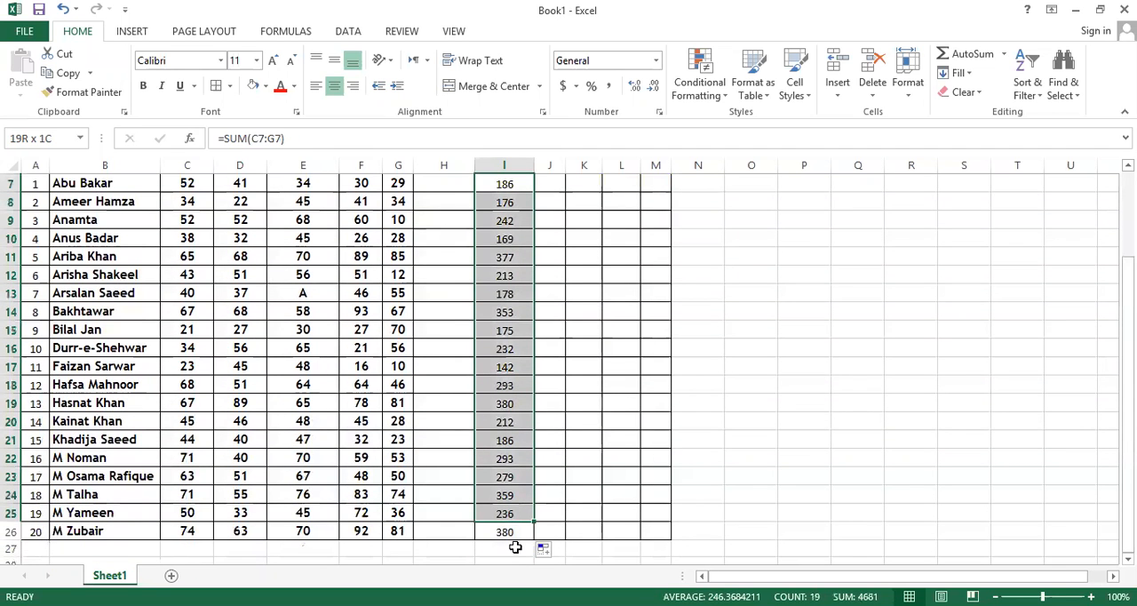
scroll(516, 518, up, 2)
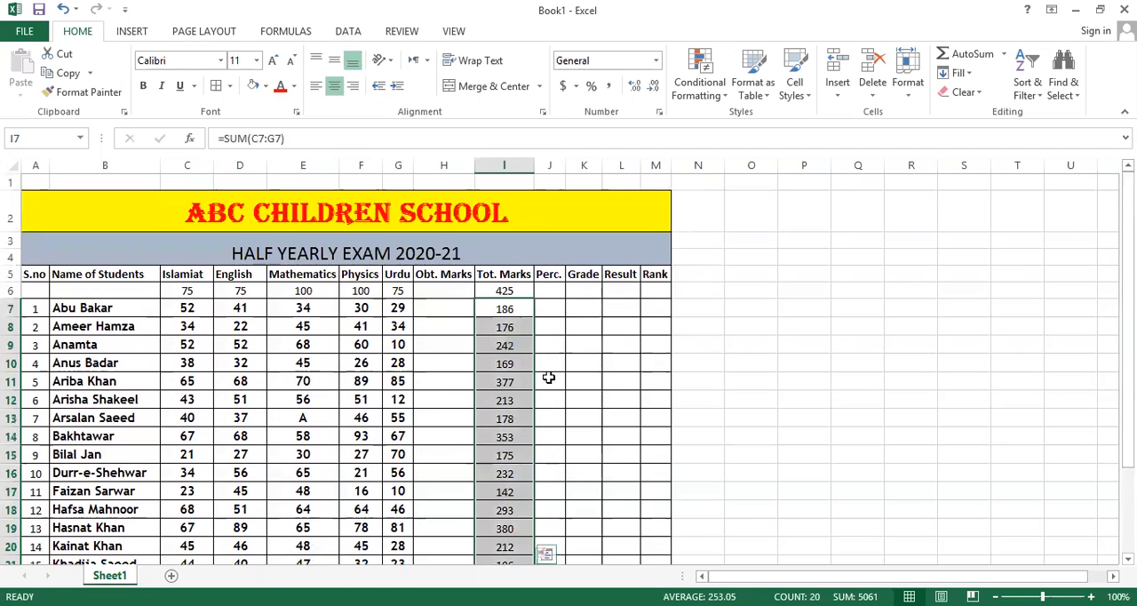
Widen the Perc. column J to about twice its width.
click(583, 307)
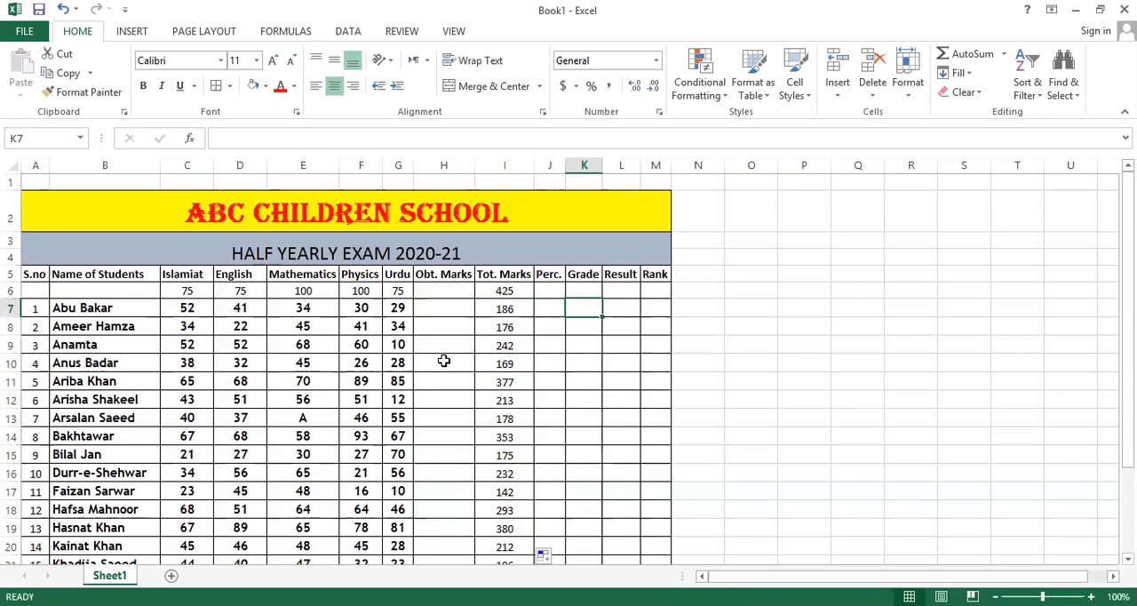
click(552, 310)
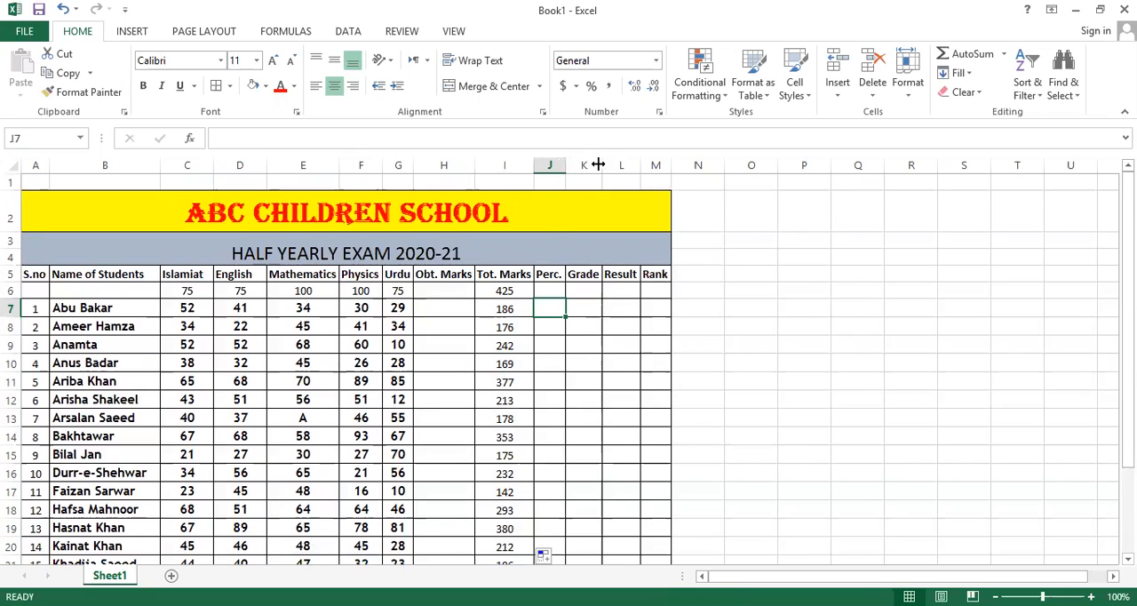
drag(566, 165, 599, 164)
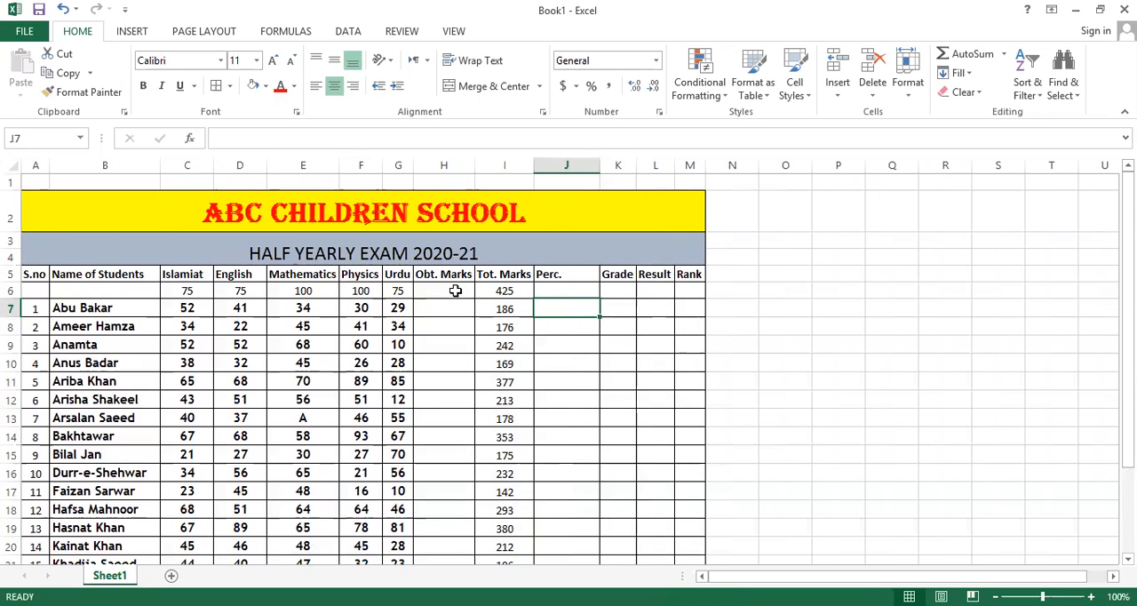
Copy the student total formulas from I7:I26 into the Obt. Marks column, starting at H7.
click(446, 290)
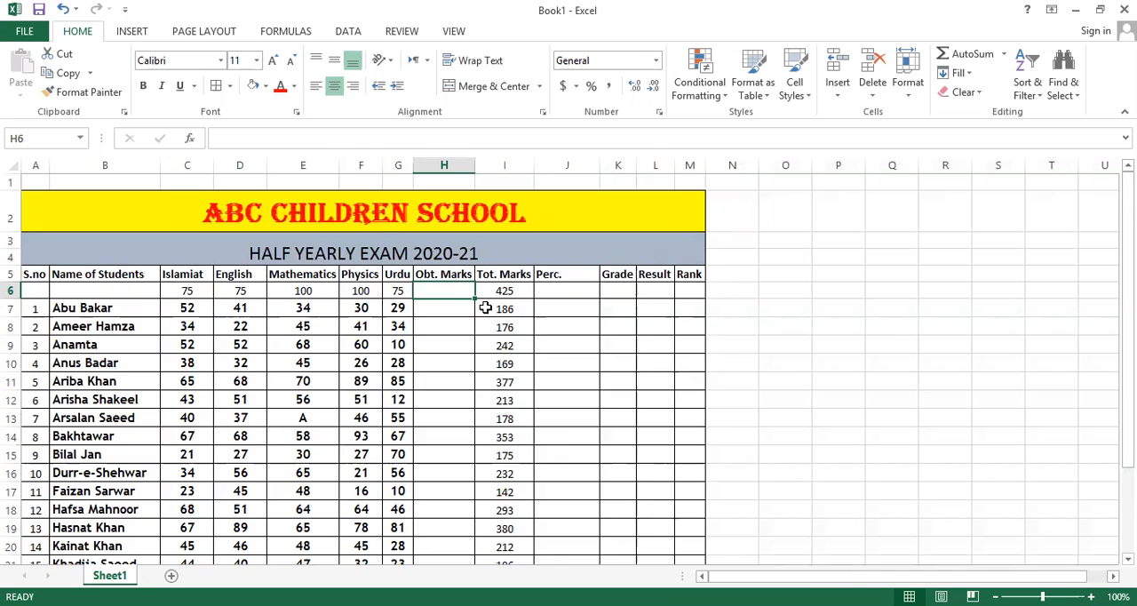
drag(486, 307, 488, 531)
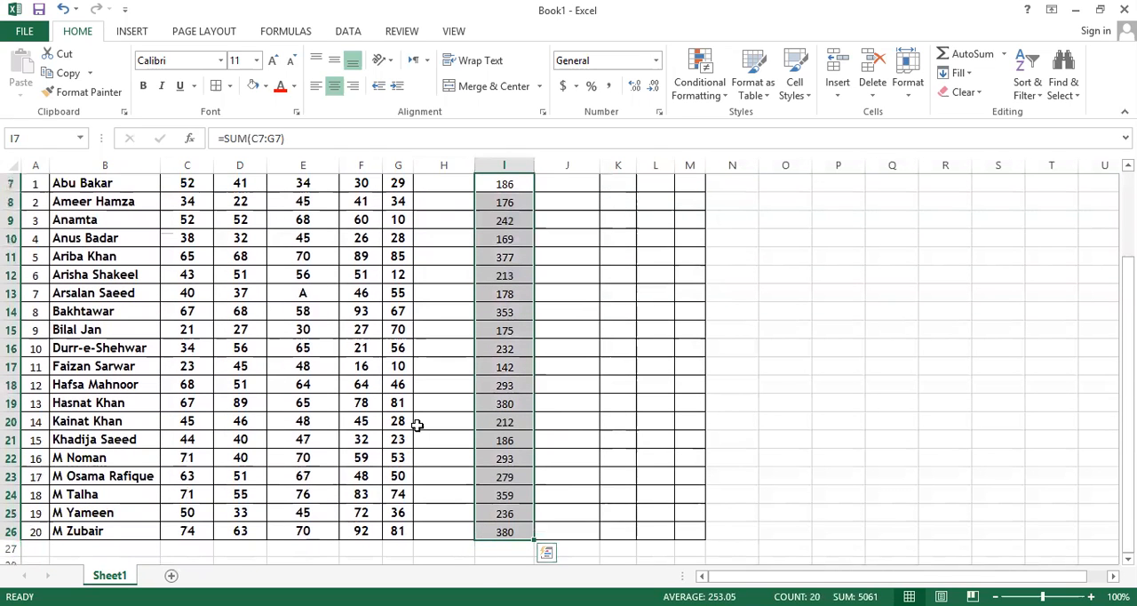
scroll(417, 422, up, 2)
scroll(417, 422, down, 1)
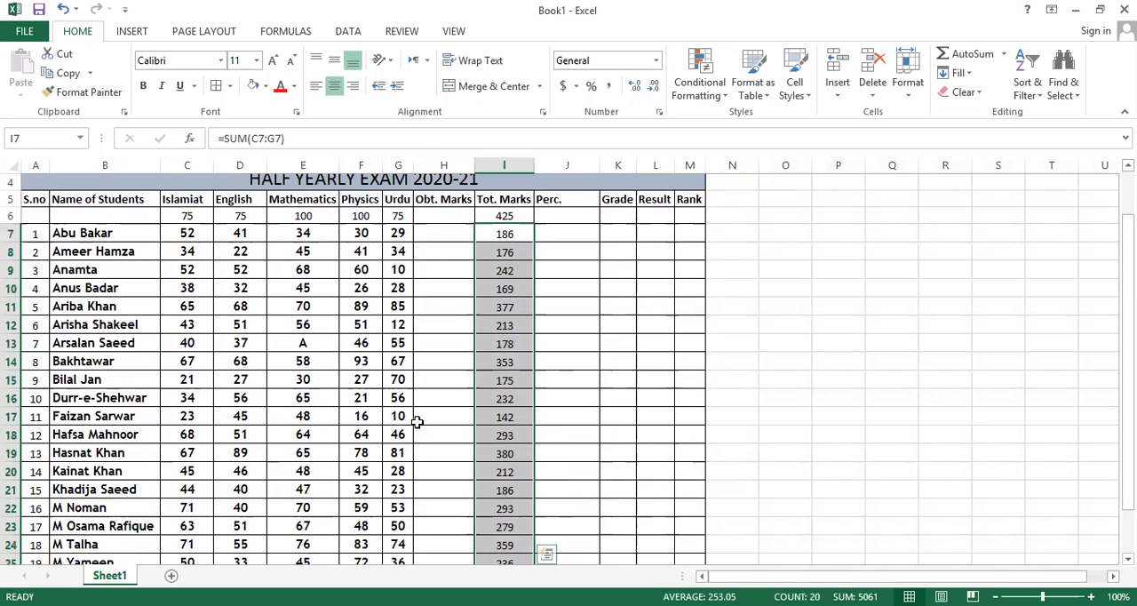
key(ctrl+c)
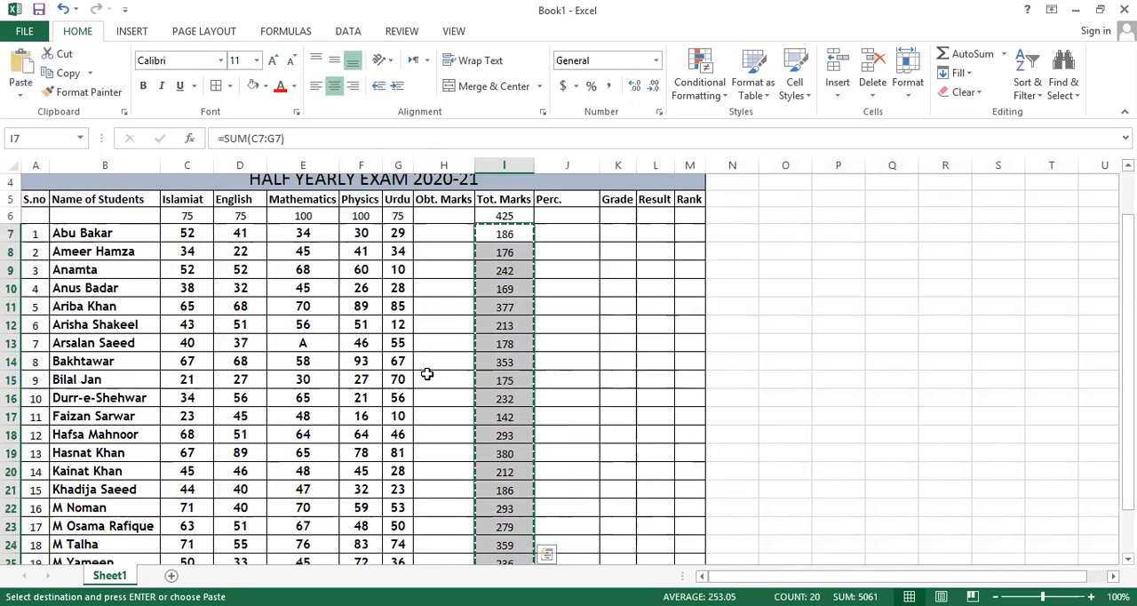
click(440, 231)
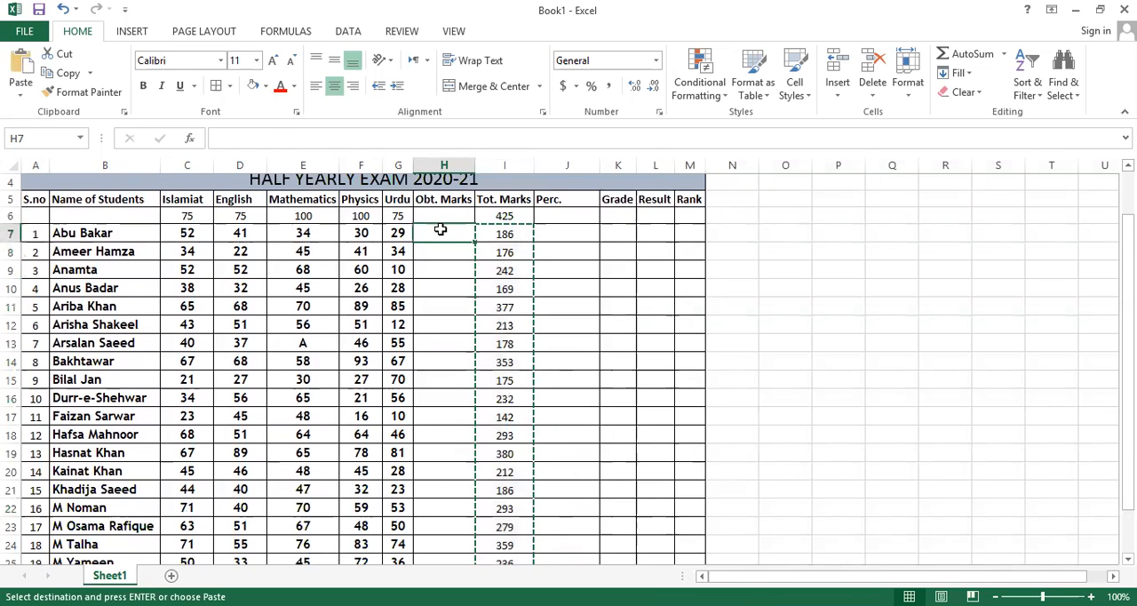
key(ctrl+v)
Clear the student totals from I7:I26 under Tot. Marks.
drag(504, 232, 497, 524)
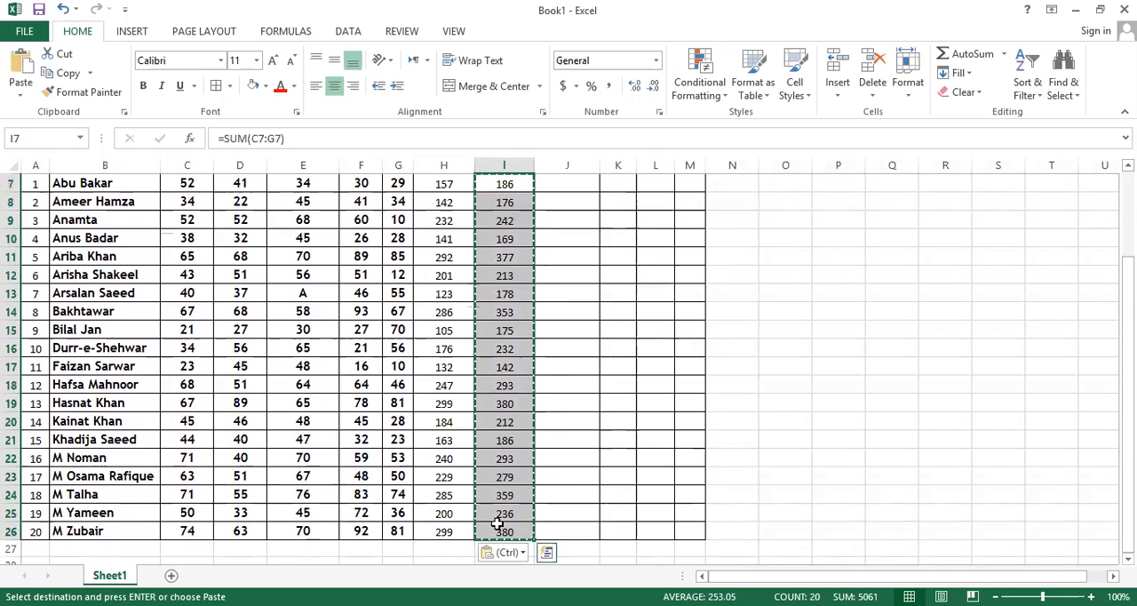
key(ctrl+z)
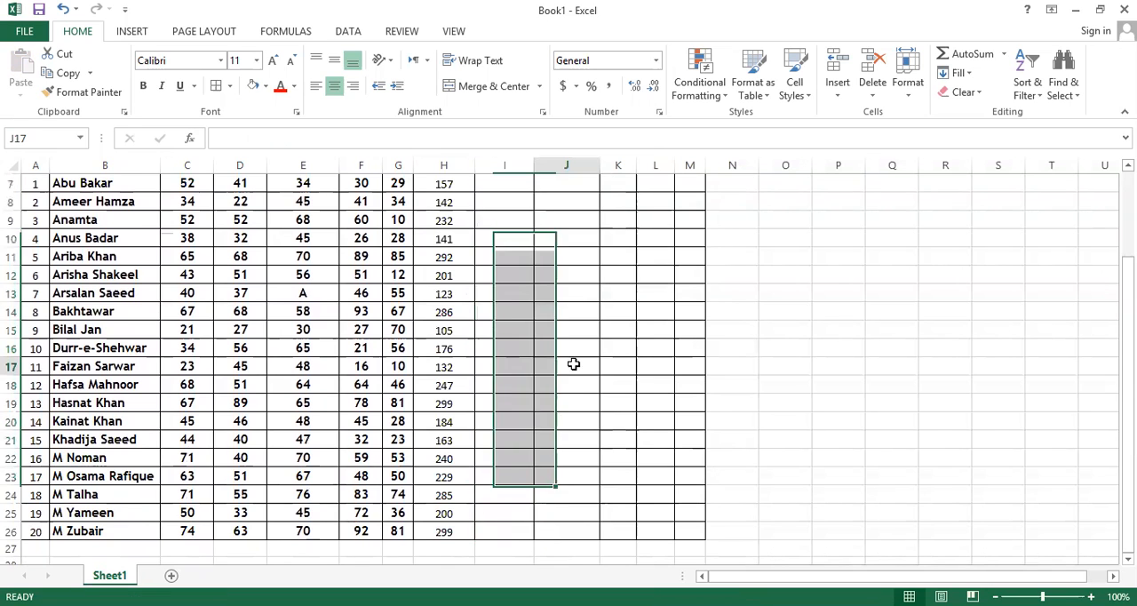
click(554, 367)
scroll(544, 373, up, 2)
key(ctrl+s)
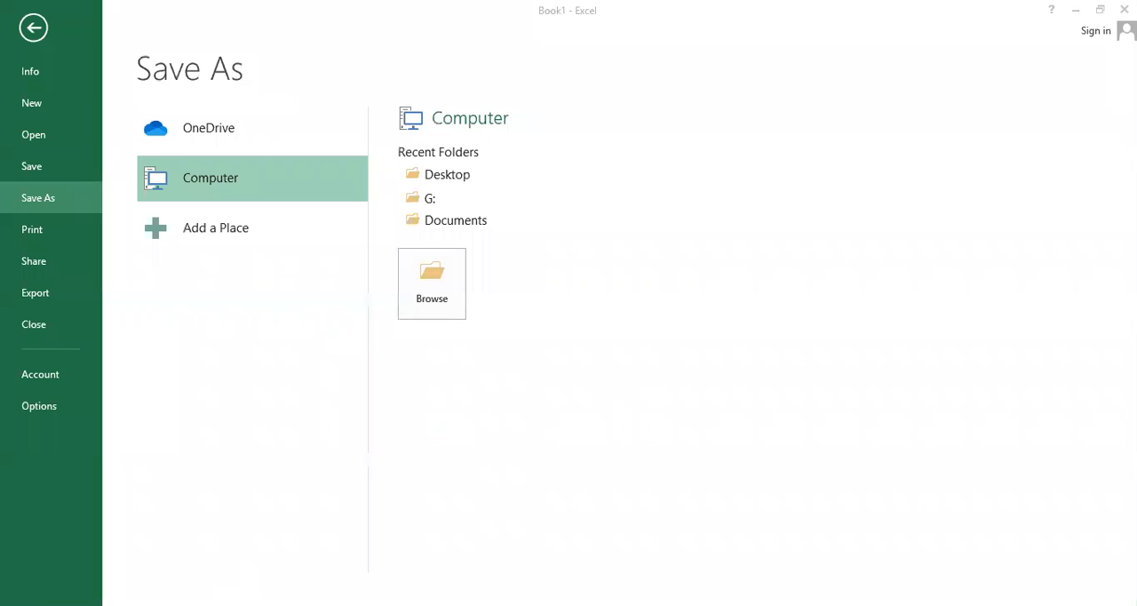
click(32, 27)
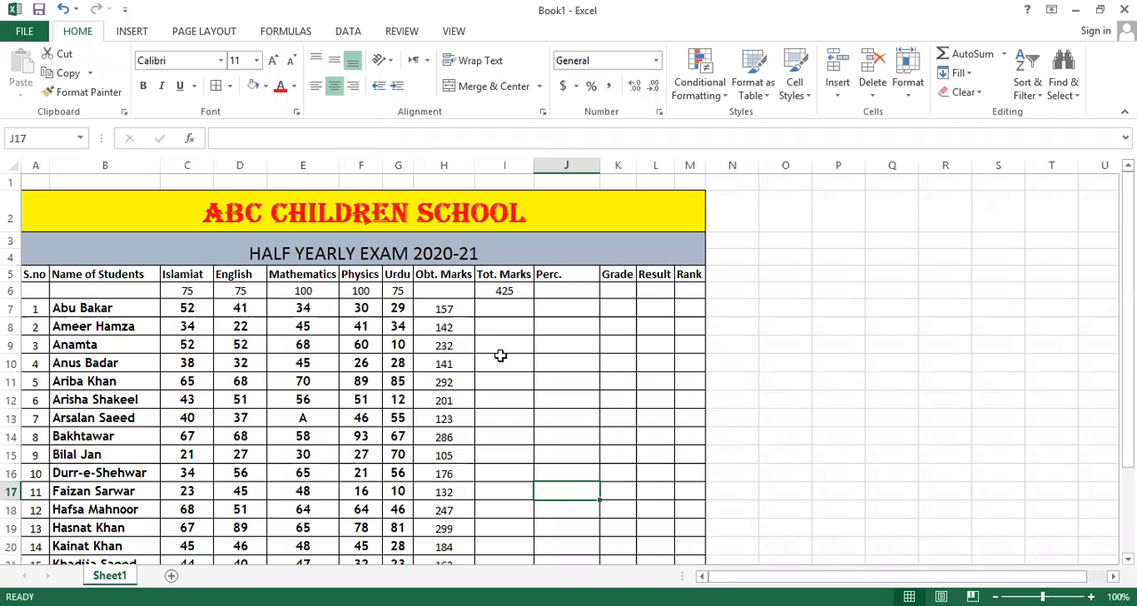
Enter 425 in H6 as the maximum under Obt. Marks.
scroll(500, 346, down, 3)
scroll(432, 233, up, 2)
drag(433, 233, 449, 560)
scroll(447, 373, up, 2)
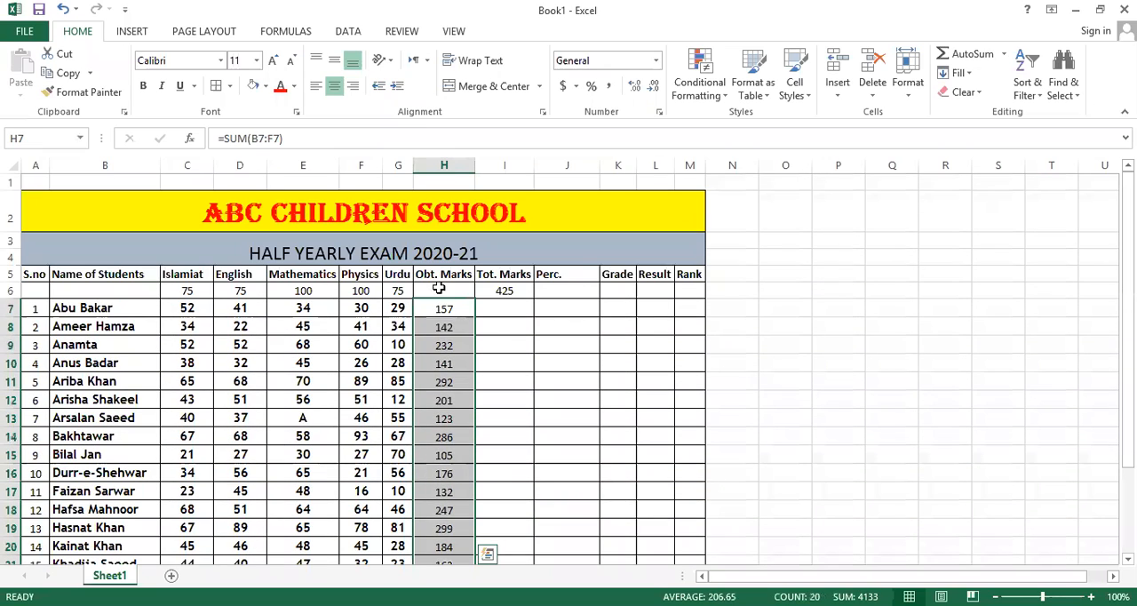
click(439, 288)
text(425)
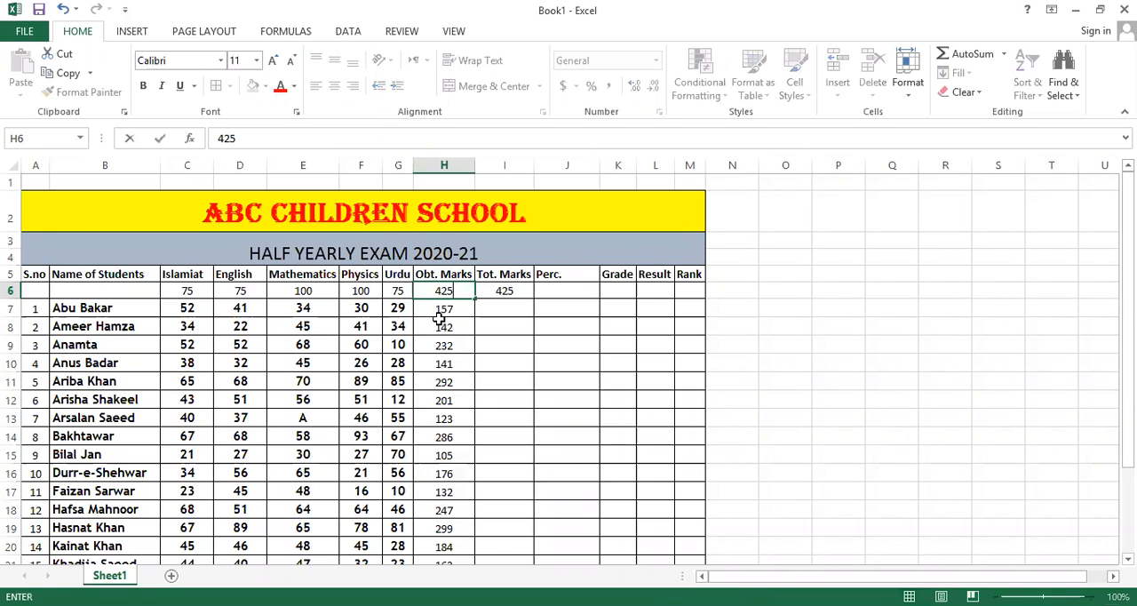
key(Right)
Enter 850 in I6 under Tot. Marks, and clear that cell again.
text(850)
key(Return)
click(439, 318)
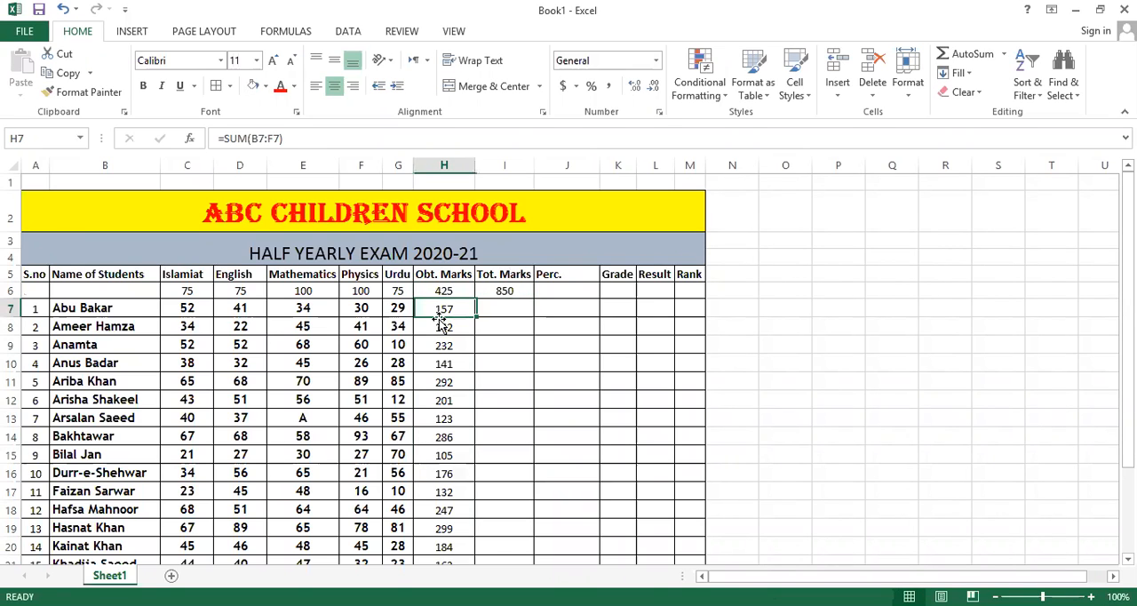
key(Right)
key(Up)
key(BackSpace)
key(Return)
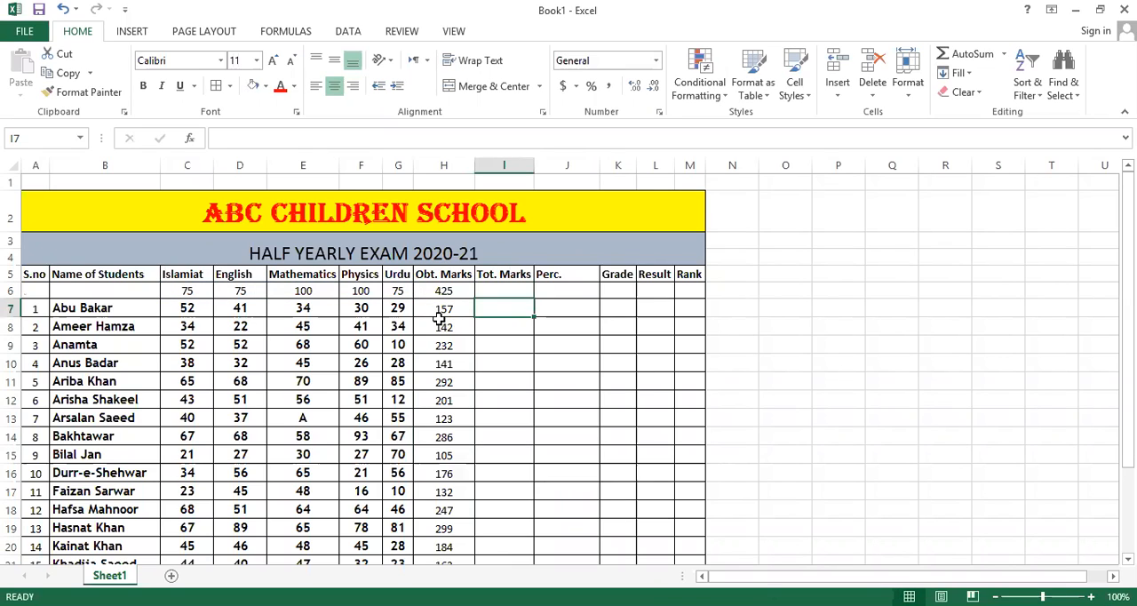
key(Up)
key(Down)
key(Up)
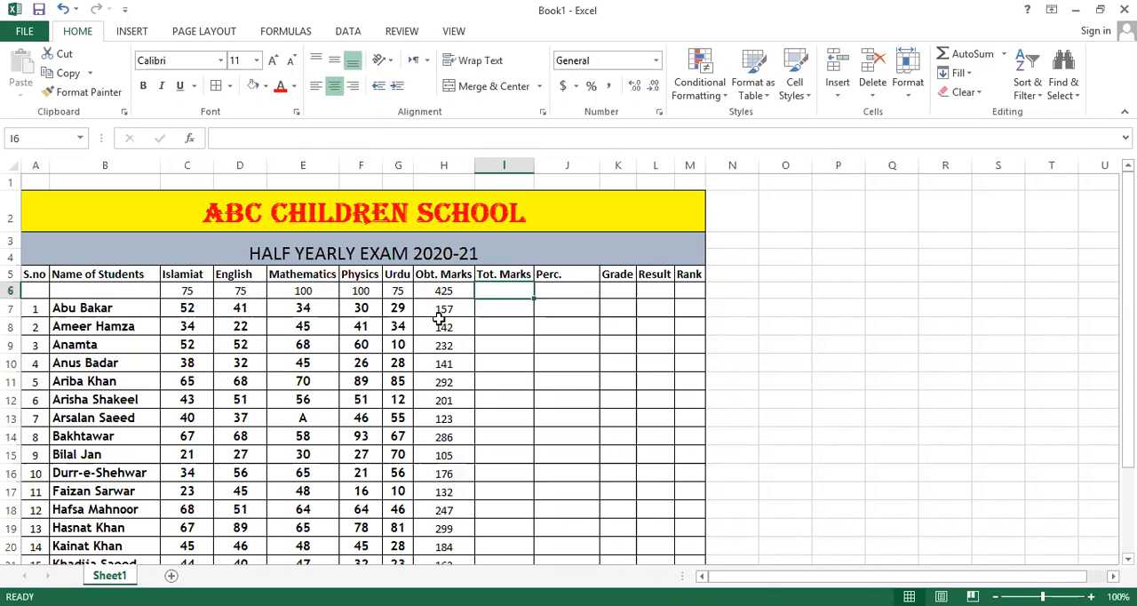
Sum the five subjects' maximum marks in the emptied cell I6 with the formula =SUM(C6:G6).
drag(182, 290, 402, 283)
click(496, 284)
text(=)
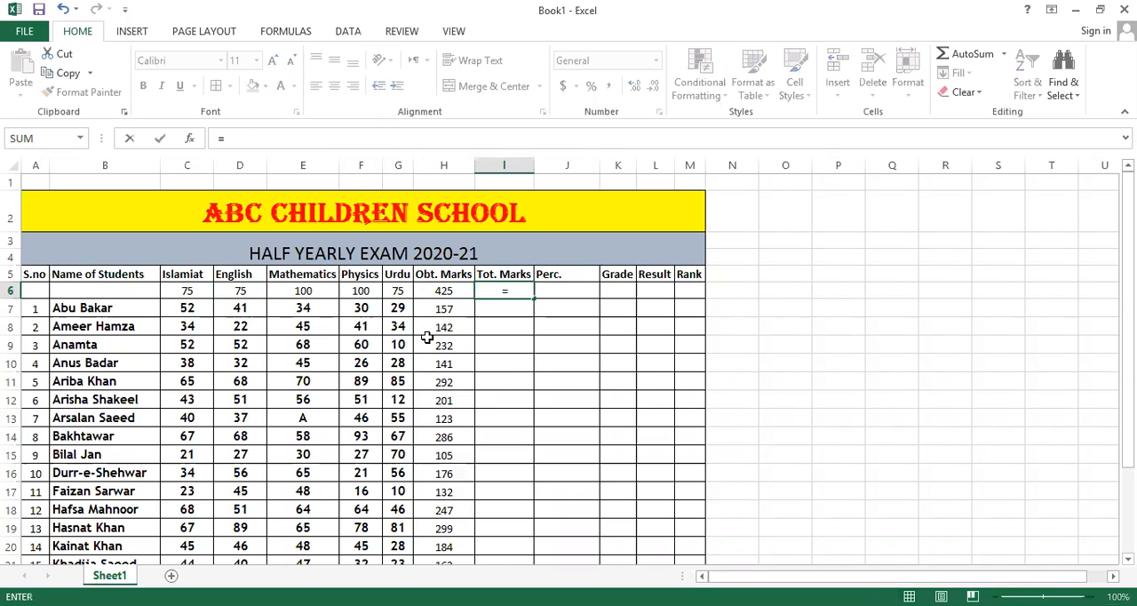
text(sum)
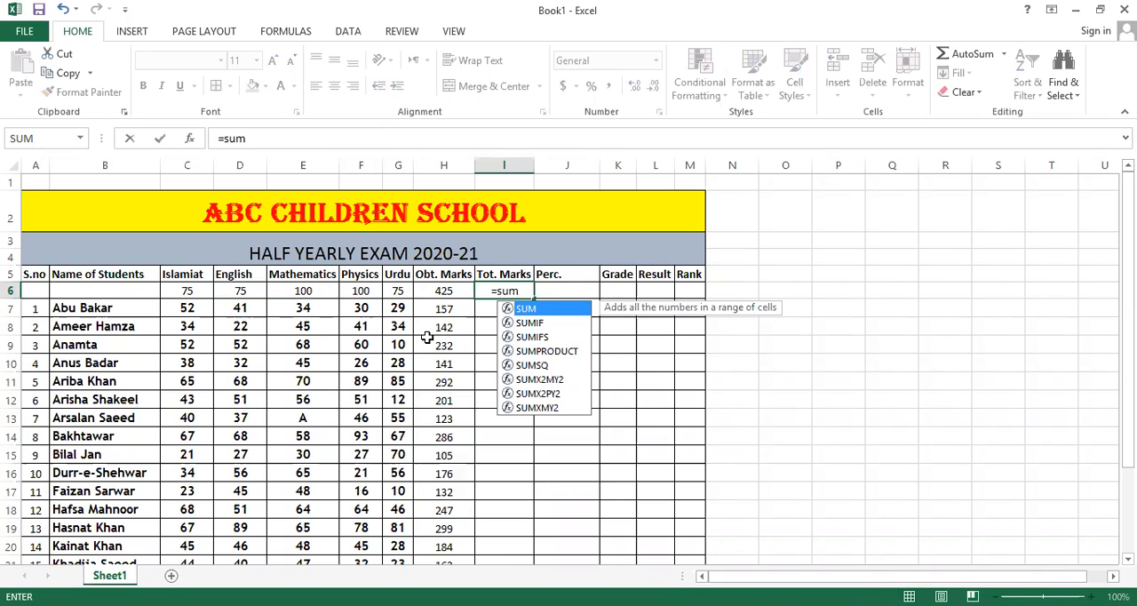
text(()
click(177, 293)
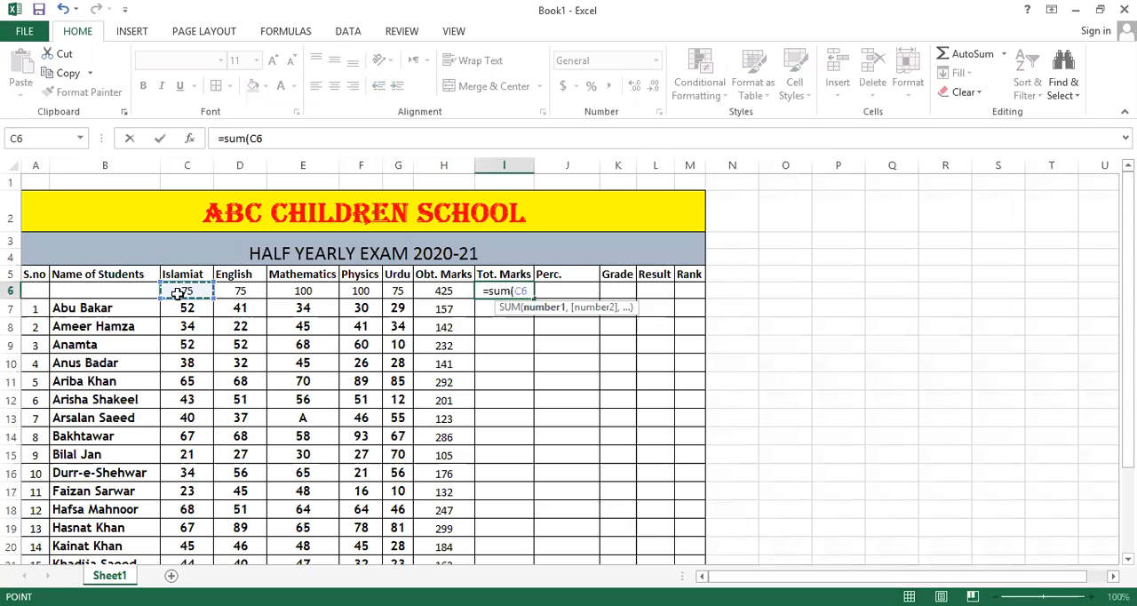
key(F8)
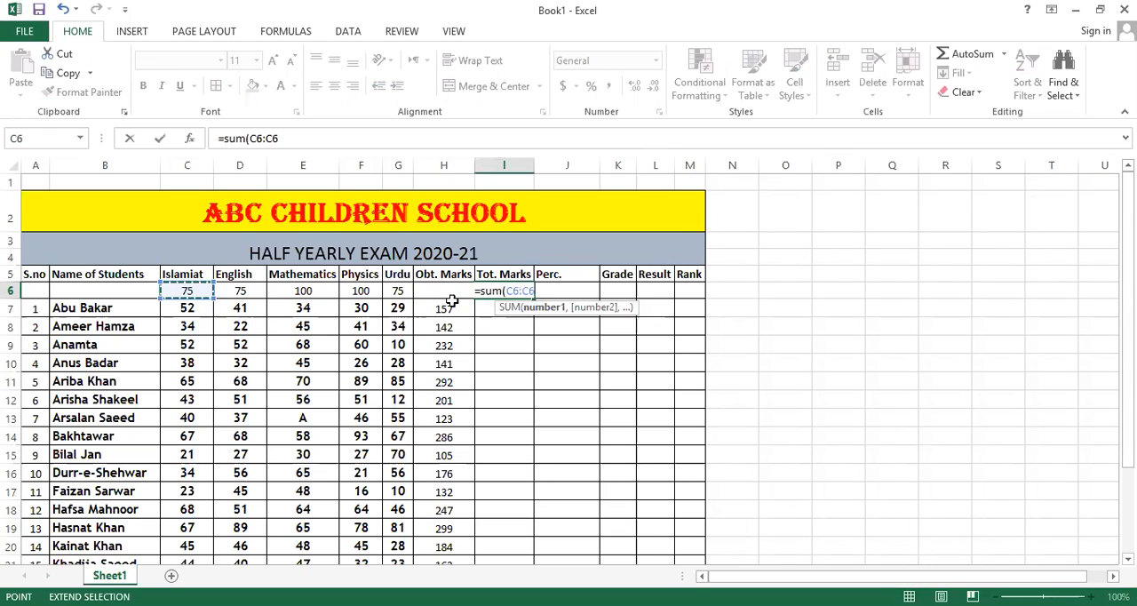
click(396, 291)
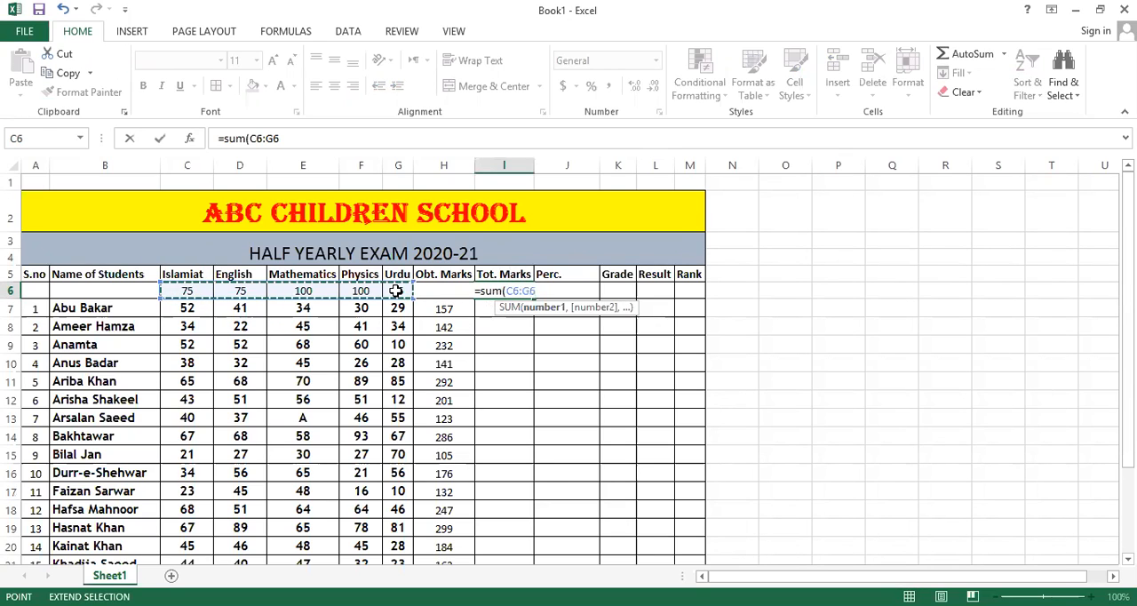
text())
key(ctrl+Return)
click(490, 312)
click(444, 308)
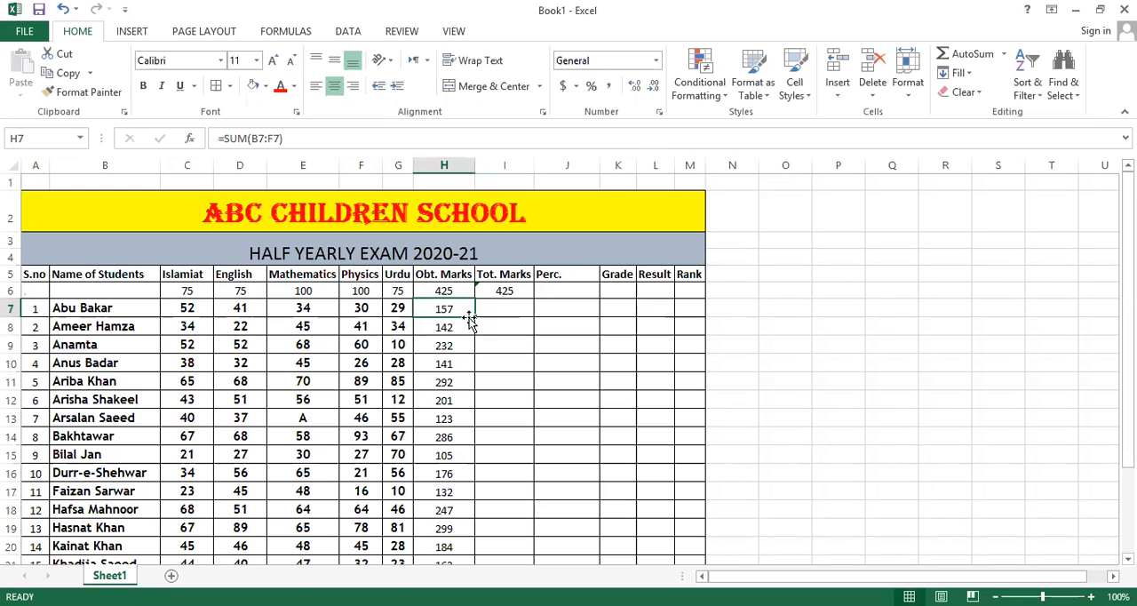
click(468, 329)
click(437, 434)
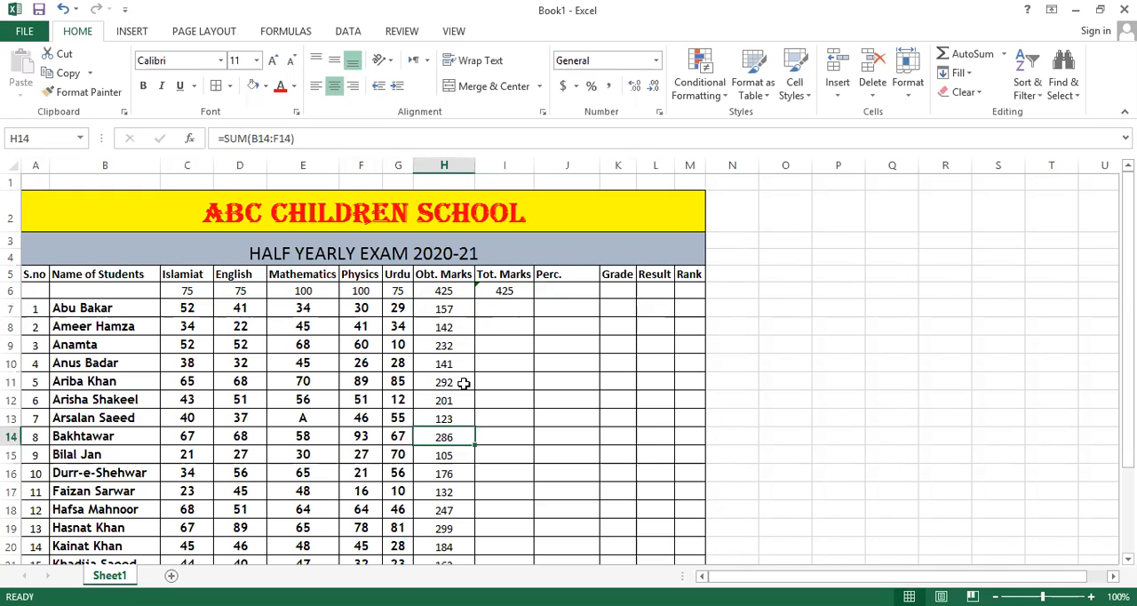
click(490, 307)
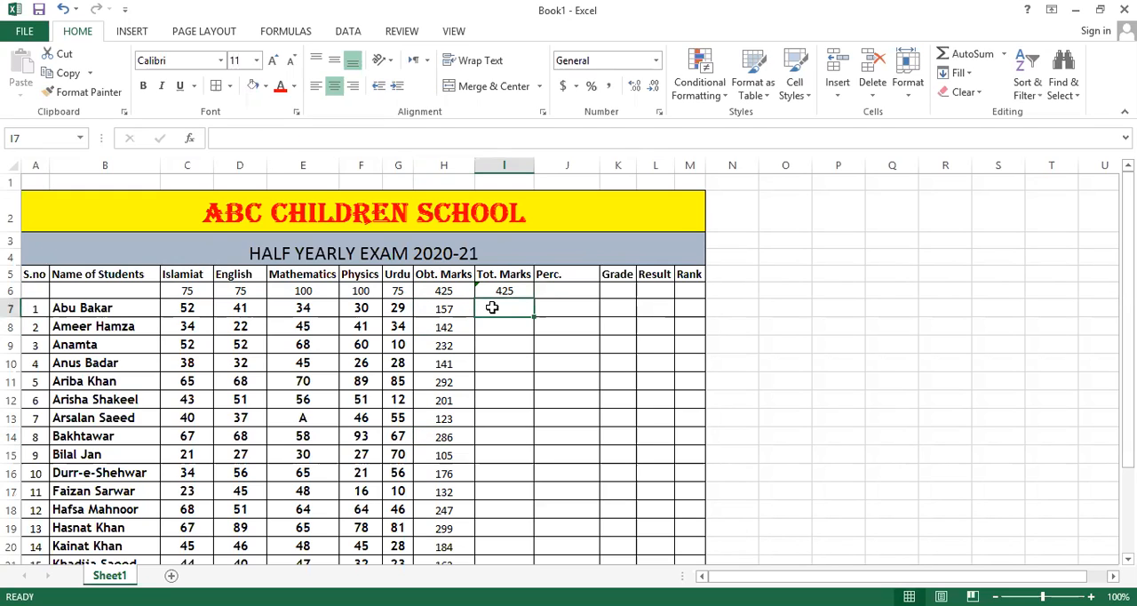
Enter 425 in I7 as the first student's total marks.
click(586, 286)
click(547, 318)
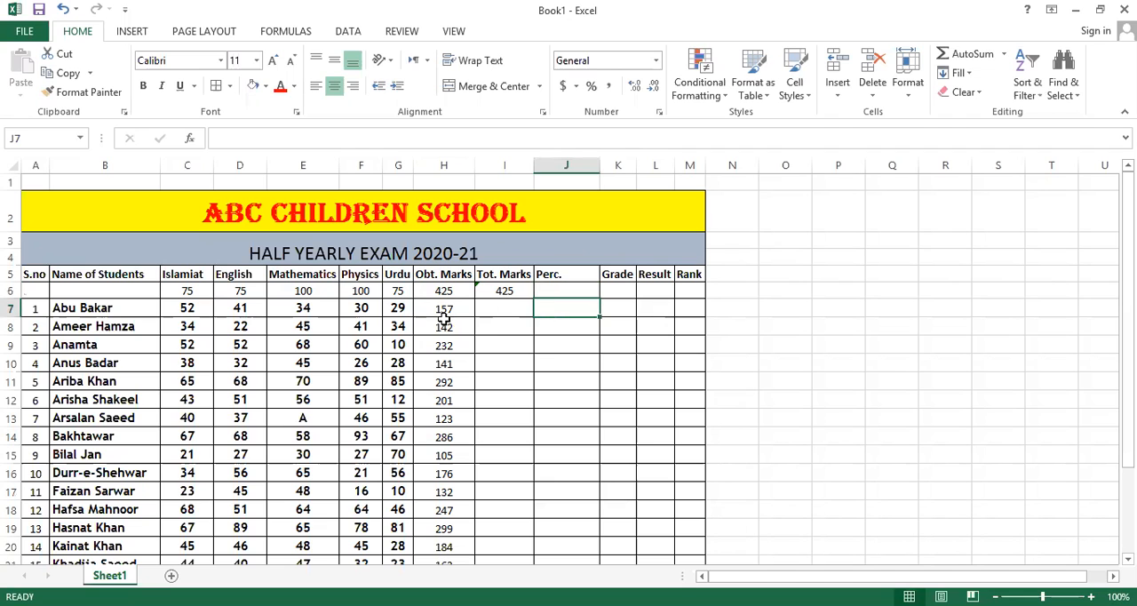
click(488, 309)
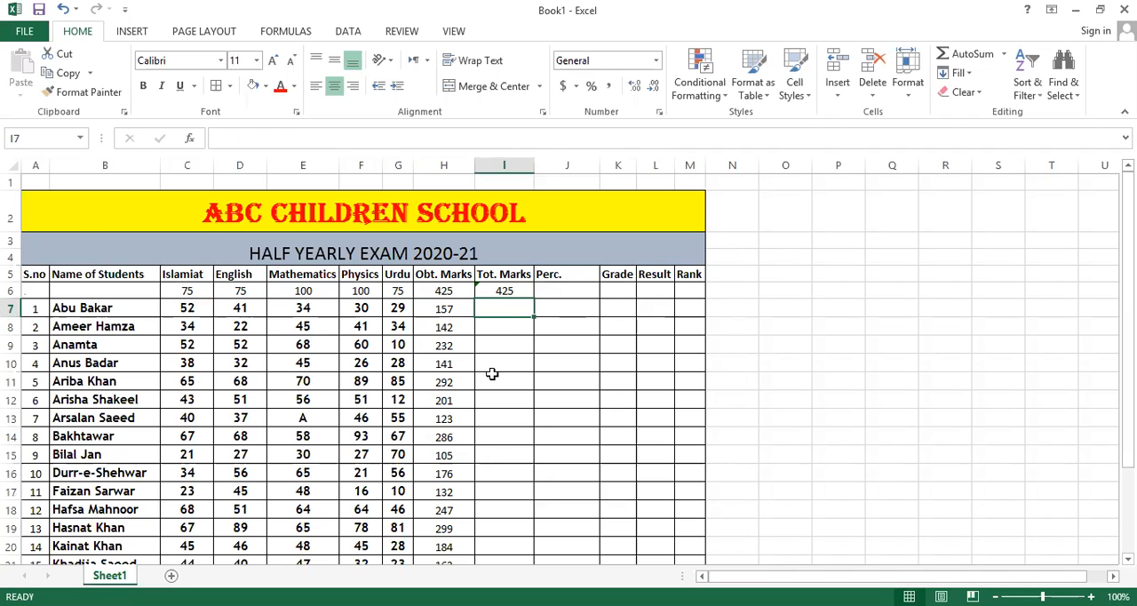
scroll(490, 337, down, 5)
scroll(489, 293, up, 2)
scroll(489, 278, up, 3)
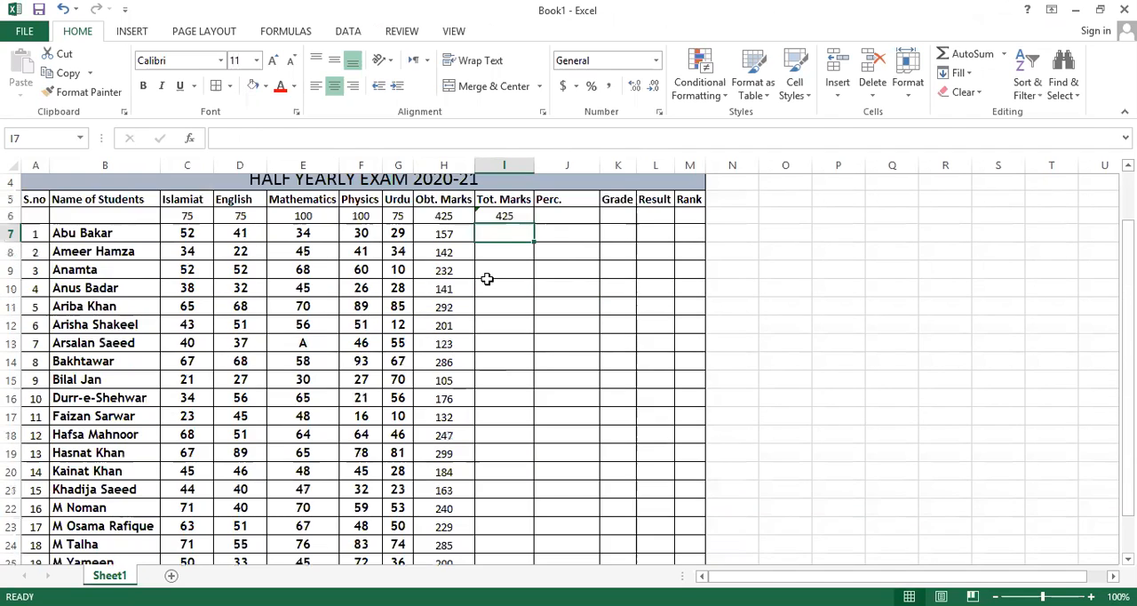
scroll(493, 515, down, 2)
scroll(489, 479, up, 2)
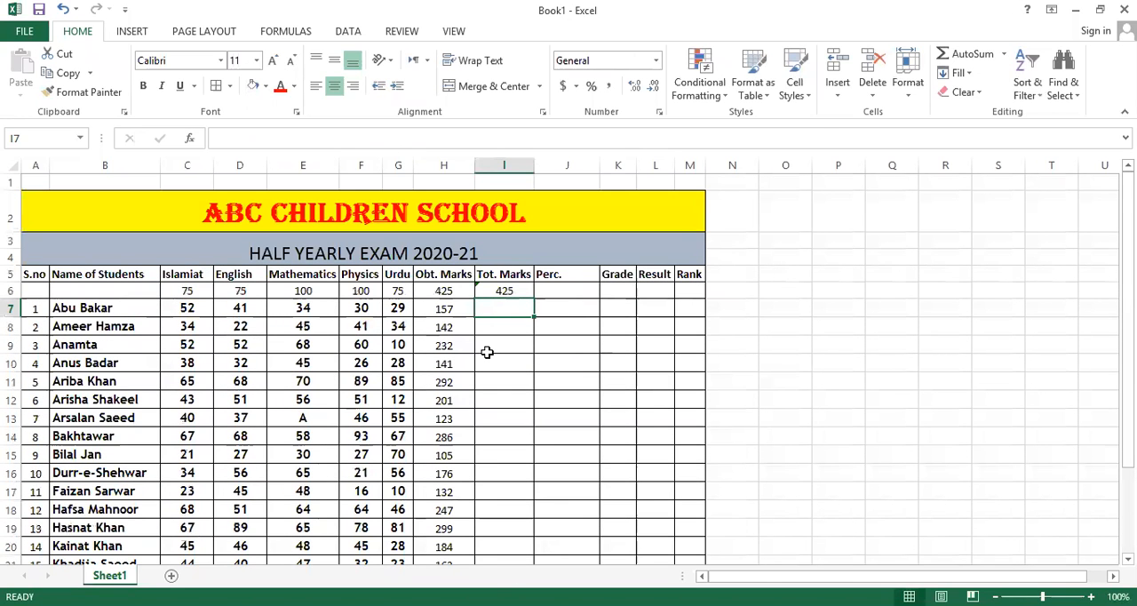
text(425)
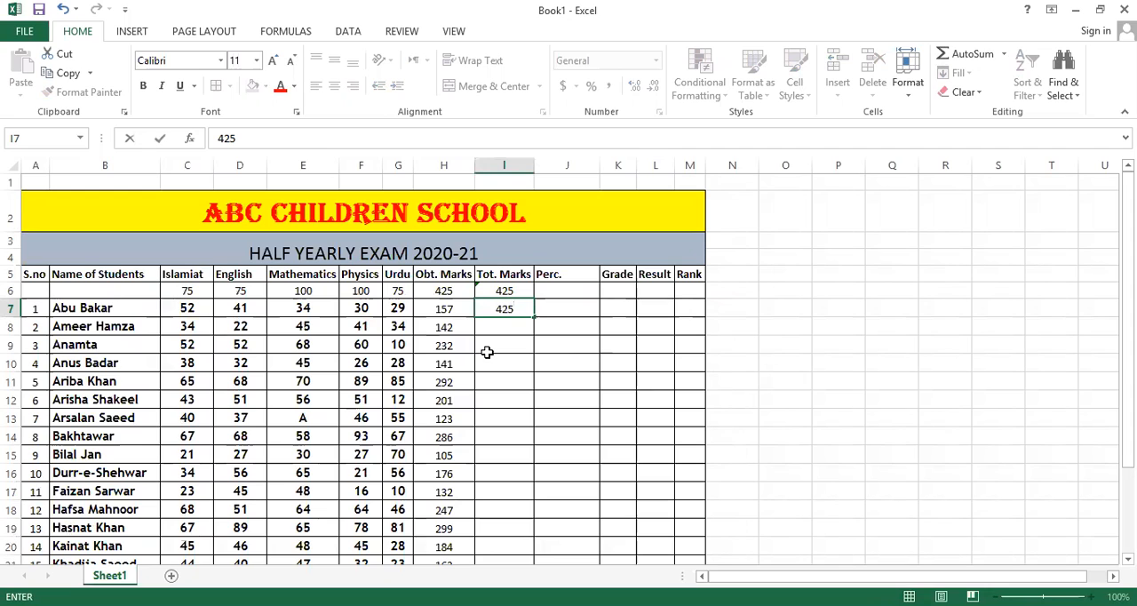
key(Return)
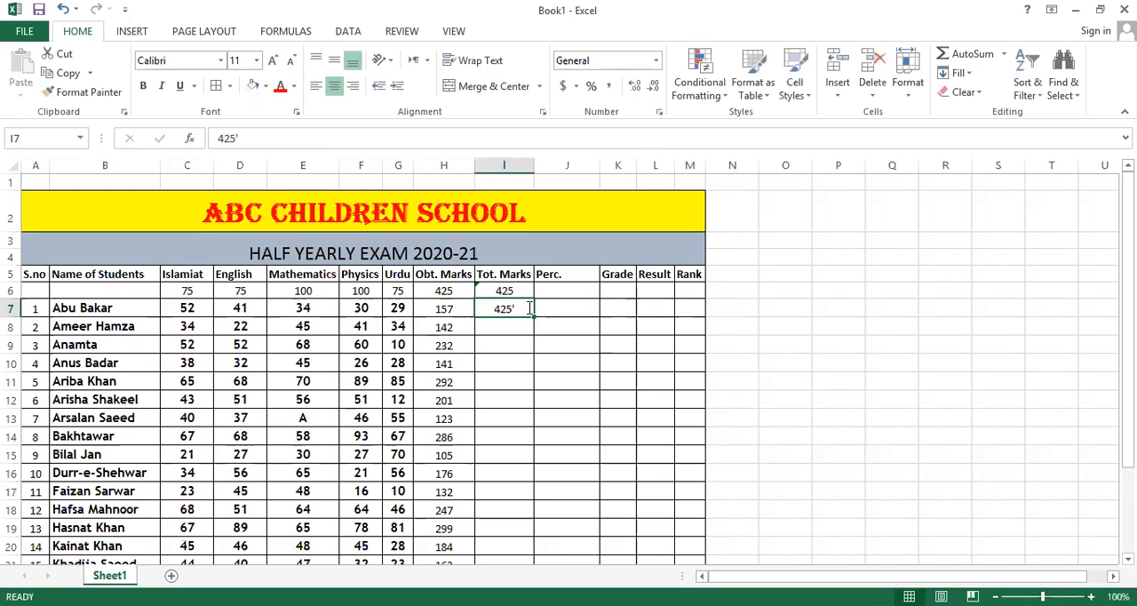
double_click(526, 307)
key(Return)
Copy the 425 in I7 down the Tot. Marks column to I26 for all 20 students.
click(514, 311)
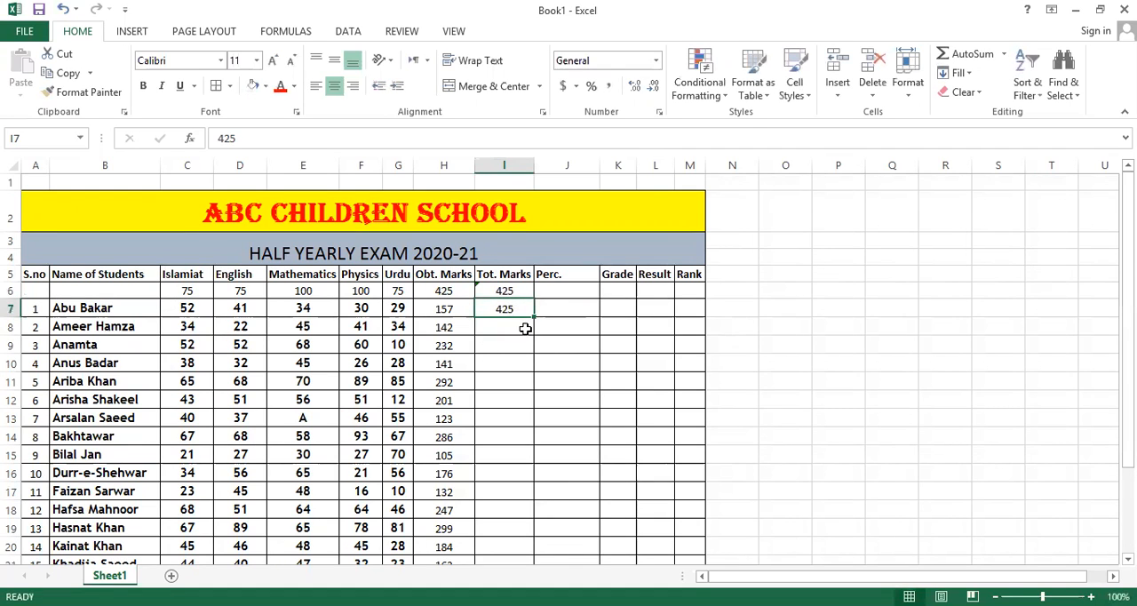
drag(534, 317, 534, 325)
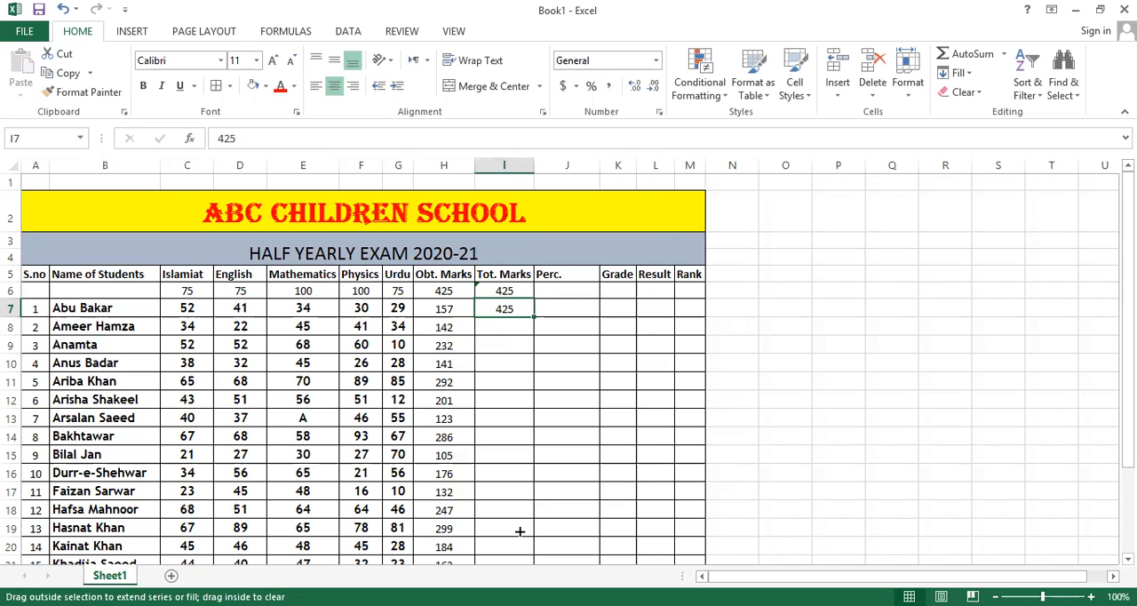
drag(513, 528, 489, 486)
scroll(533, 533, up, 2)
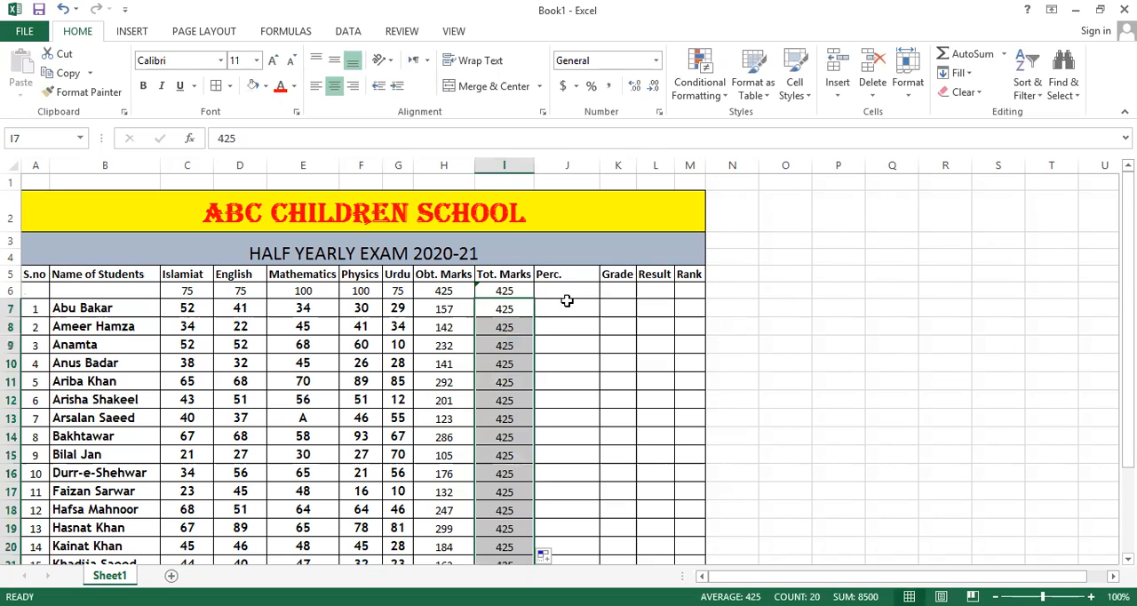
Review the subject marks, obtained marks and total marks across all student rows.
click(564, 305)
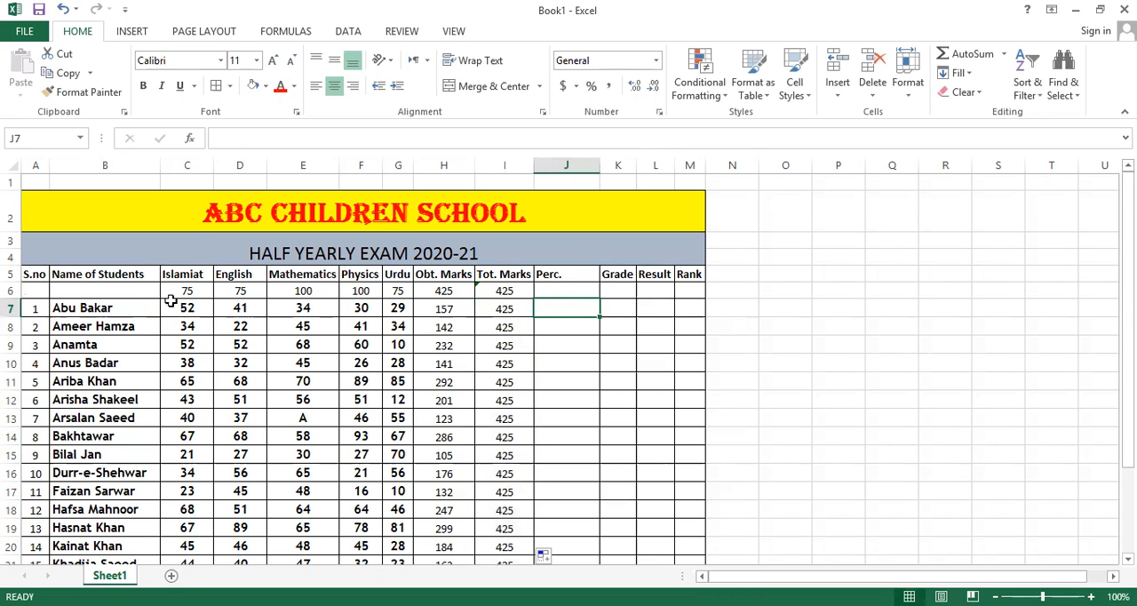
scroll(173, 323, down, 2)
scroll(172, 350, up, 2)
scroll(357, 369, down, 2)
scroll(418, 391, up, 2)
scroll(444, 315, down, 1)
scroll(445, 271, up, 1)
scroll(445, 271, down, 1)
scroll(445, 271, down, 1)
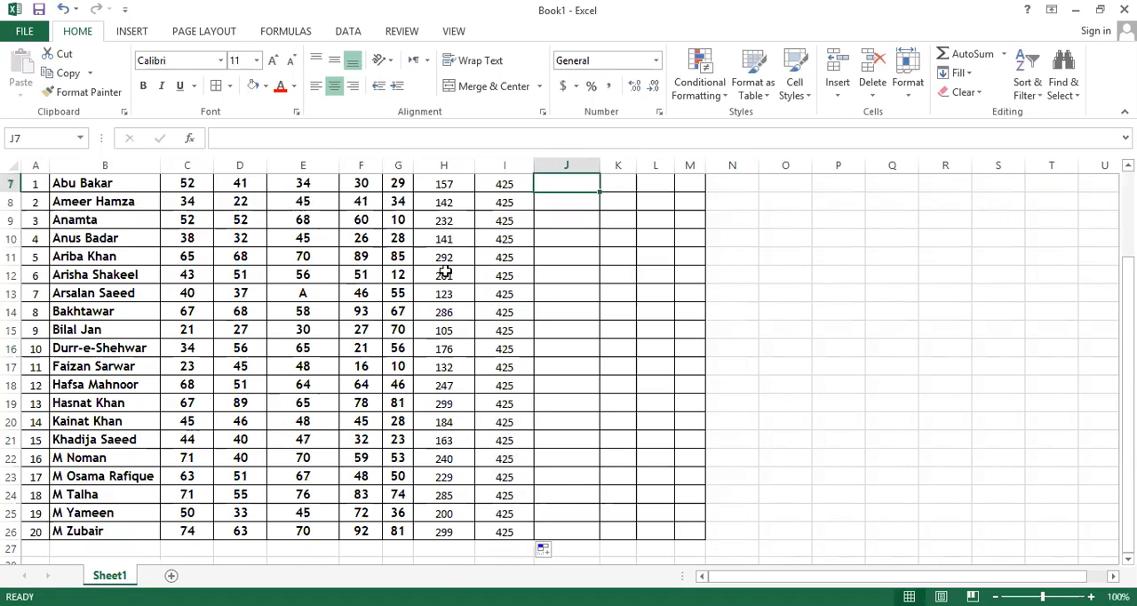
scroll(444, 271, up, 2)
scroll(497, 395, down, 2)
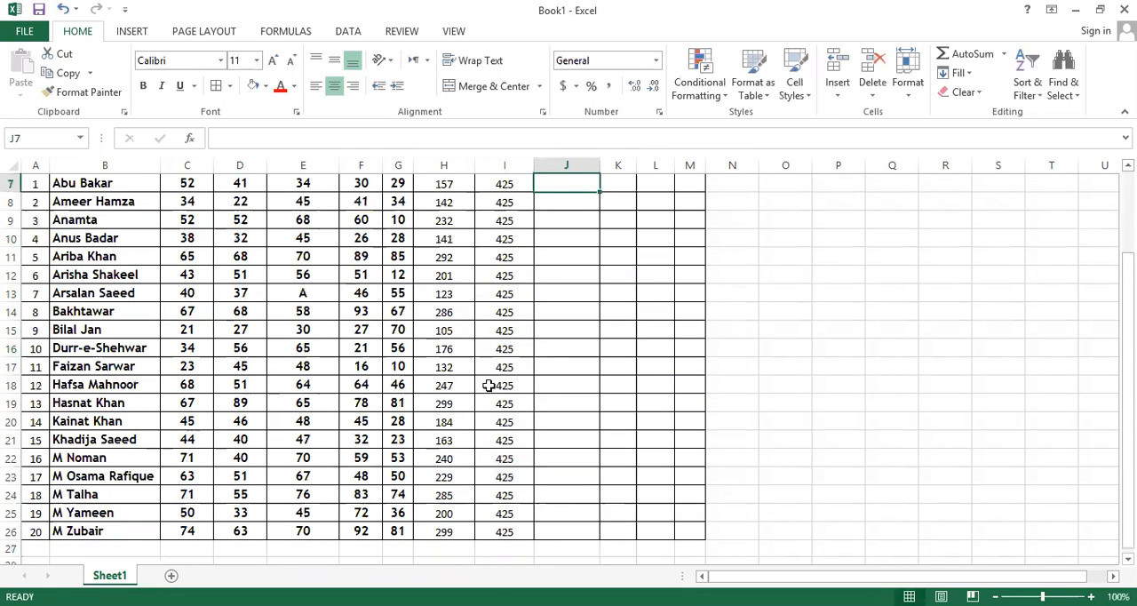
scroll(484, 378, up, 2)
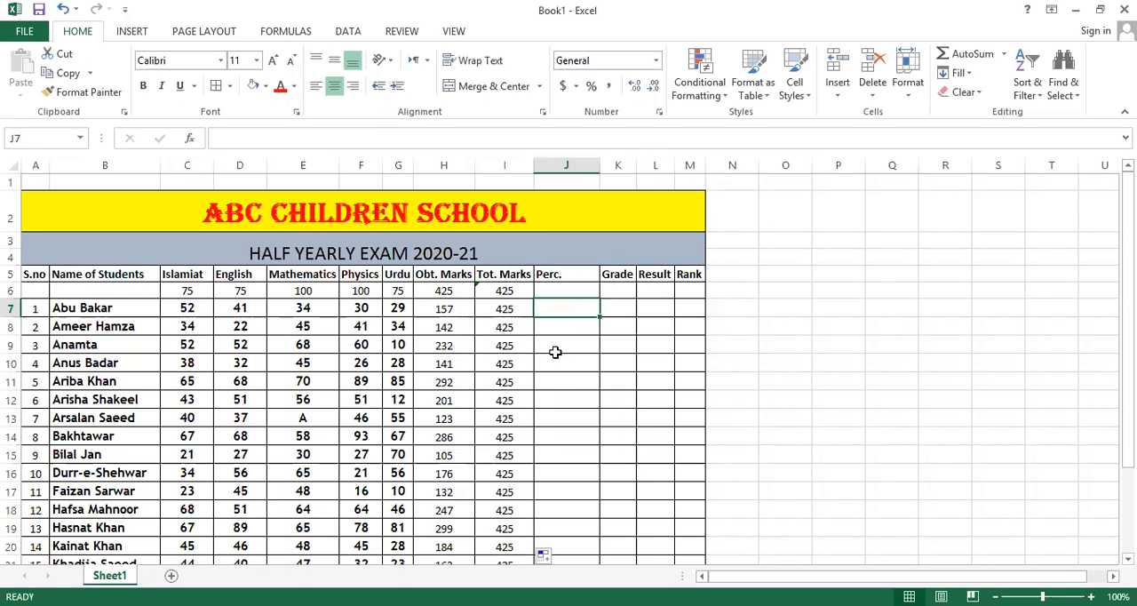
Calculate the first student's percentage in J7 with the formula =(H7/I7*100).
text(=)
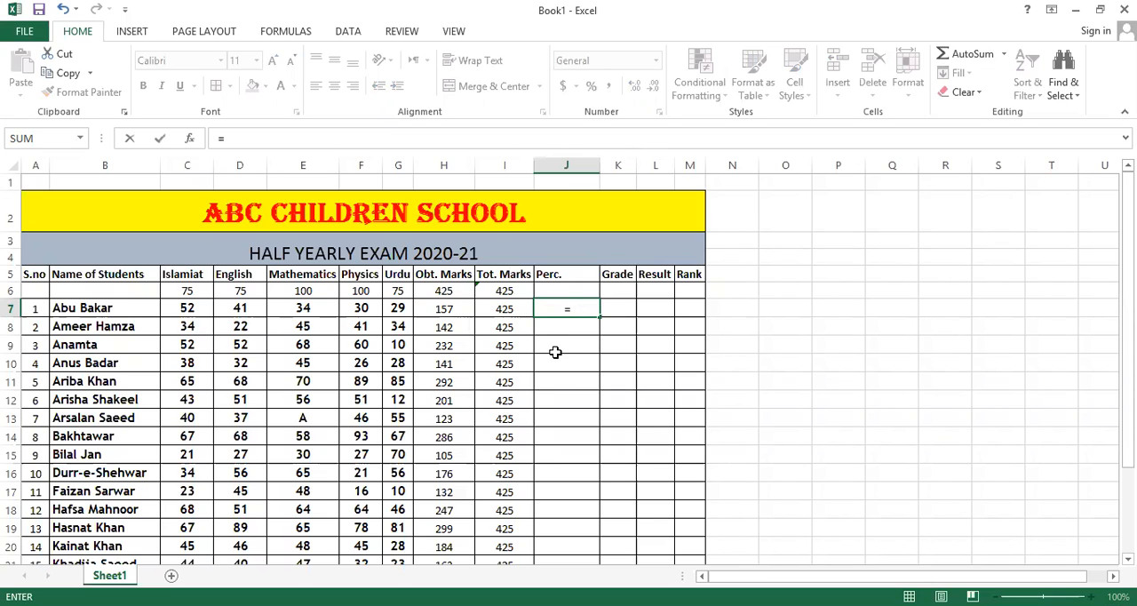
text(()
key(Left)
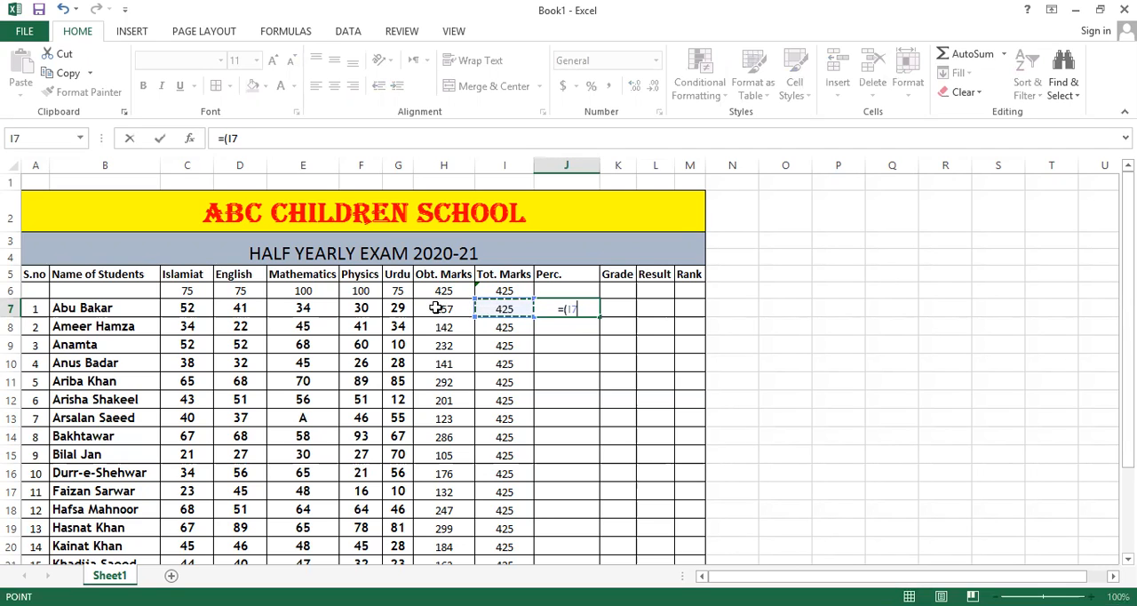
key(Left)
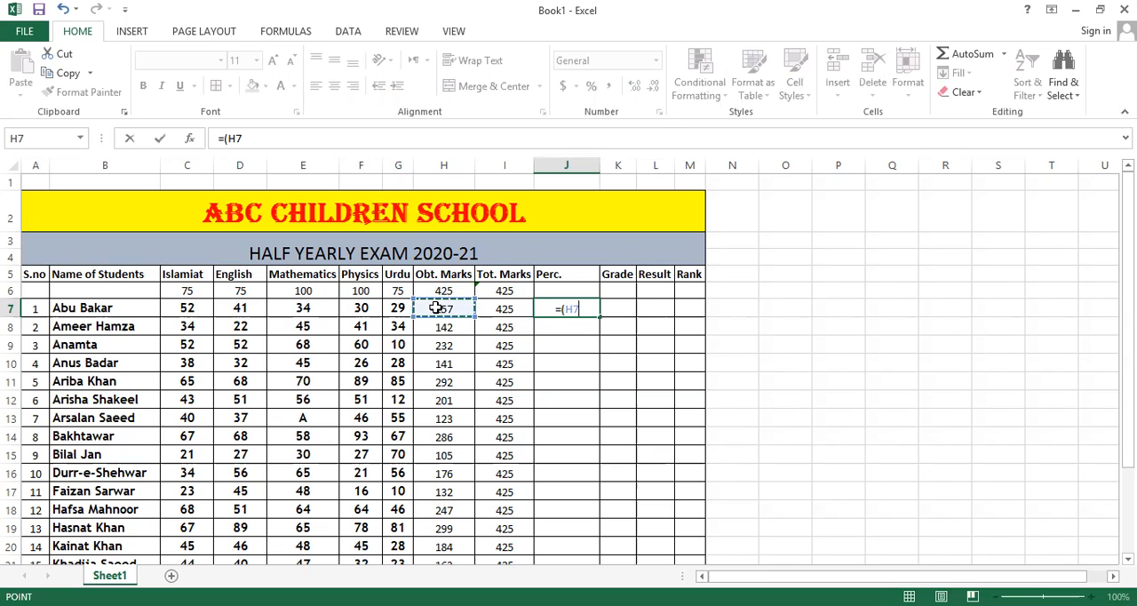
text(/)
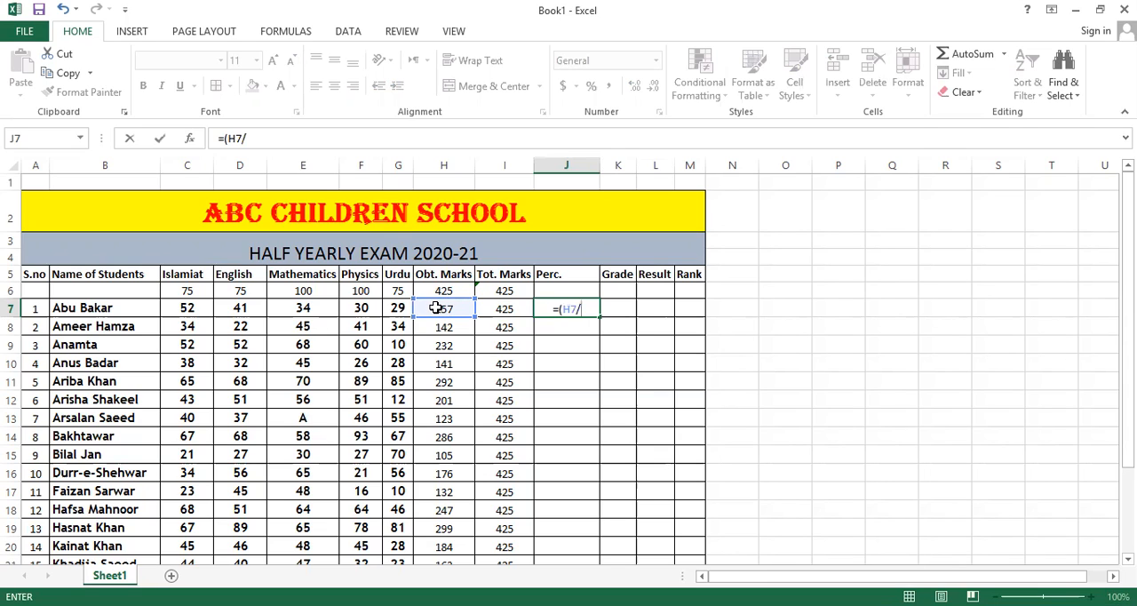
click(507, 307)
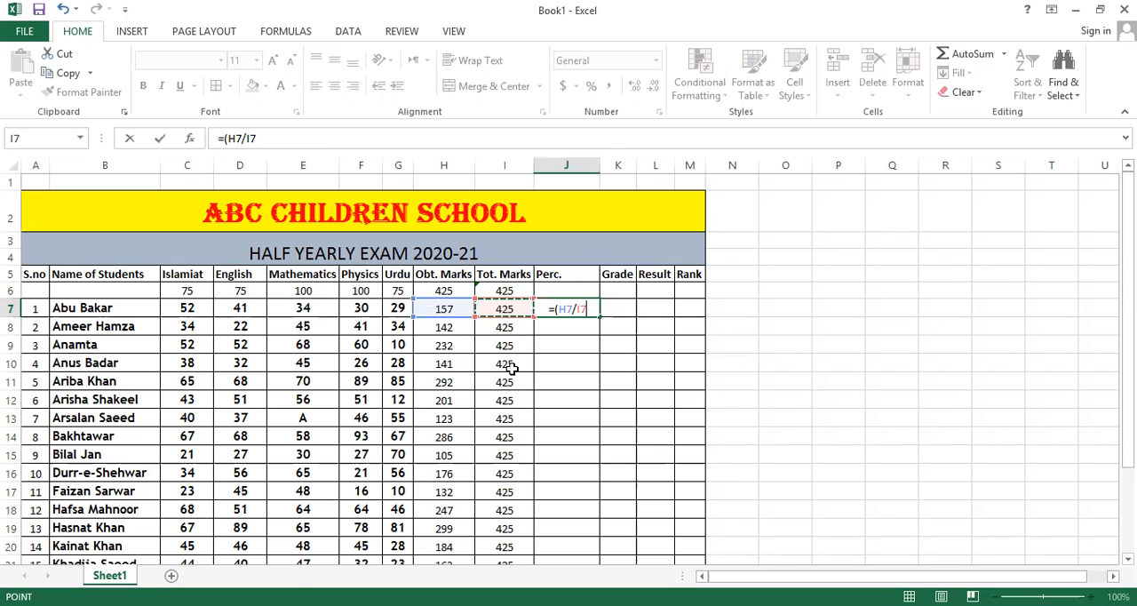
text(*)
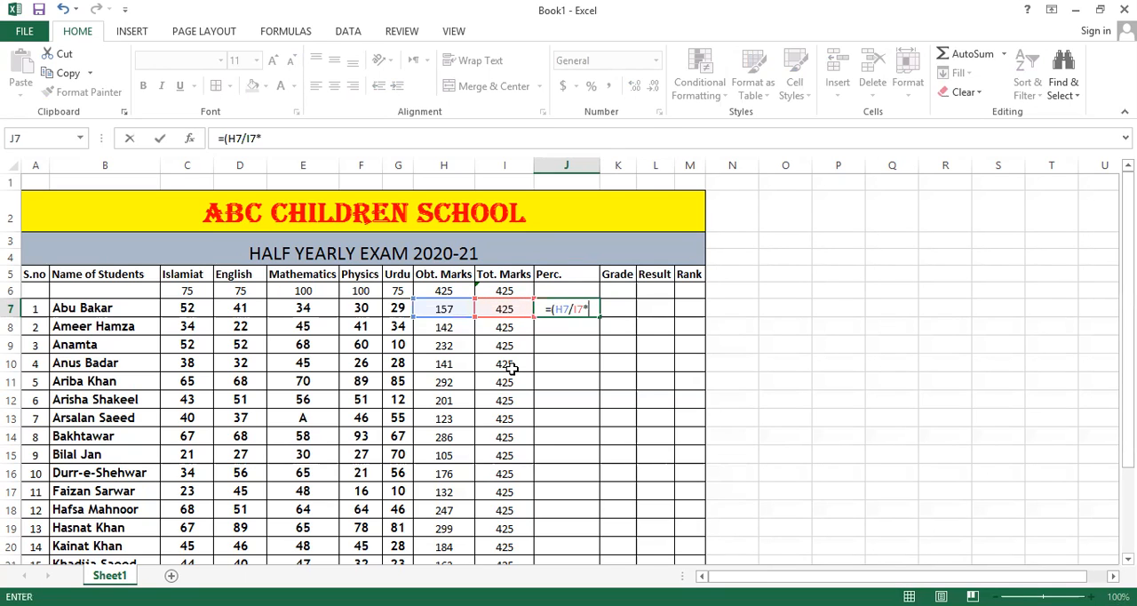
text(100))
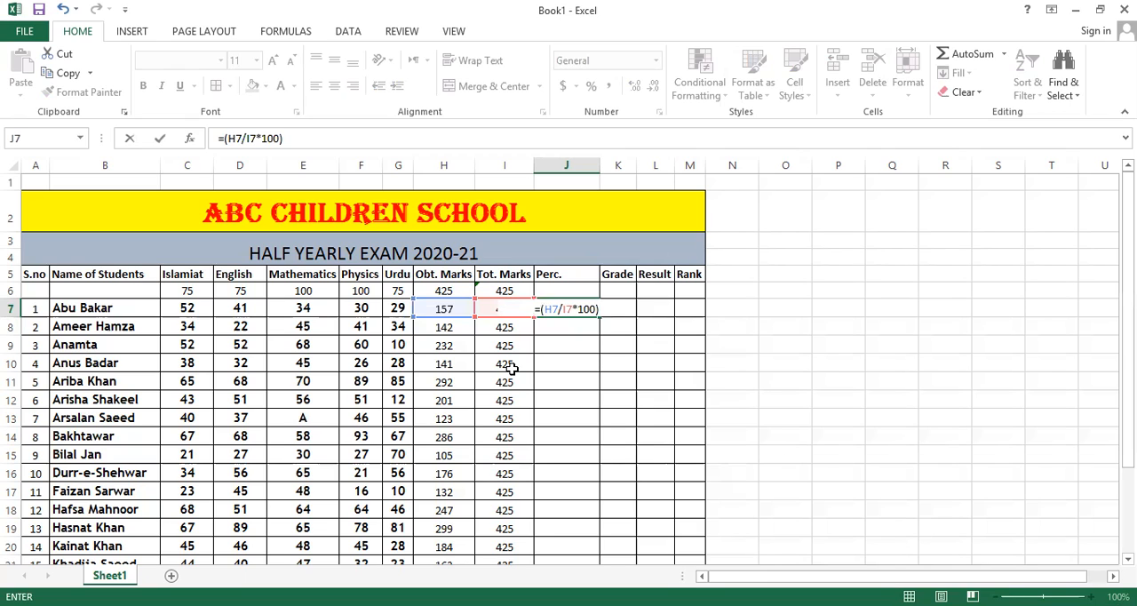
key(Return)
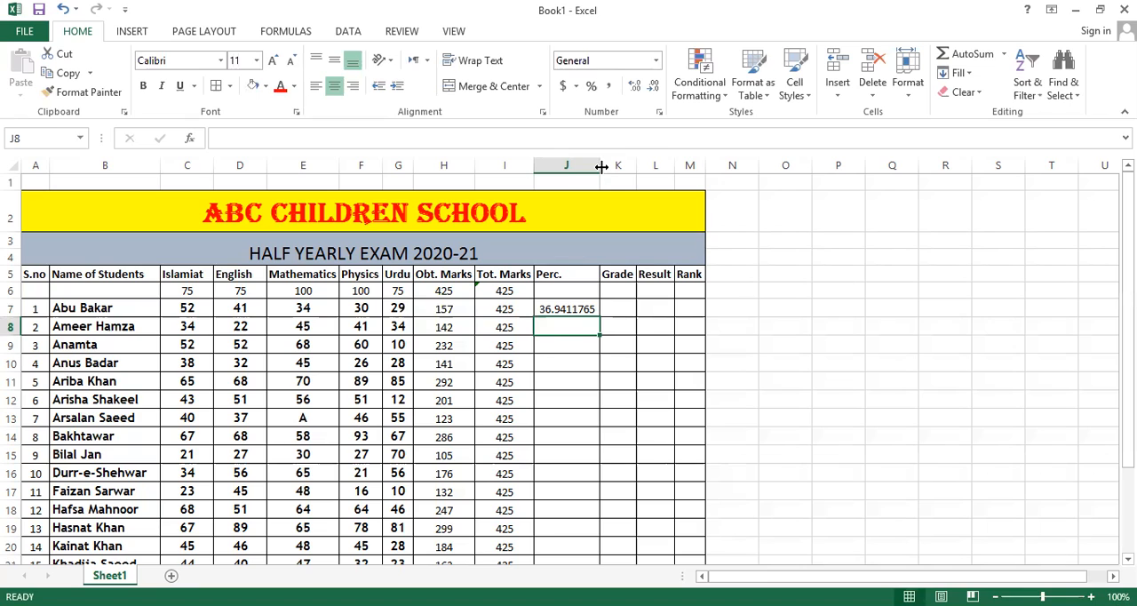
Narrow the Perc. column and fill the percentage formula from J7 down to J26.
drag(599, 167, 569, 166)
click(554, 308)
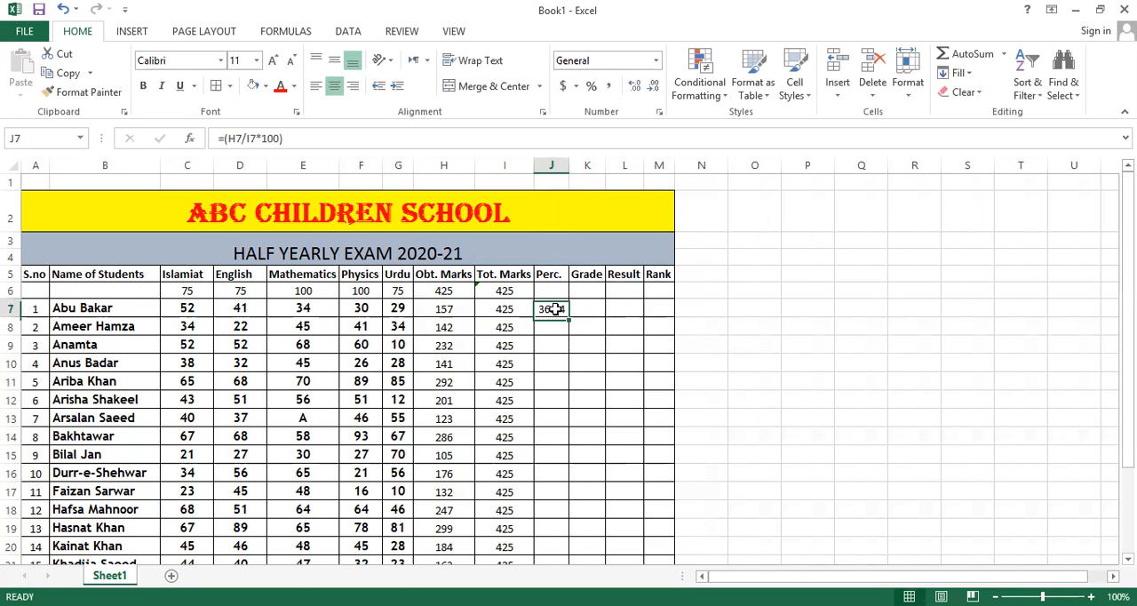
drag(553, 324, 554, 355)
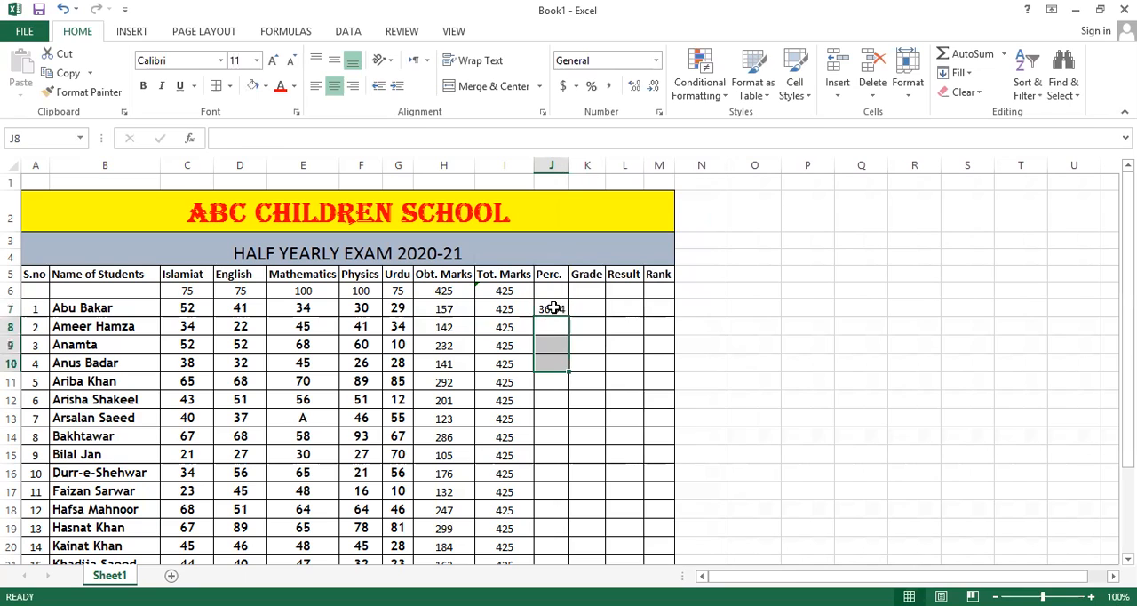
click(553, 308)
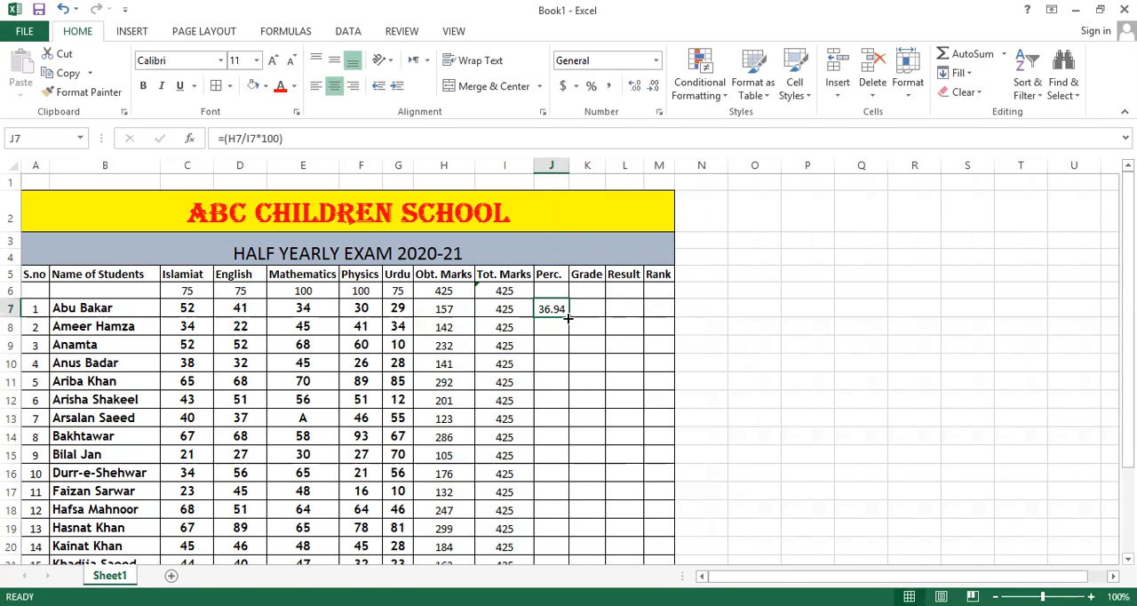
drag(569, 318, 559, 532)
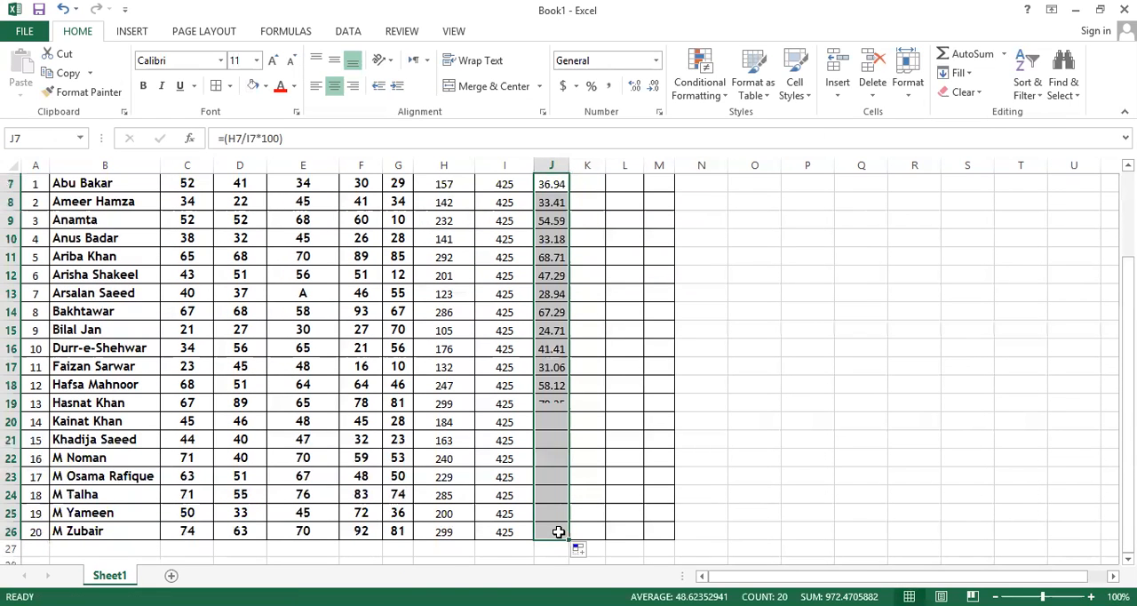
Check the calculated percentages in the Perc. column, comparing the marks in row 19 with the formula in J19.
scroll(536, 493, up, 2)
scroll(536, 493, down, 3)
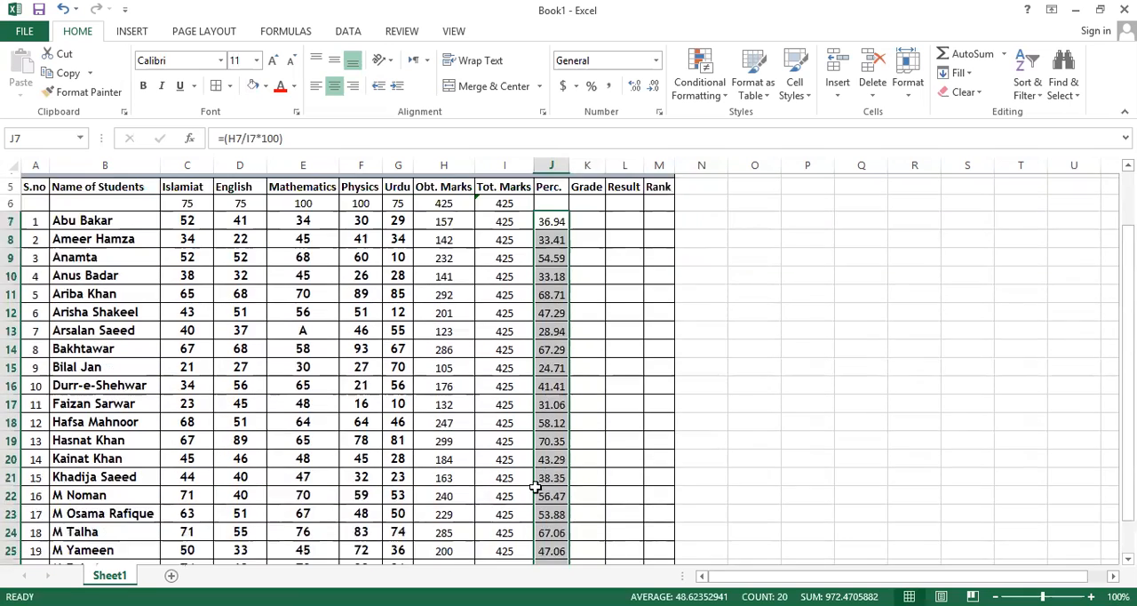
click(488, 367)
drag(104, 347, 462, 349)
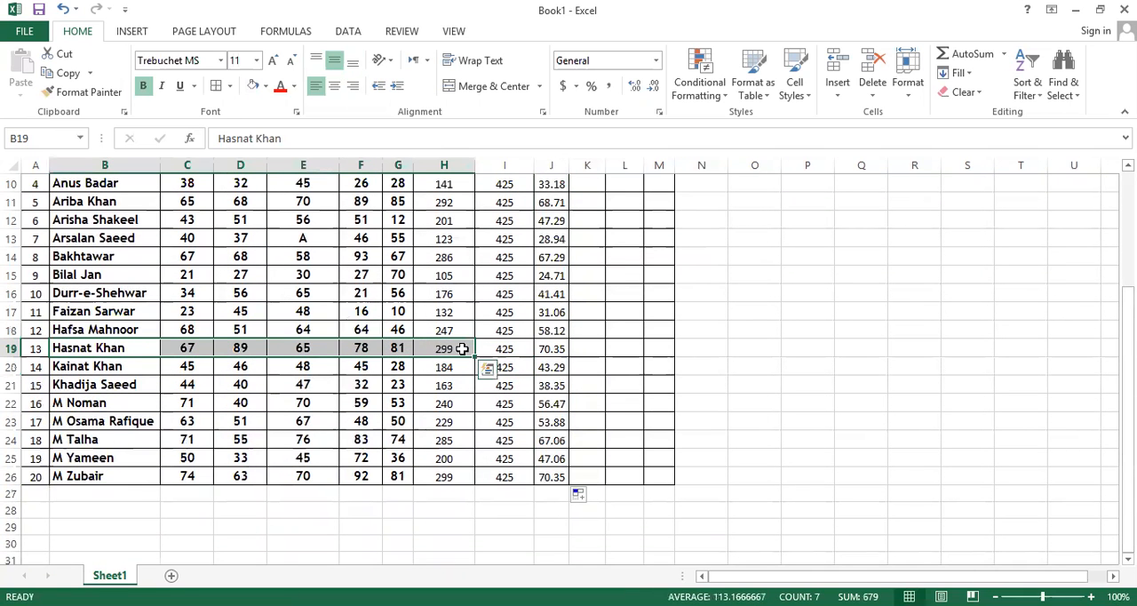
click(551, 349)
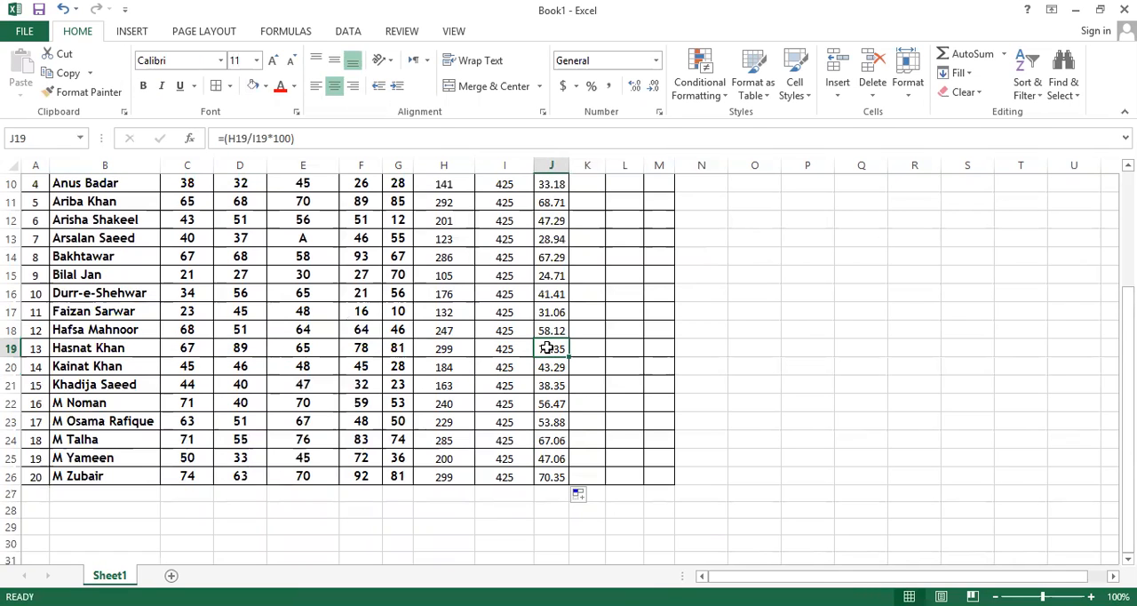
scroll(546, 348, up, 3)
scroll(548, 329, down, 3)
scroll(542, 355, up, 1)
scroll(542, 356, up, 2)
scroll(551, 463, down, 2)
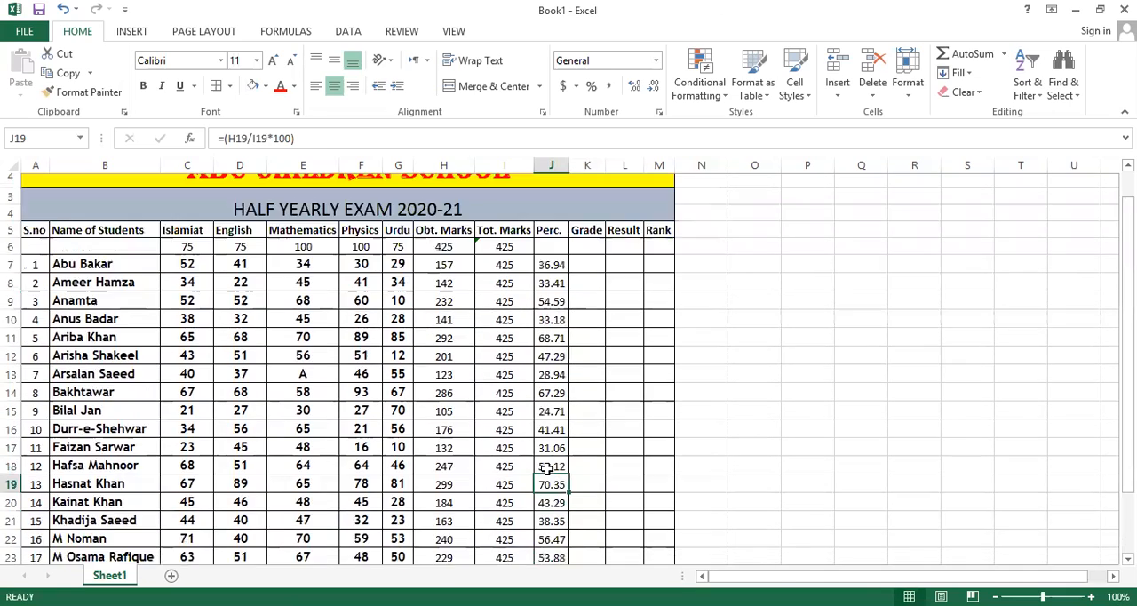
scroll(551, 355, up, 2)
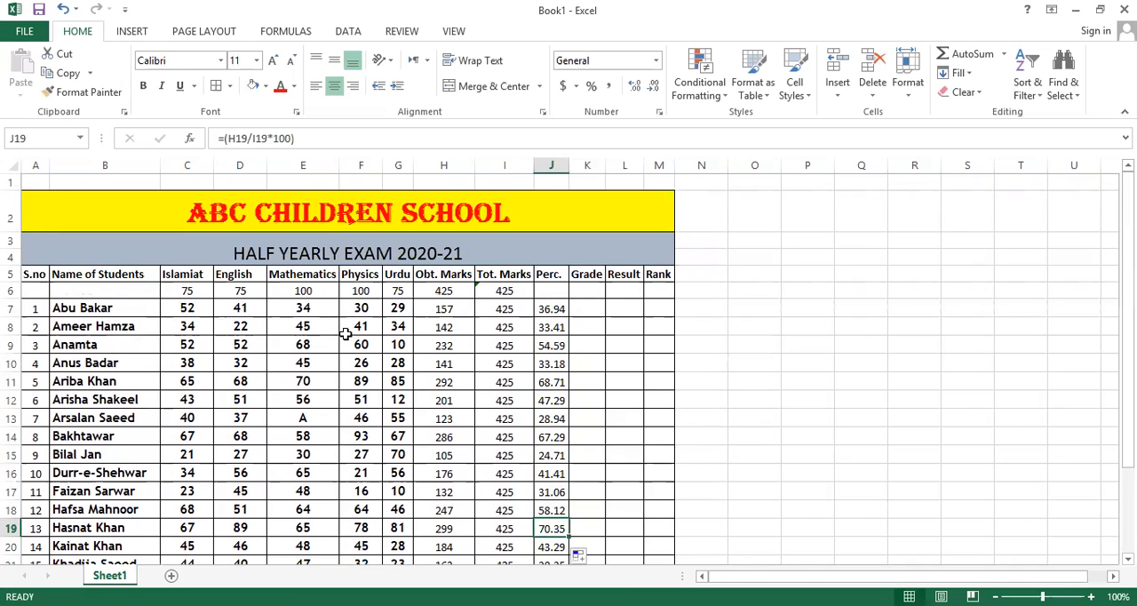
Select the first student's Grade cell, K7.
click(586, 310)
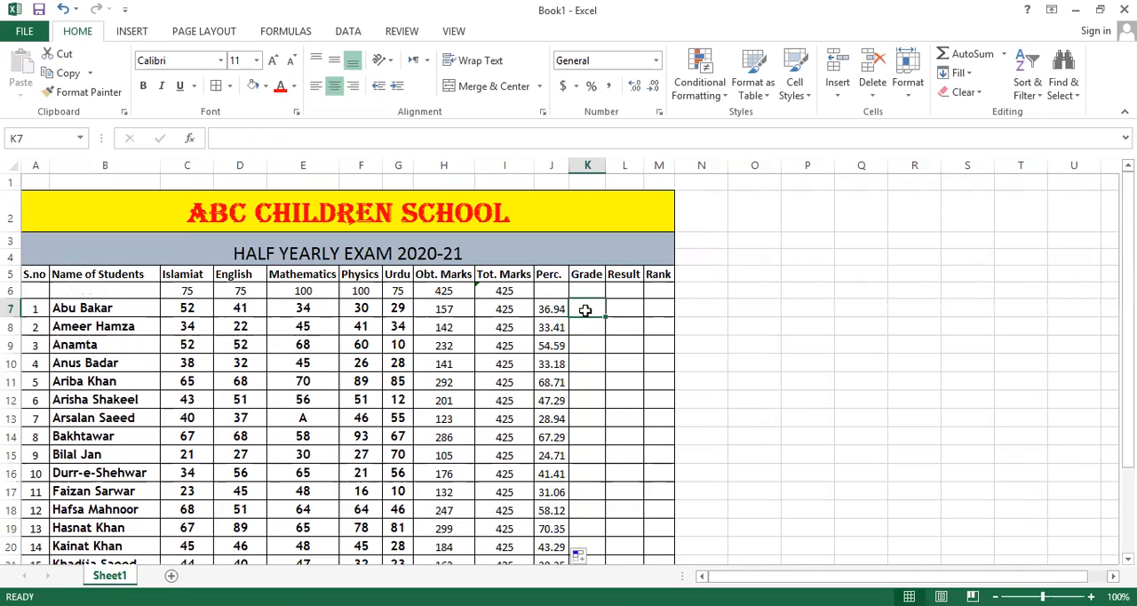
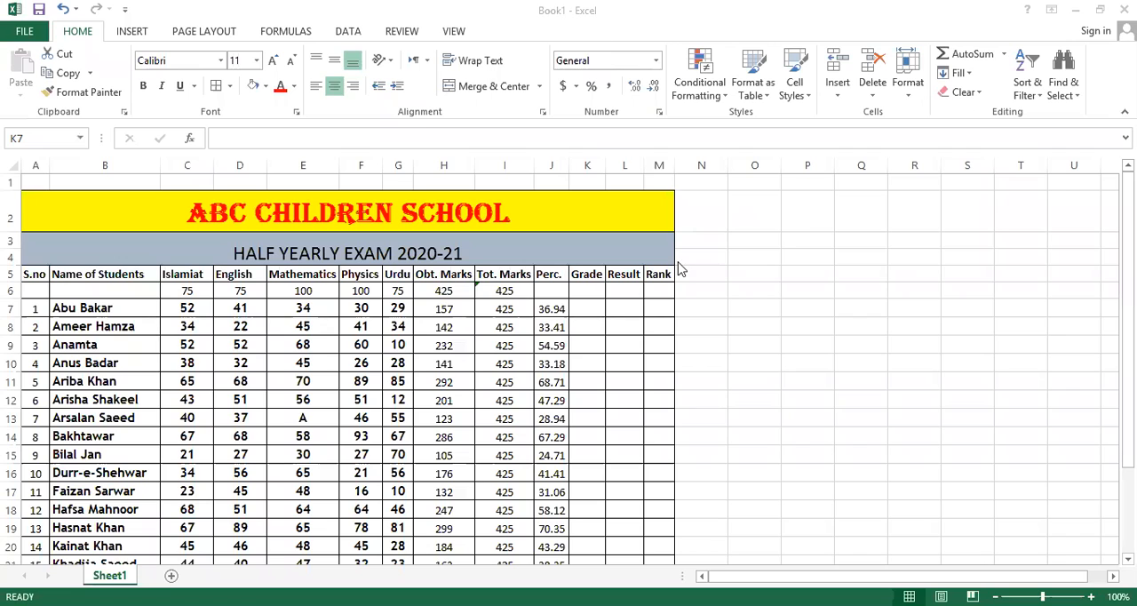
Widen the Grade column and start the first student's grade formula in K7 with =if(J7>=80,"A+",If(.
click(586, 309)
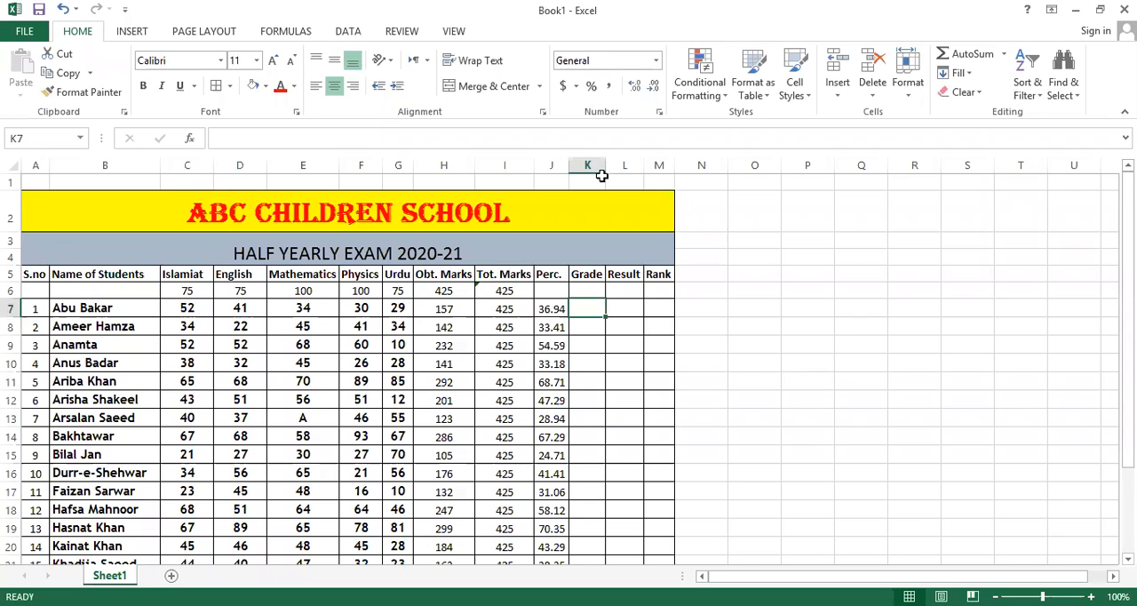
drag(629, 168, 631, 168)
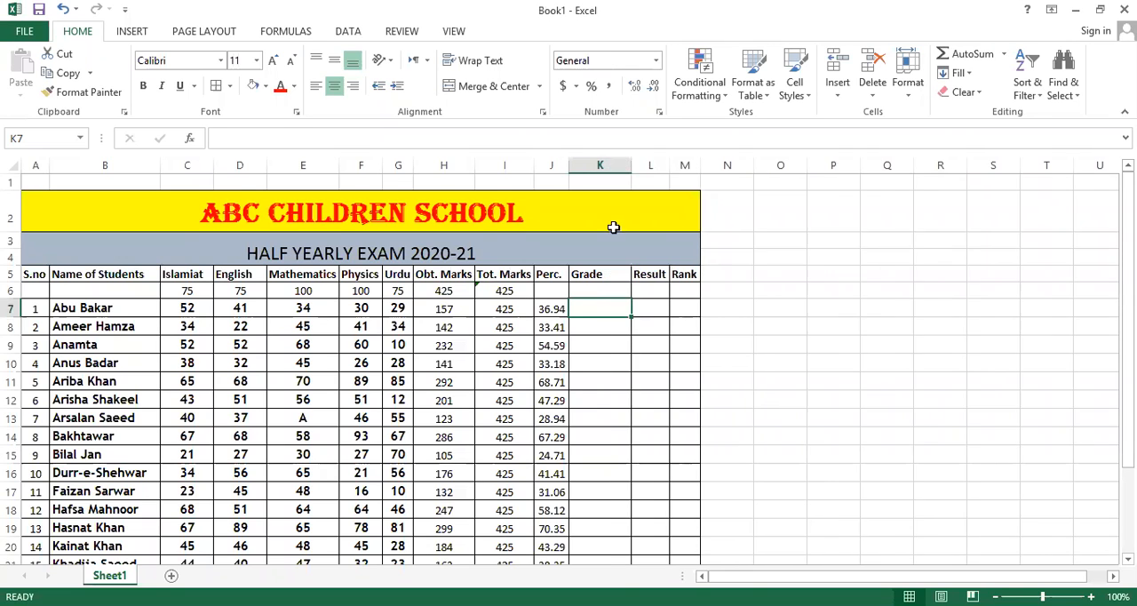
double_click(599, 308)
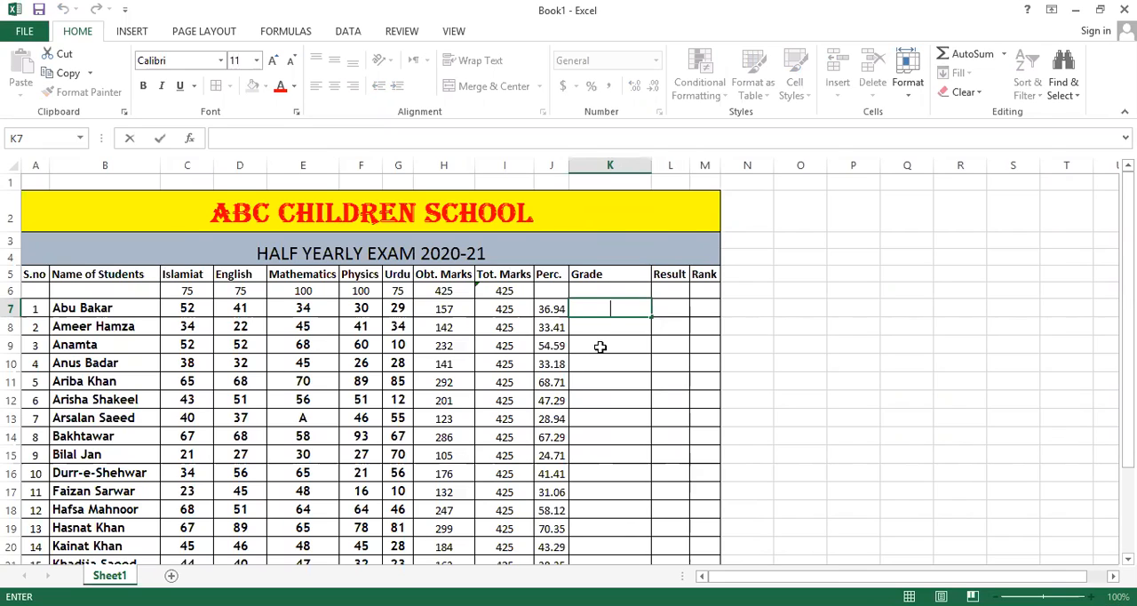
text(=)
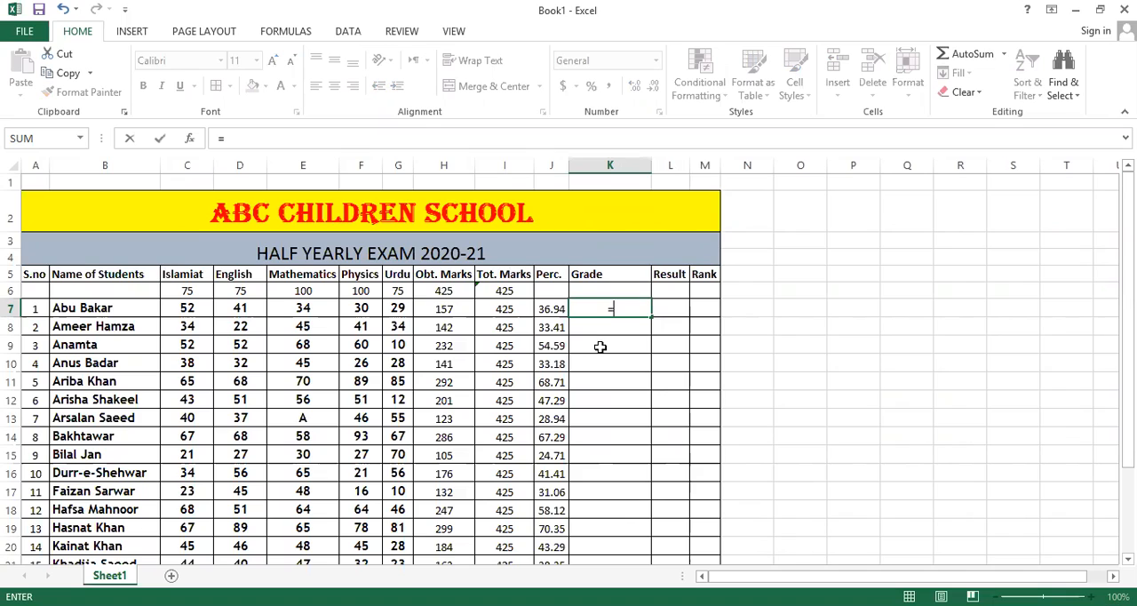
text(if)
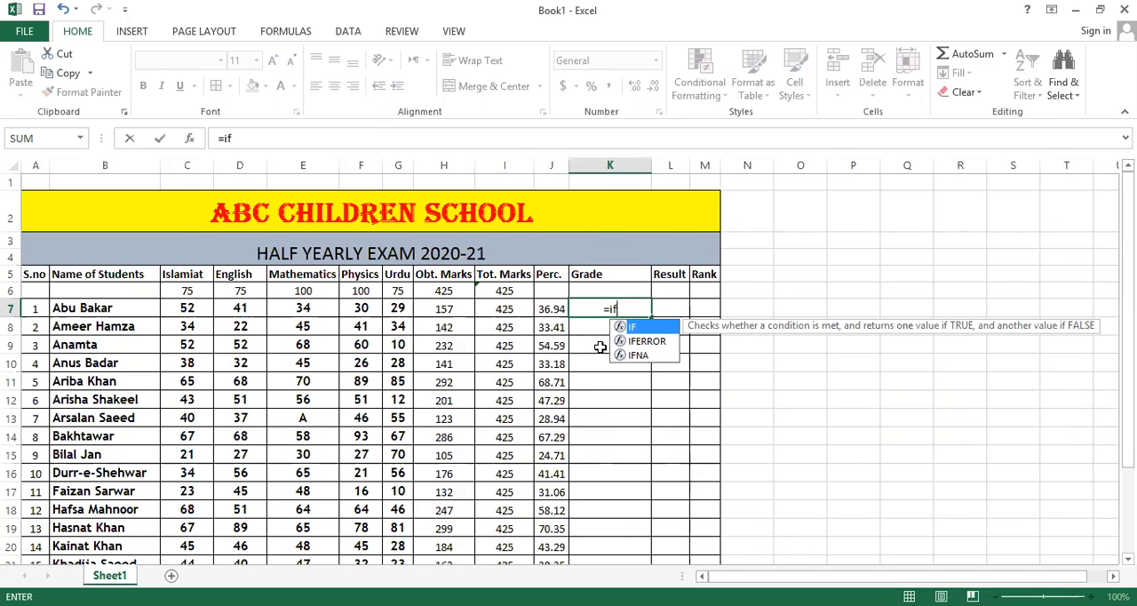
text(()
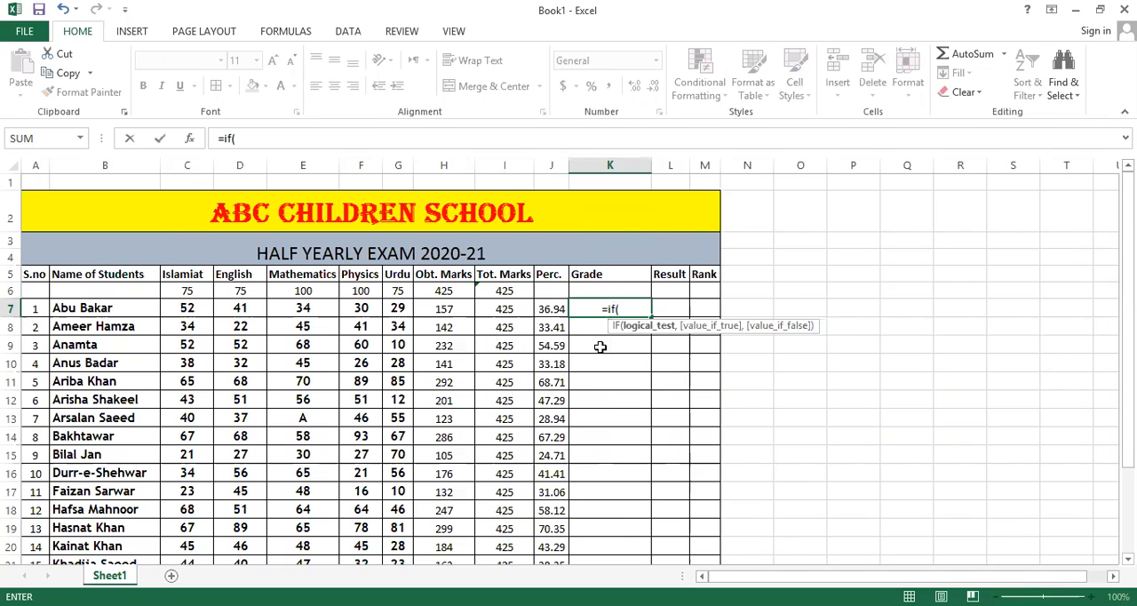
click(542, 307)
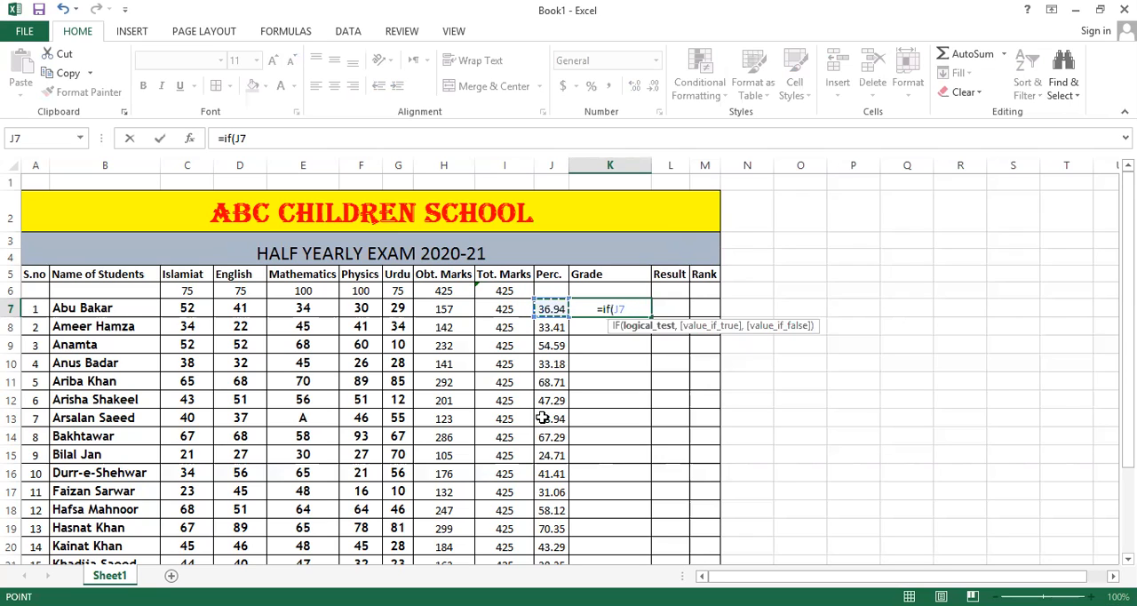
text(>)
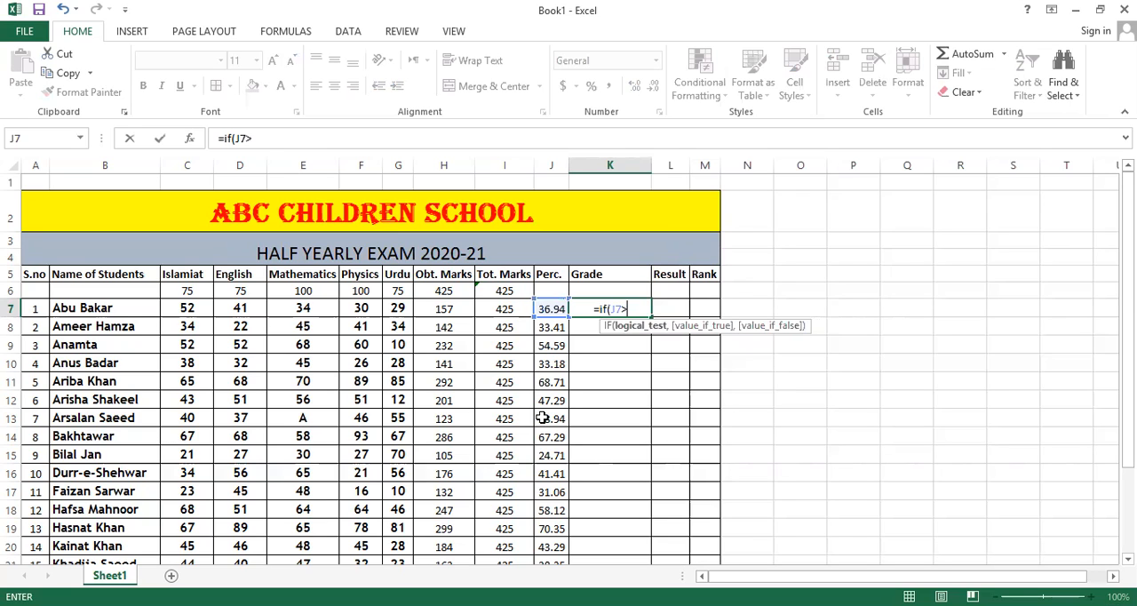
text(=)
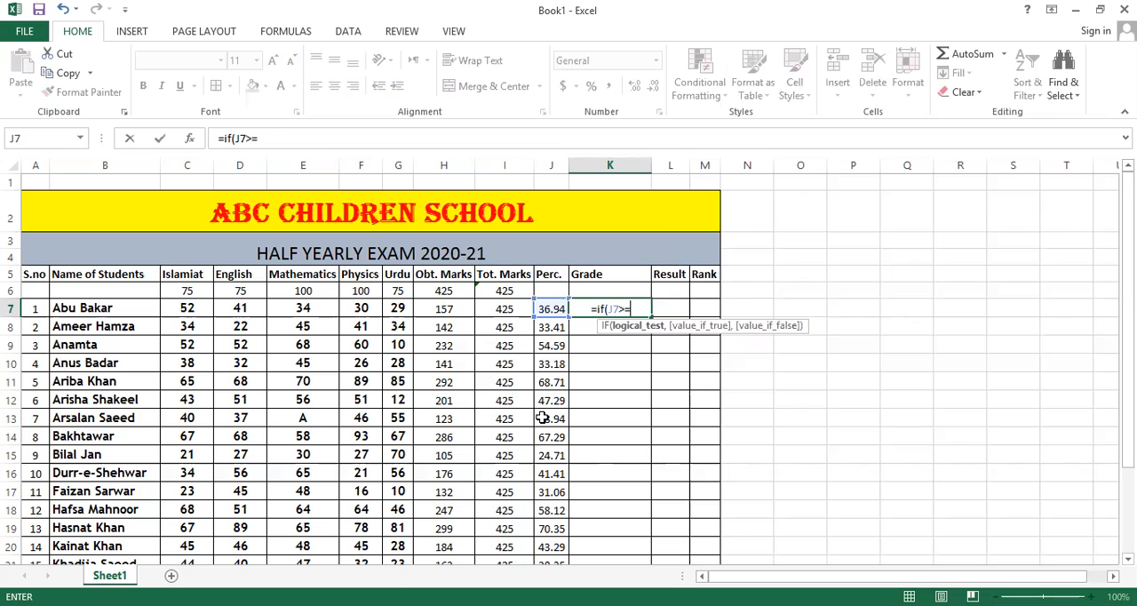
text(80)
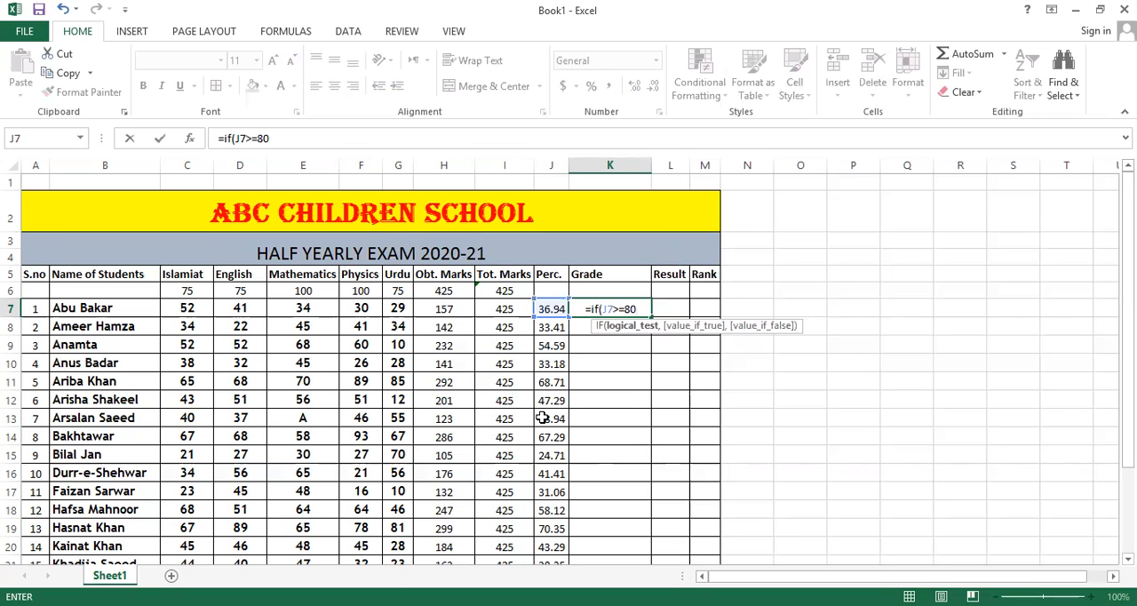
text(,)
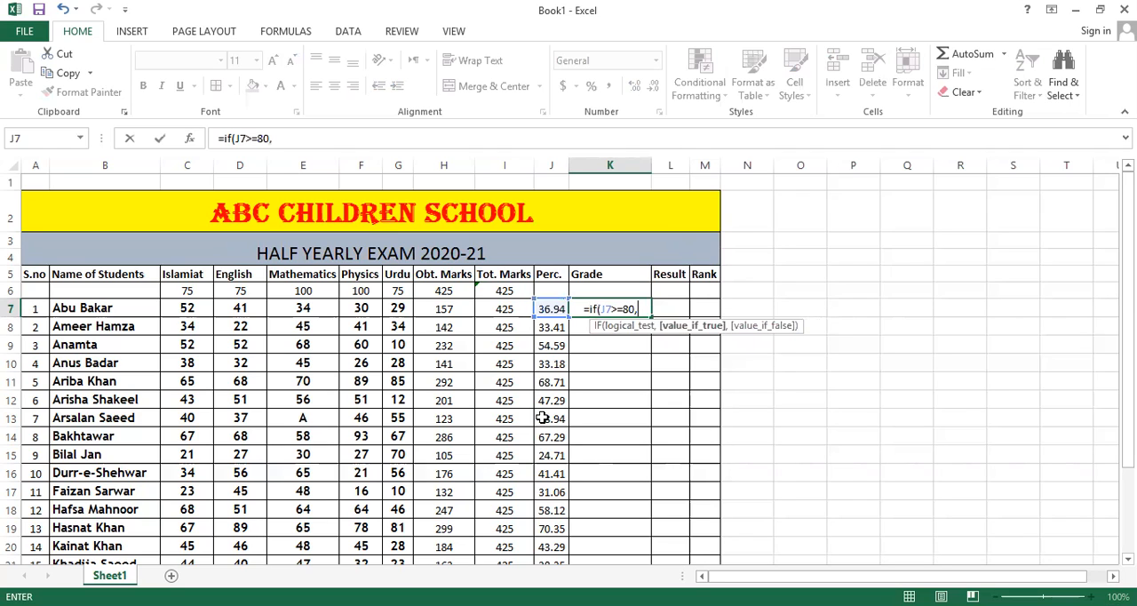
text(")
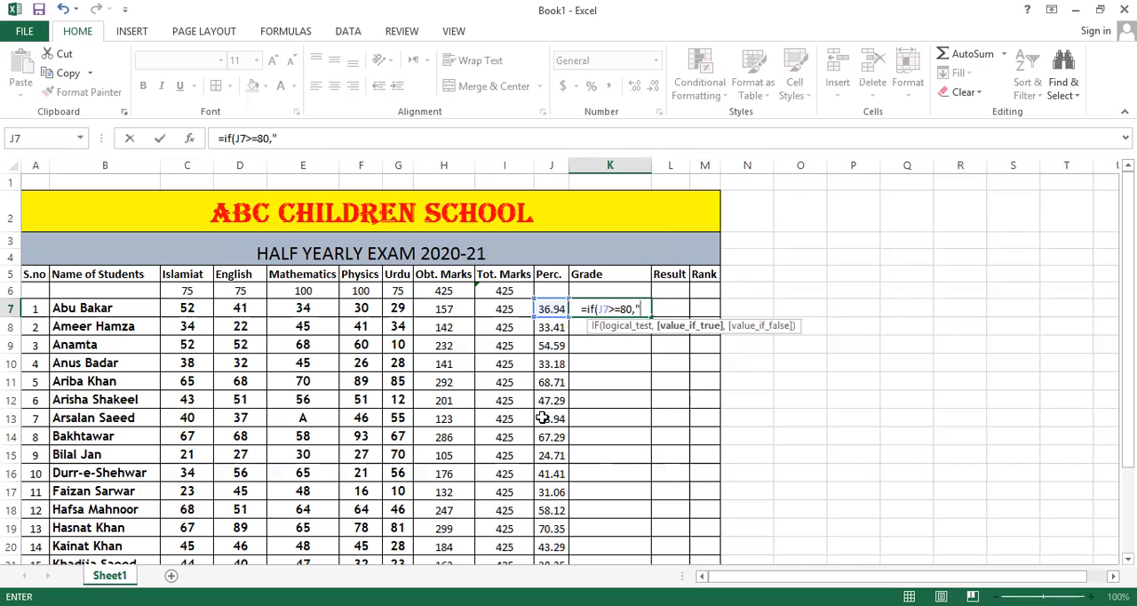
text(A+)
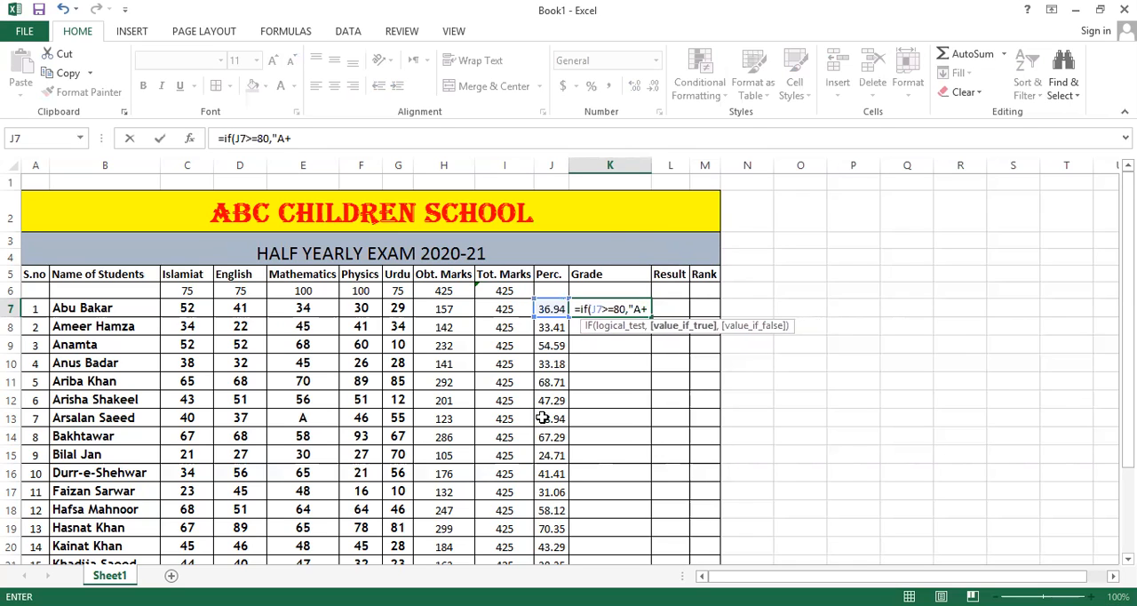
text(")
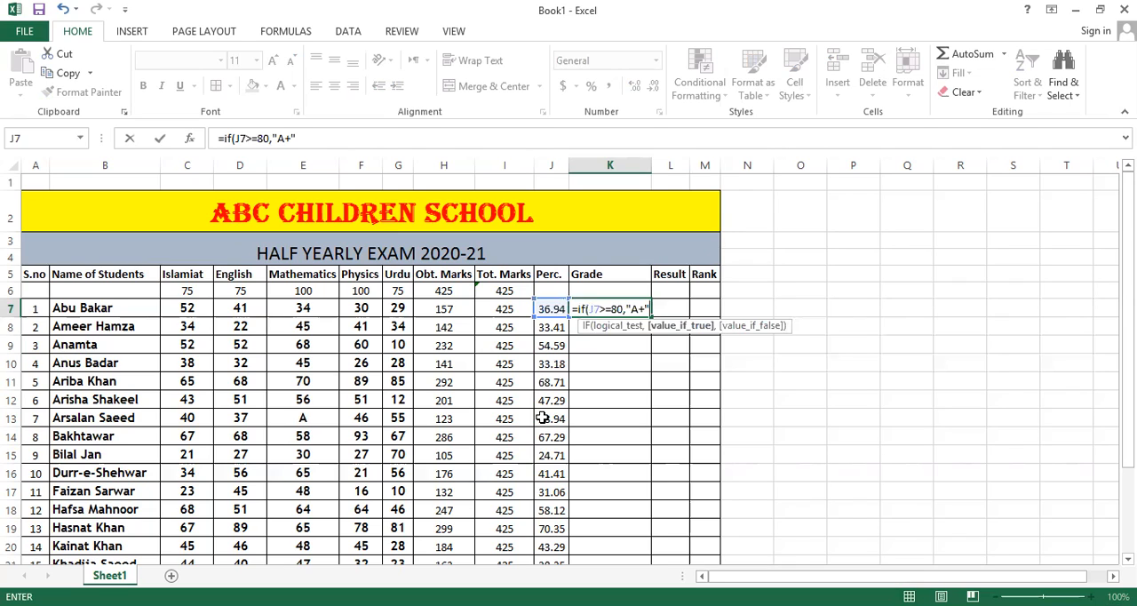
text(,)
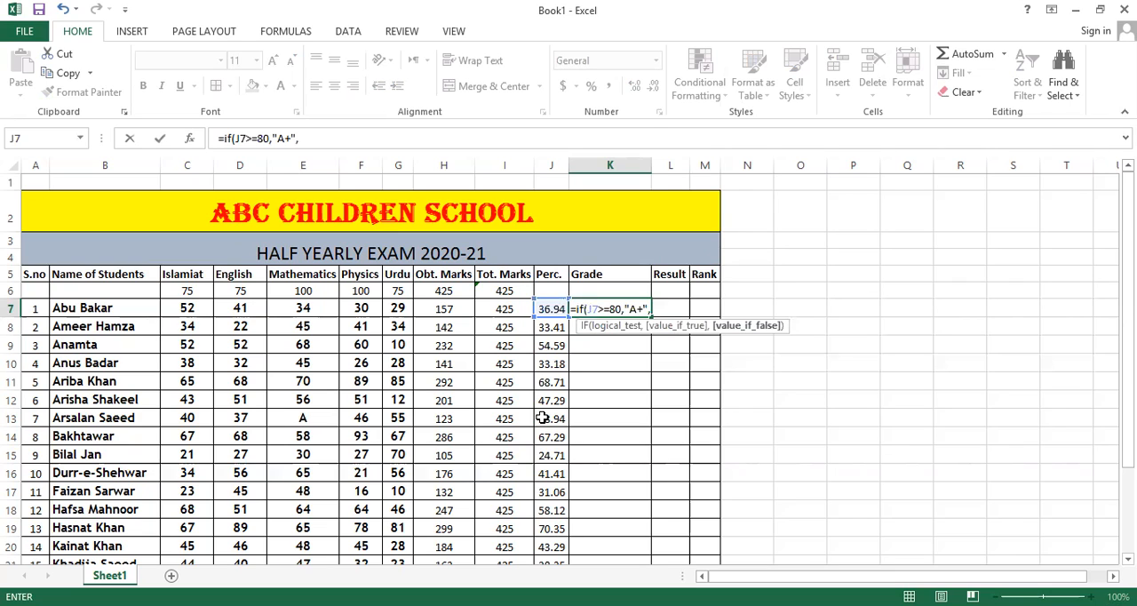
text(If()
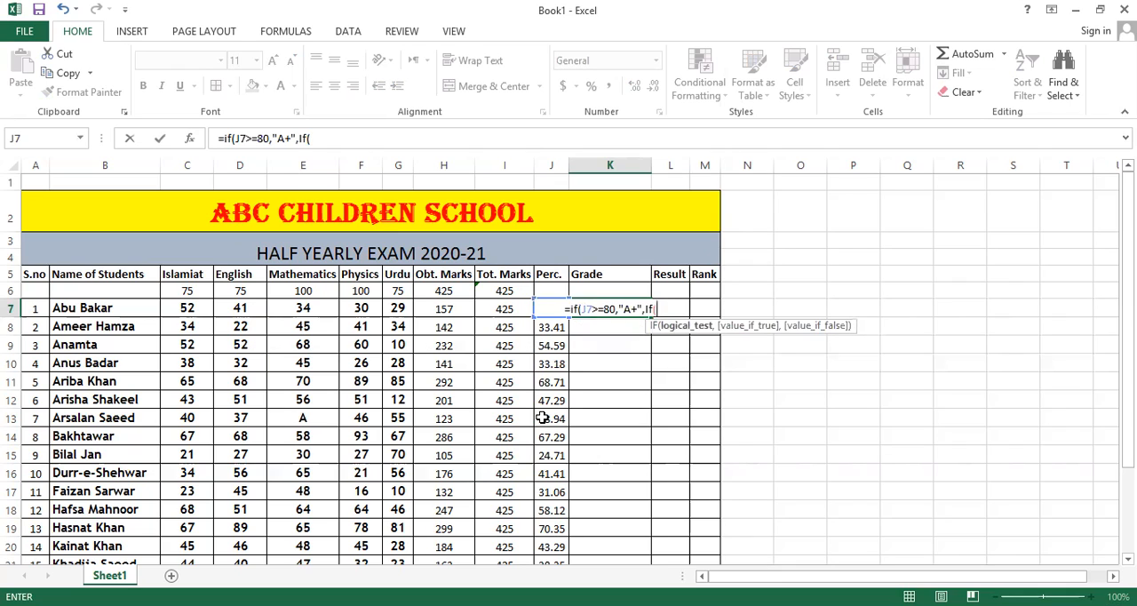
click(549, 305)
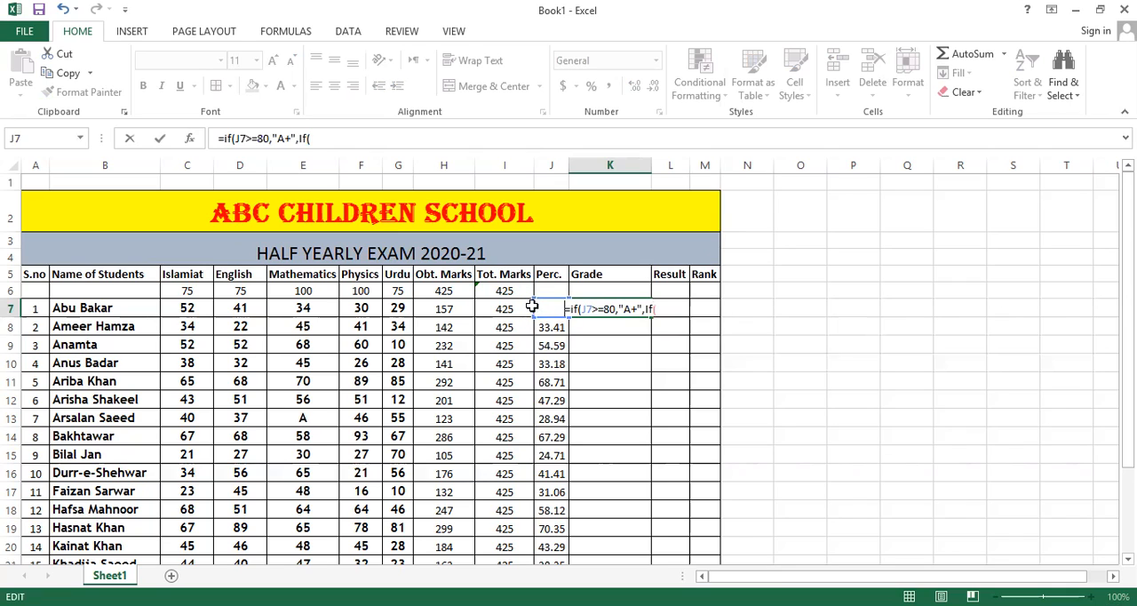
text(=)
click(528, 308)
click(549, 309)
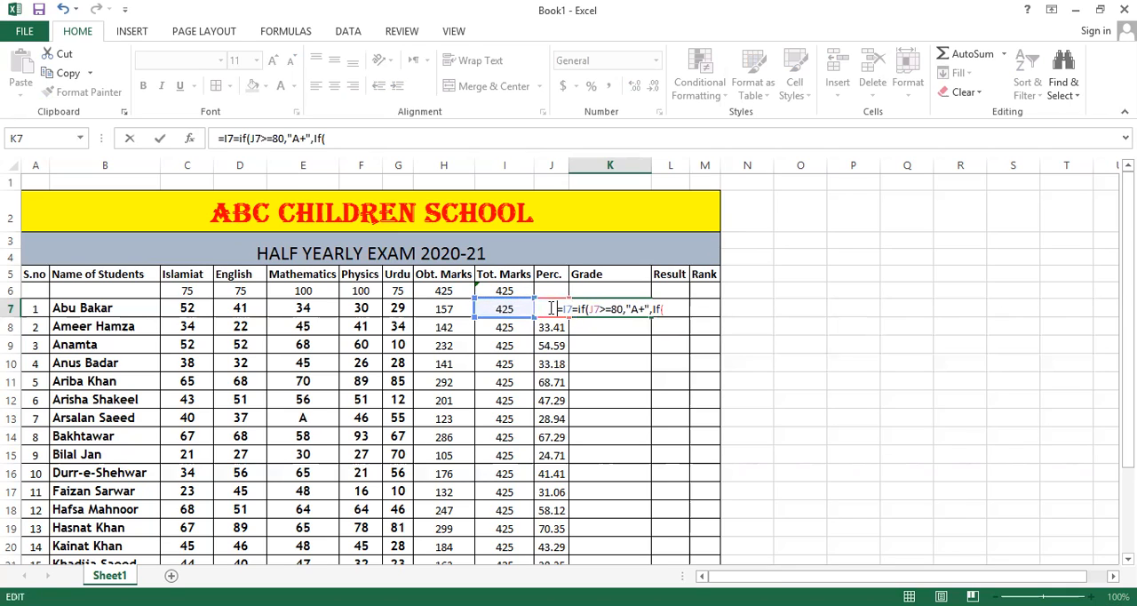
click(664, 308)
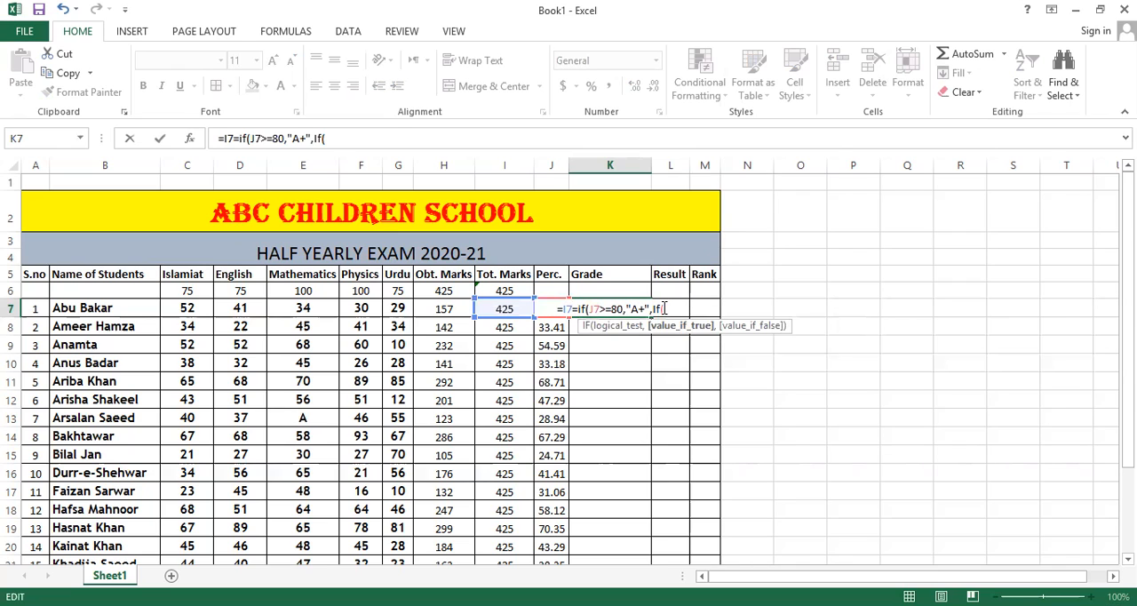
click(664, 308)
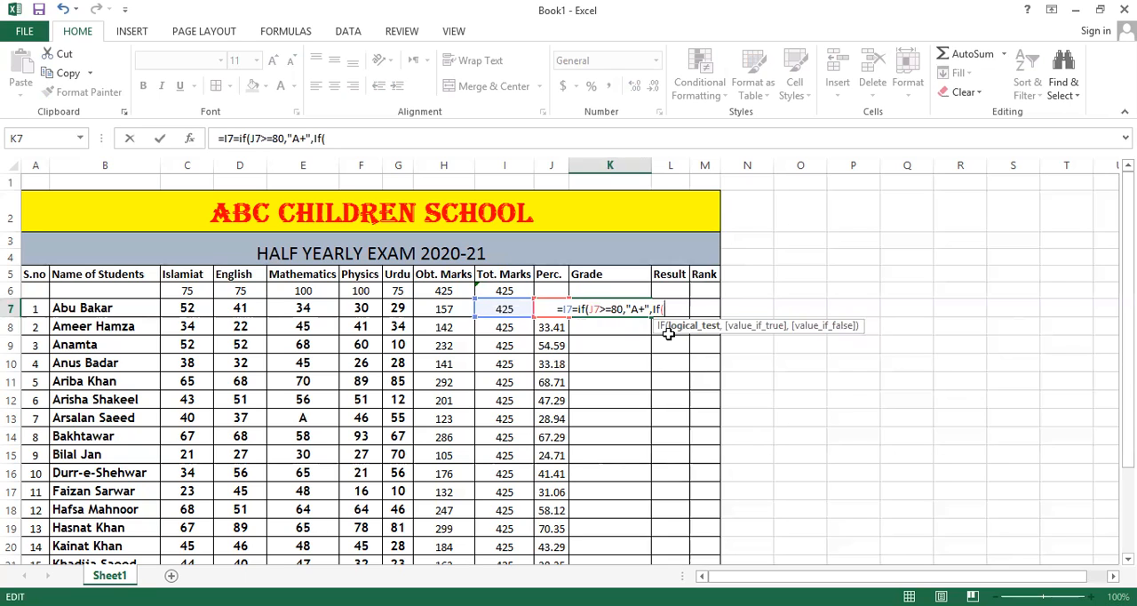
click(569, 308)
key(BackSpace)
key(BackSpace)
key(BackSpace)
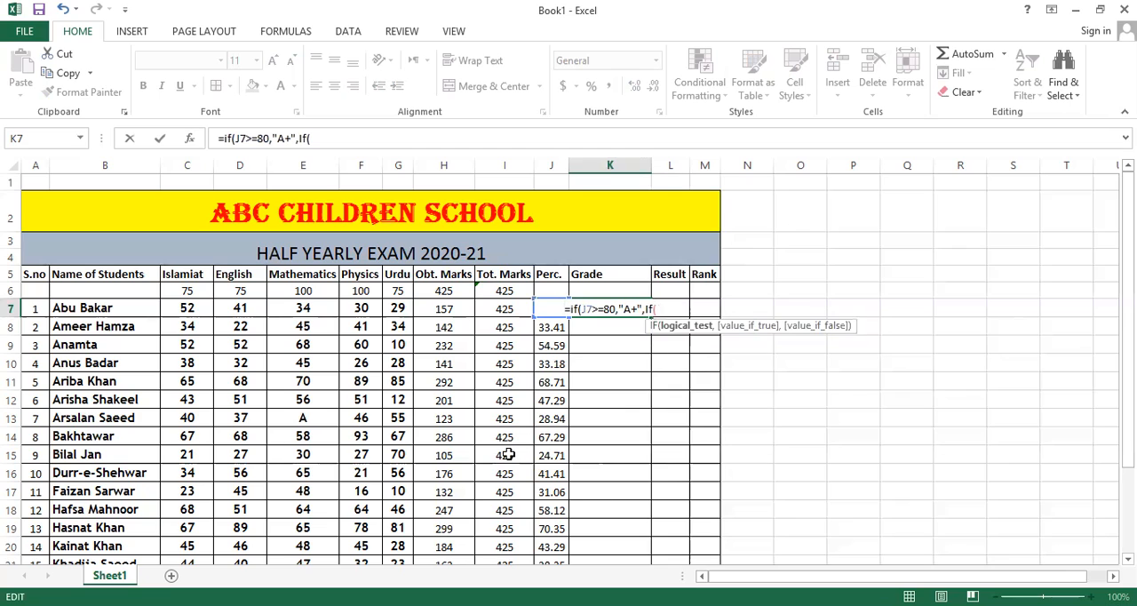
Continue the nested IF in the K7 grade formula with j7>=70,"A", so that 70 percent or more gives grade A.
text(j)
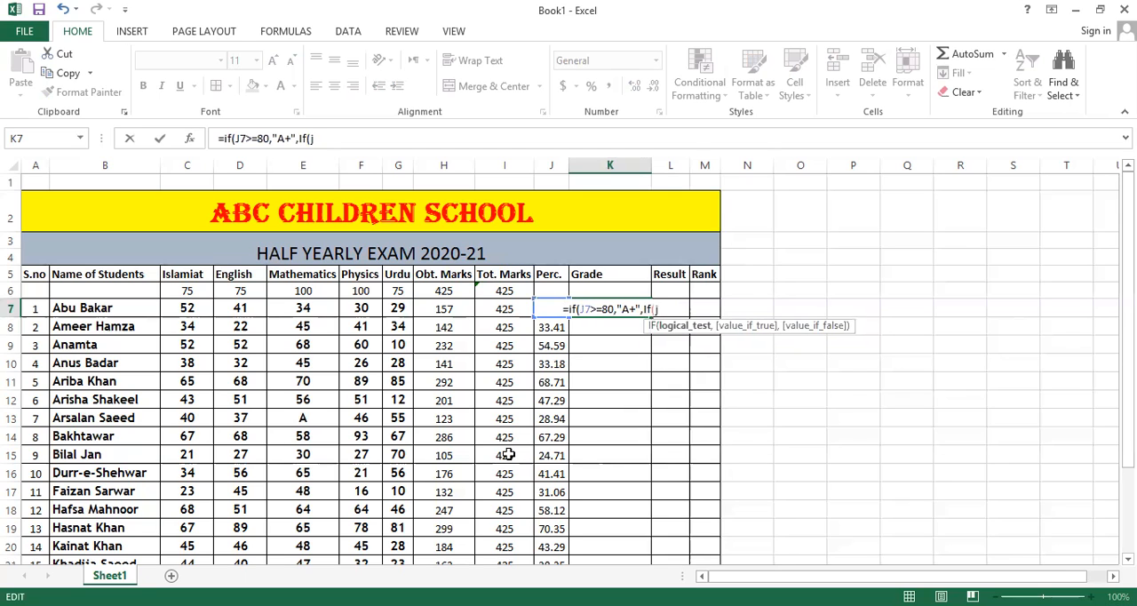
text(7)
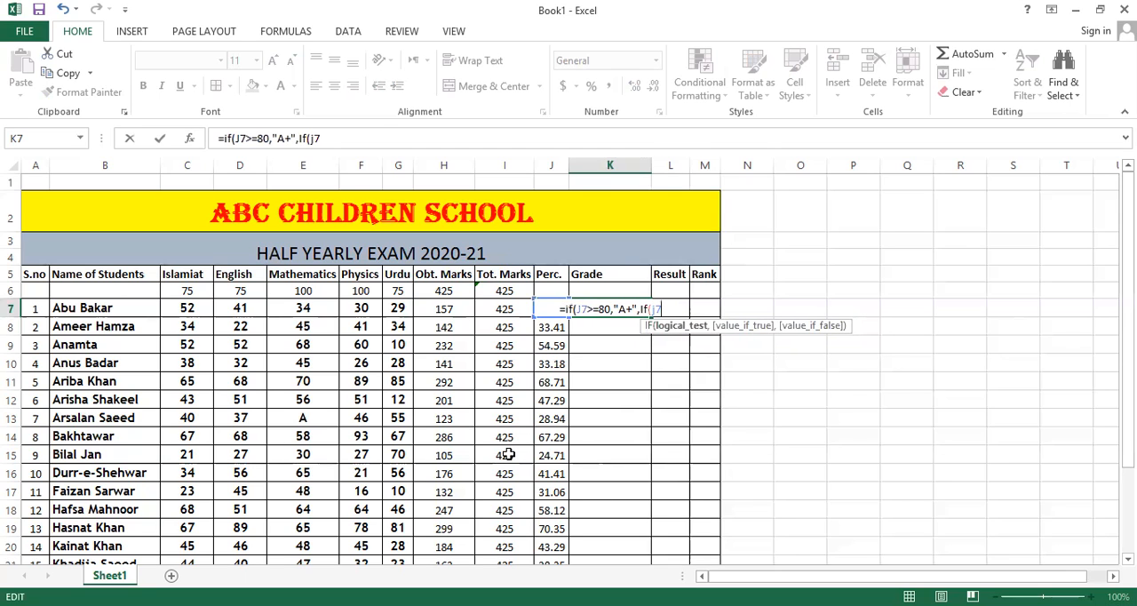
text(>=)
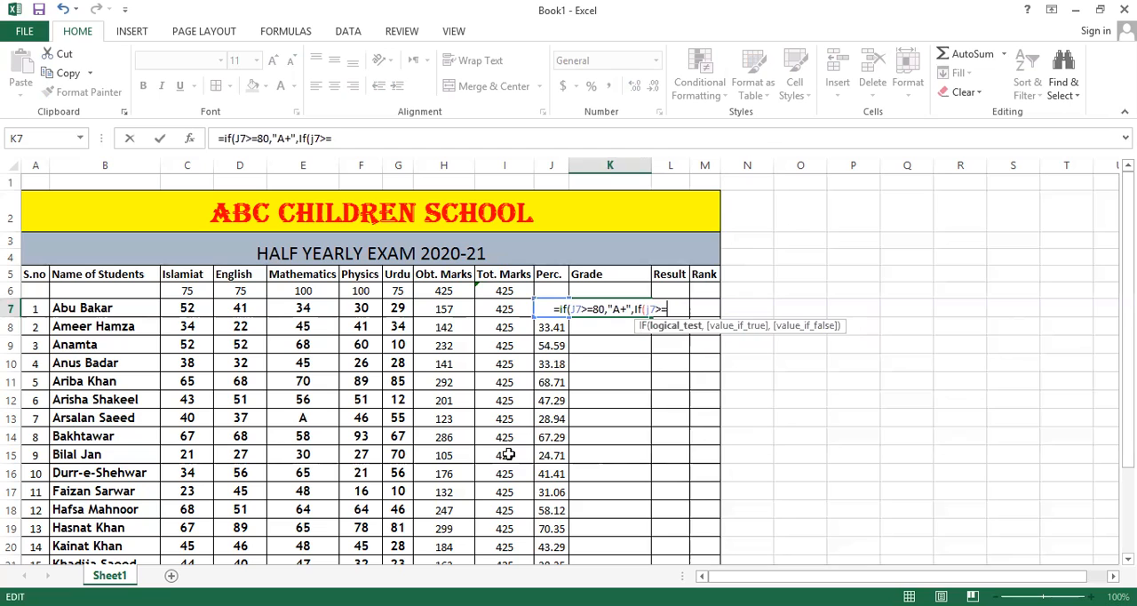
text(70)
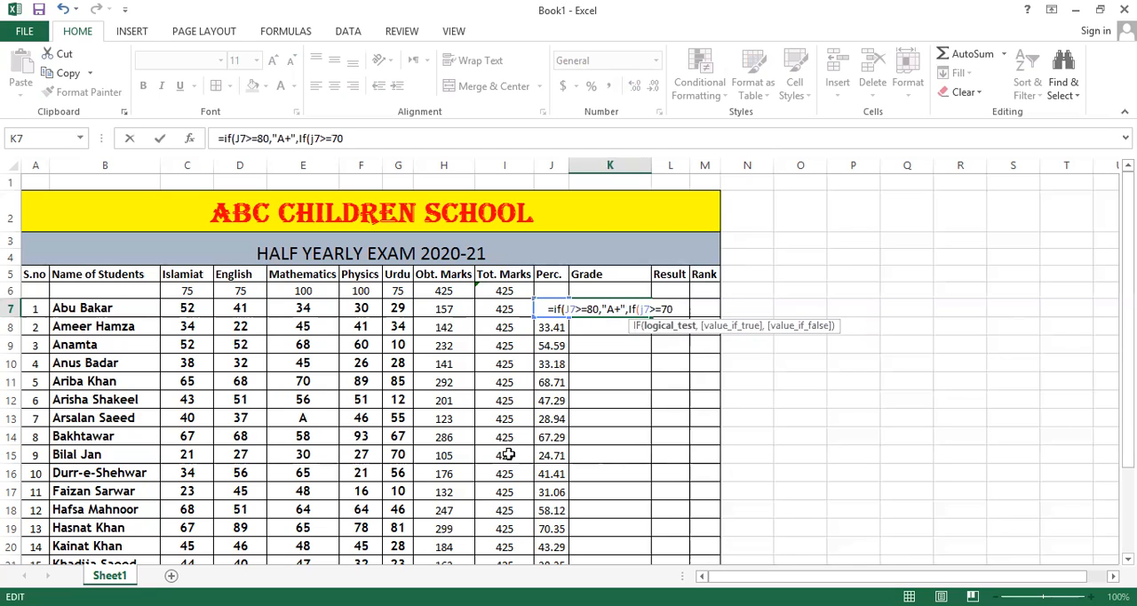
text(,)
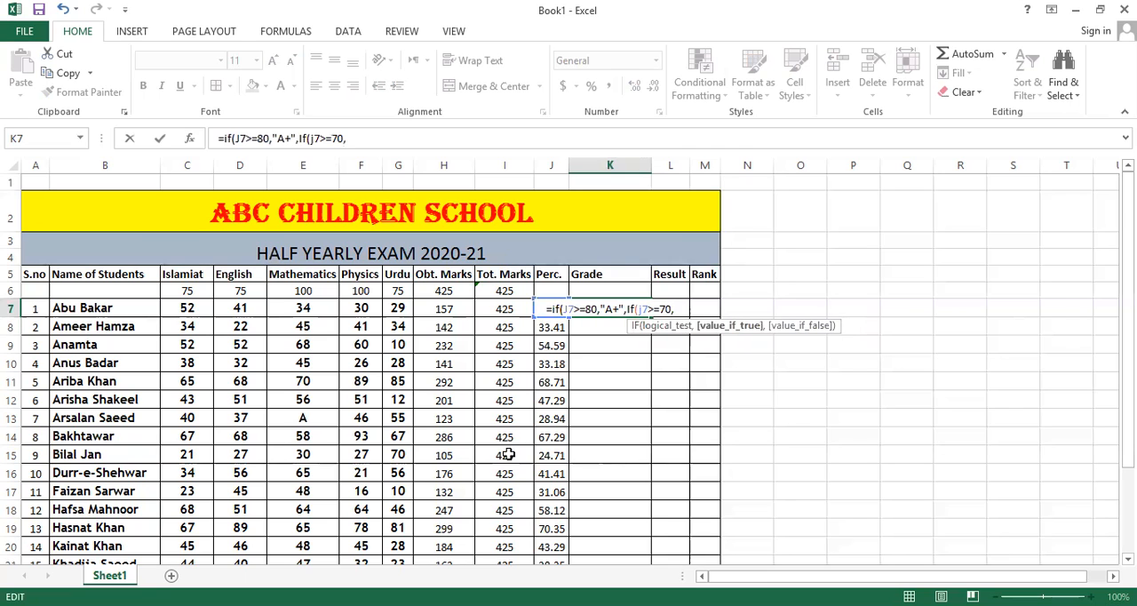
text("A)
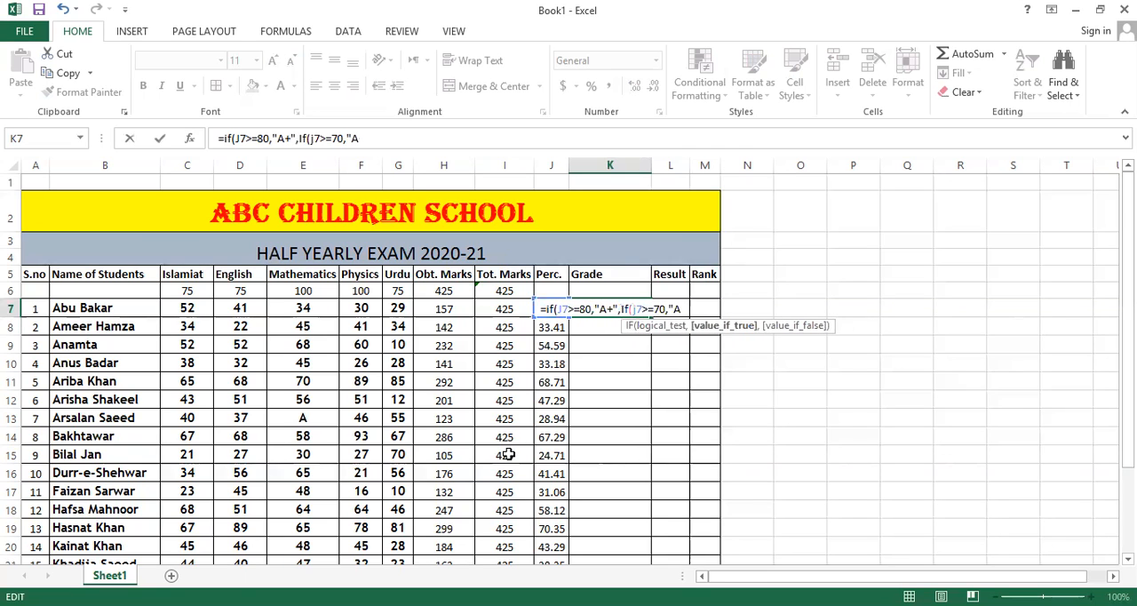
text(")
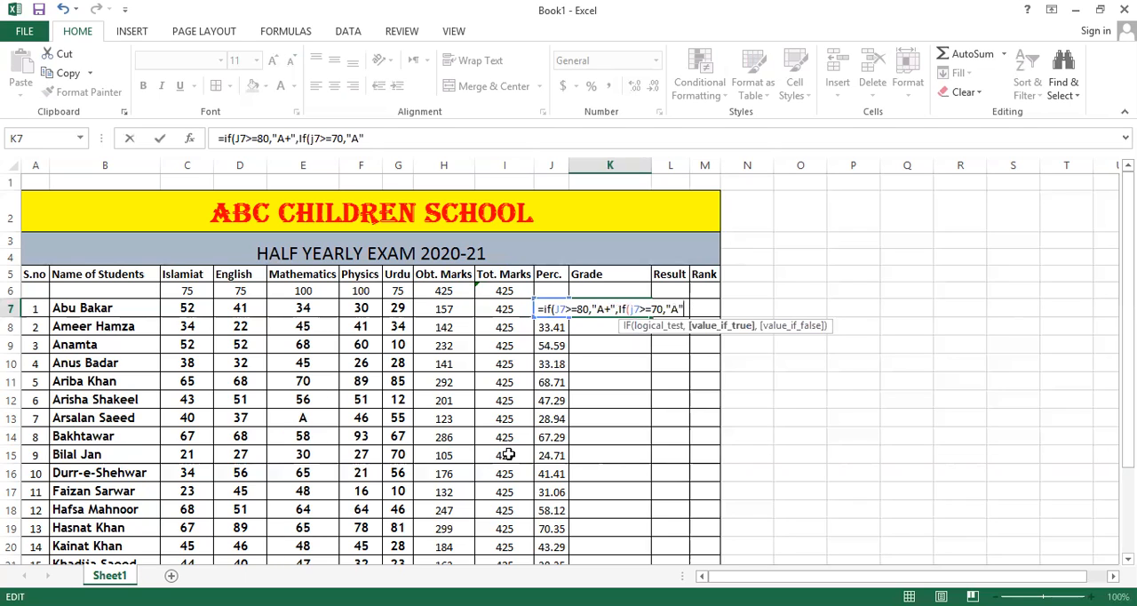
text(,)
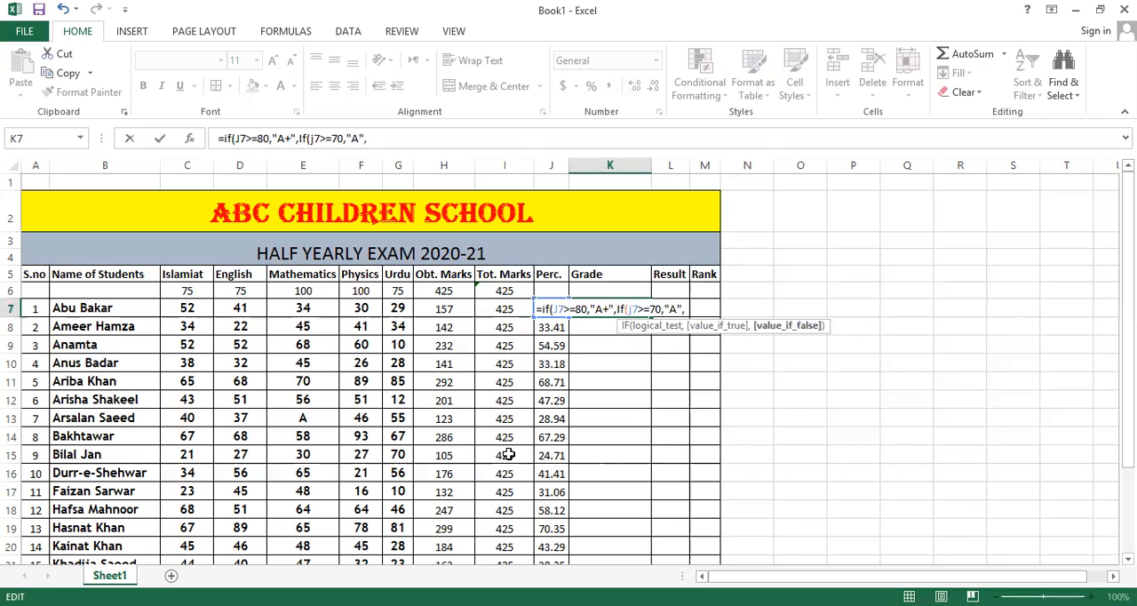
text(if)
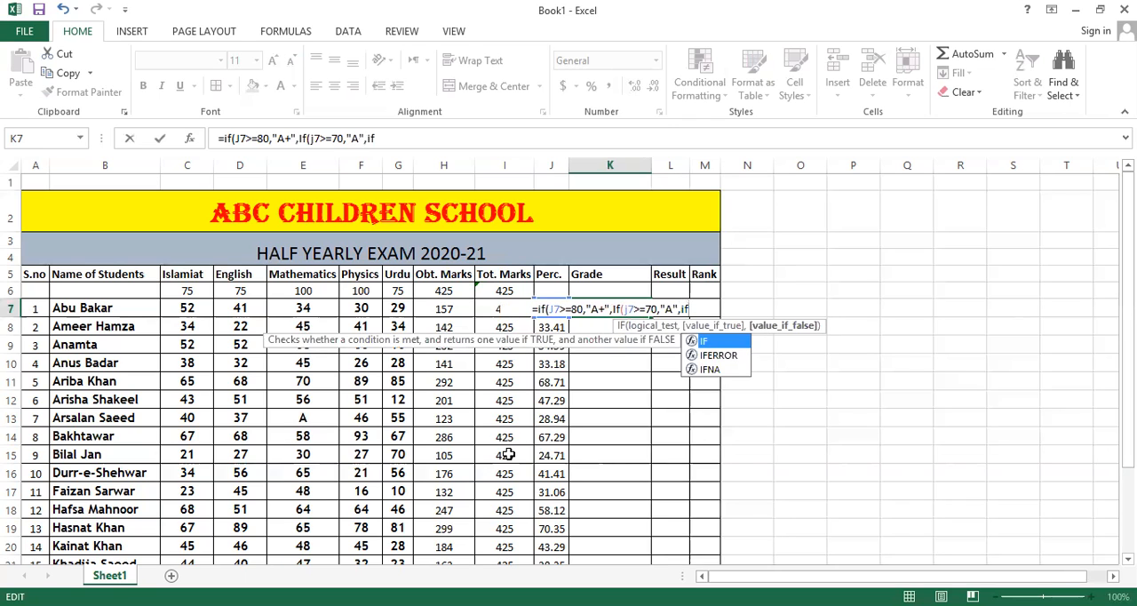
text(()
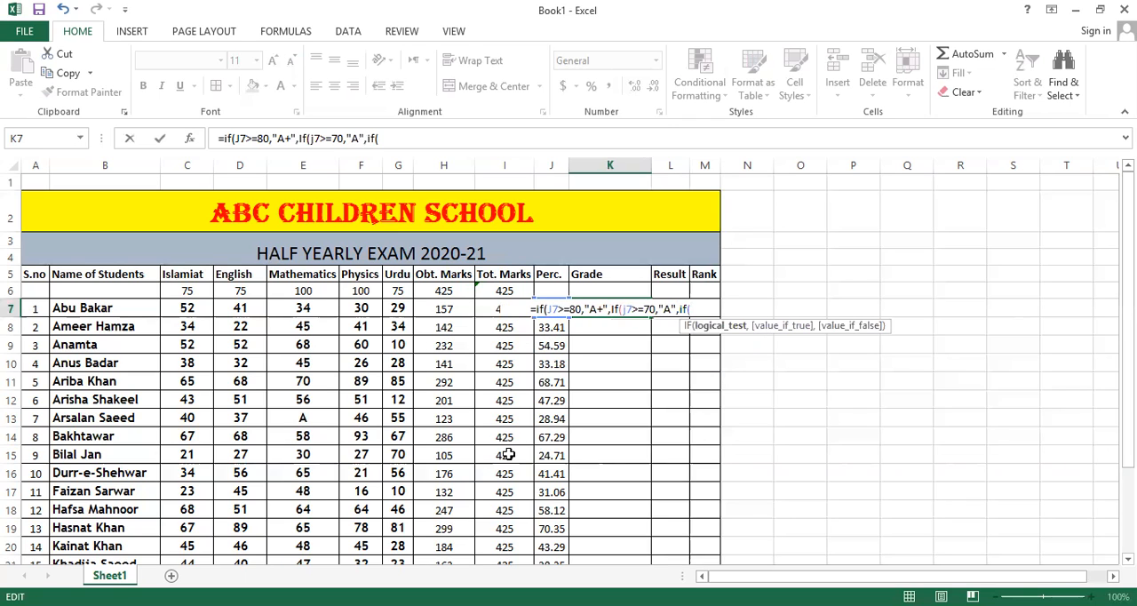
text(j7)
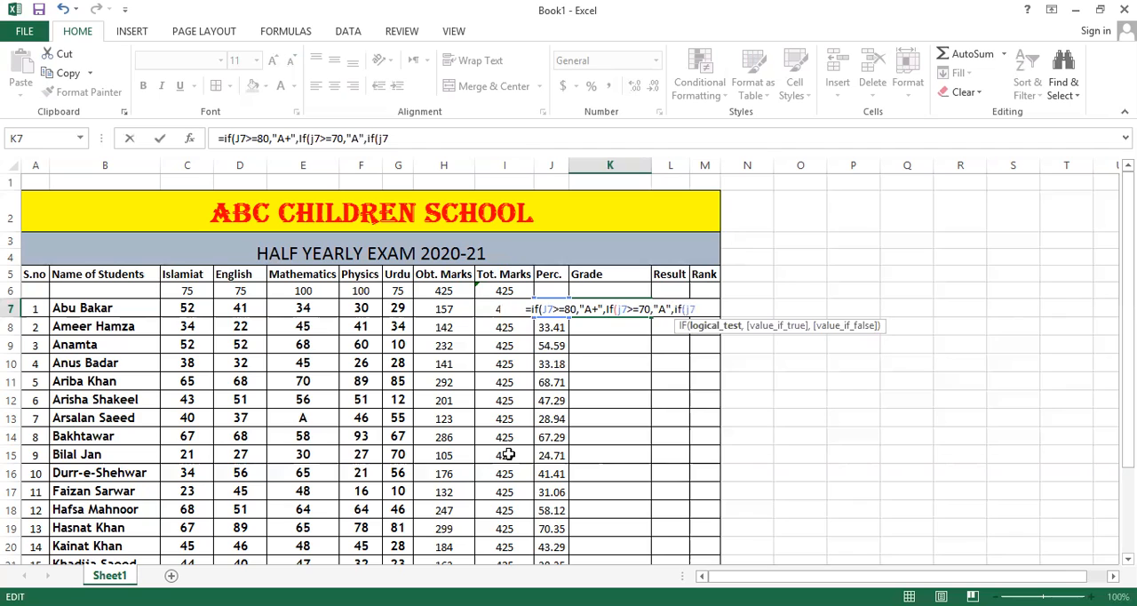
text(>)
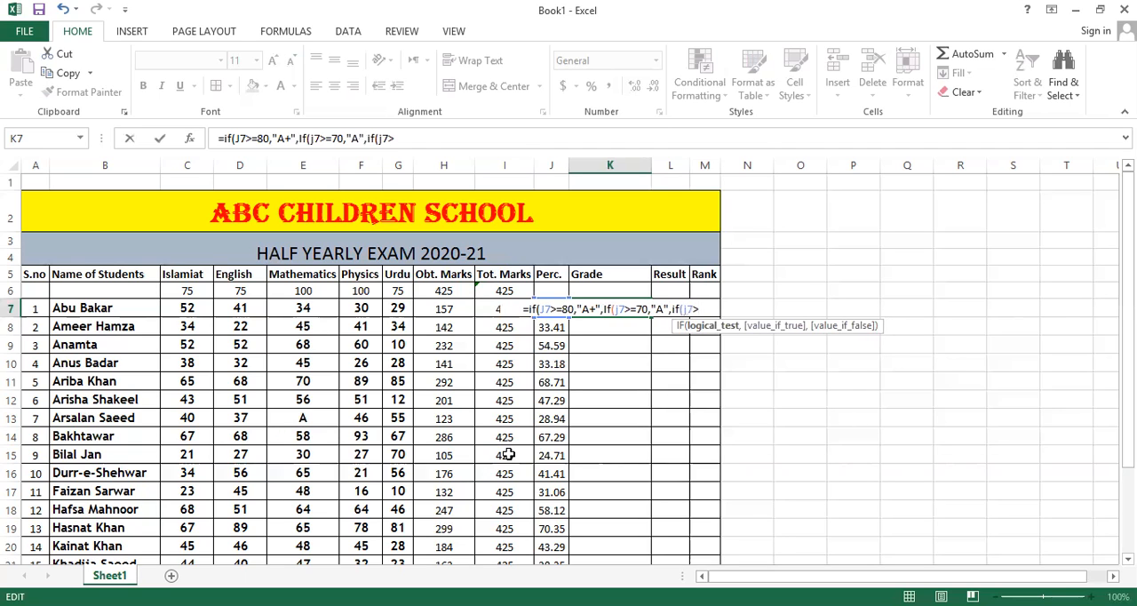
text(=)
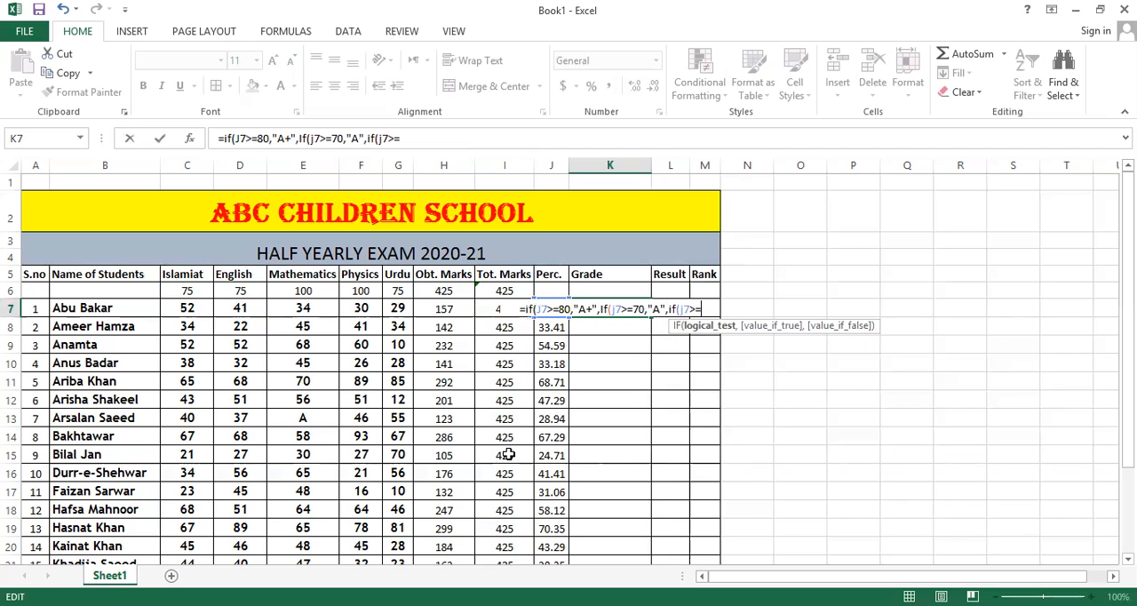
text(60)
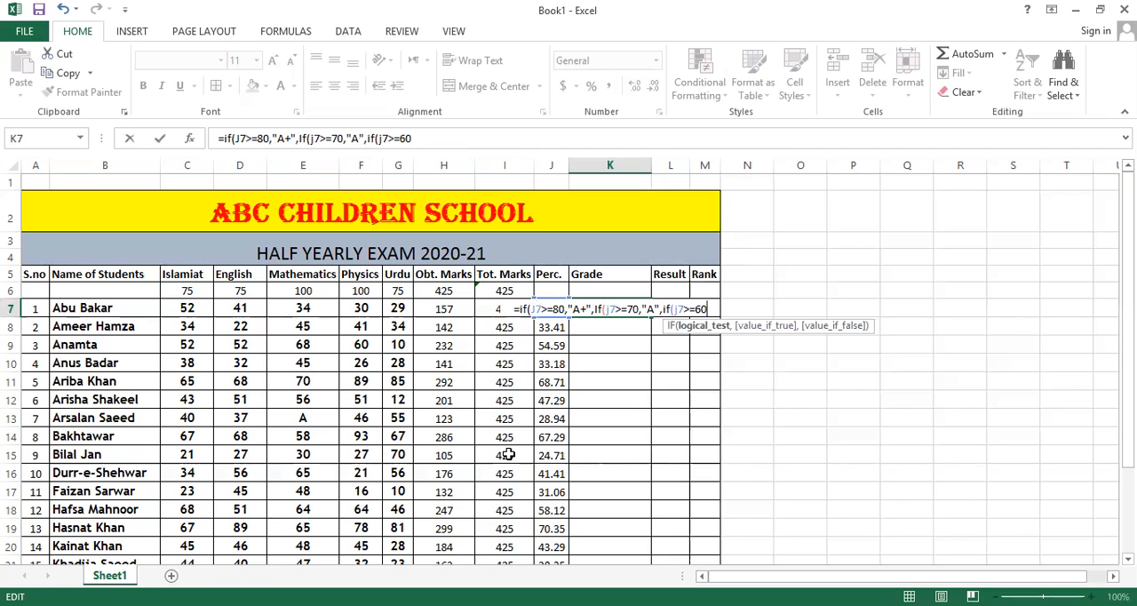
text(,)
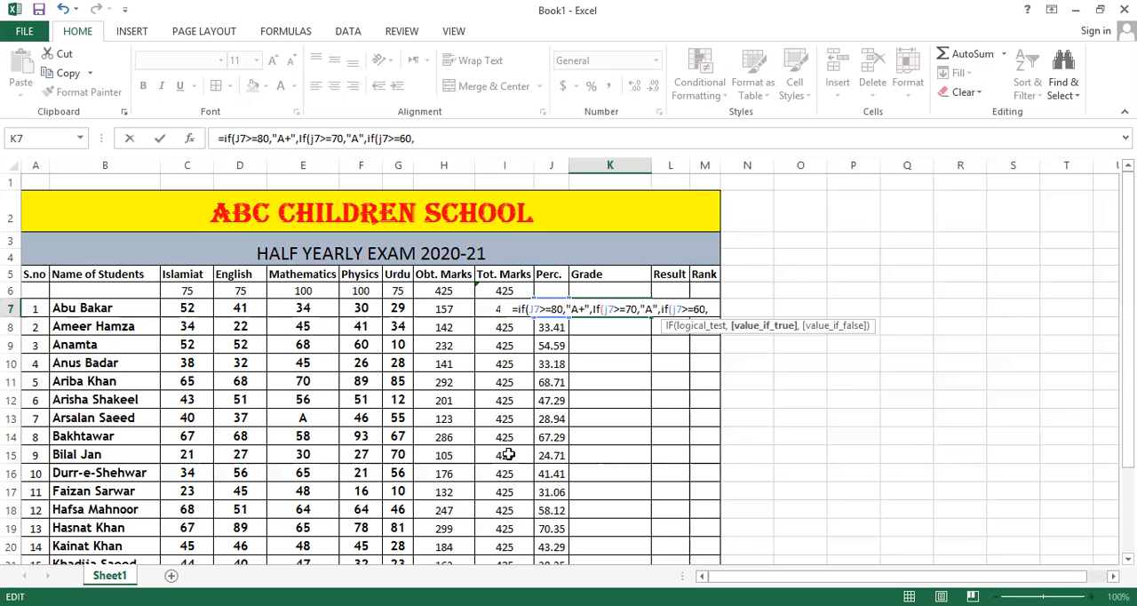
text(:)
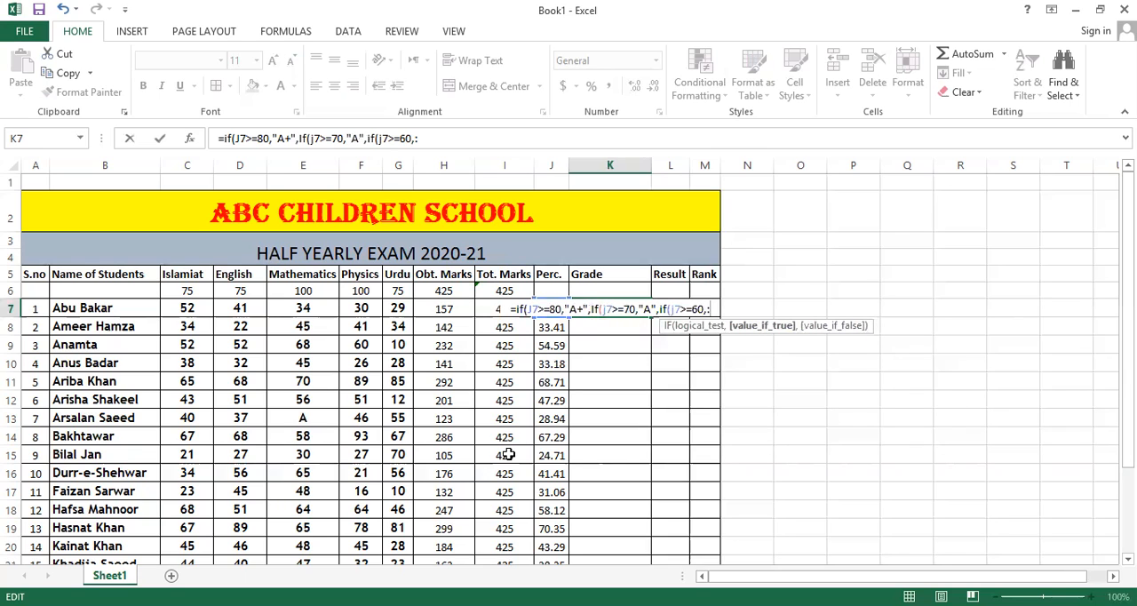
Add if(j7>=60,"B", to the nested K7 grade formula so that 60 percent or more gives grade B.
key(BackSpace)
text(")
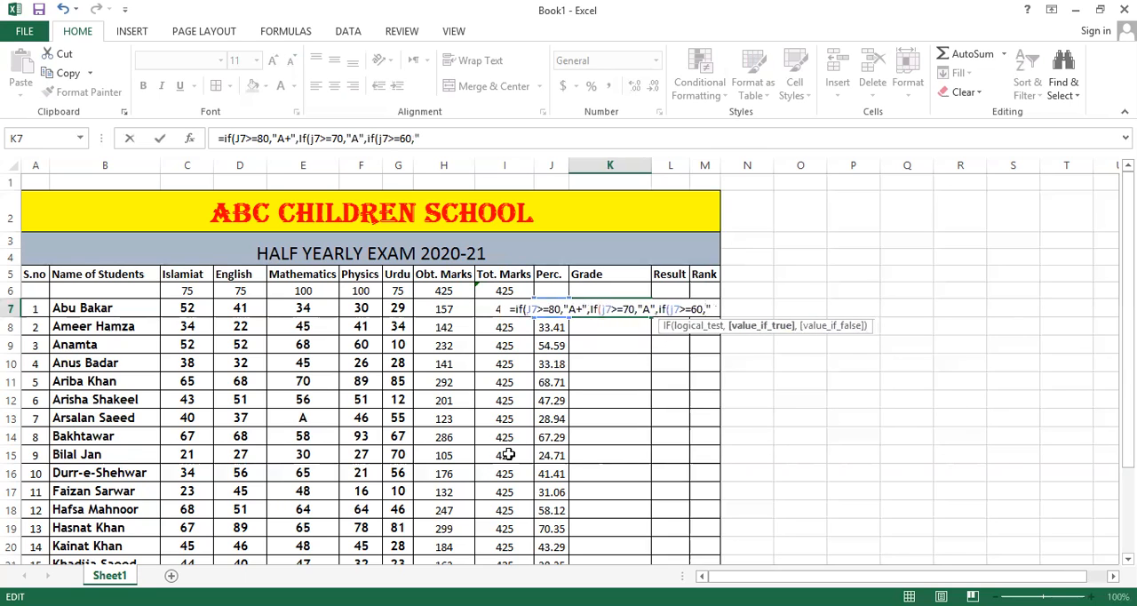
text(B")
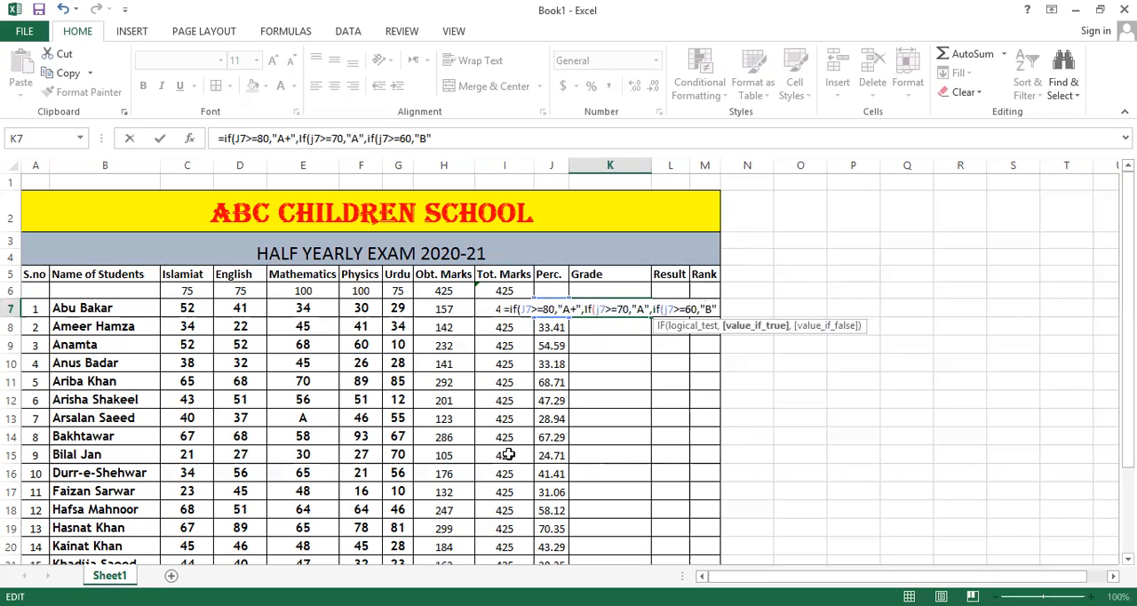
text(,)
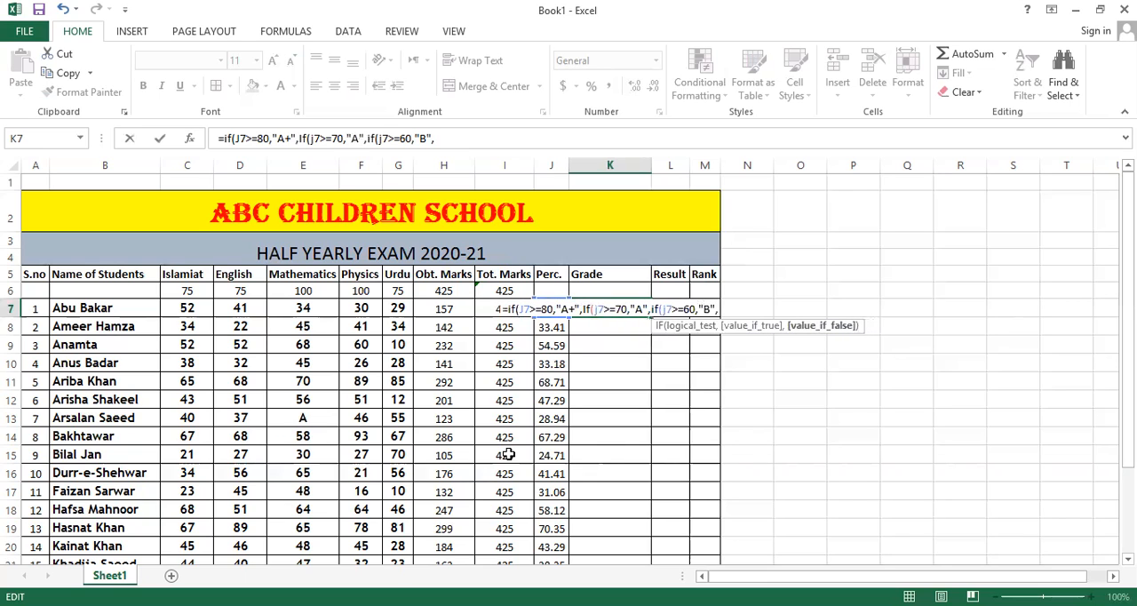
text(if()
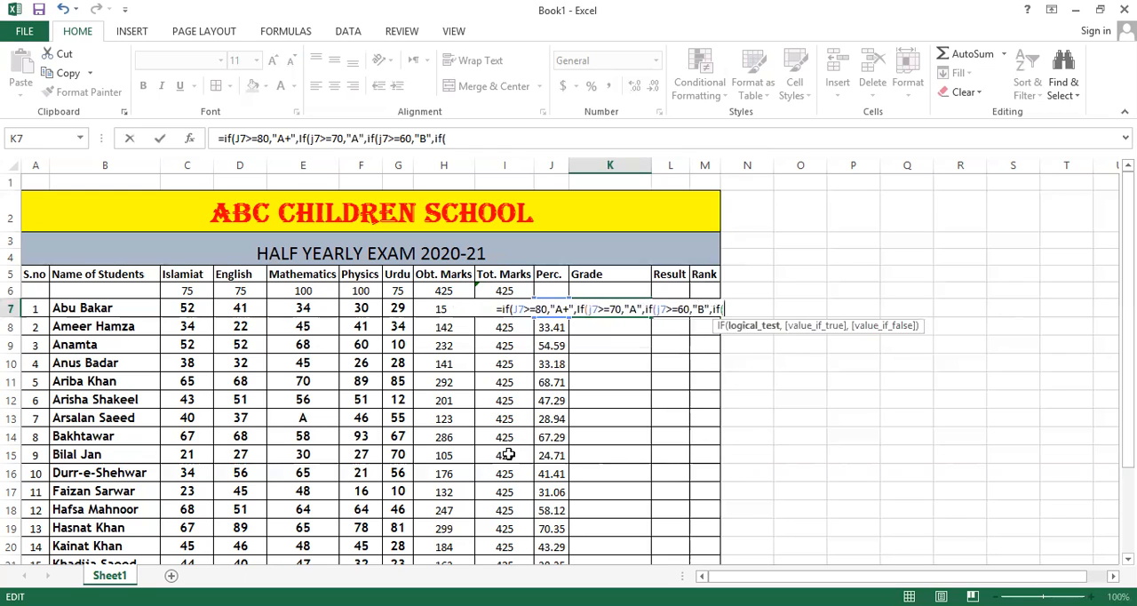
text(j7)
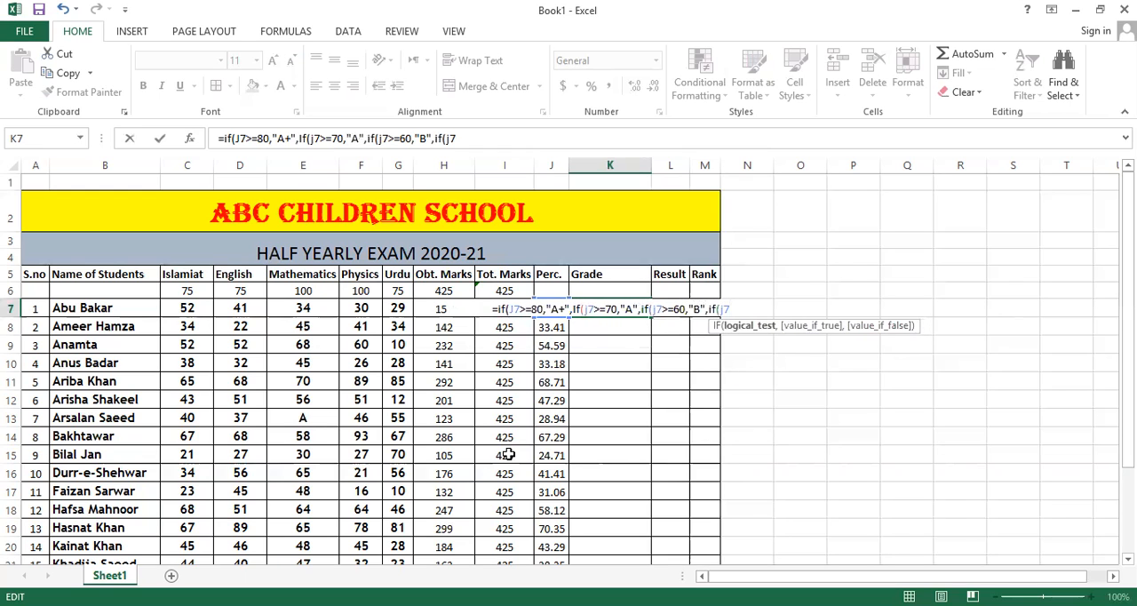
text(>)
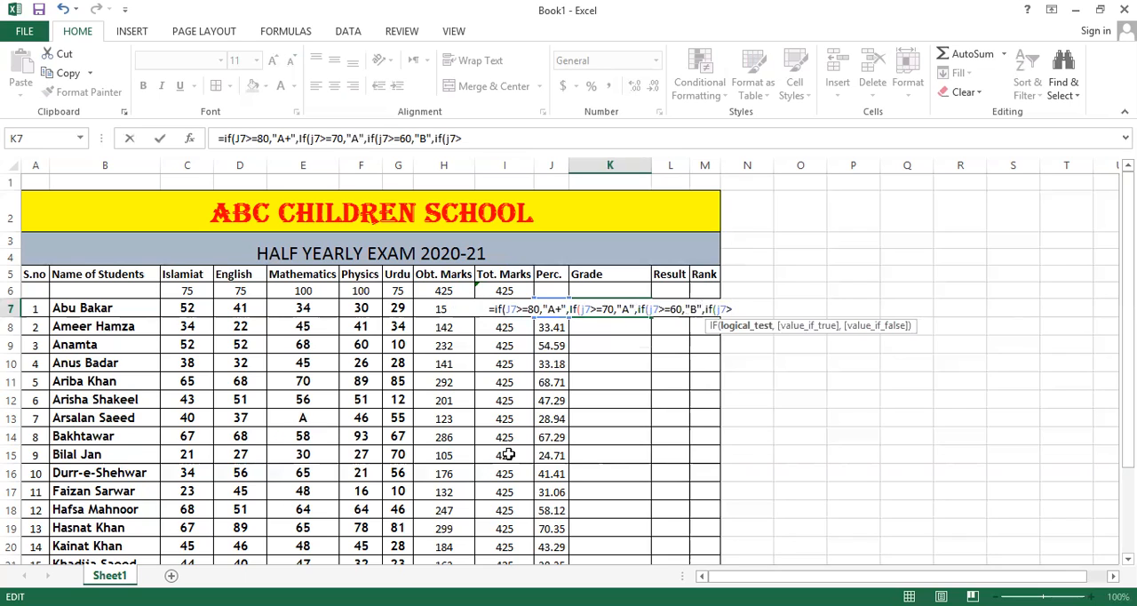
Extend the K7 grade formula with if(j7>=50,"C", so that 50 percent or more gives grade C.
text(=50)
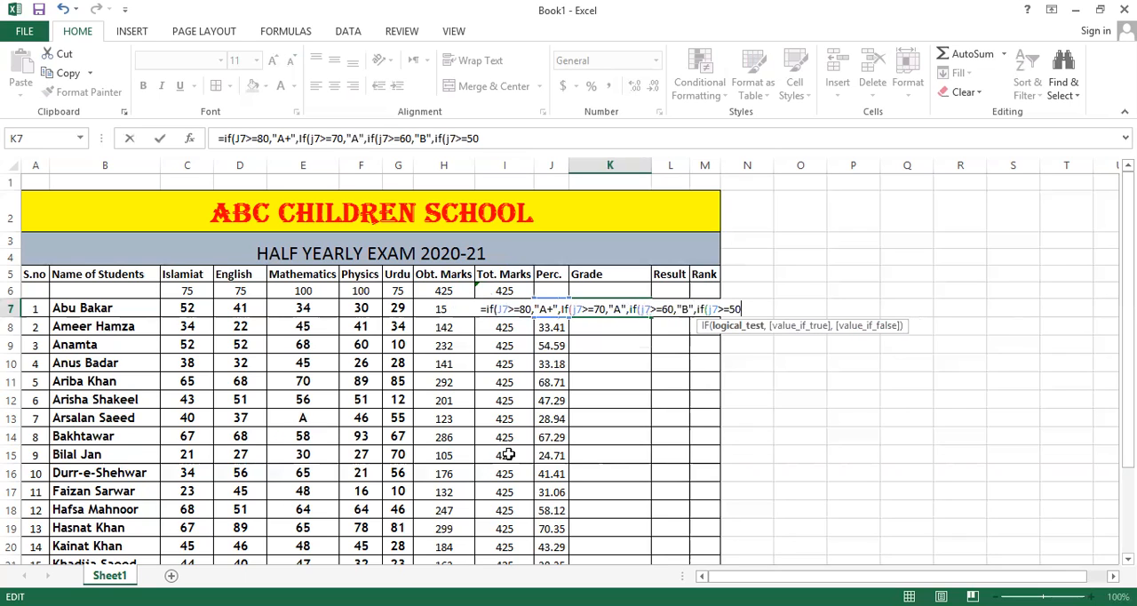
text(,)
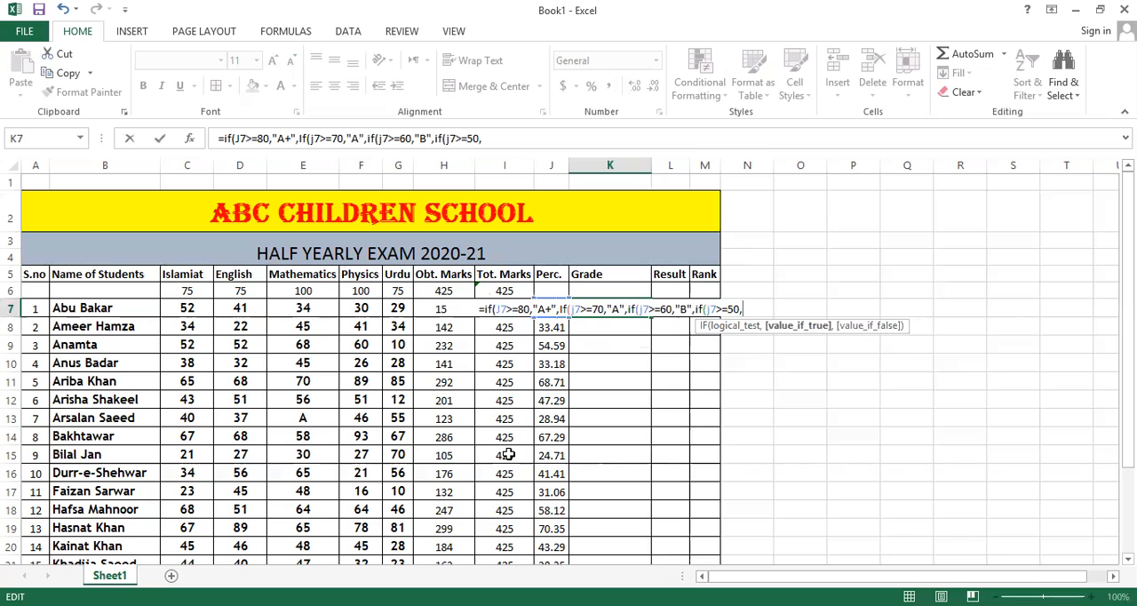
text(")
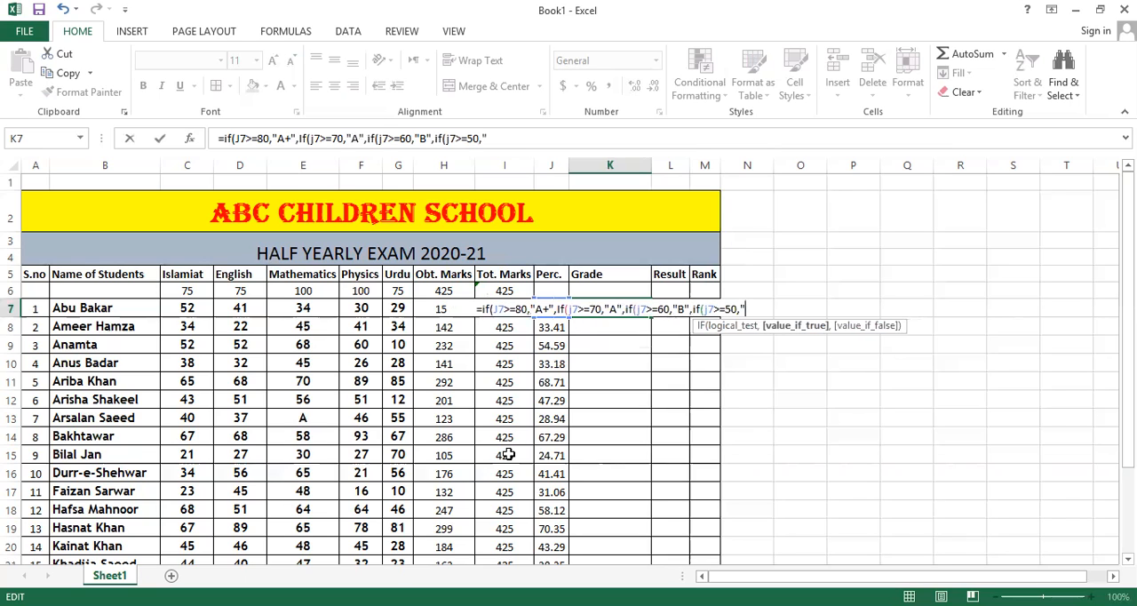
text(C")
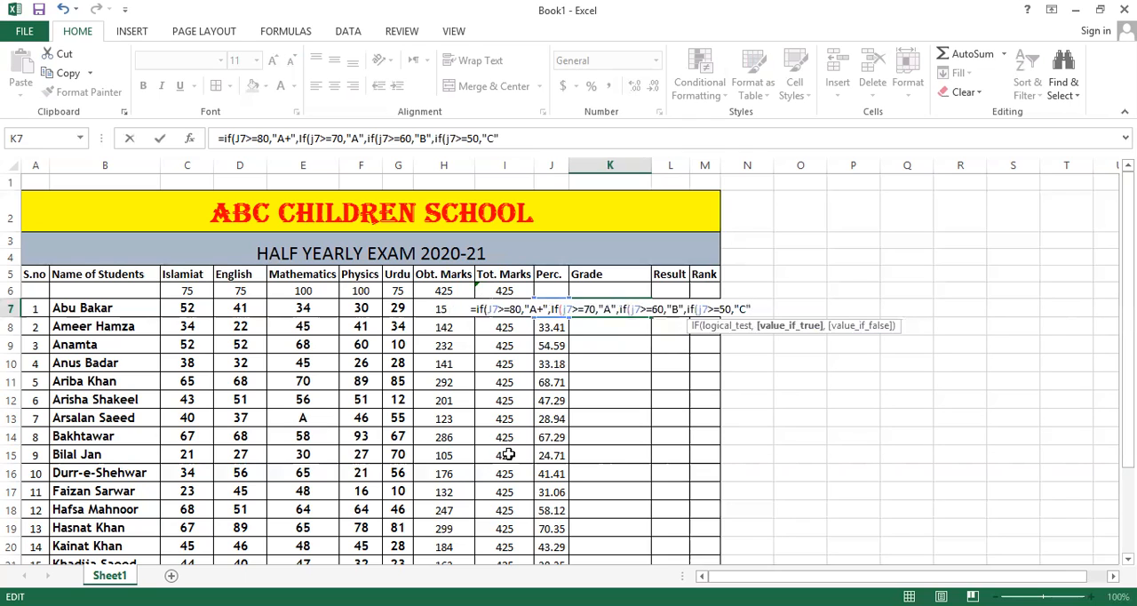
text(,)
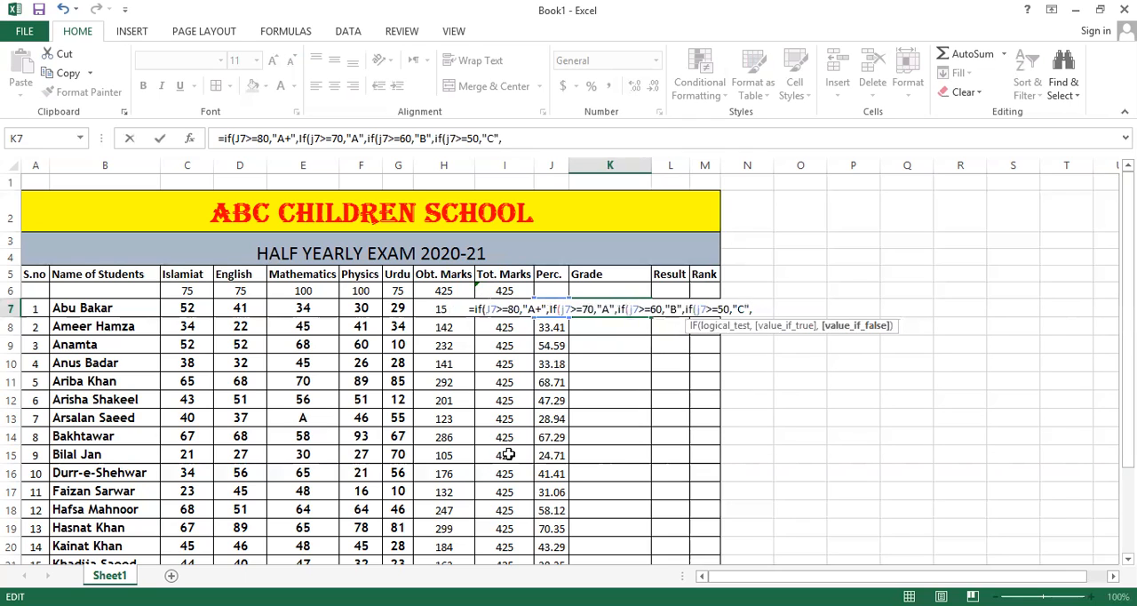
text(if()
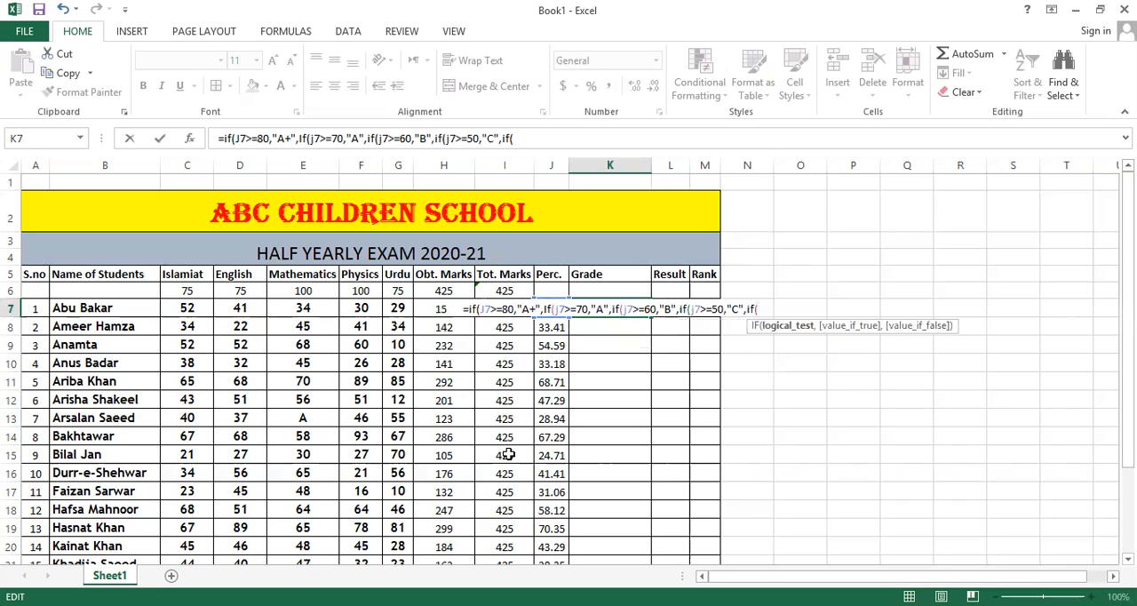
text(j7>)
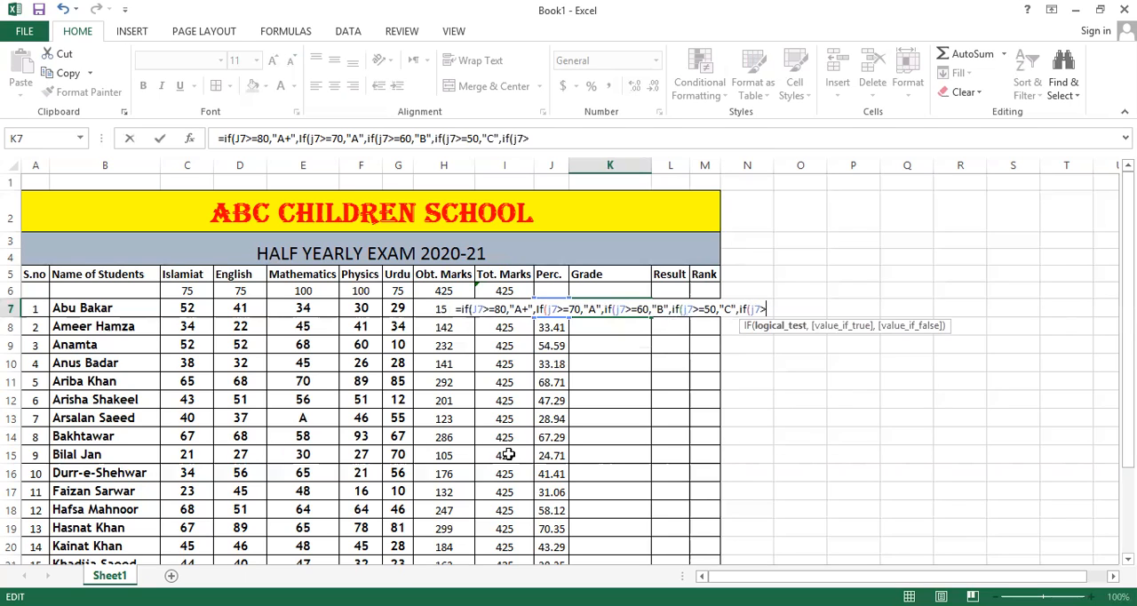
Extend the K7 grade formula with if(j7>=40,"D", so that 40 percent or more gives grade D.
text(=40)
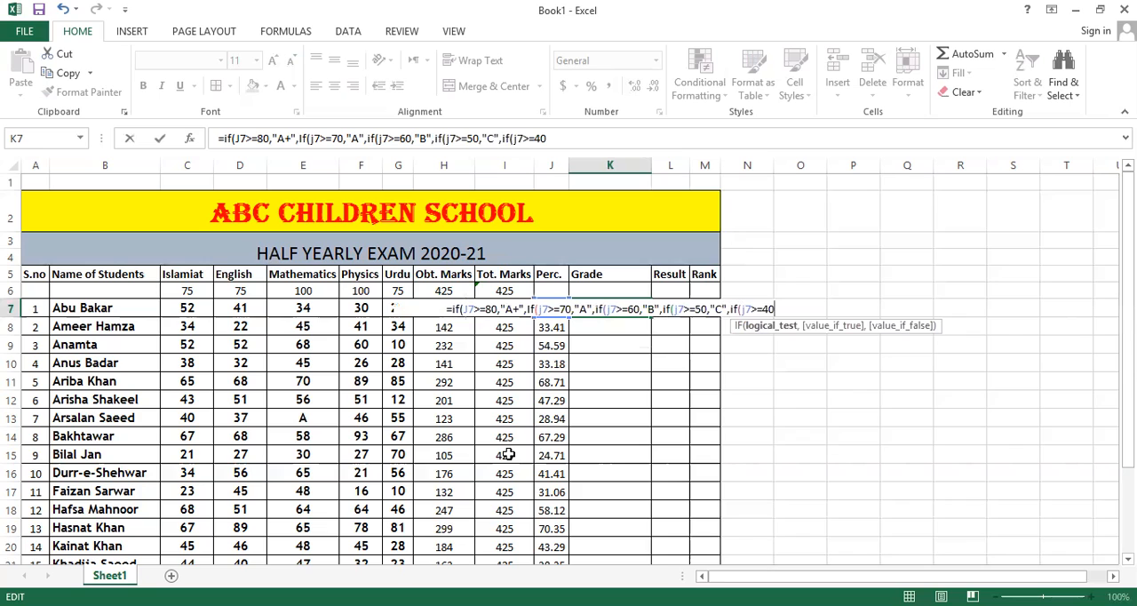
text(,")
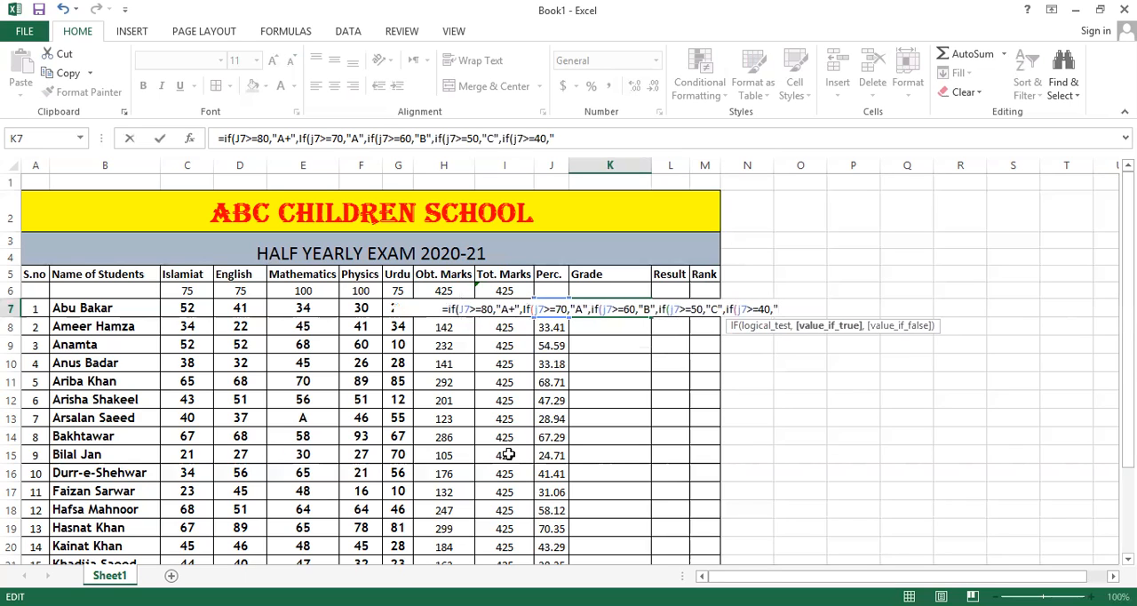
text(f)
key(BackSpace)
text(F")
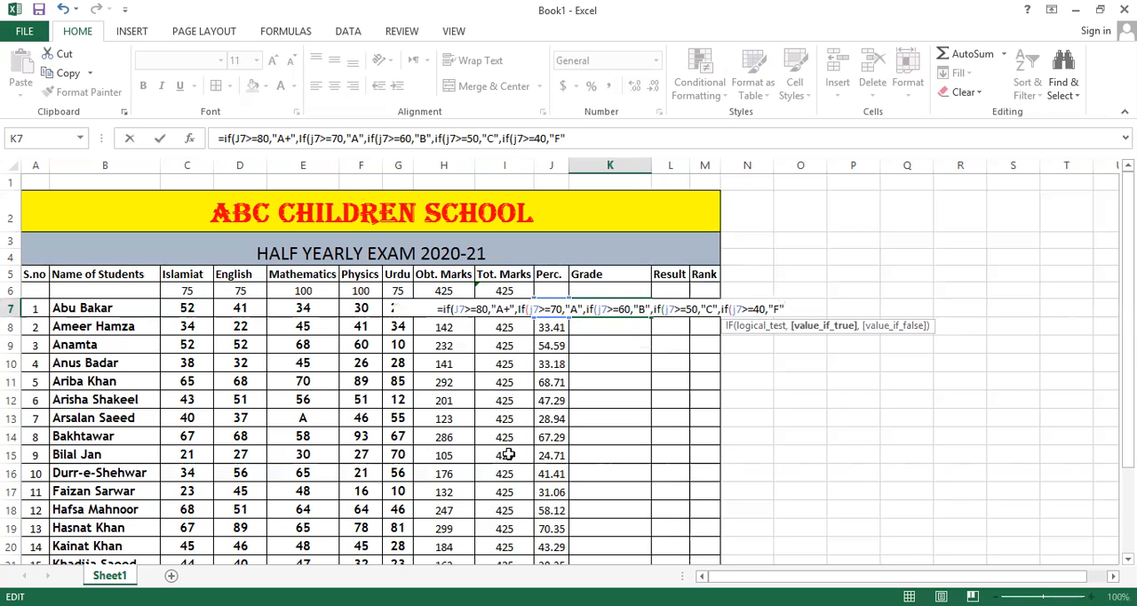
key(BackSpace)
key(BackSpace)
text(D")
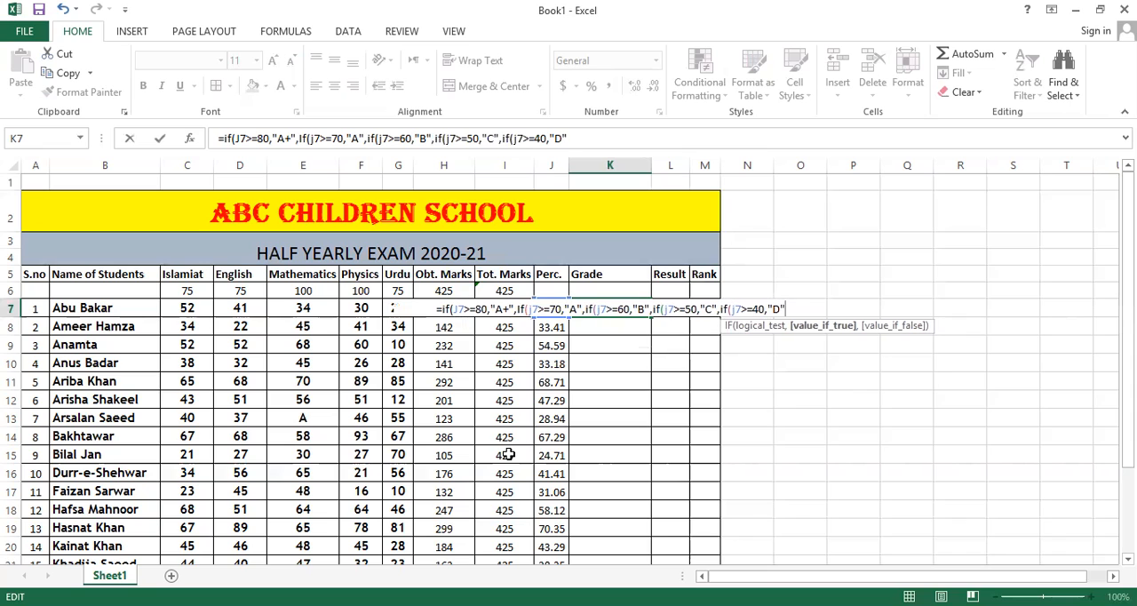
text(,)
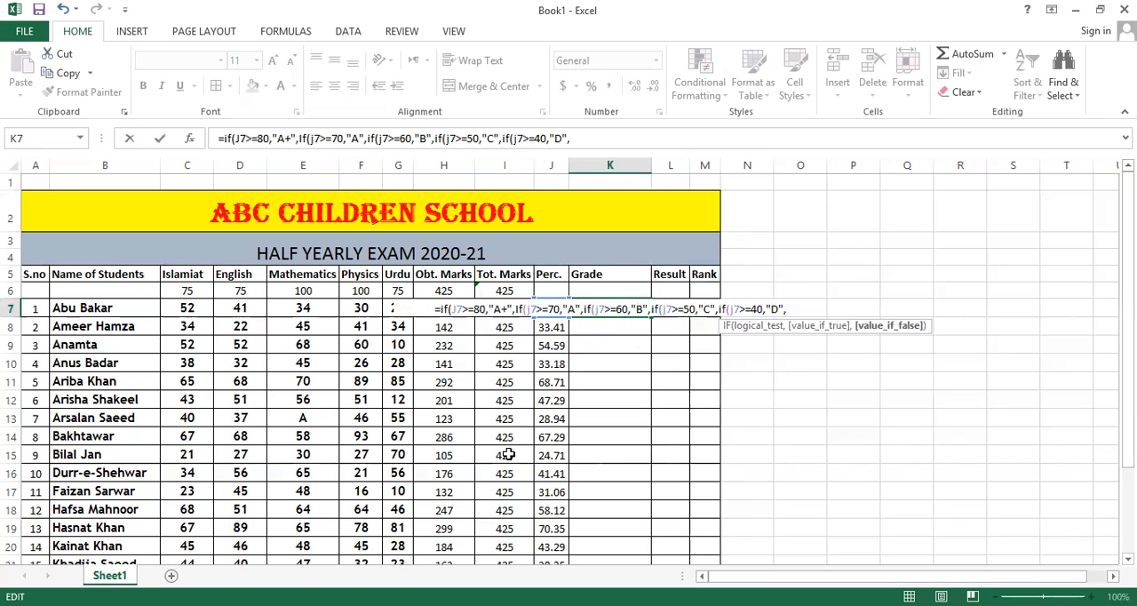
text(if()
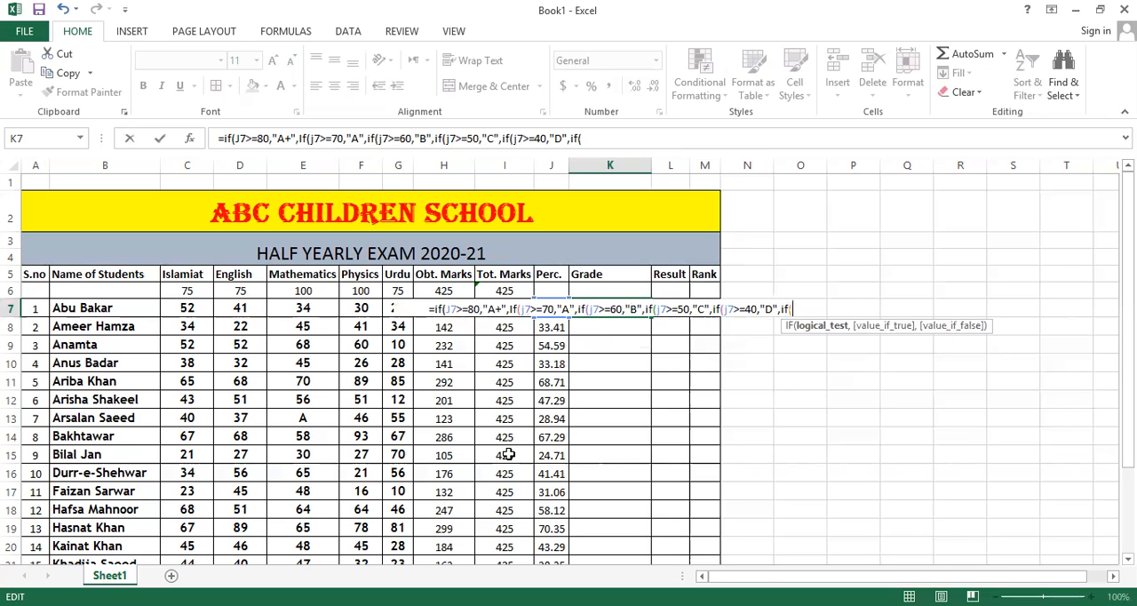
Add the last condition if(j7>=30,"F" to the K7 grade formula and close all six nested IFs with parentheses.
text(j7)
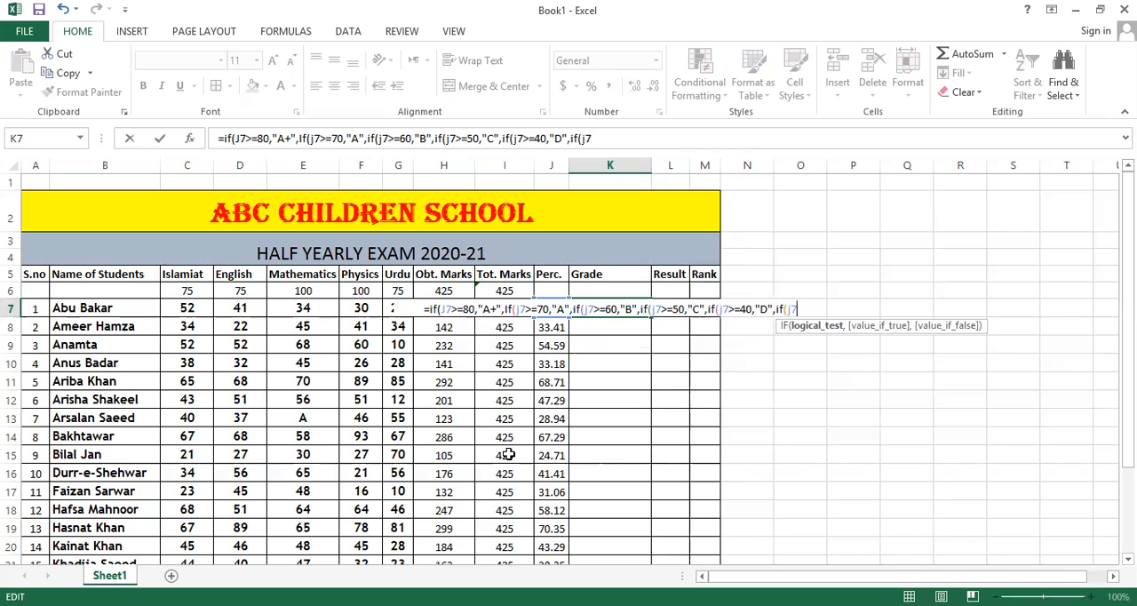
text(>)
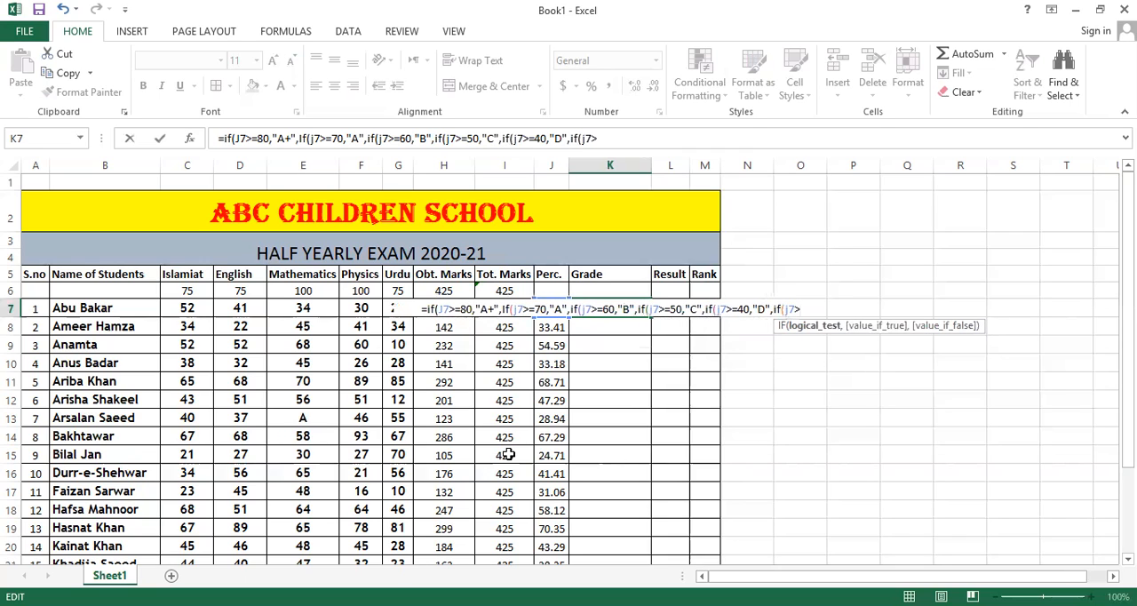
text(=)
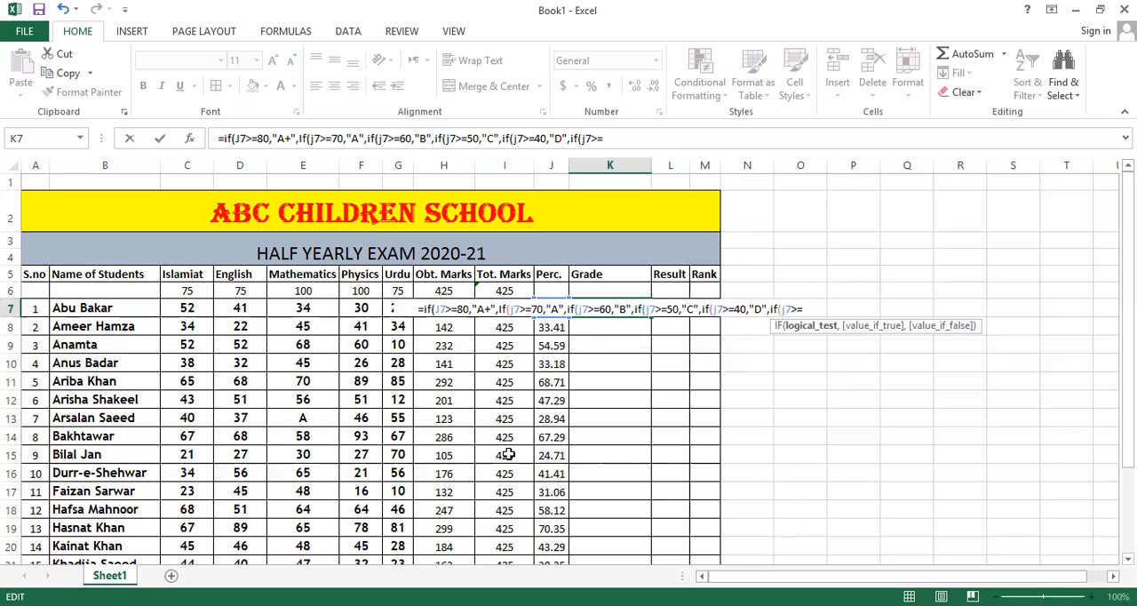
text(30,)
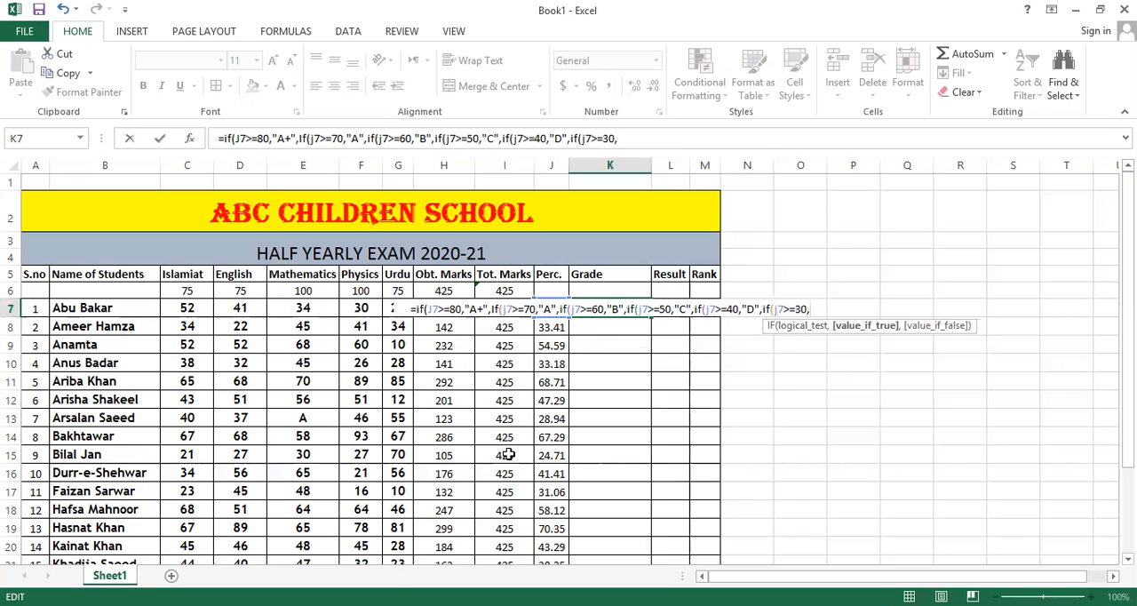
text(")
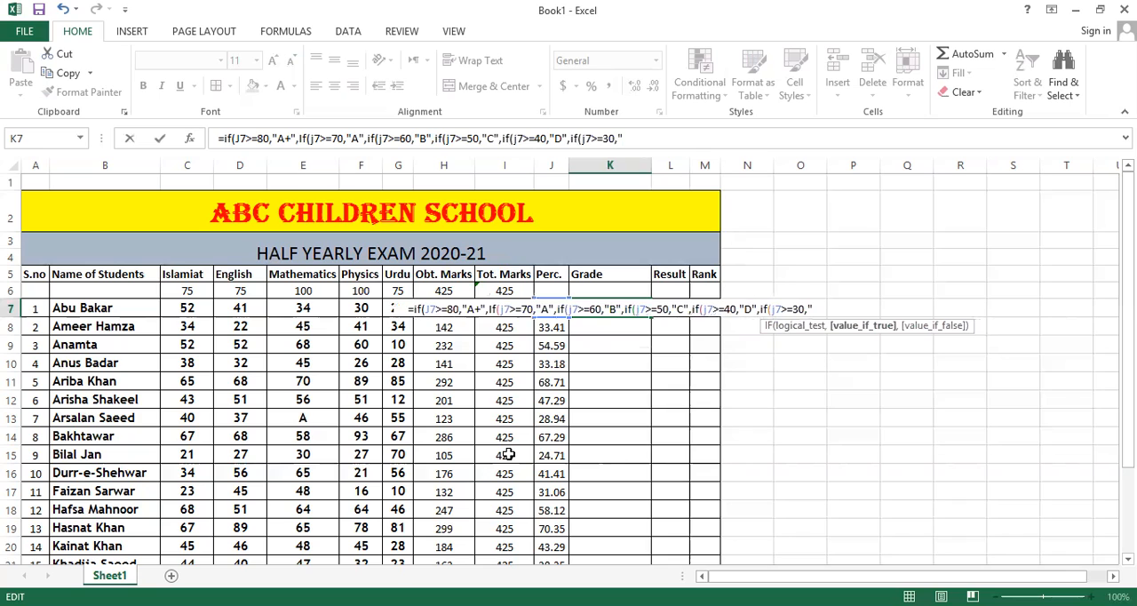
text(F")
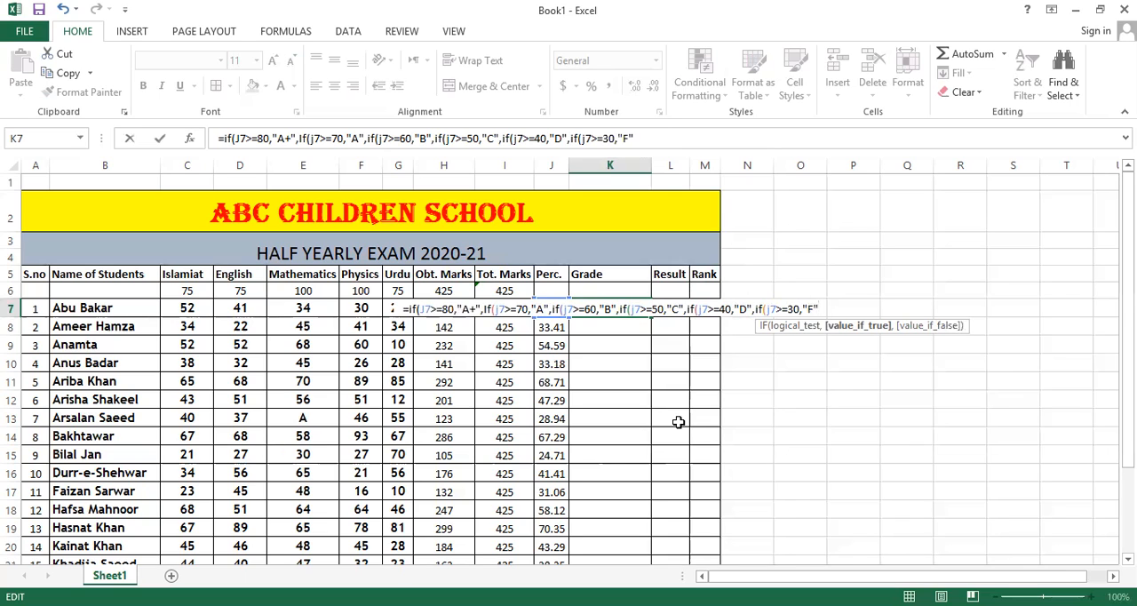
text())
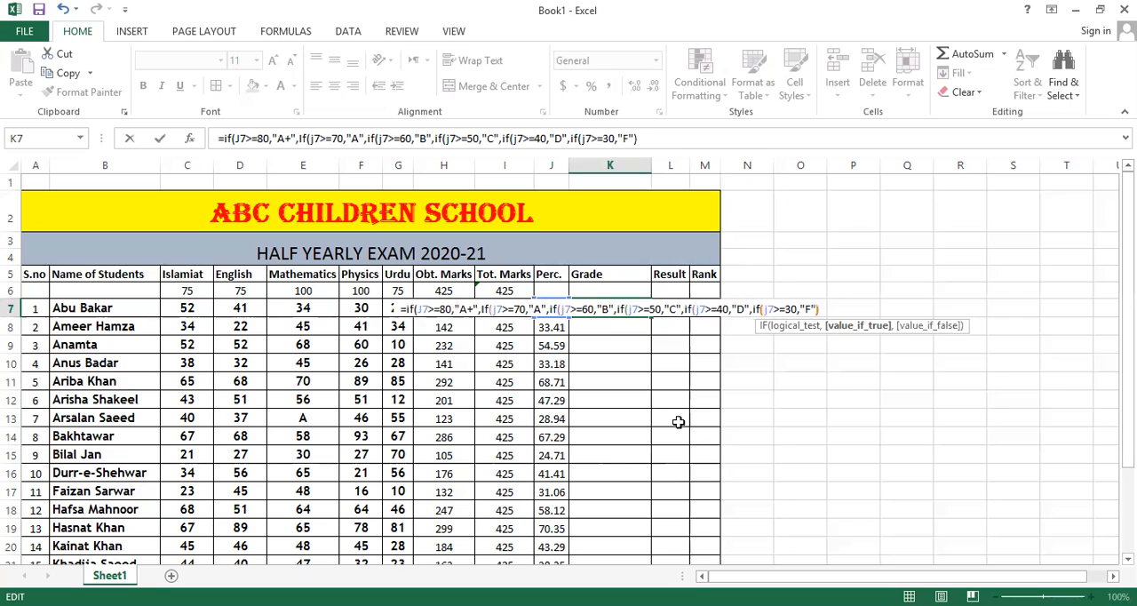
text())))))
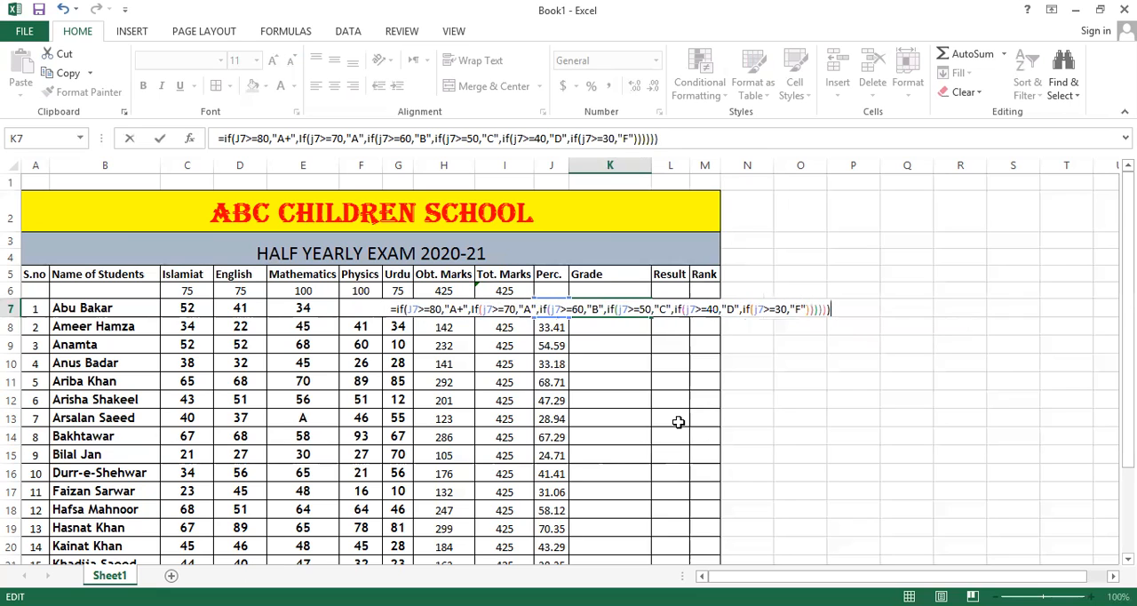
Commit the nested IF grade formula in K7 and fill it down through K26 for all students.
key(Return)
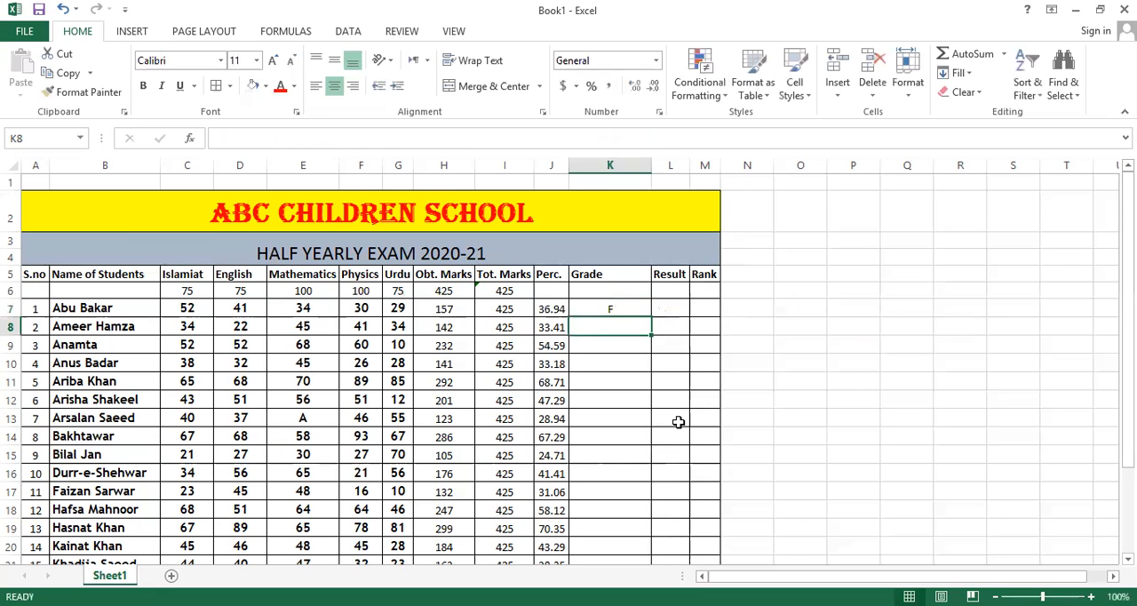
click(607, 304)
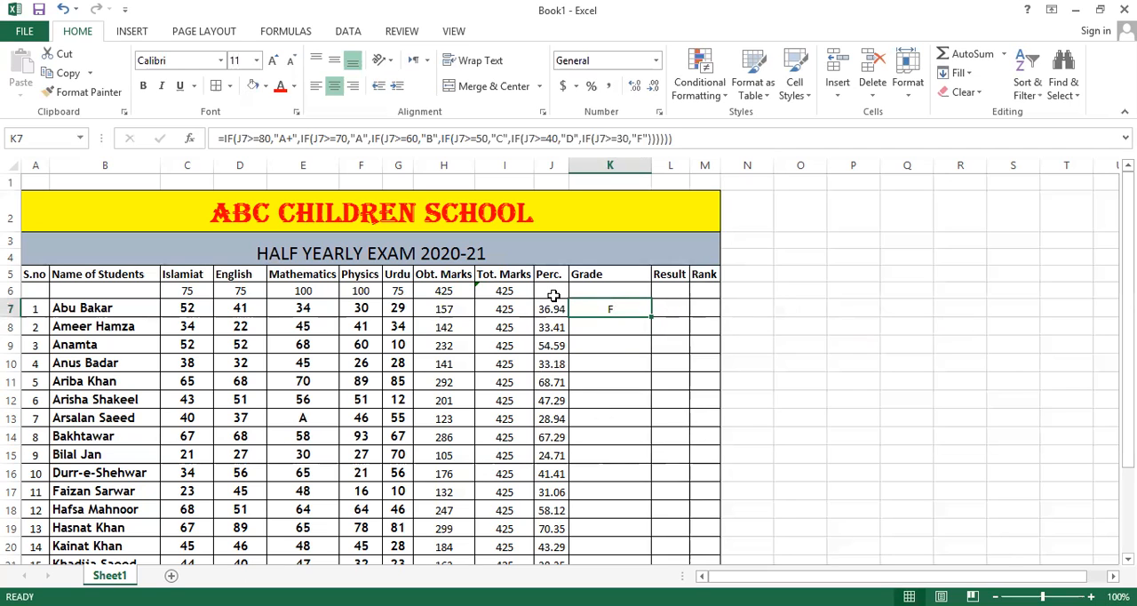
click(551, 307)
click(606, 308)
scroll(598, 309, down, 2)
scroll(599, 309, up, 2)
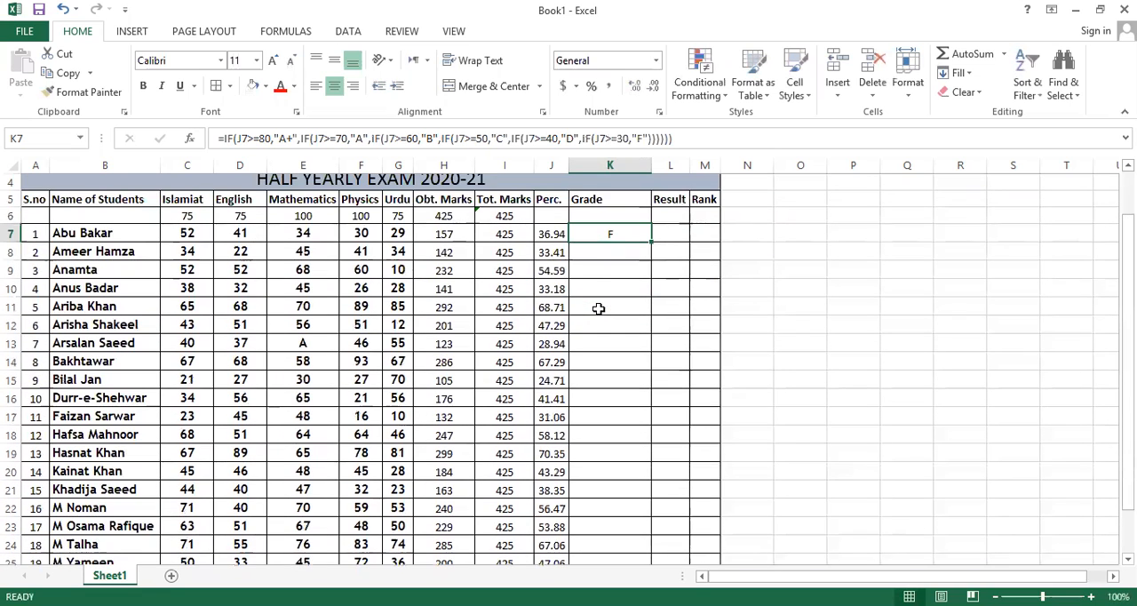
scroll(604, 284, down, 2)
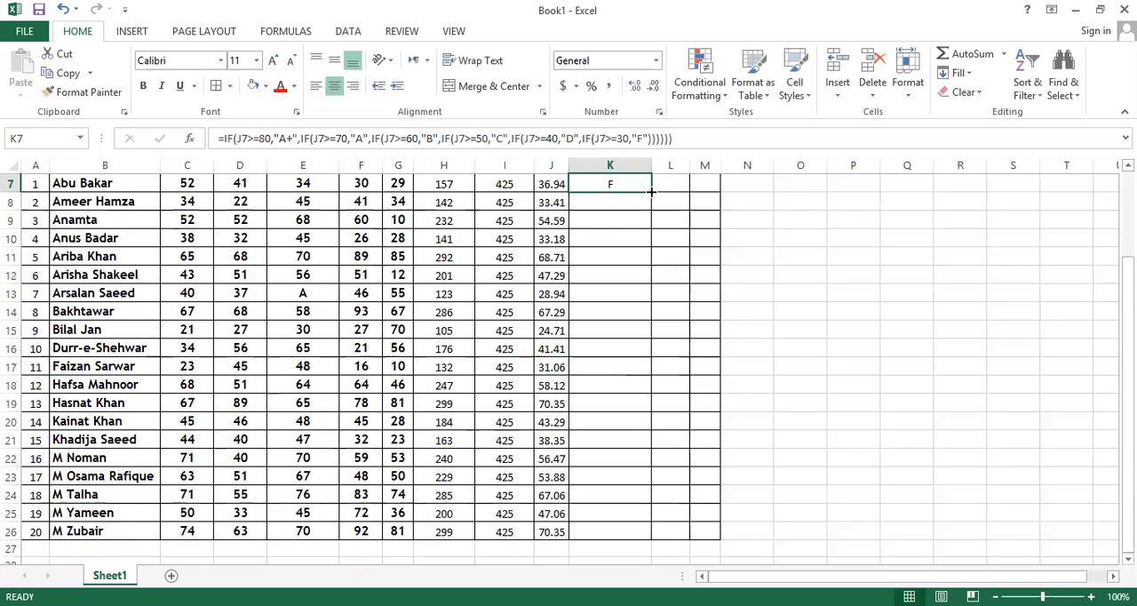
double_click(651, 191)
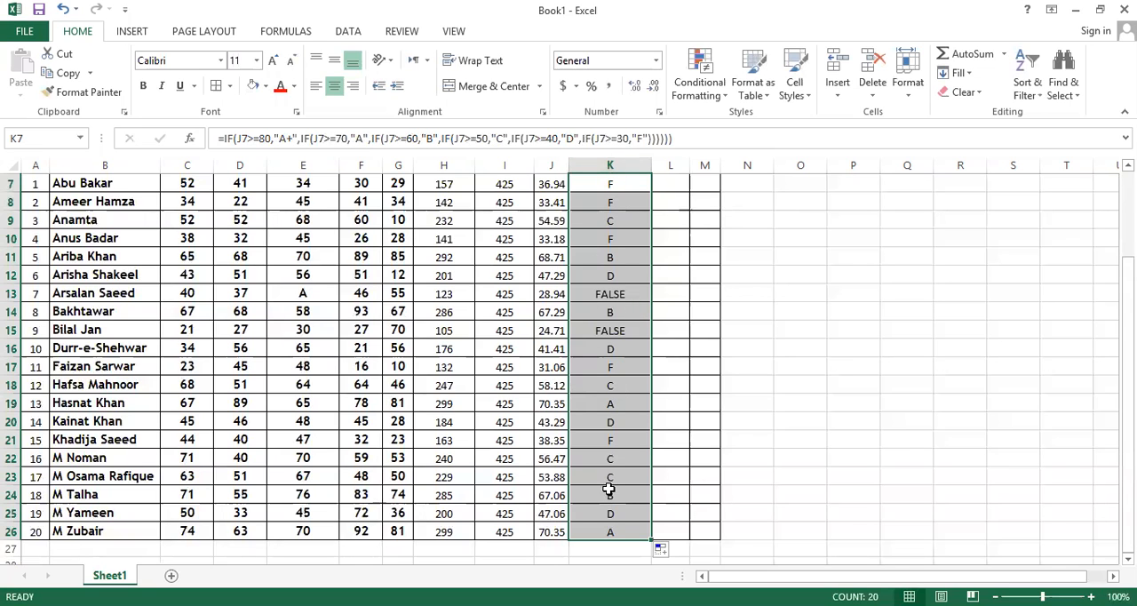
Review the filled Grade column, checking K13 and K15 against the percentages in J13 and J15.
scroll(589, 241, up, 2)
scroll(593, 266, down, 2)
click(607, 531)
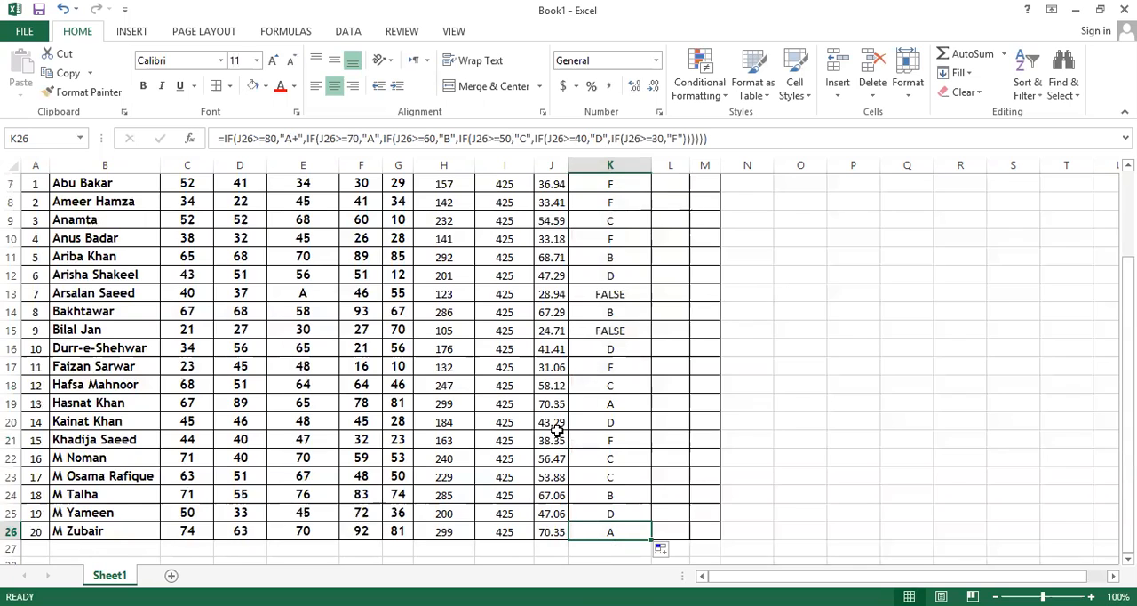
scroll(627, 340, up, 1)
click(620, 380)
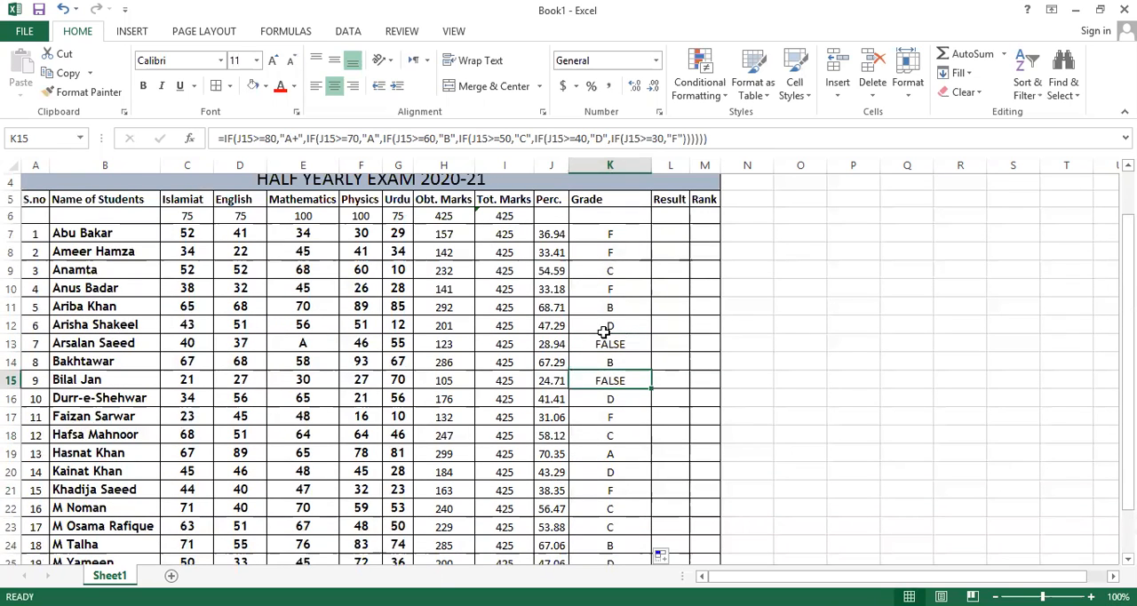
click(604, 344)
click(599, 397)
click(596, 347)
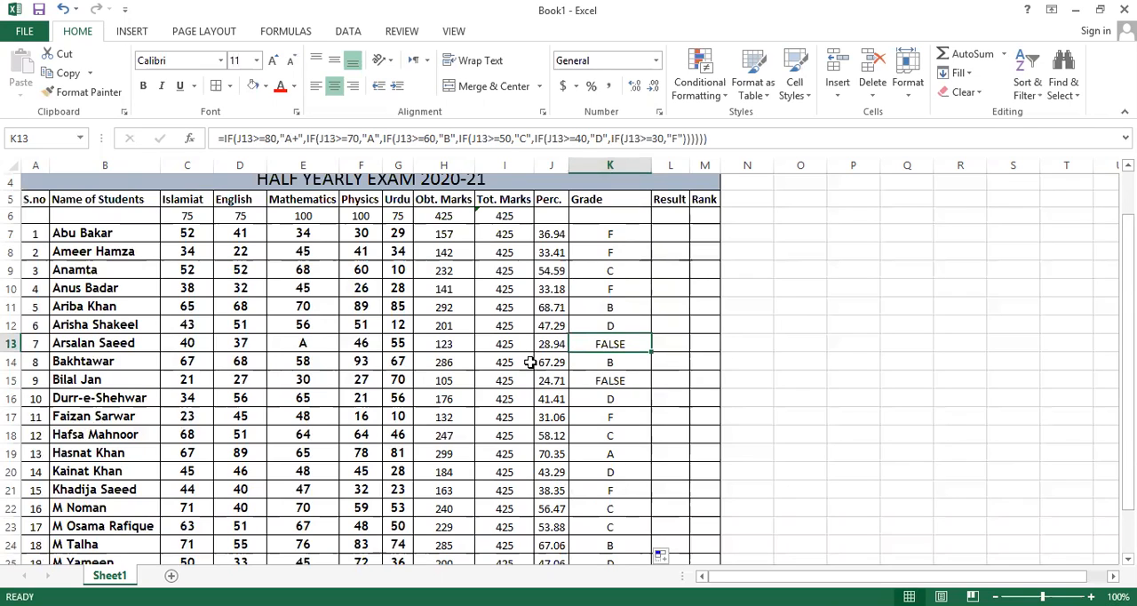
click(554, 344)
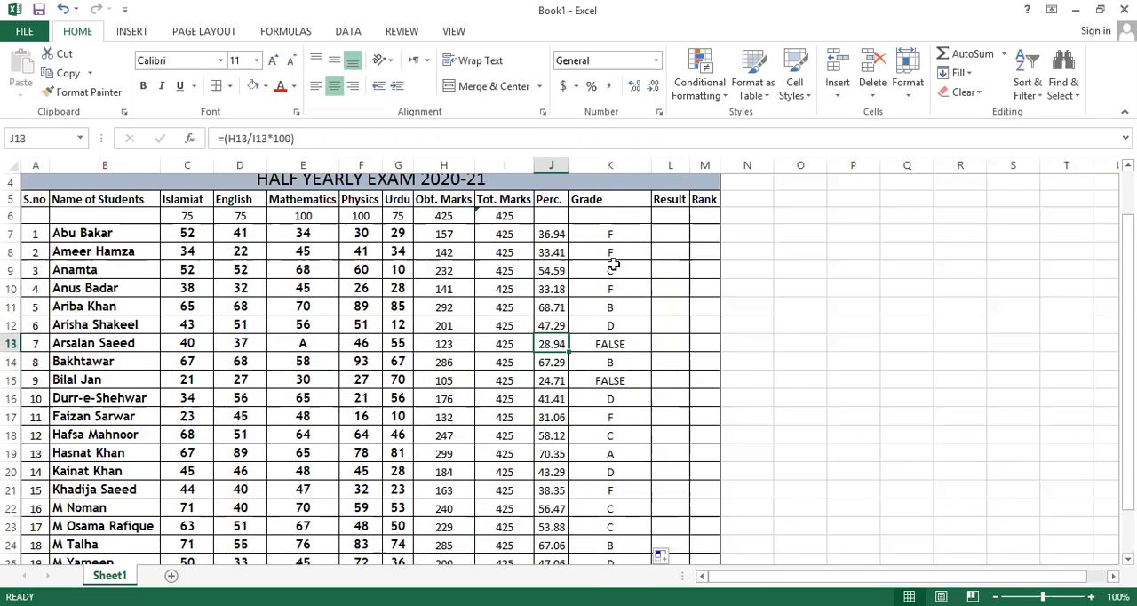
click(551, 379)
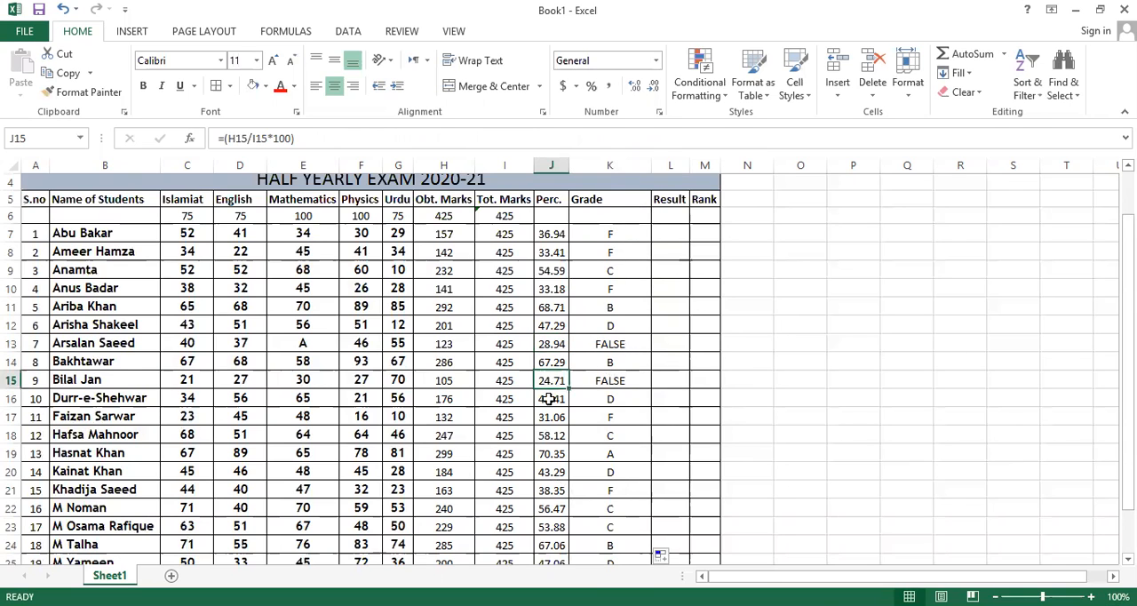
scroll(587, 385, down, 1)
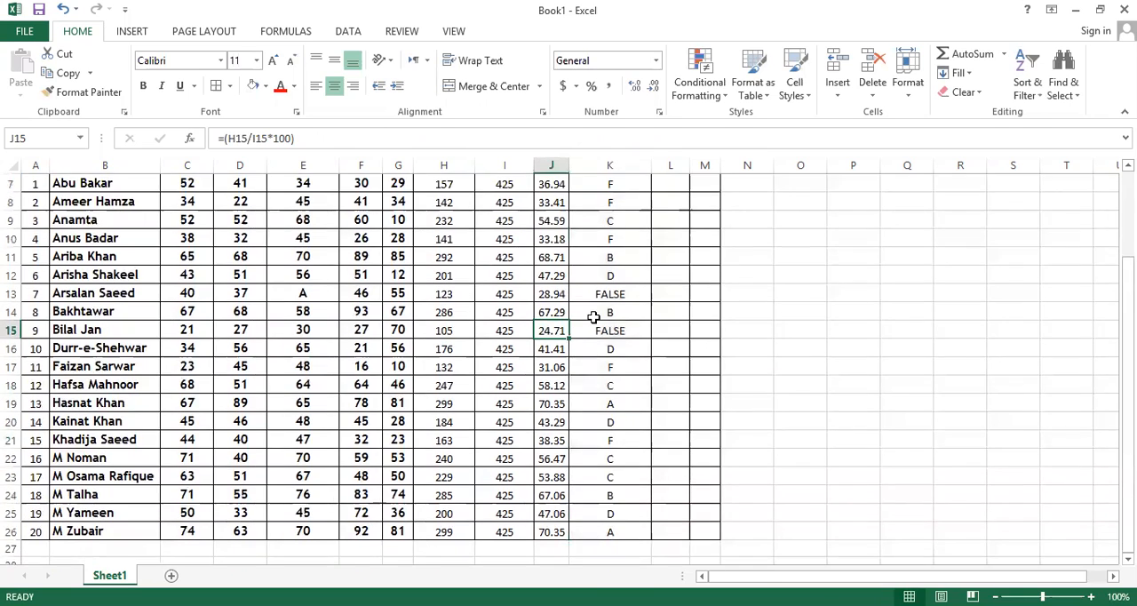
click(600, 332)
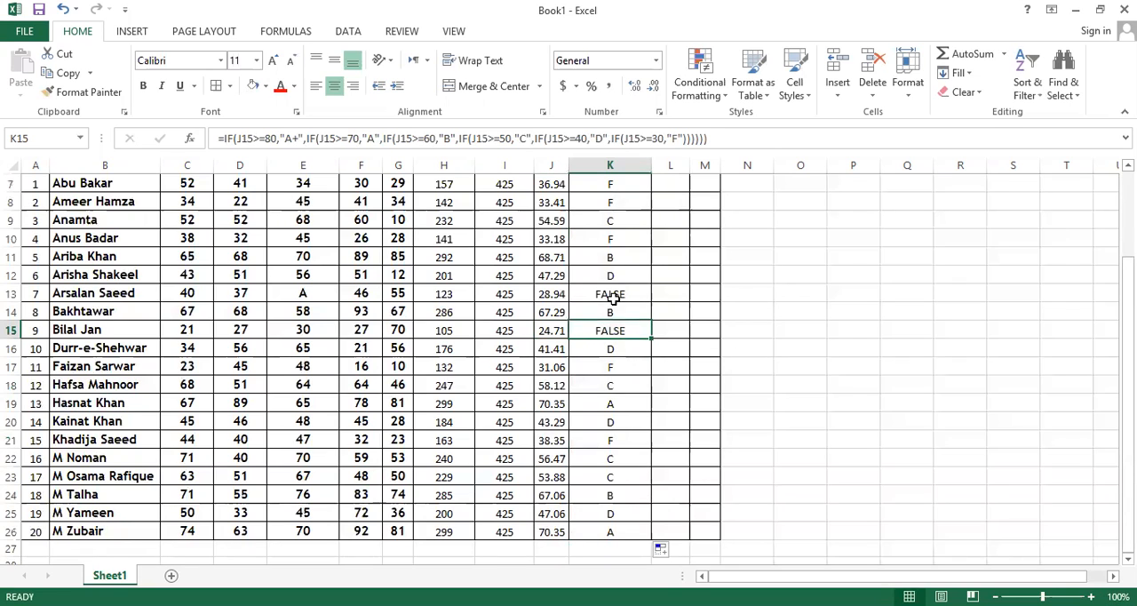
Replace the FALSE grades in K13 and K15 with F.
click(615, 294)
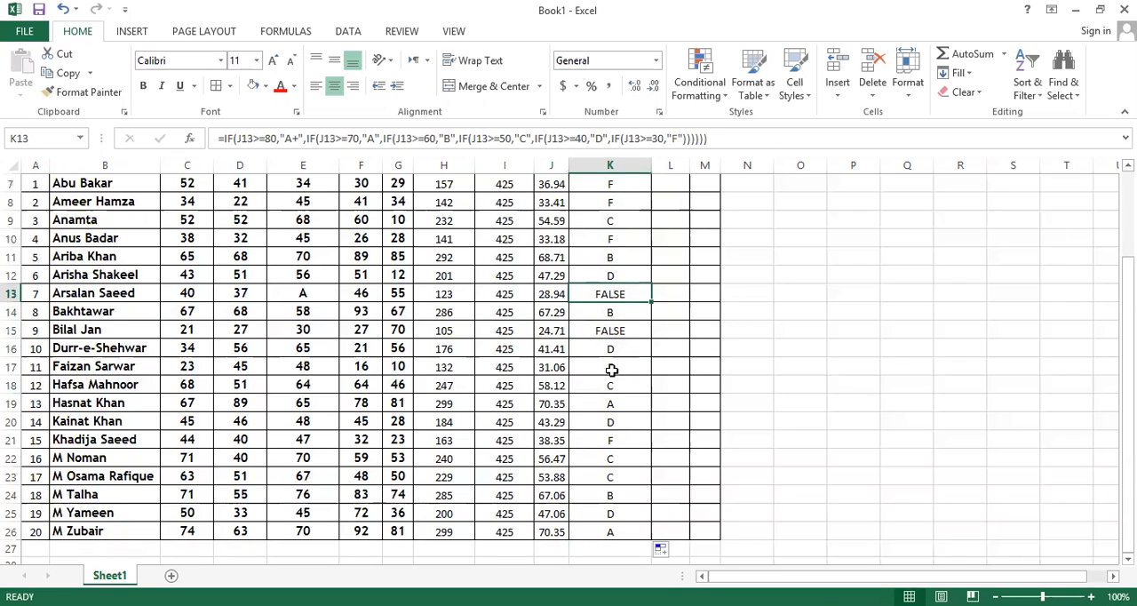
text(F)
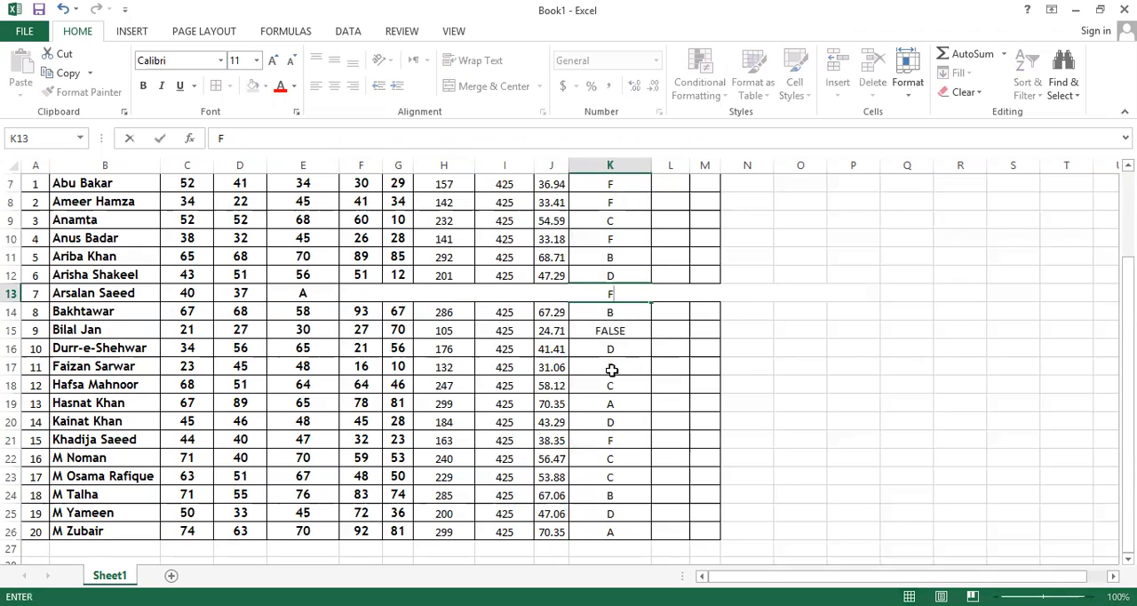
key(Return)
key(Down)
text(F)
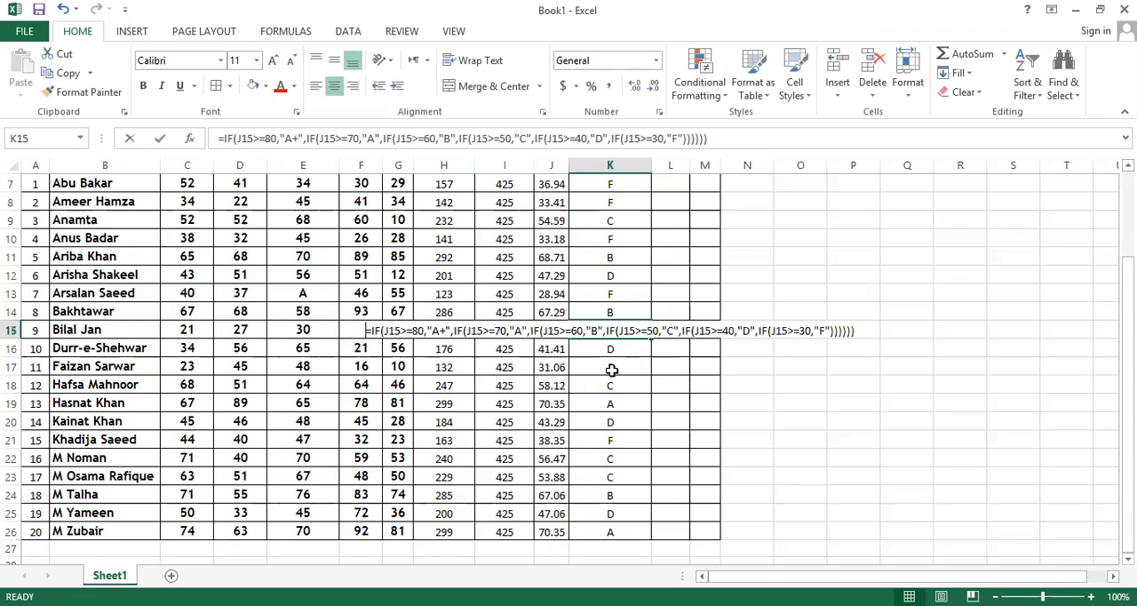
key(Return)
key(Down)
key(Down)
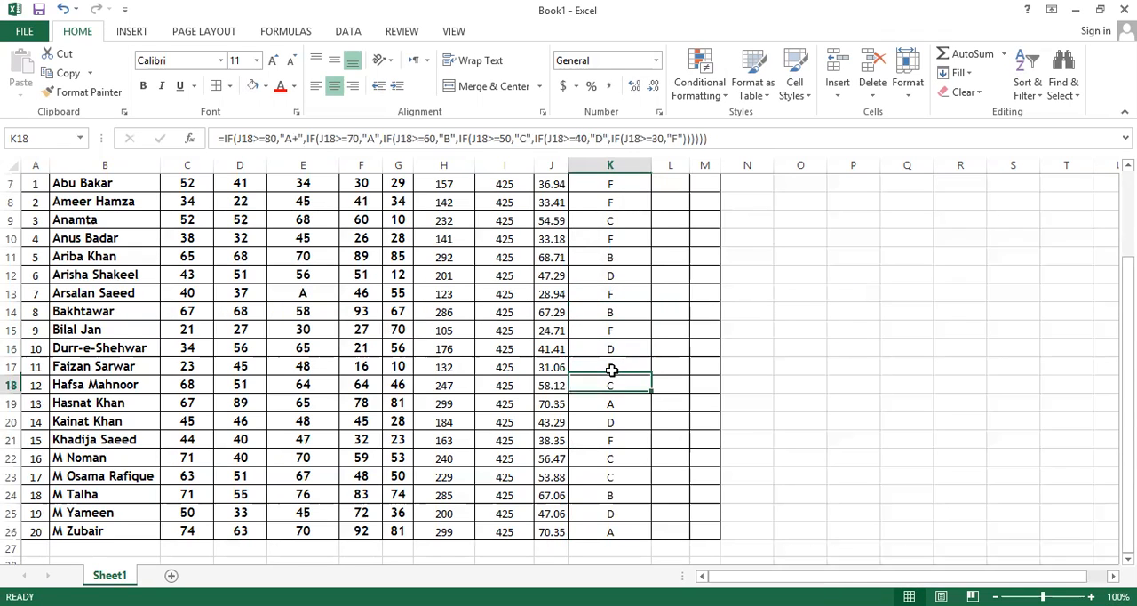
key(Up)
key(Up)
key(Up)
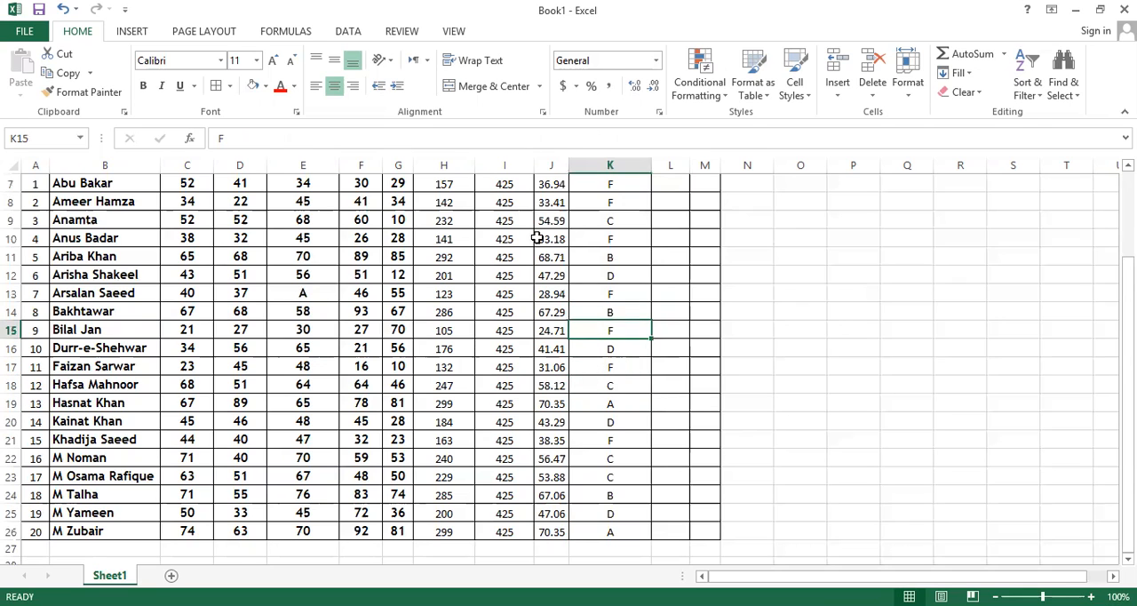
Compare the percentages and grades of the last two students in rows 25 and 26.
scroll(582, 336, down, 2)
scroll(582, 334, up, 2)
scroll(610, 444, down, 1)
click(612, 476)
key(Left)
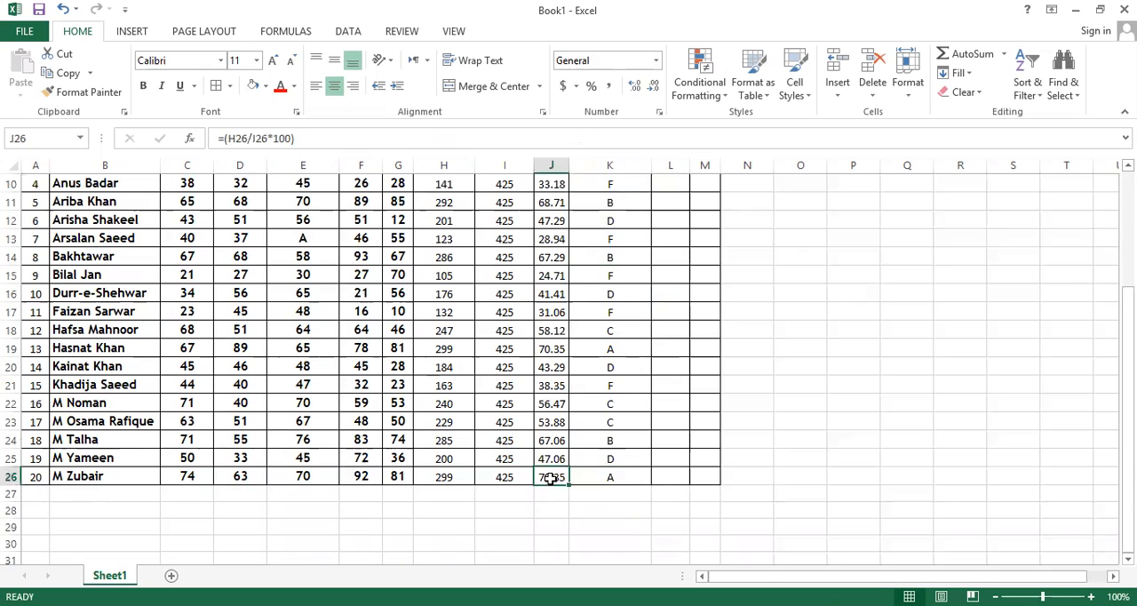
click(606, 480)
click(540, 456)
click(599, 459)
Check the grade in K14 against the percentage in J14 and the thresholds in its formula.
scroll(533, 417, up, 3)
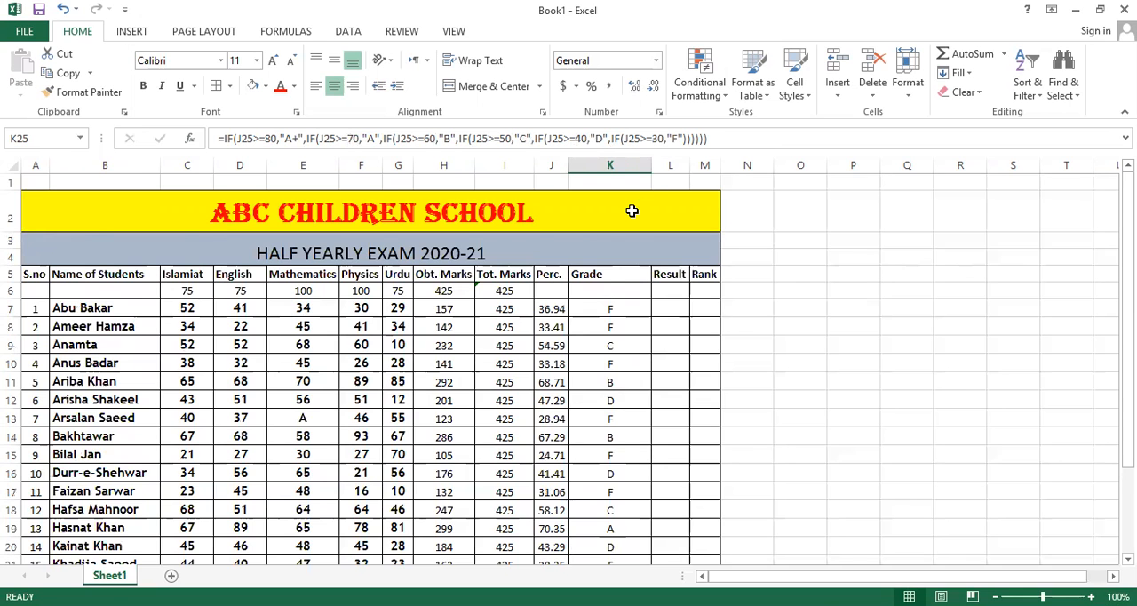
scroll(632, 211, down, 2)
scroll(612, 261, up, 1)
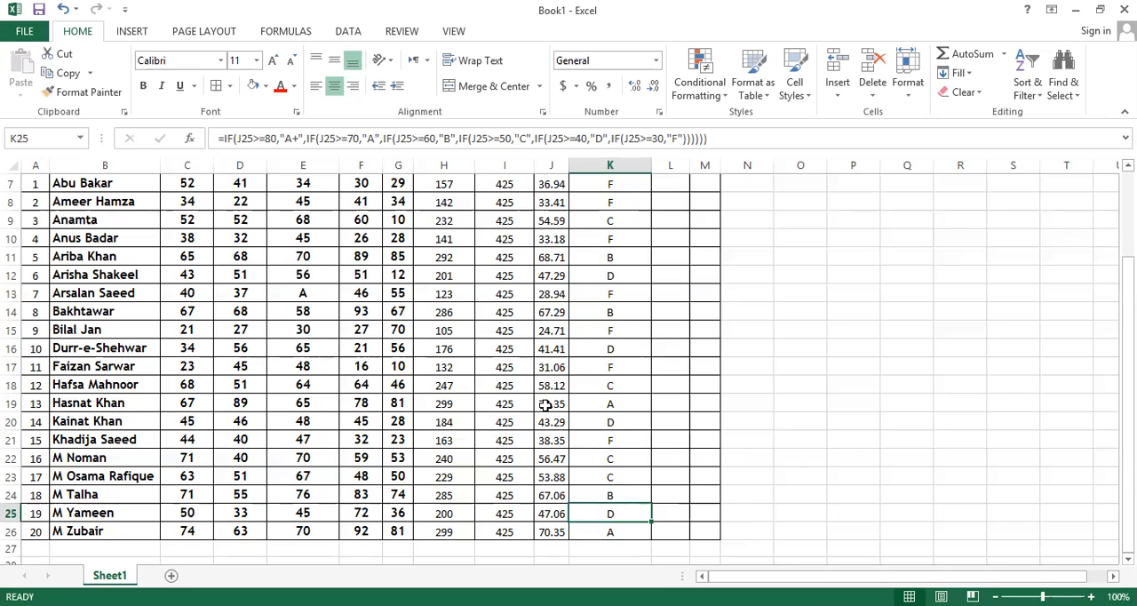
click(552, 312)
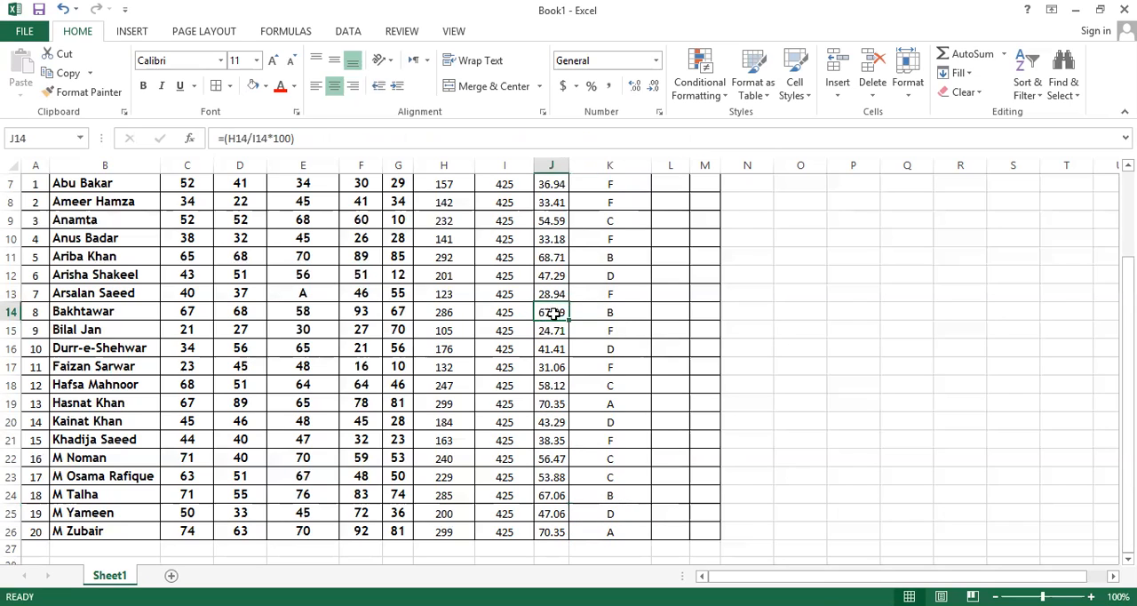
click(604, 312)
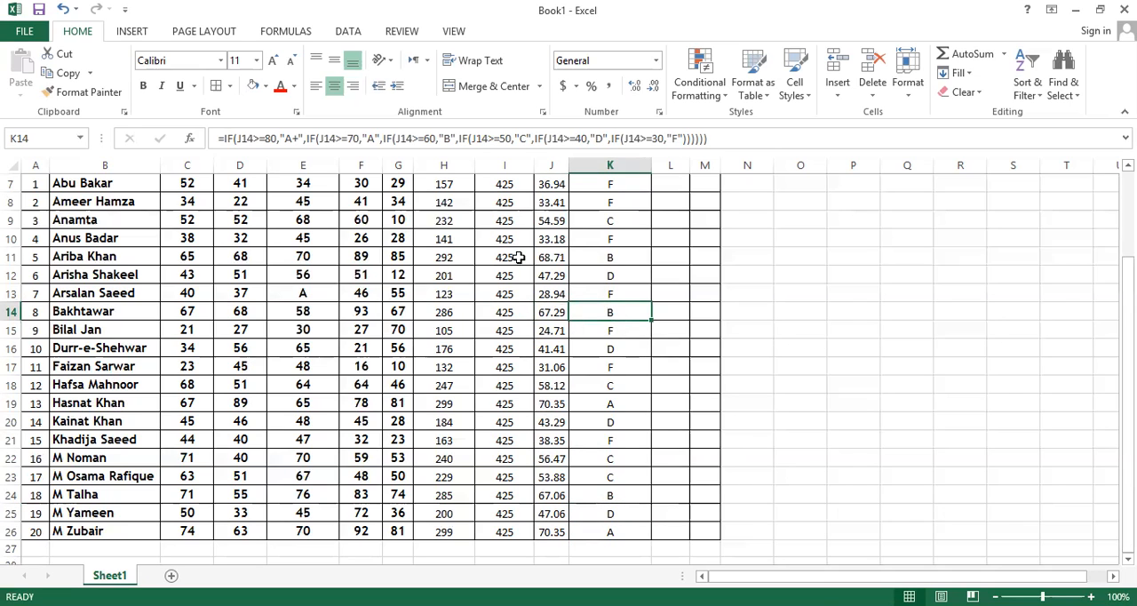
click(427, 137)
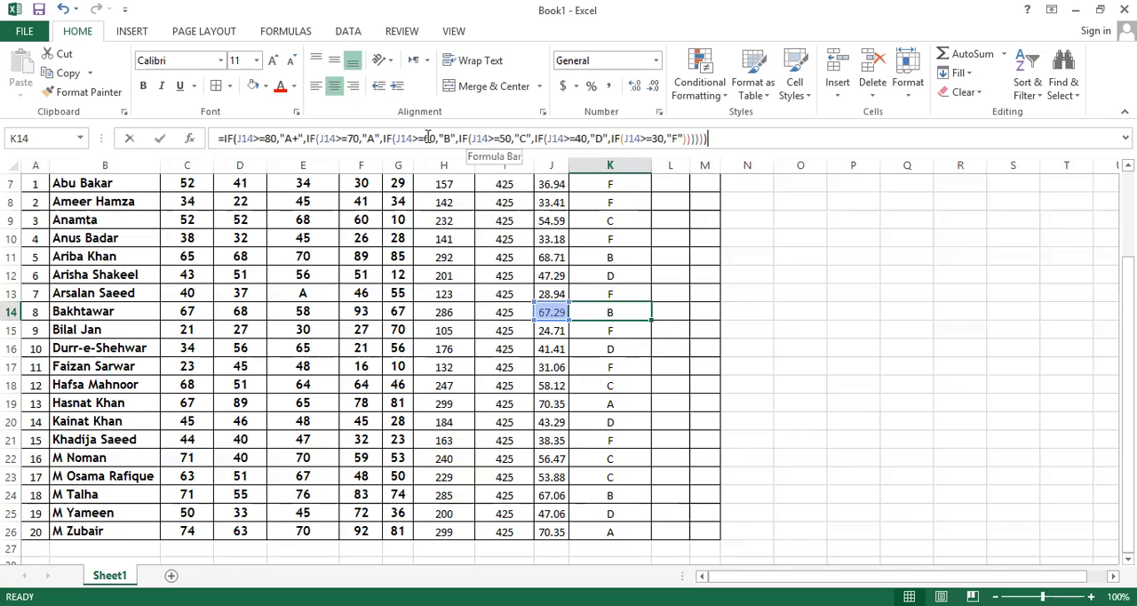
click(551, 422)
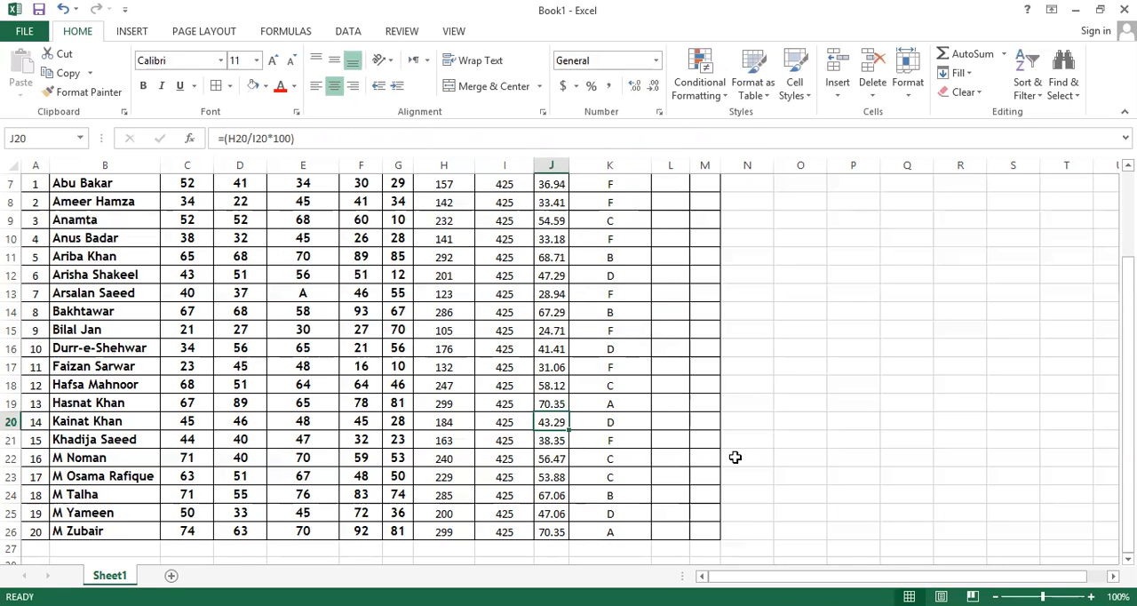
key(ctrl+s)
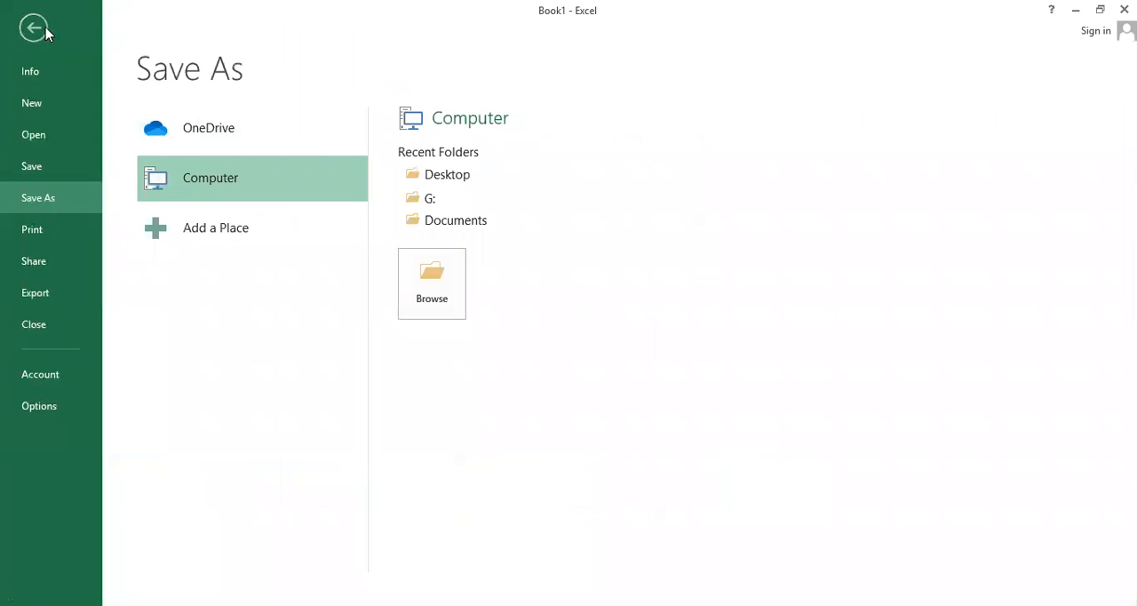
click(34, 27)
scroll(648, 364, up, 2)
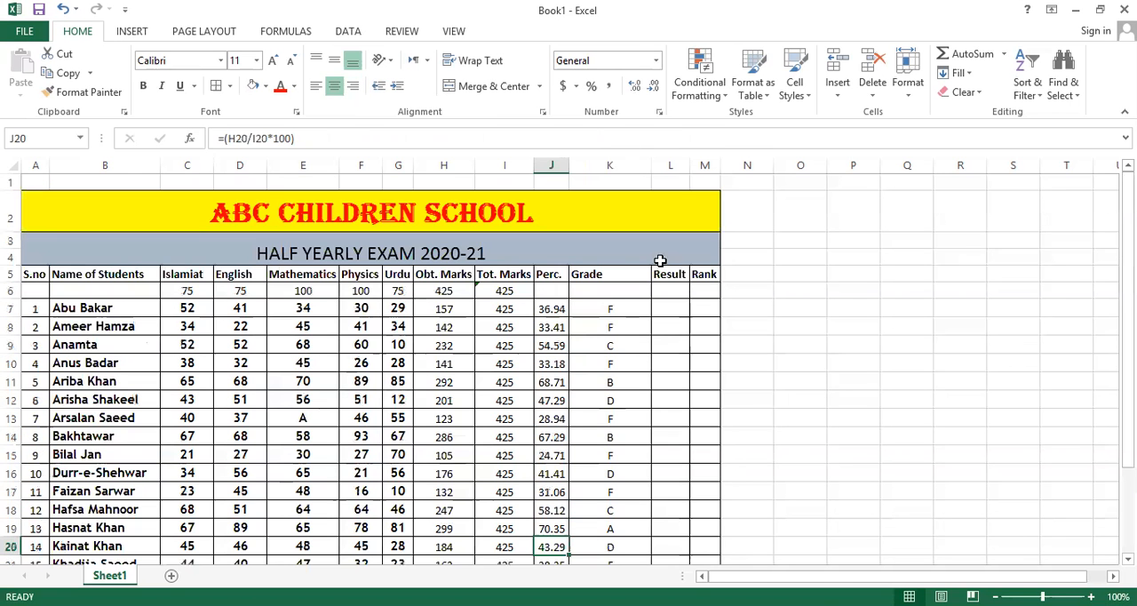
Look over the whole marksheet from the headings to the last student, including the Result and Rank columns.
scroll(668, 295, down, 2)
scroll(668, 295, up, 2)
scroll(667, 294, down, 1)
scroll(667, 295, up, 1)
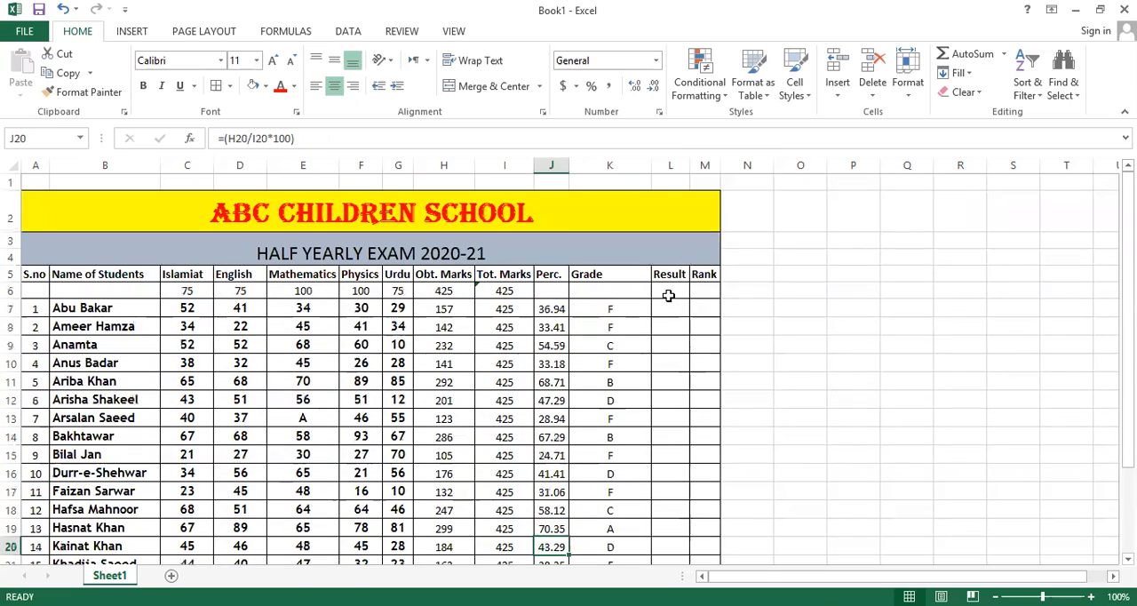
scroll(667, 294, down, 1)
scroll(668, 295, up, 1)
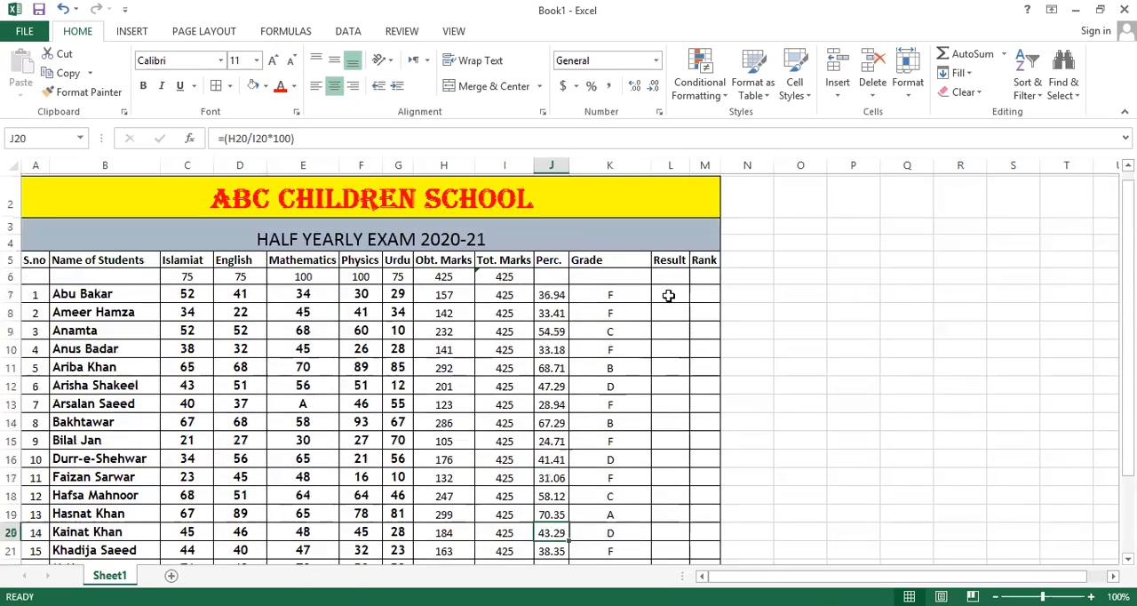
scroll(668, 295, down, 1)
scroll(668, 295, down, 1)
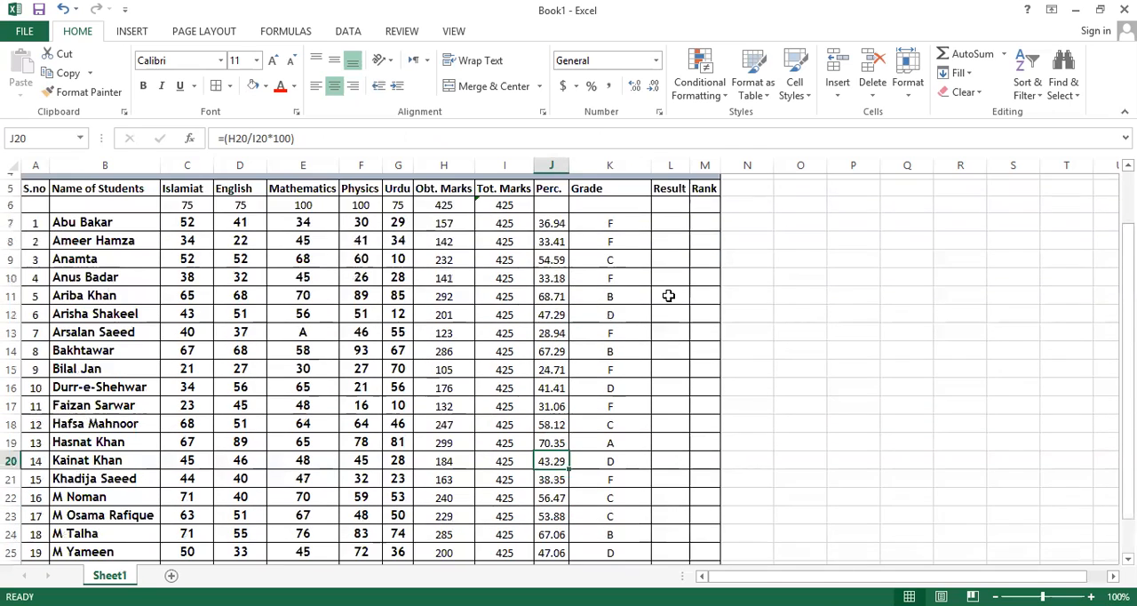
scroll(668, 295, up, 2)
click(668, 271)
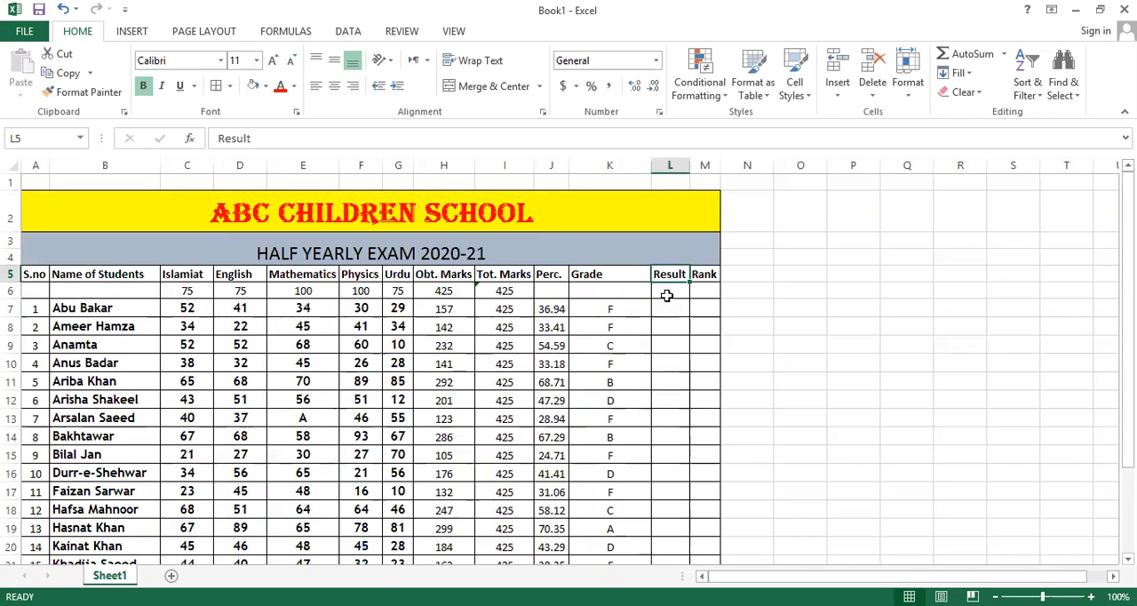
scroll(693, 275, down, 1)
click(700, 237)
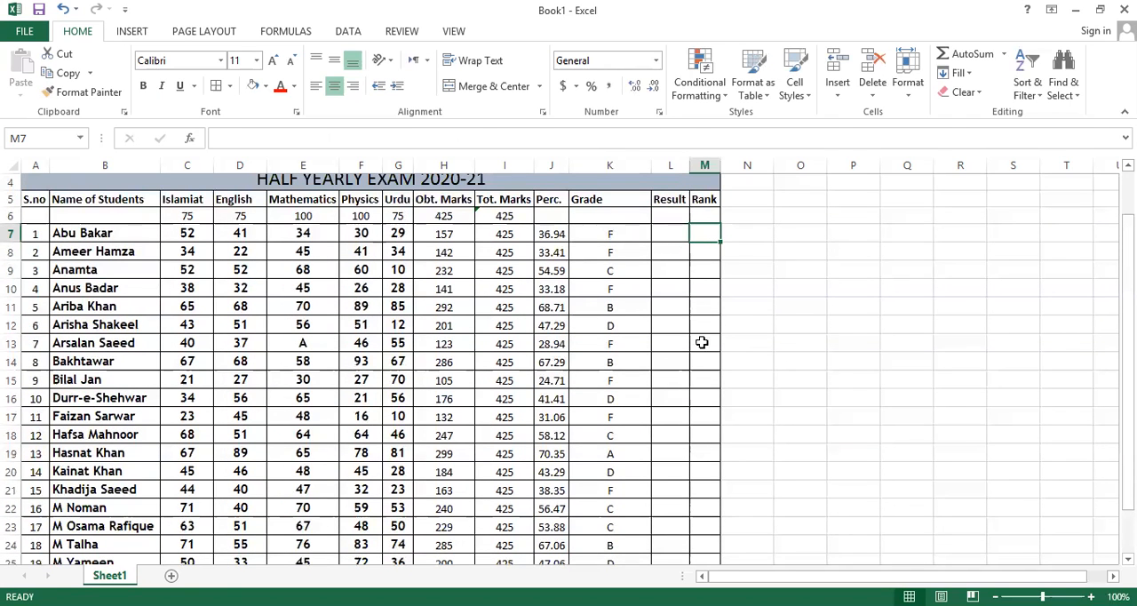
scroll(533, 470, down, 2)
scroll(533, 426, up, 2)
scroll(552, 436, down, 3)
scroll(551, 409, up, 4)
scroll(698, 532, down, 2)
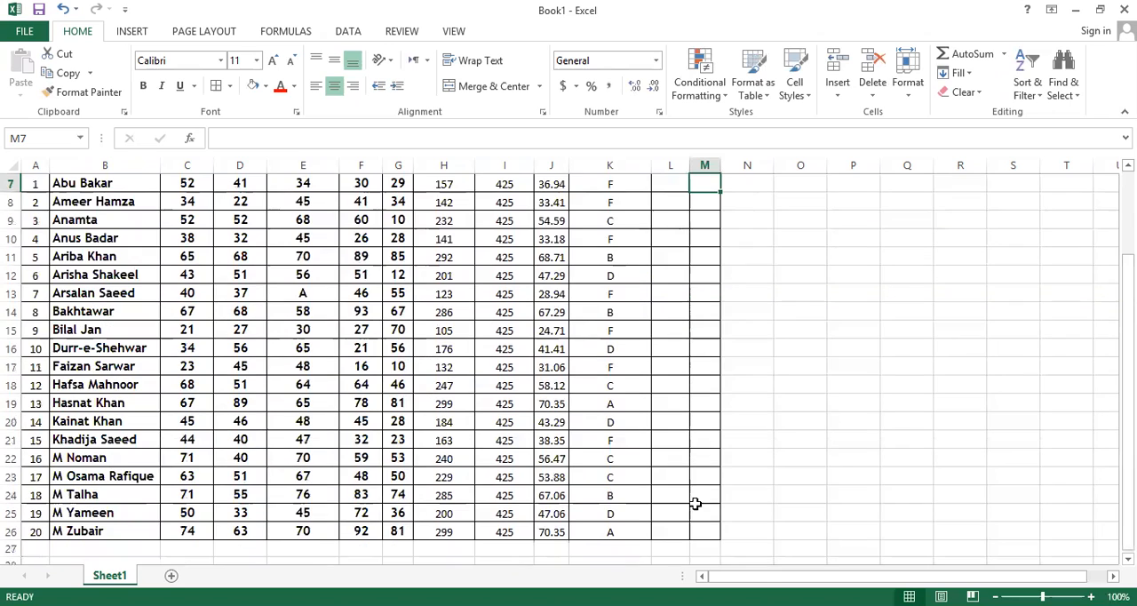
scroll(465, 366, down, 2)
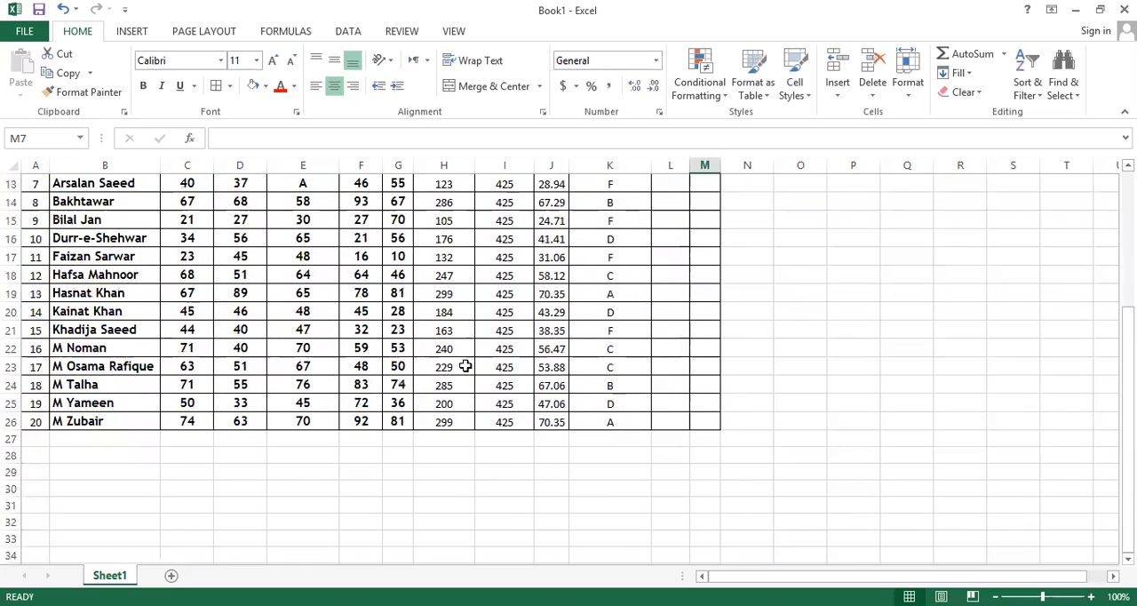
scroll(465, 366, up, 4)
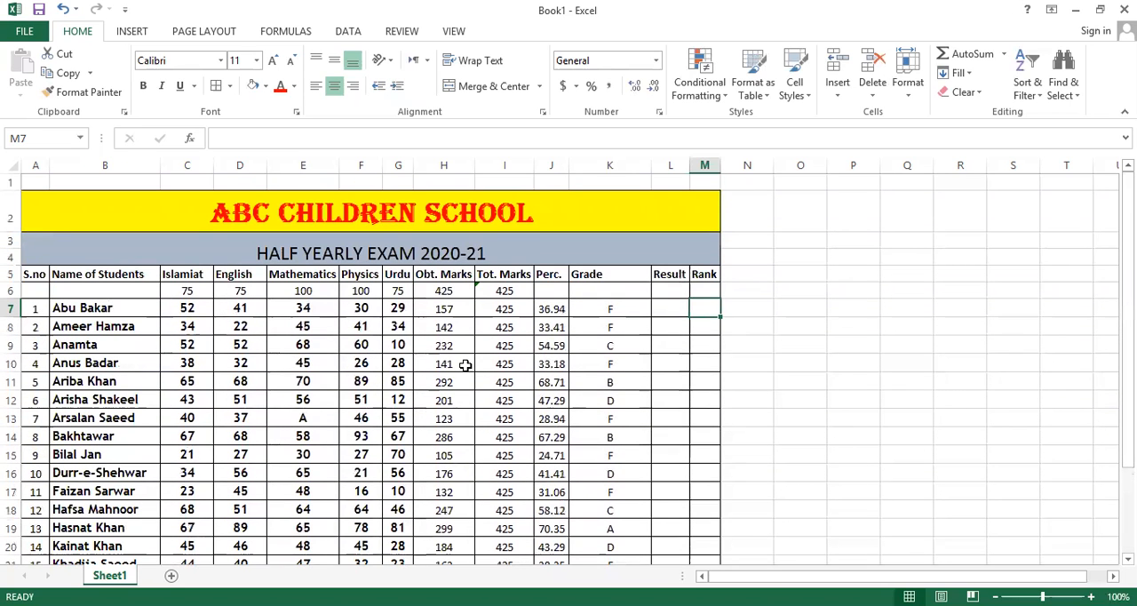